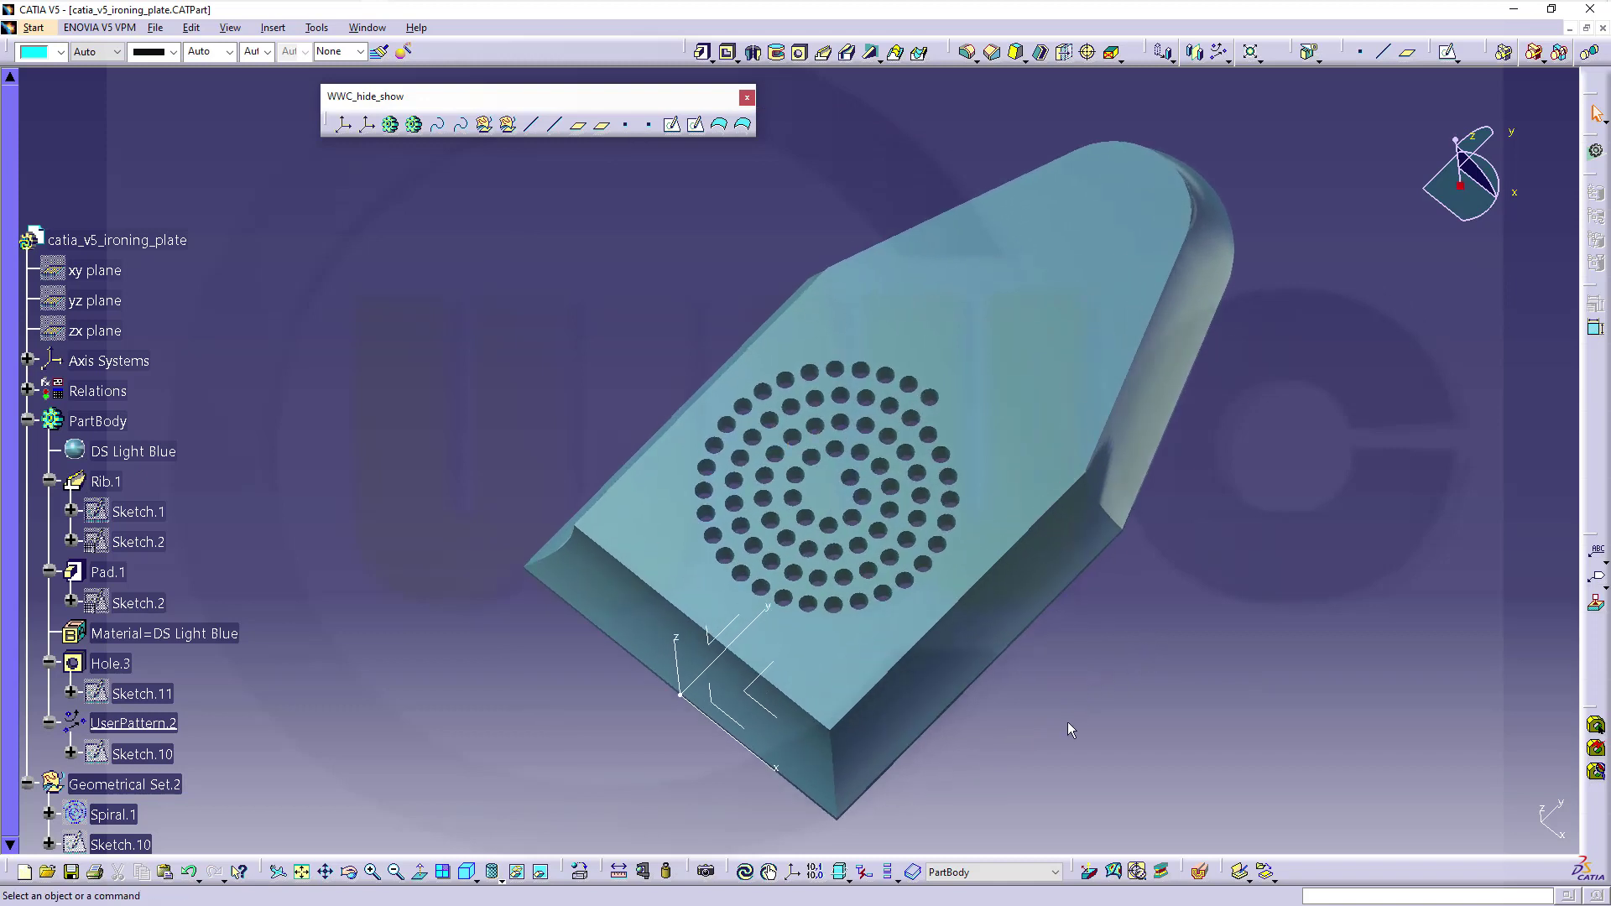
# Step: Orbit the finished ironing plate through several angles, ending on a more top-down view
pyautogui.moveTo(1068, 722); pyautogui.dragTo(978, 547, button='middle')
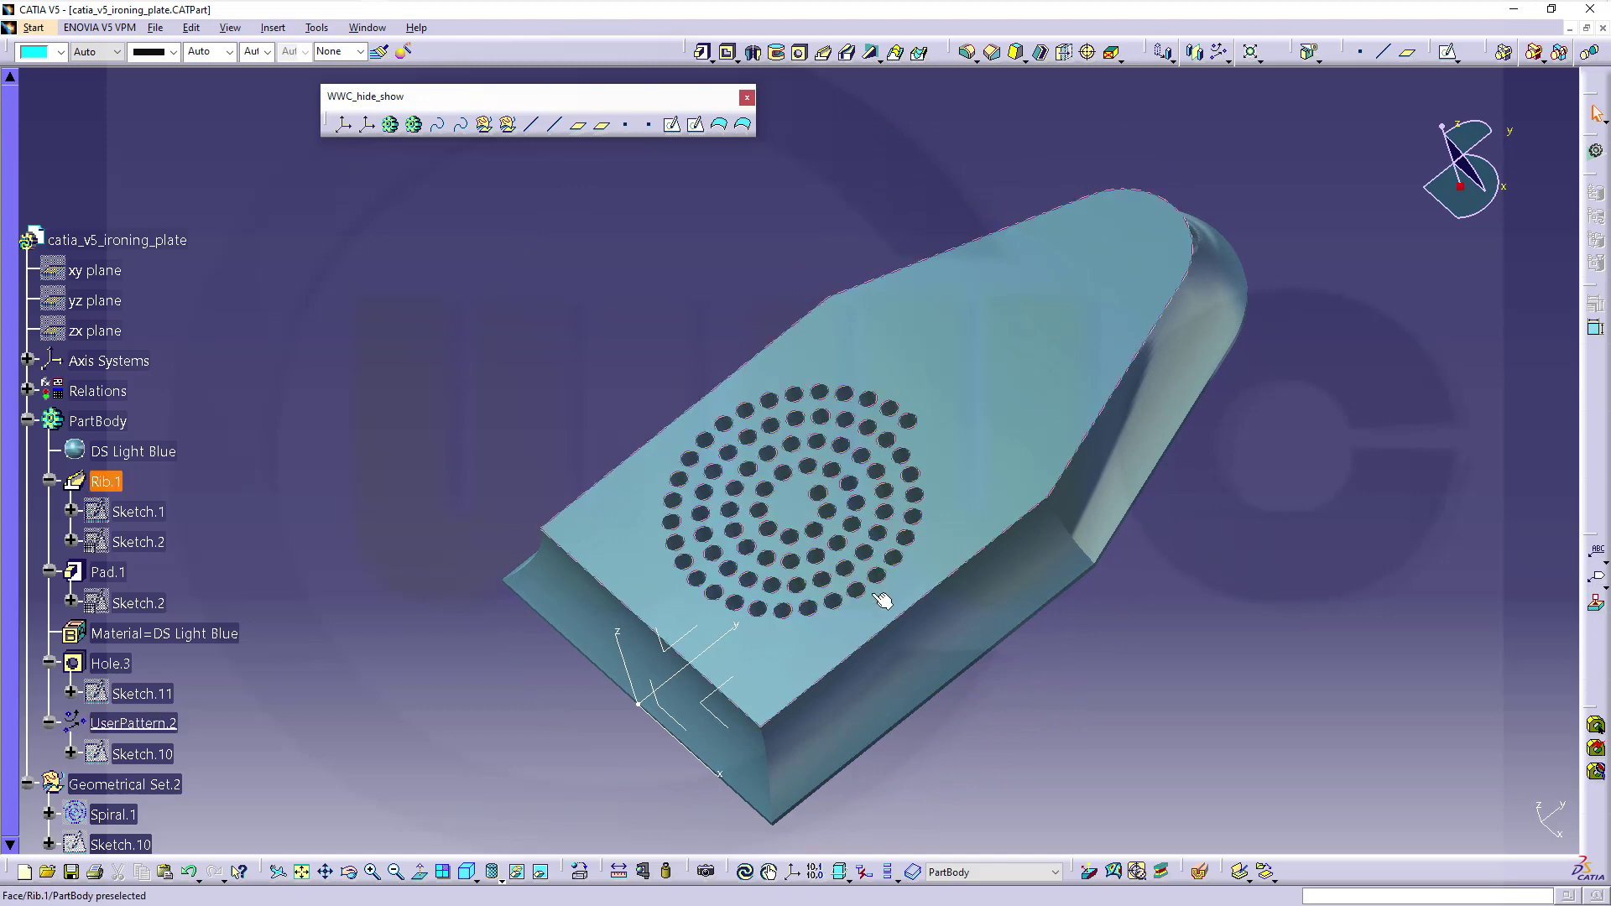
pyautogui.moveTo(961, 697); pyautogui.dragTo(561, 577, button='middle')
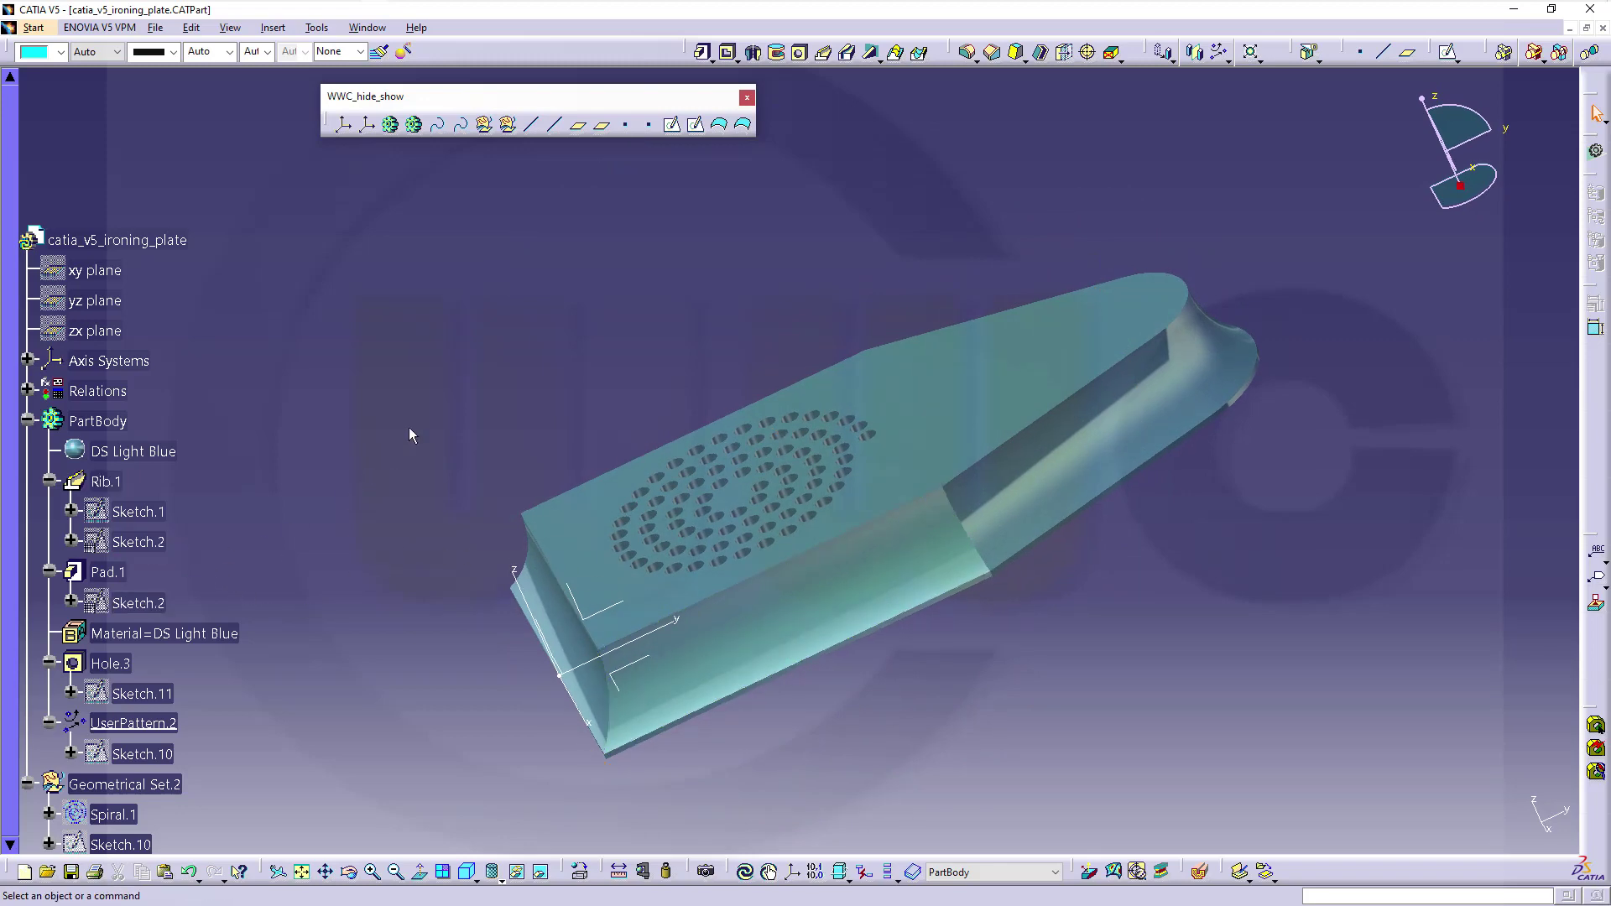
pyautogui.moveTo(436, 406); pyautogui.dragTo(719, 532, button='middle')
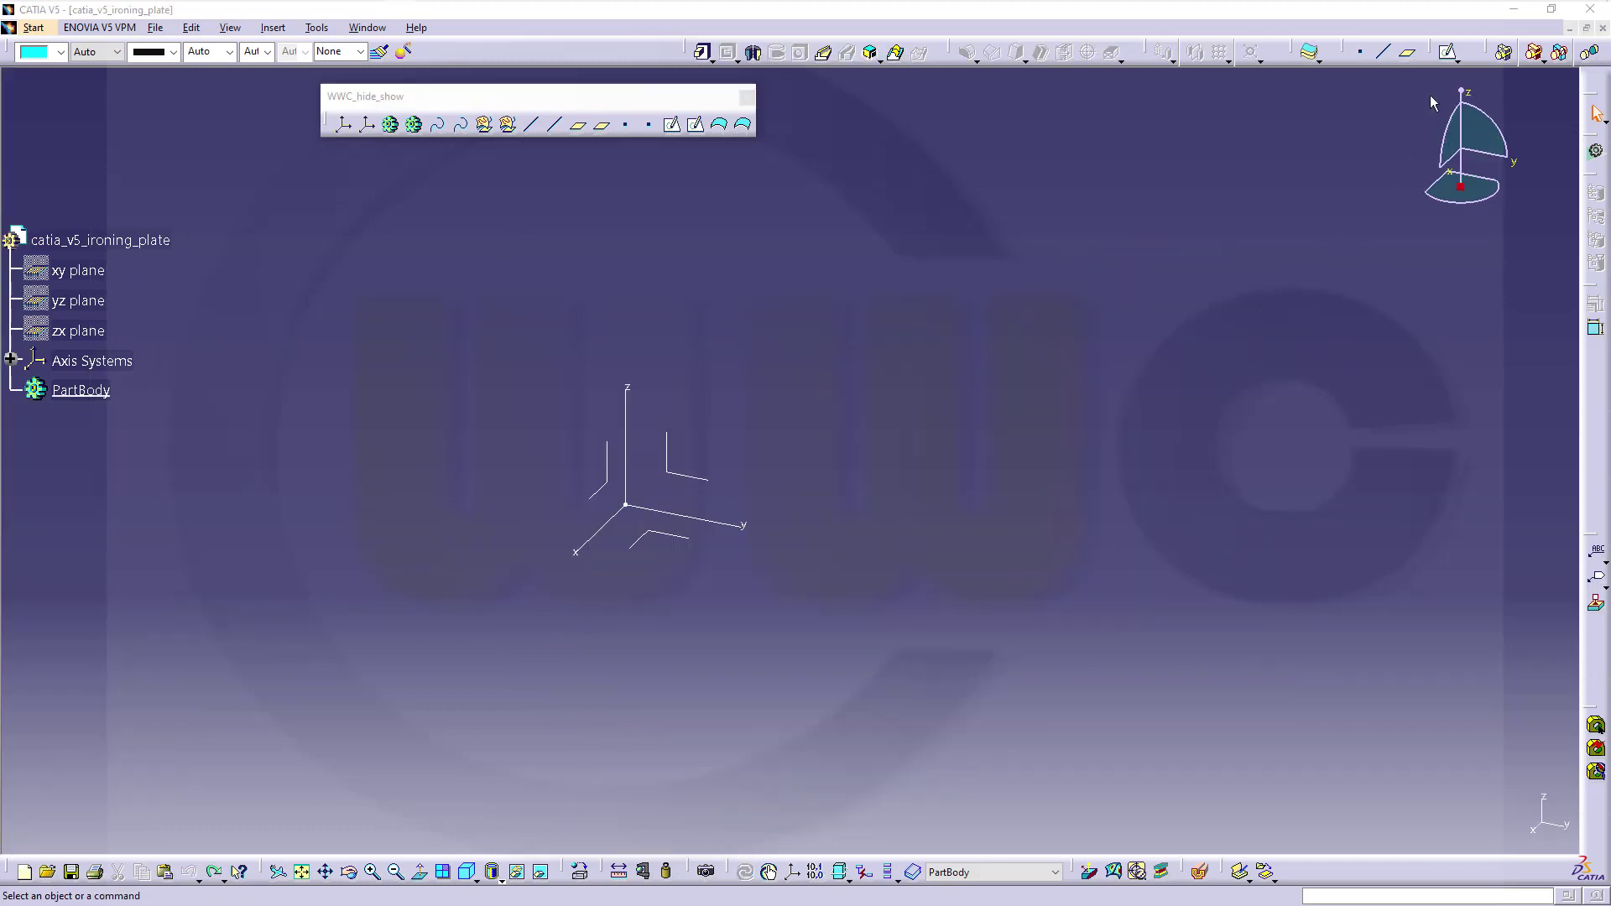
# Step: Start a new sketch on the yz plane
pyautogui.click(1446, 52)
pyautogui.click(709, 478)
pyautogui.moveTo(562, 454); pyautogui.dragTo(721, 587)
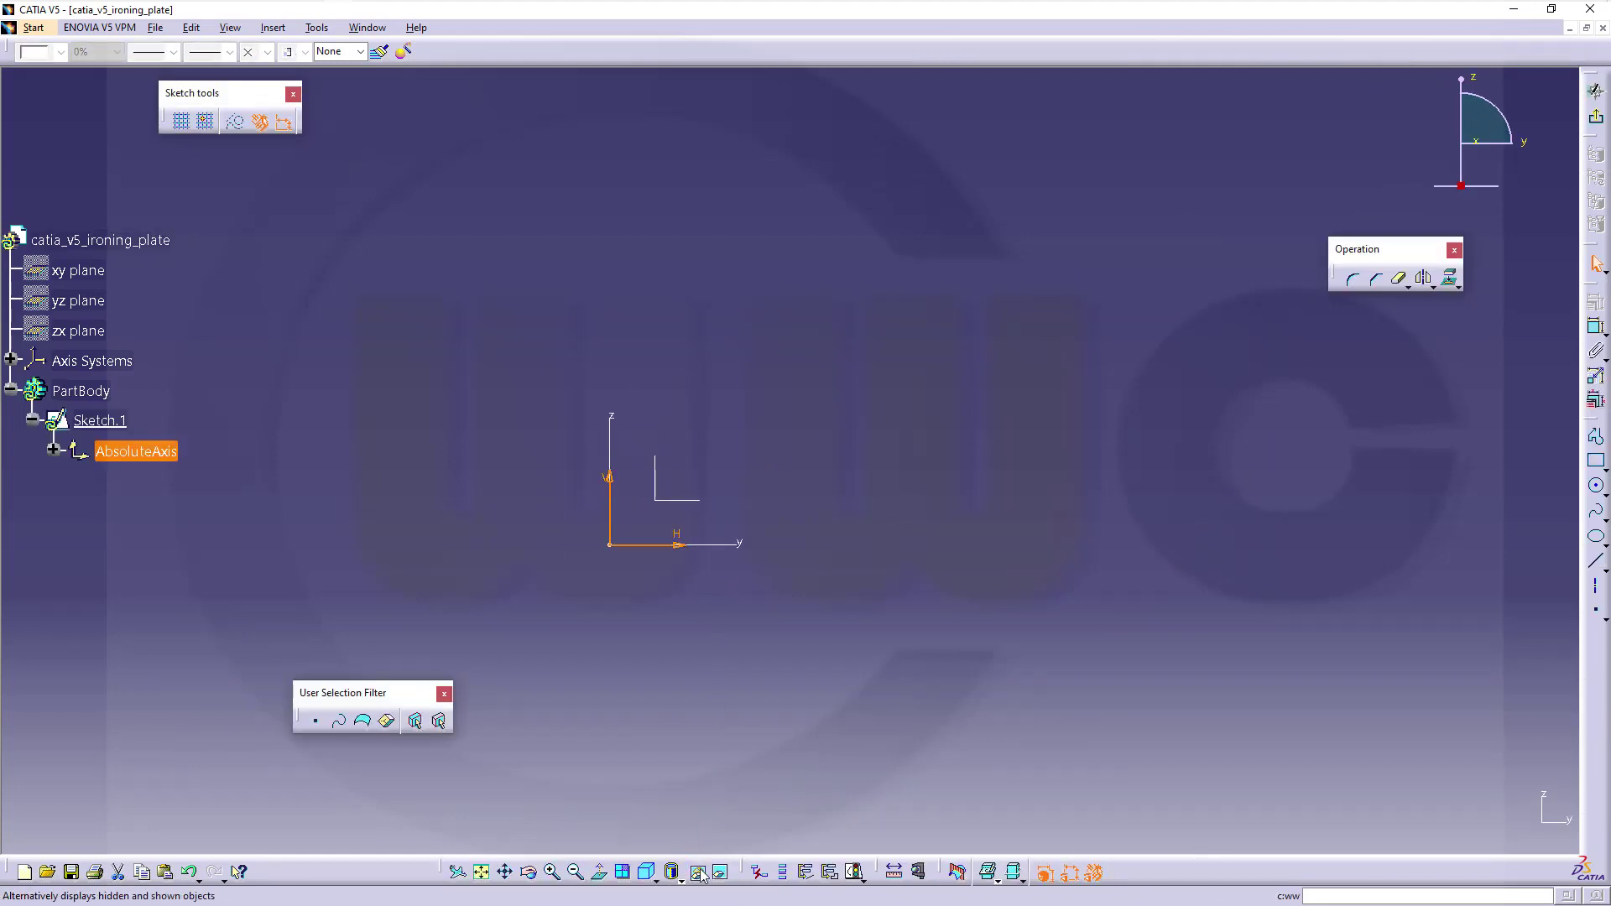
pyautogui.click(877, 708)
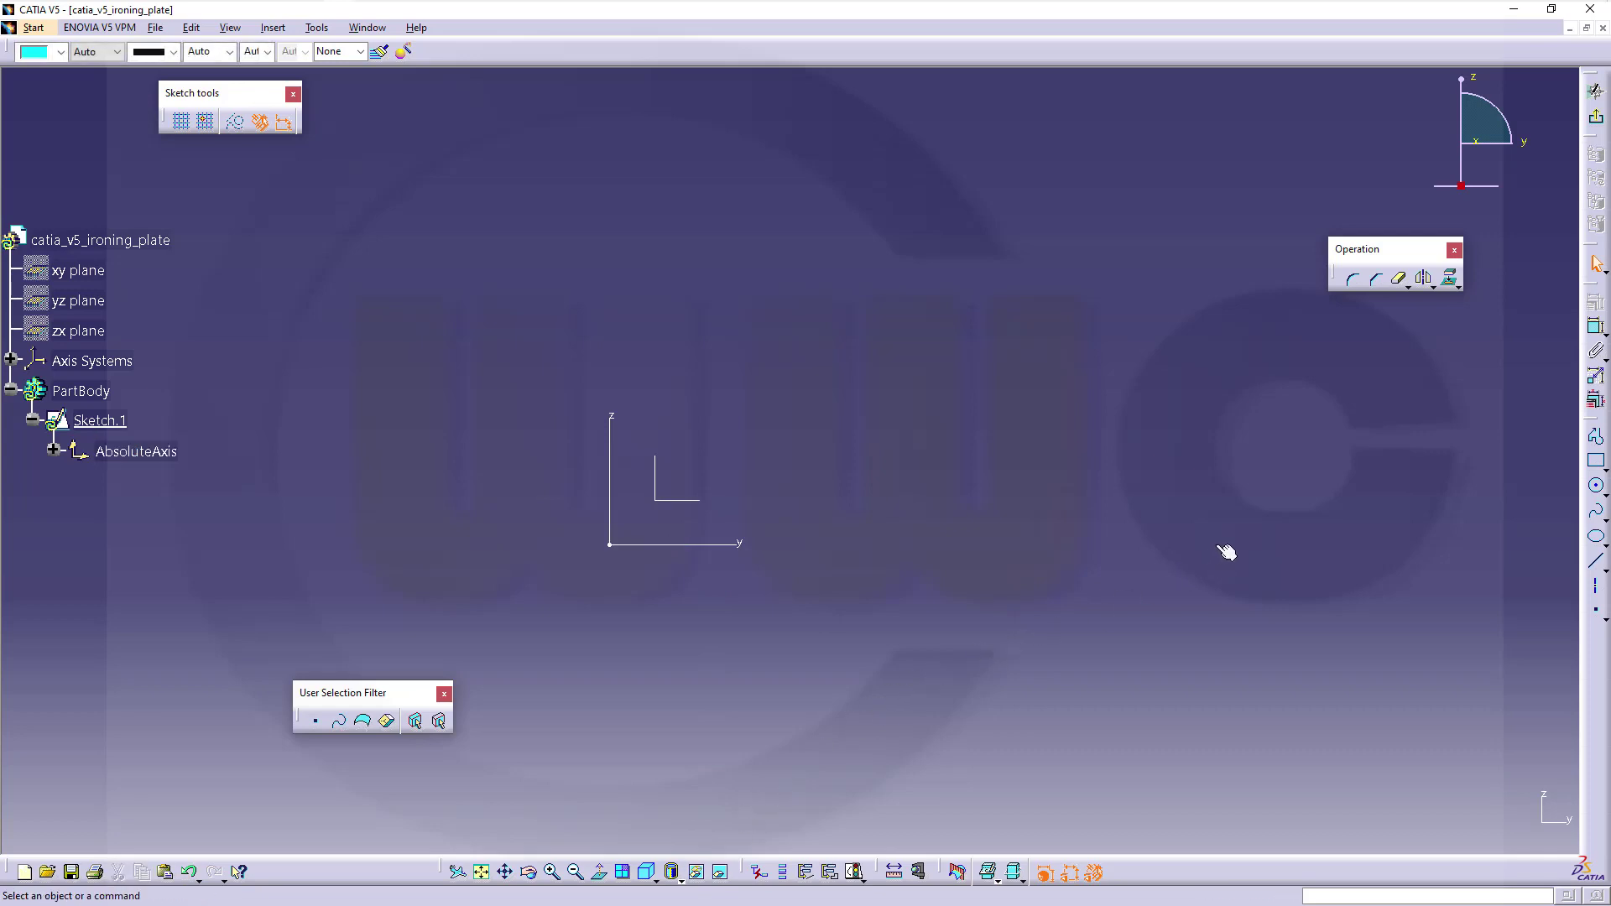
# Step: Draw a five-line stepped profile: short vertical, bottom horizontal, slant, right vertical, top horizontal
pyautogui.click(1593, 438)
pyautogui.click(822, 458)
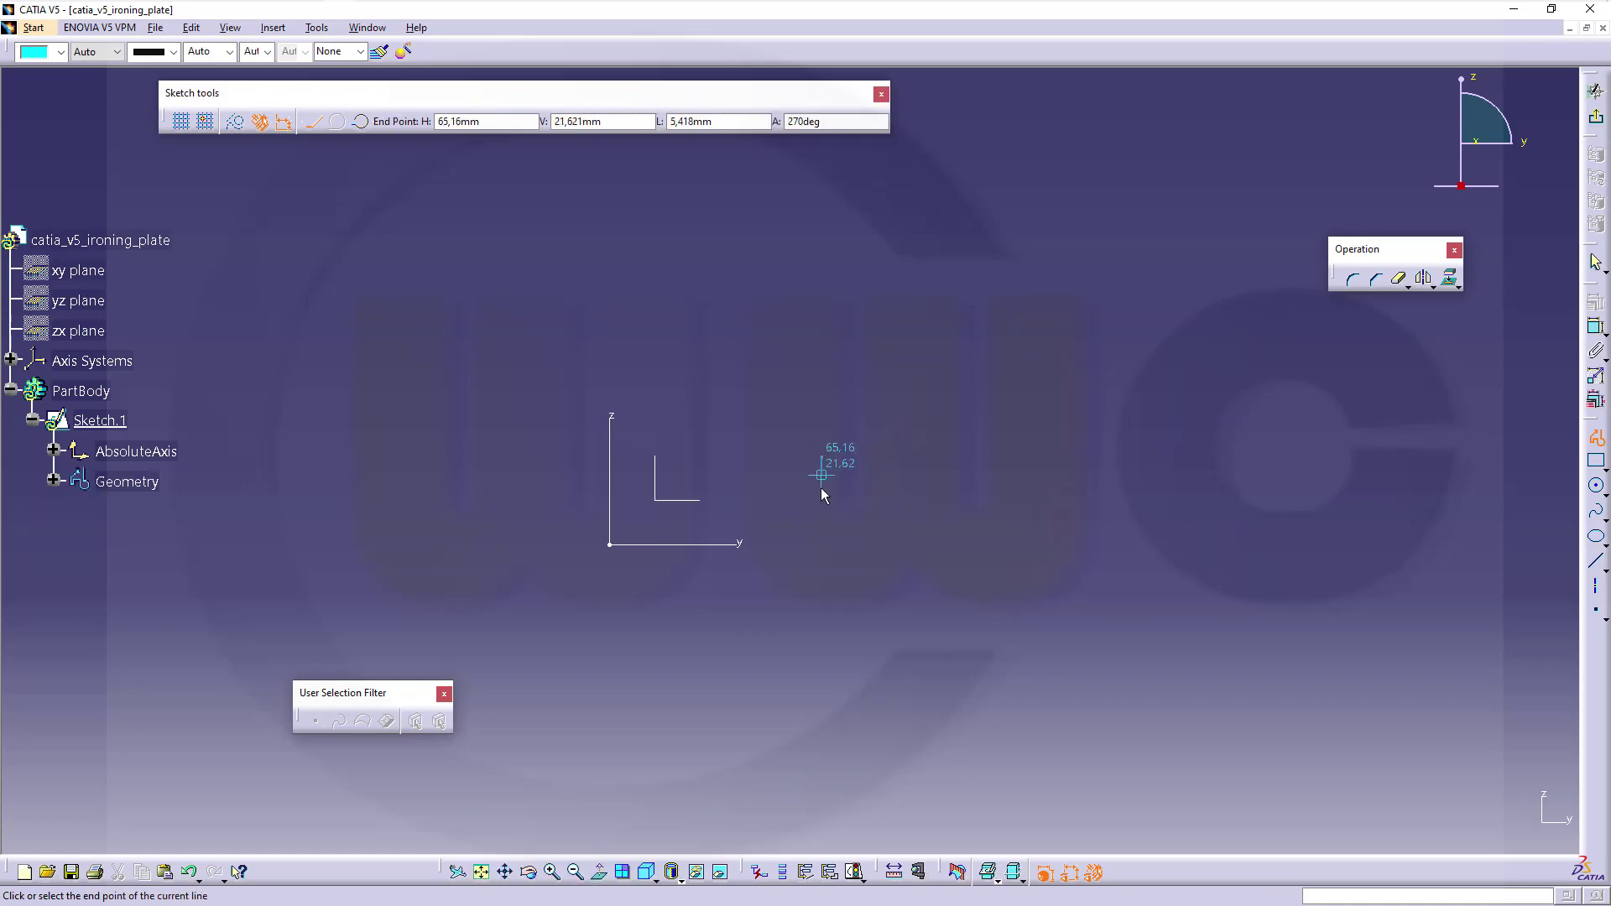
pyautogui.click(822, 505)
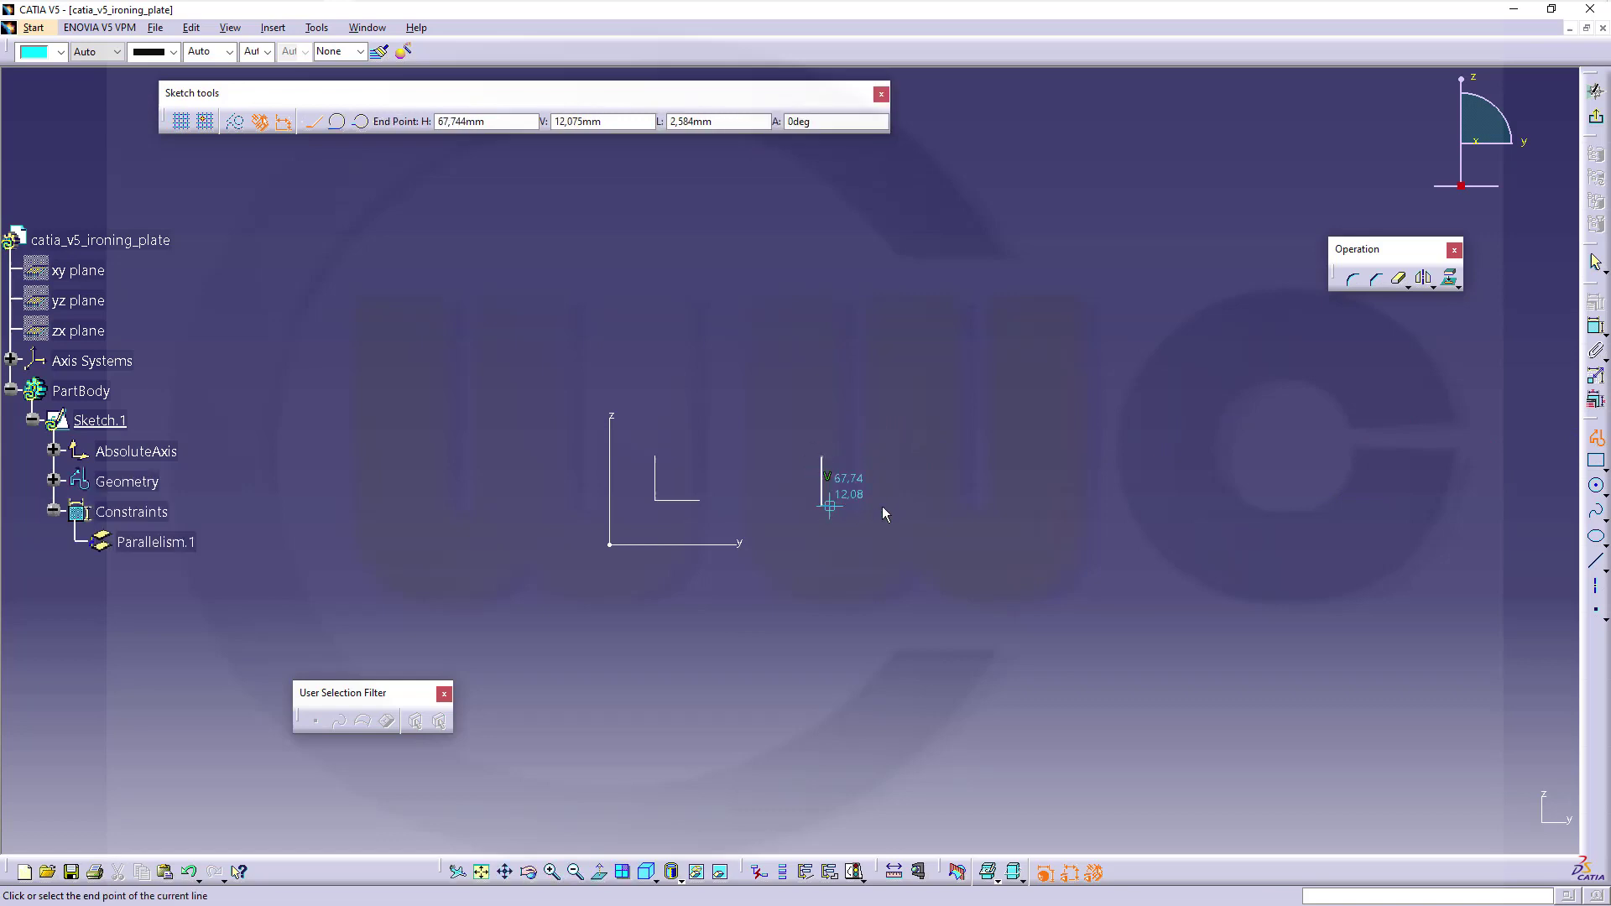
pyautogui.click(975, 505)
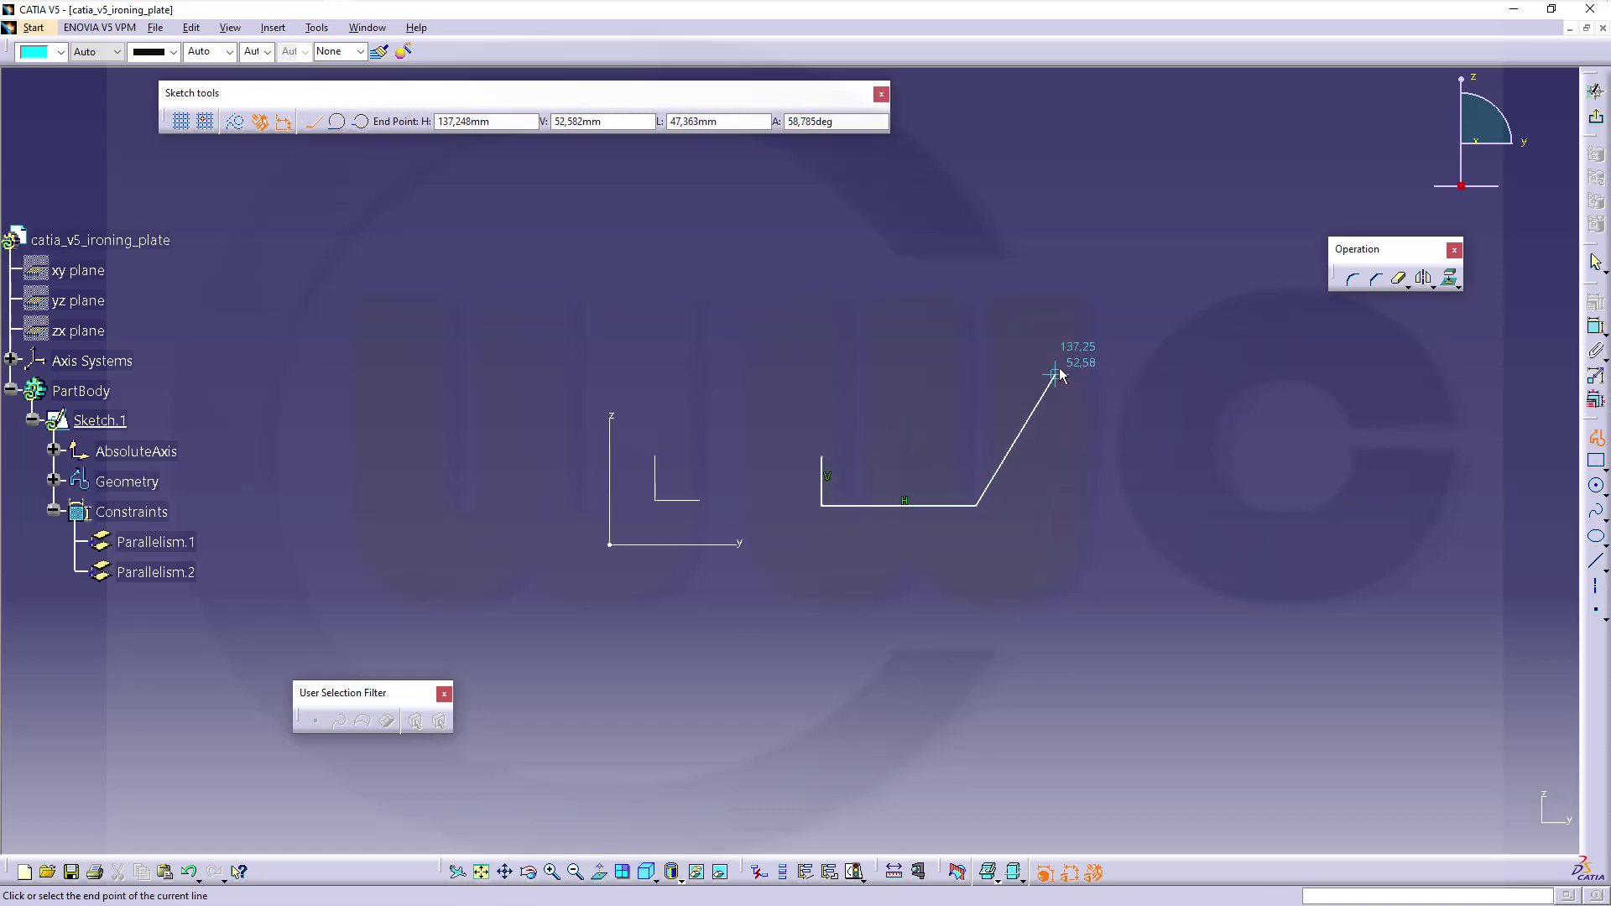
pyautogui.click(1107, 297)
pyautogui.click(1107, 224)
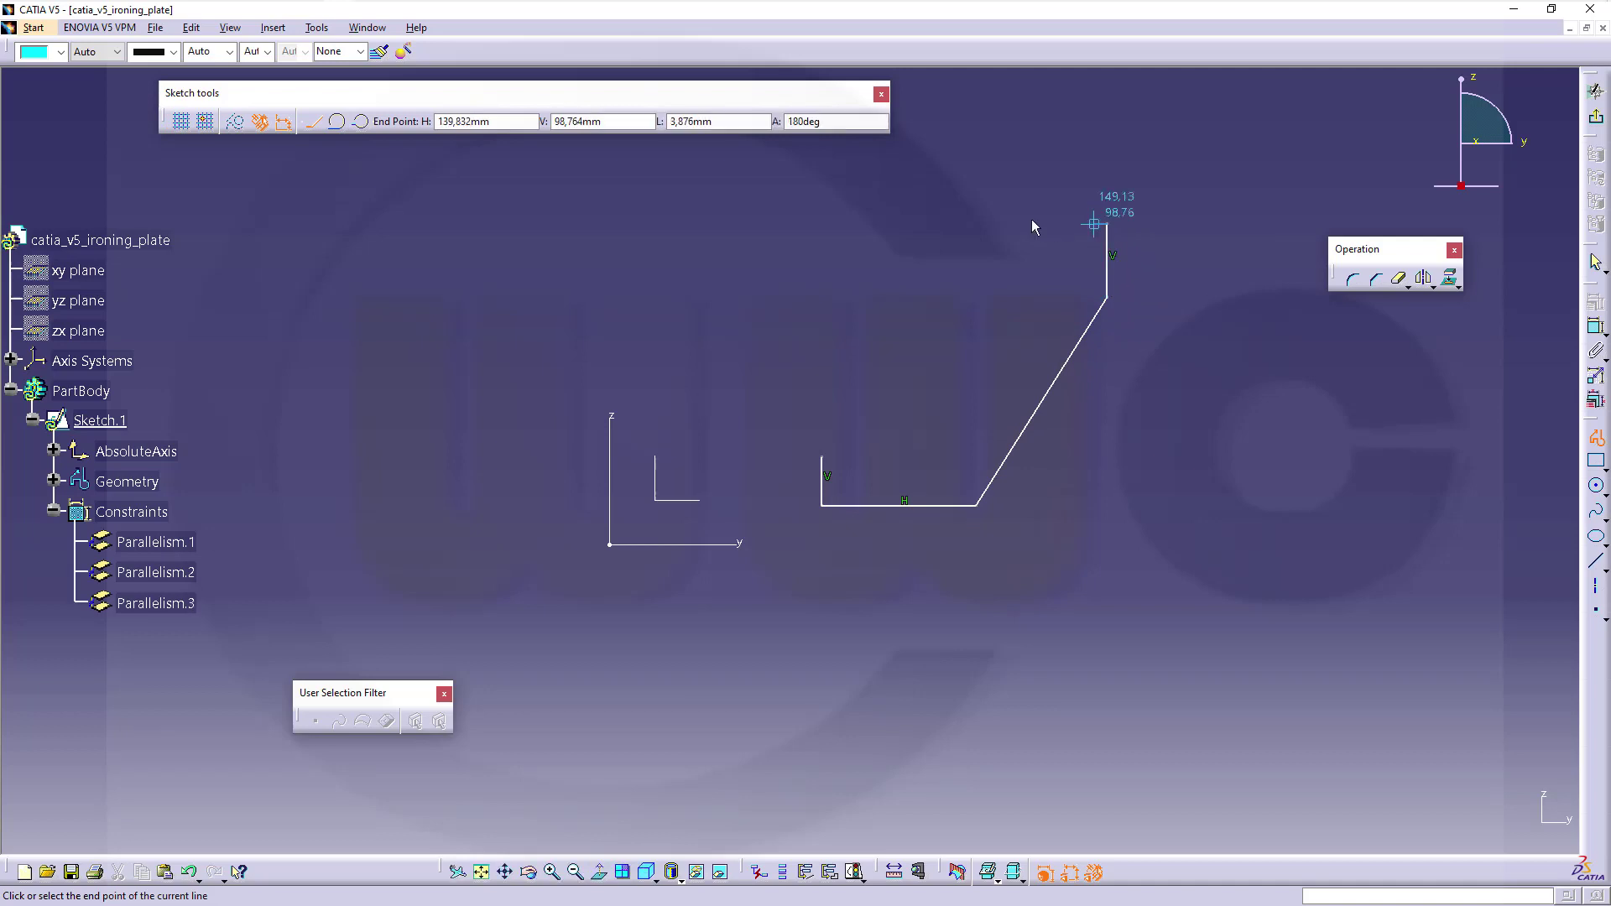
pyautogui.doubleClick(946, 224)
# Step: Select the four parallelism constraints in the tree and bring up their context menu
pyautogui.click(512, 588)
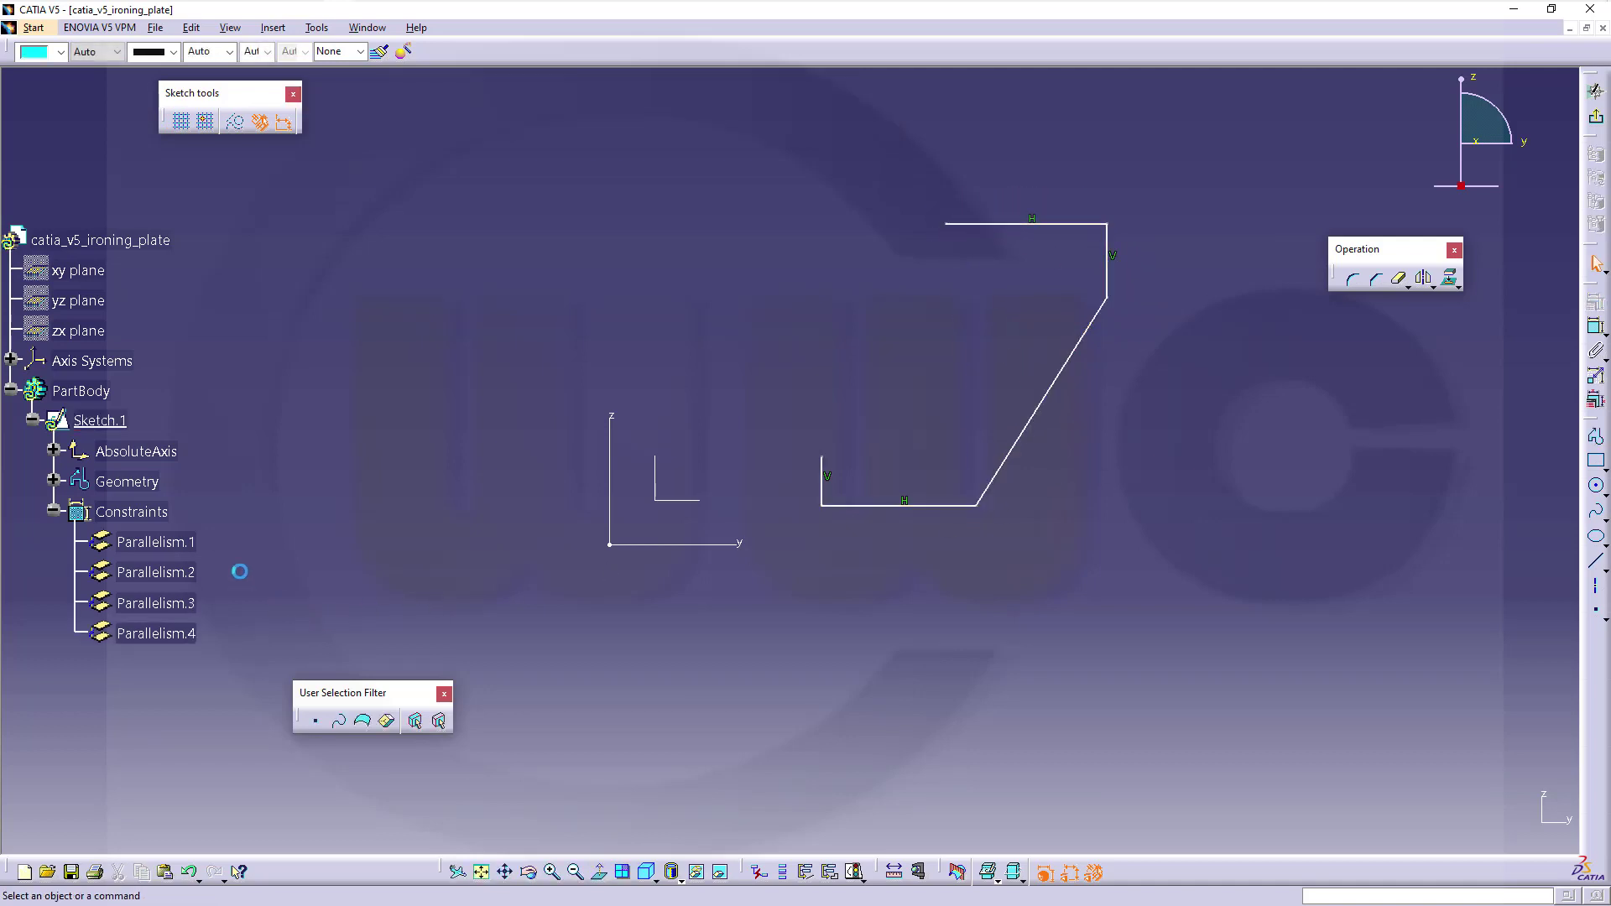
pyautogui.click(155, 542)
pyautogui.keyDown('shift'); pyautogui.click(147, 635); pyautogui.keyUp('shift')
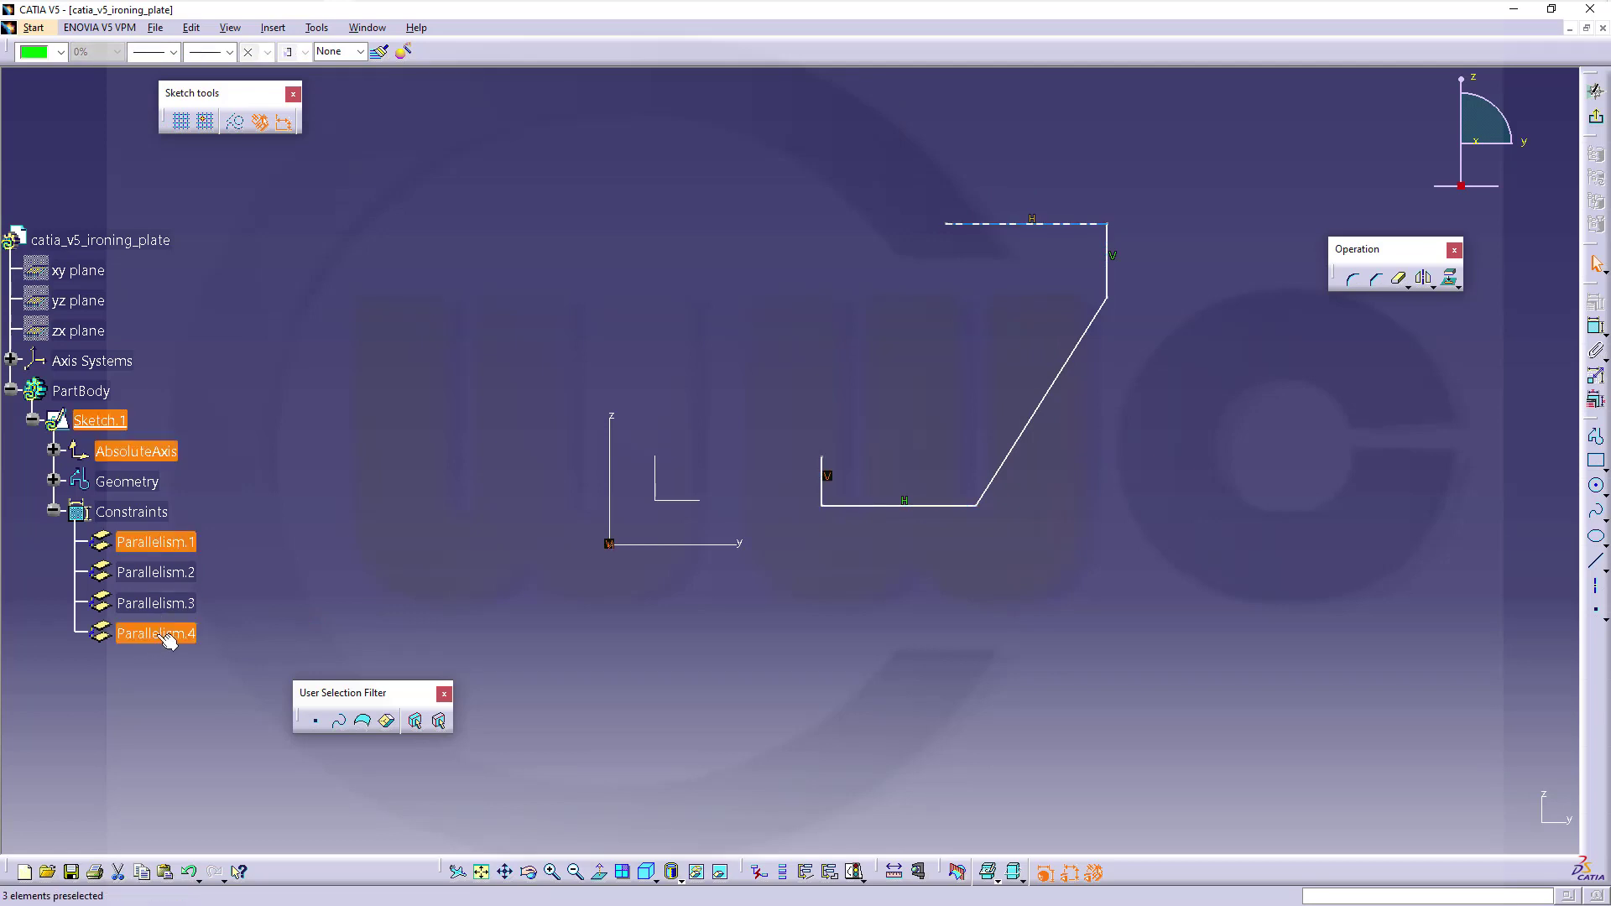
pyautogui.rightClick(162, 635)
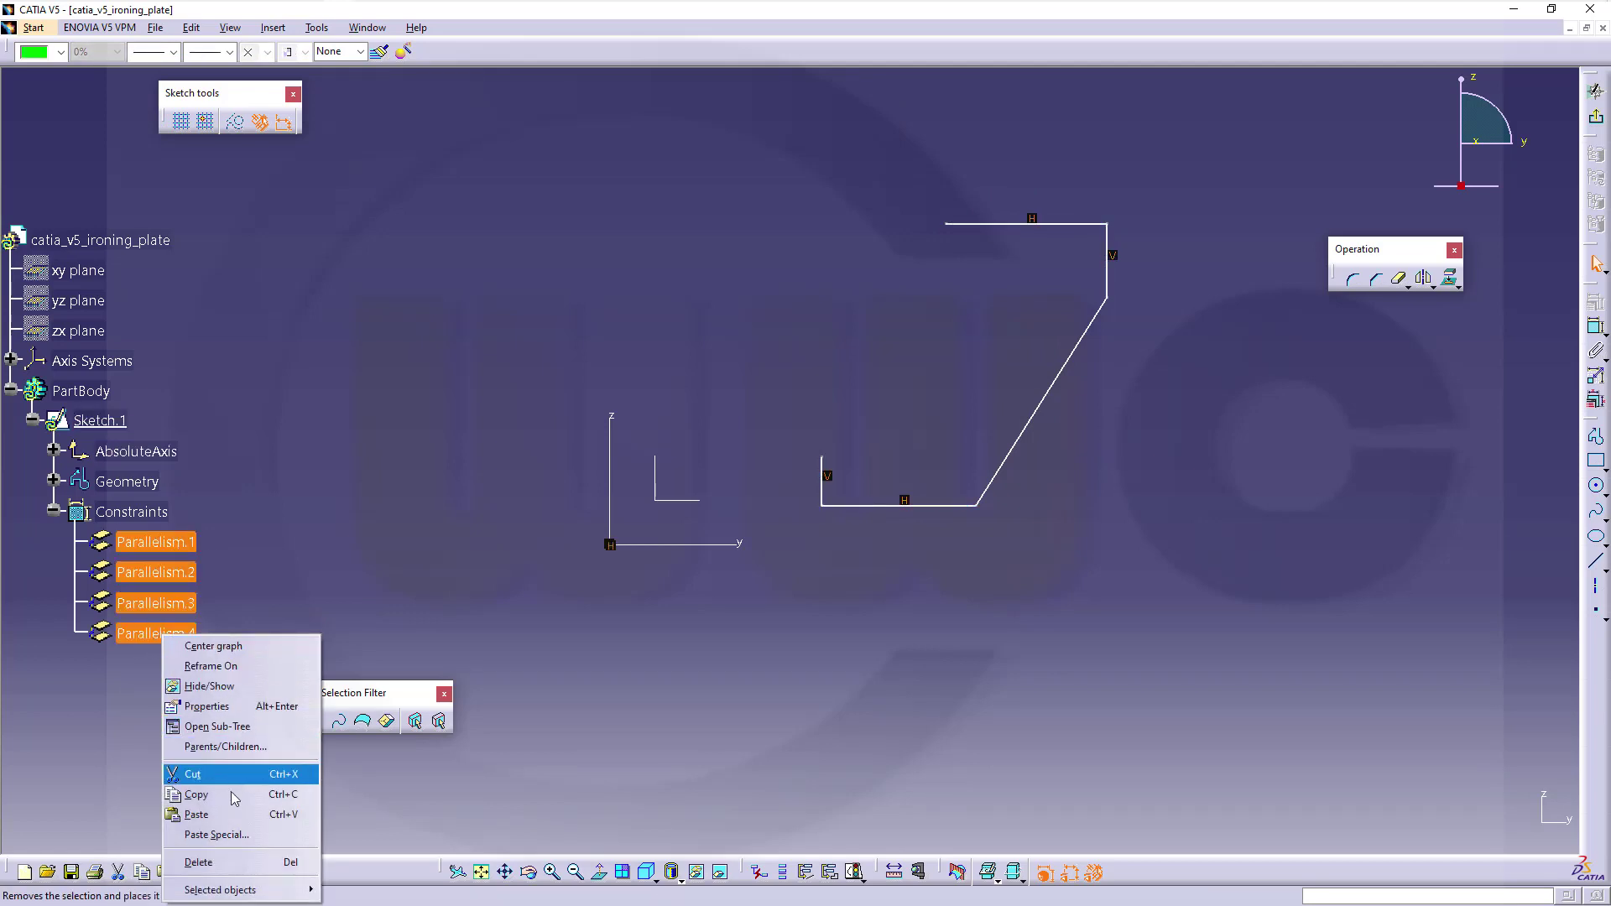
# Step: Delete the parallelism constraints and add the 87.849 width dimension between the vertical lines
pyautogui.click(222, 870)
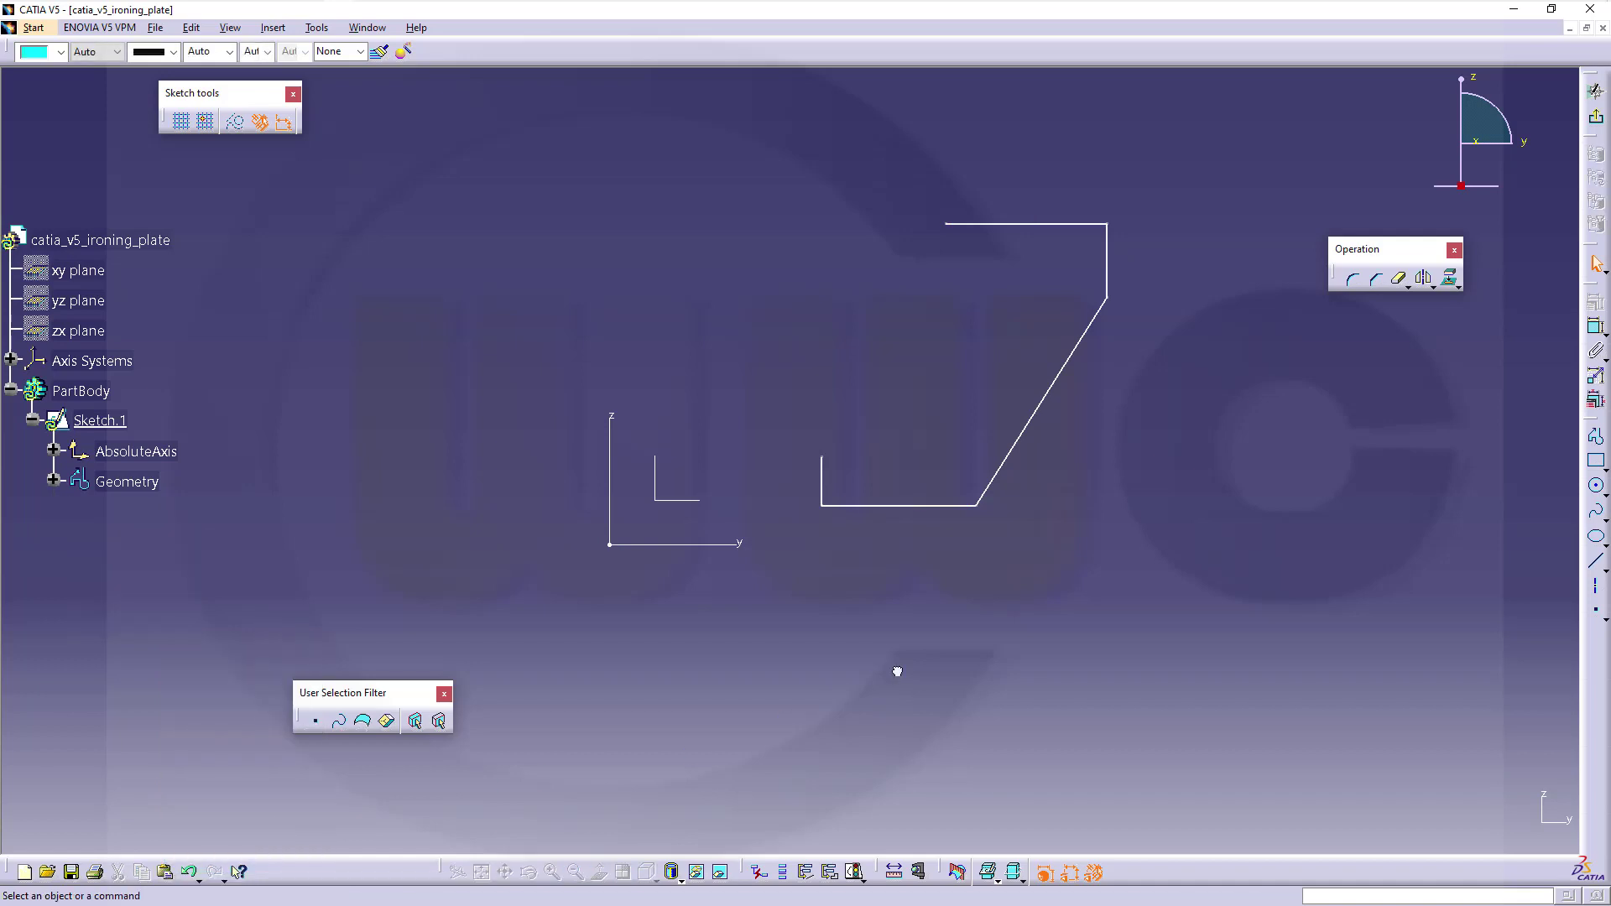
pyautogui.click(1596, 327)
pyautogui.click(1104, 254)
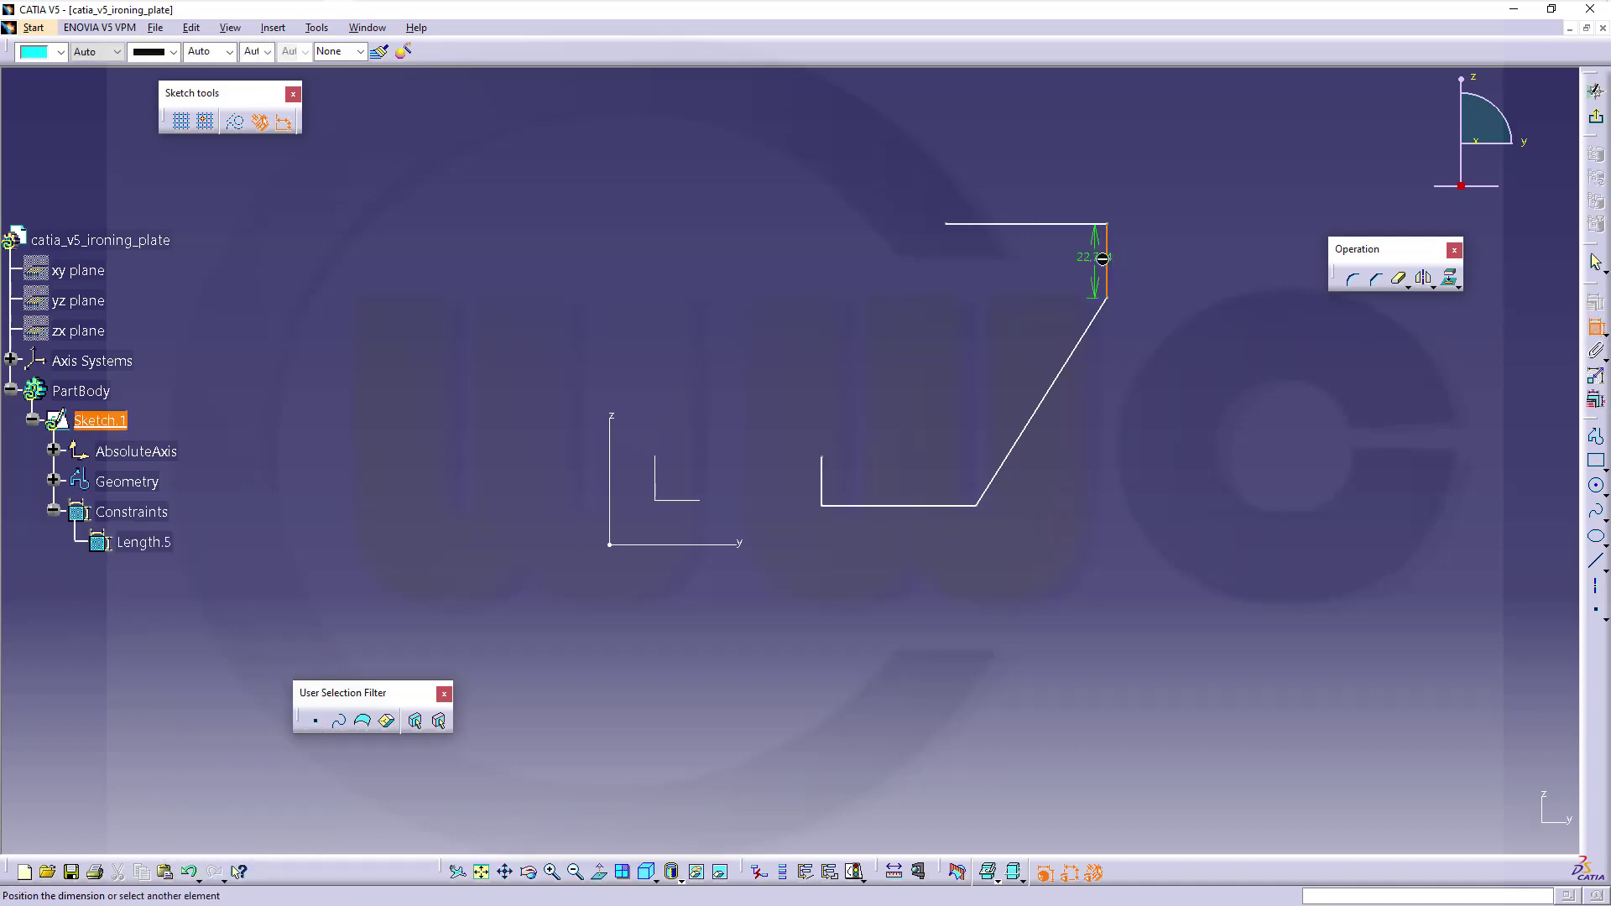
pyautogui.click(826, 487)
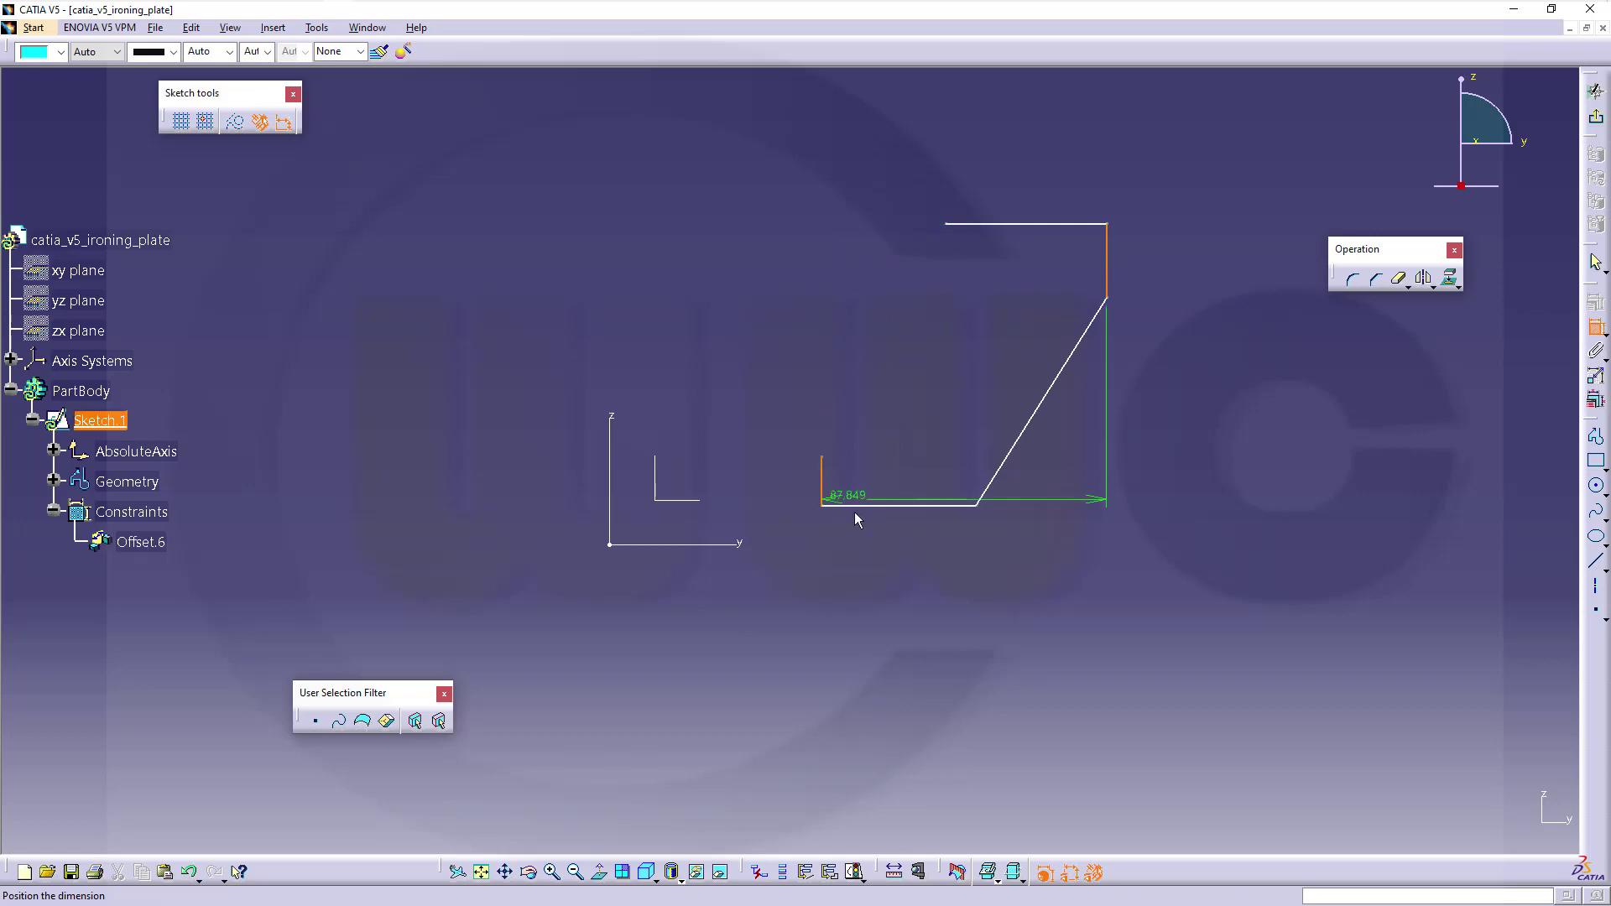
pyautogui.click(888, 615)
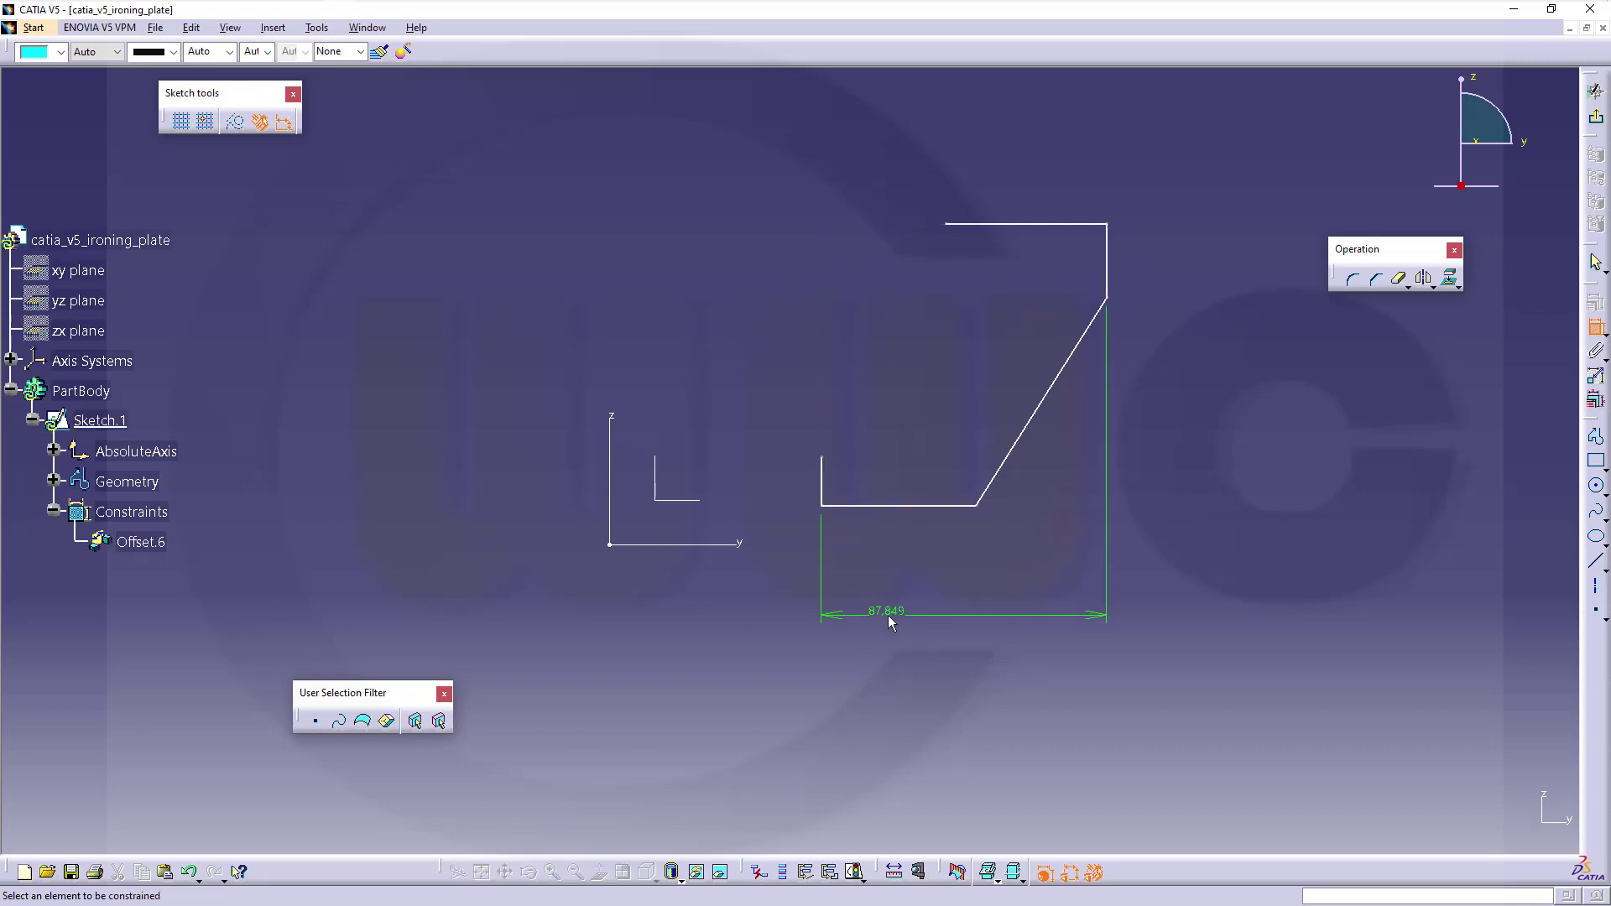
# Step: Add the 86.689 height dimension and the 47.542 bottom-line dimension
pyautogui.click(1007, 225)
pyautogui.click(910, 504)
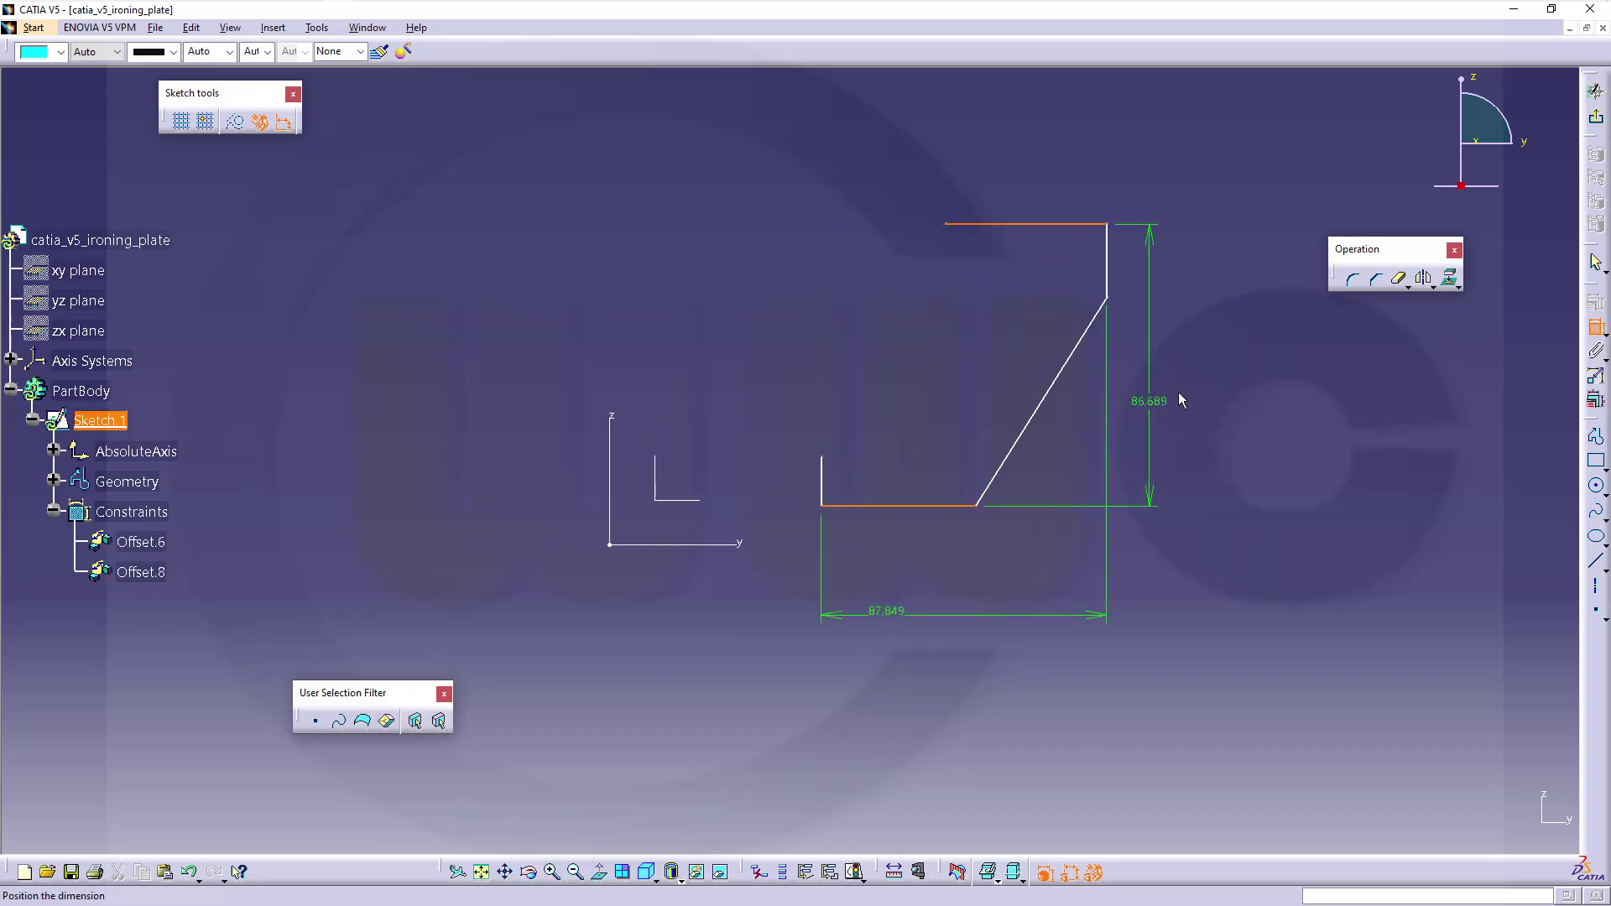
pyautogui.click(1193, 388)
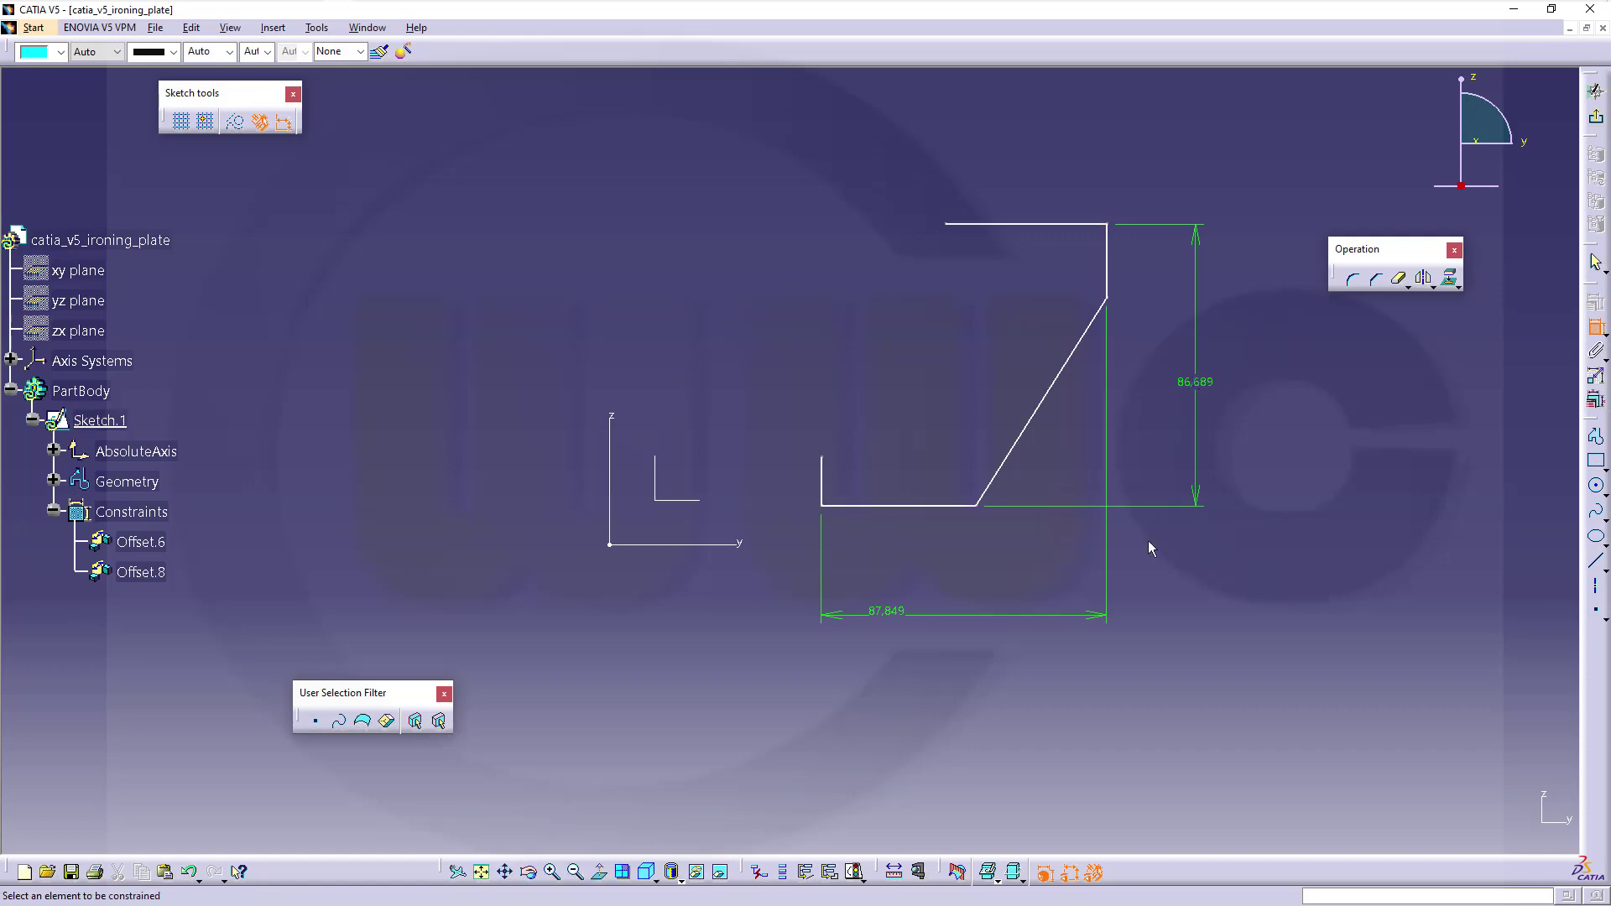
pyautogui.click(825, 478)
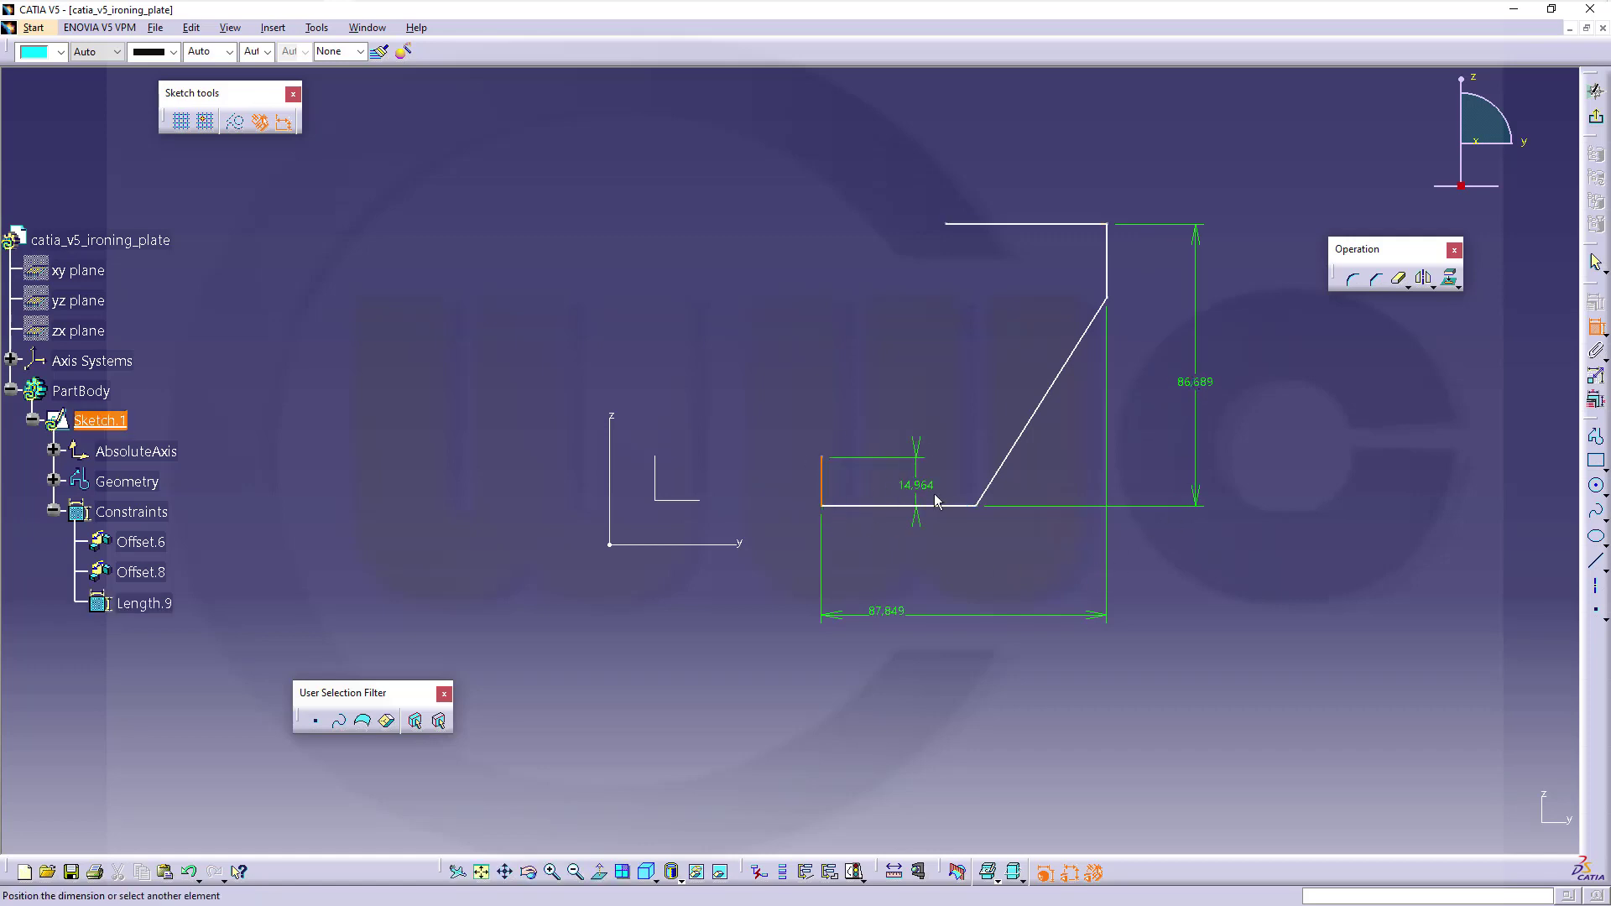
pyautogui.click(977, 505)
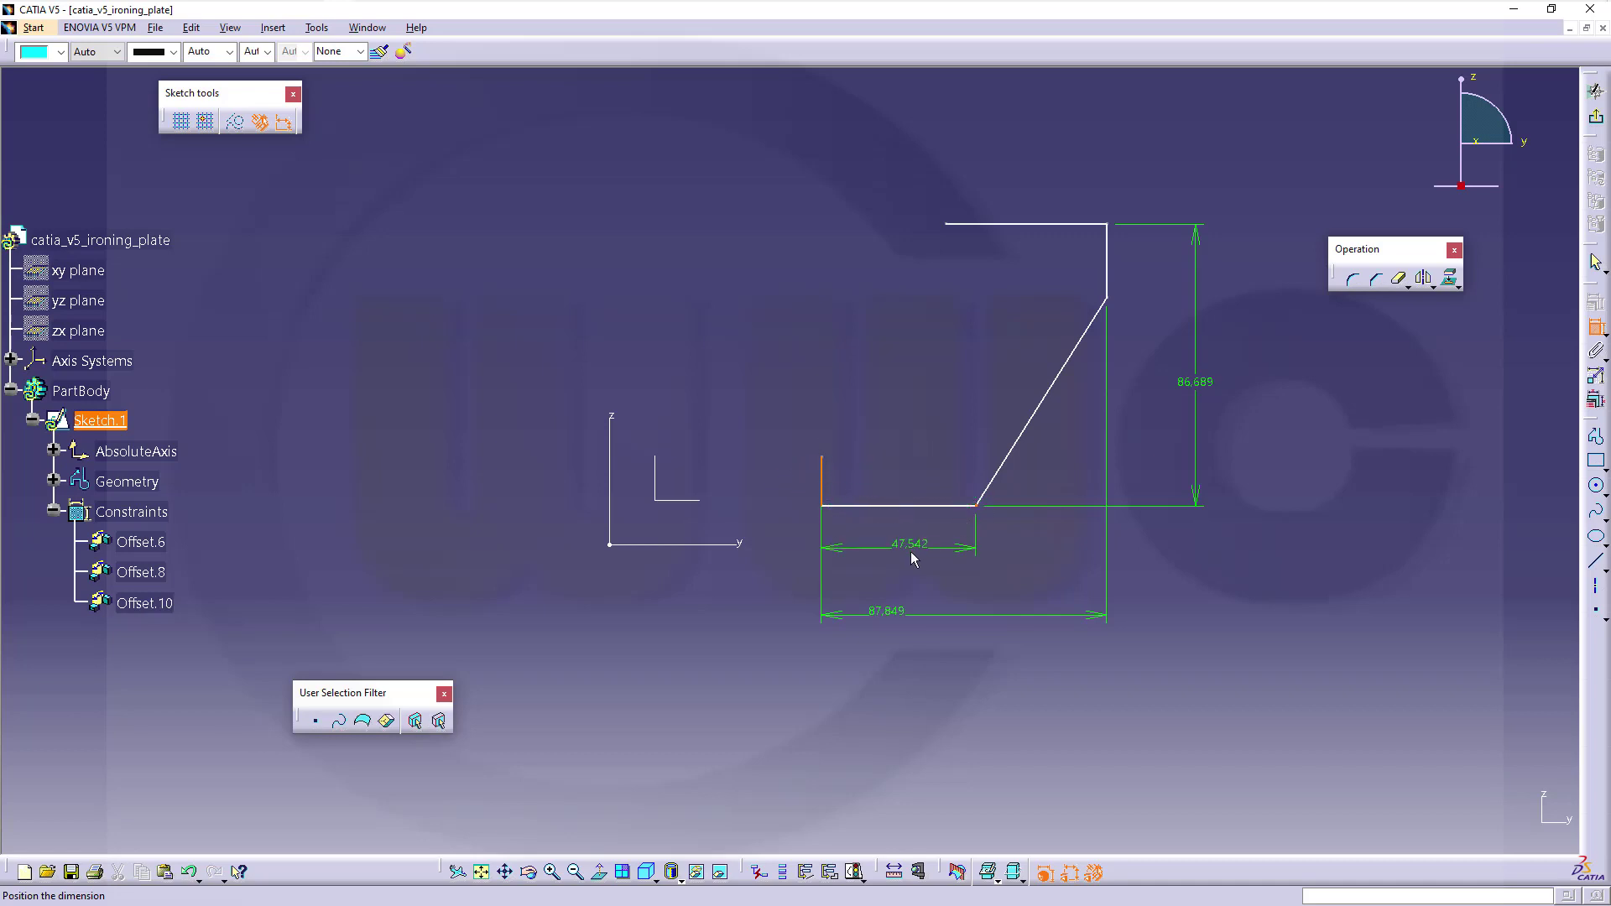
pyautogui.click(917, 561)
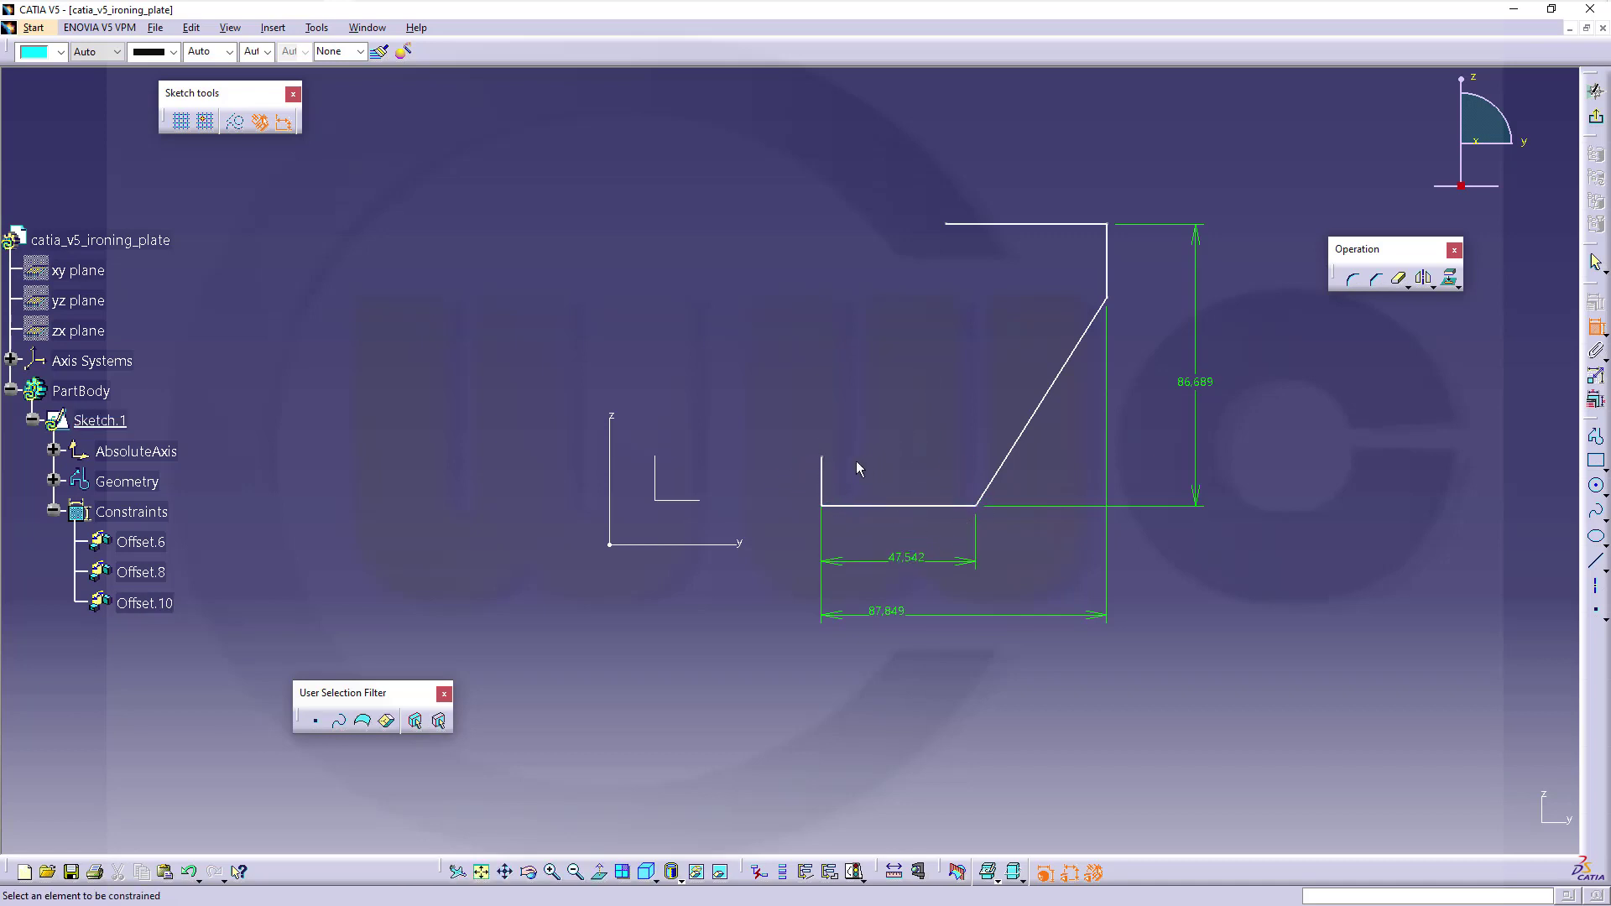
# Step: Add the 14.964 dimension on the short left line and cancel the unwanted angle dimension
pyautogui.click(876, 505)
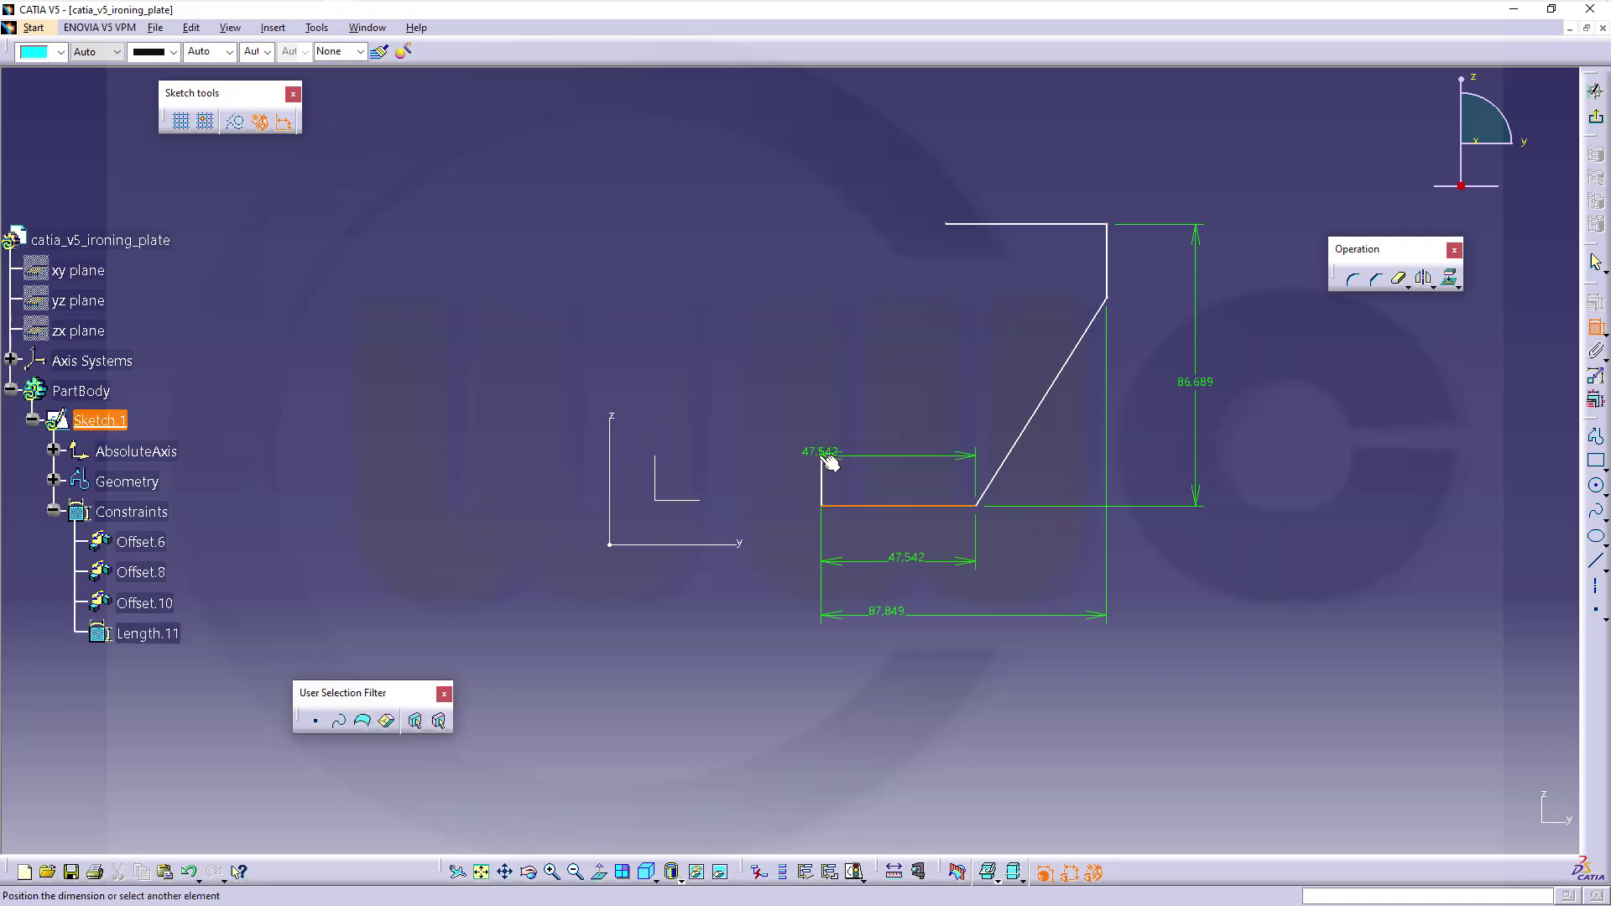
pyautogui.click(822, 458)
pyautogui.click(765, 487)
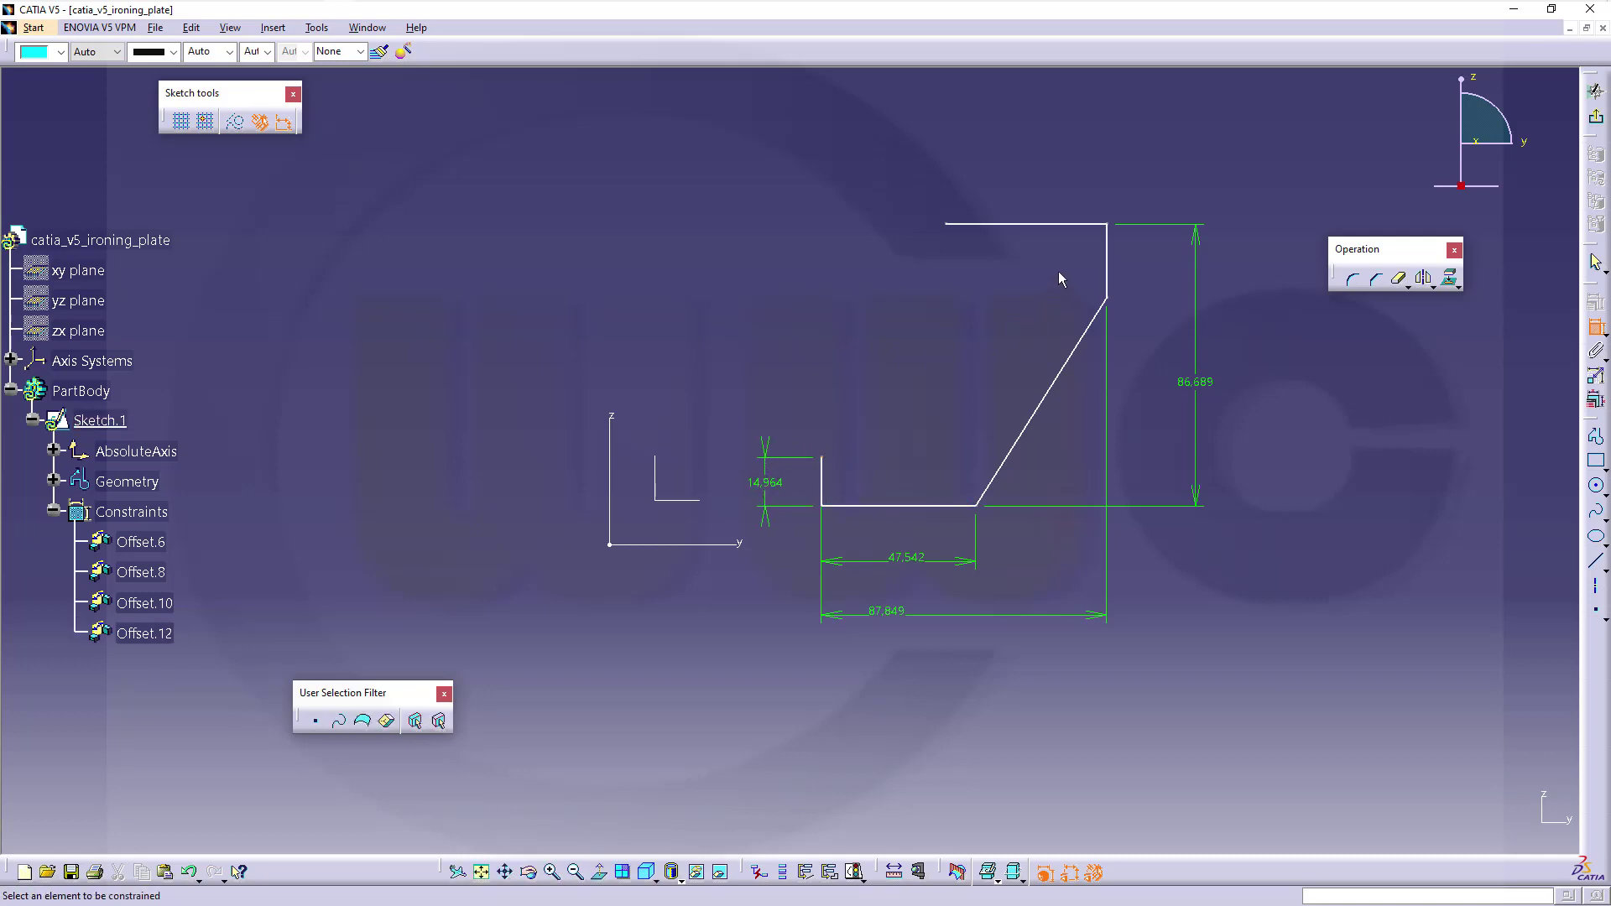
pyautogui.click(1030, 224)
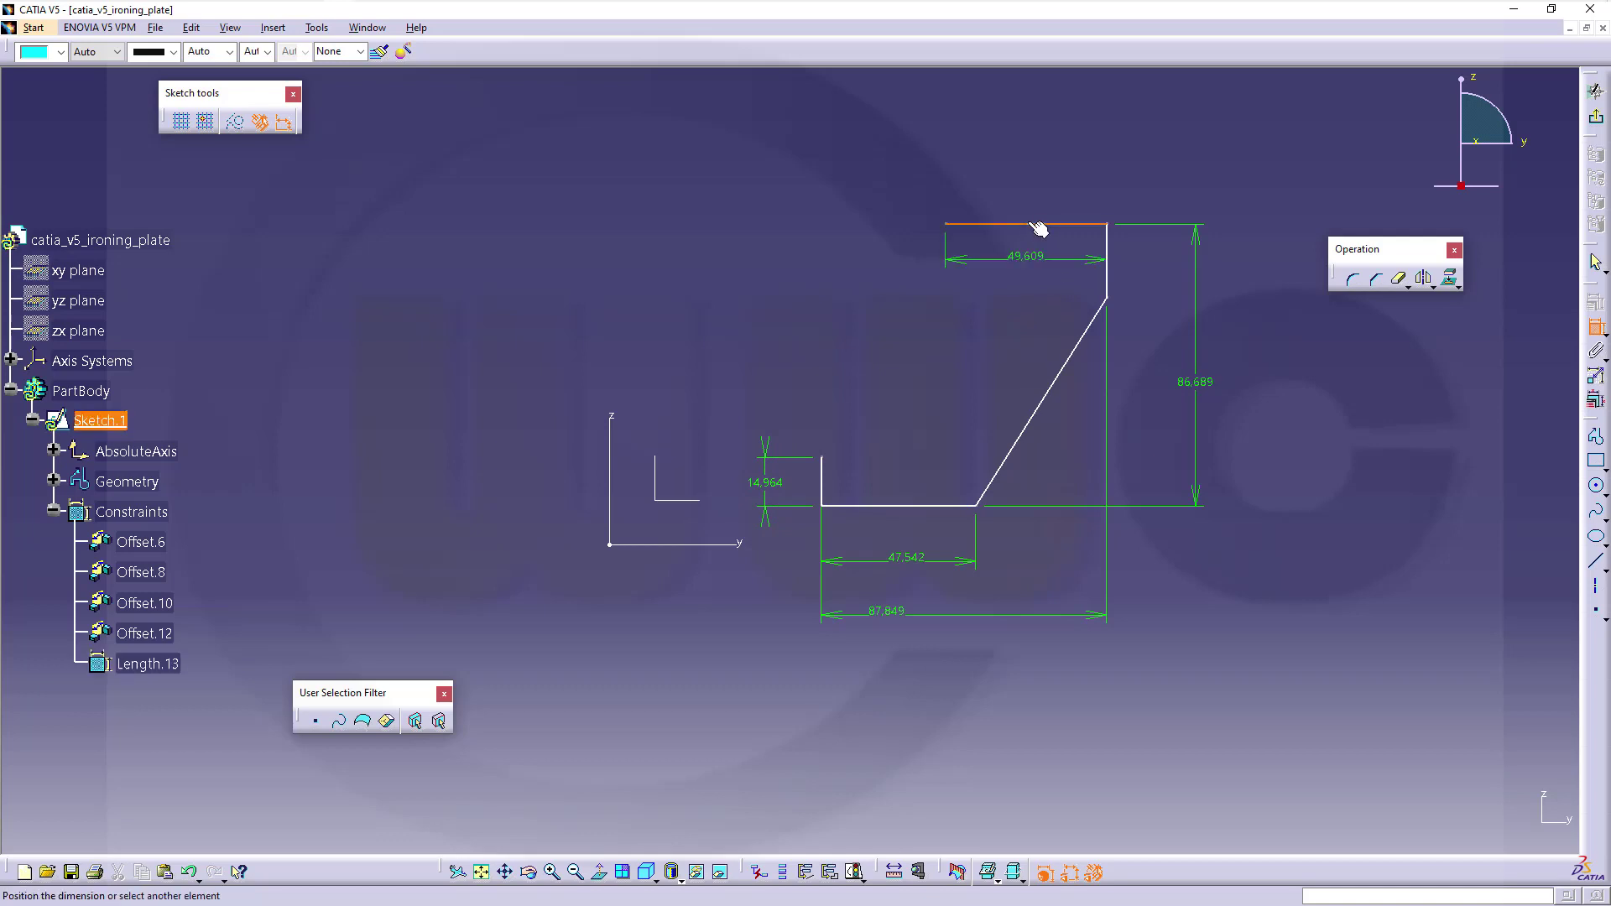
pyautogui.click(1104, 303)
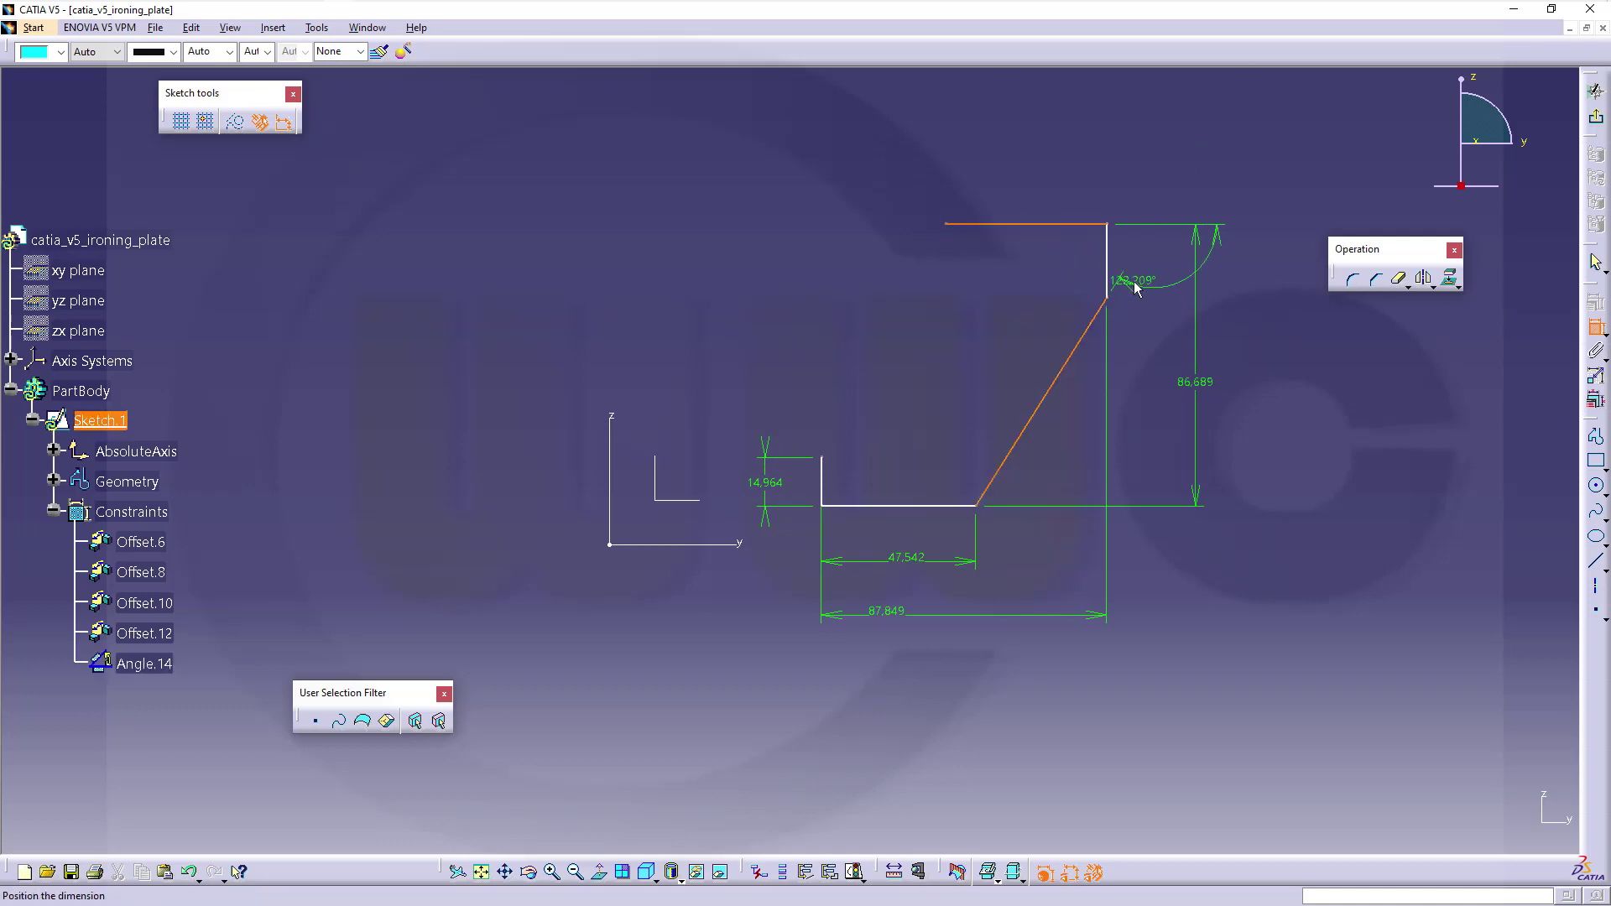
pyautogui.press('Escape')
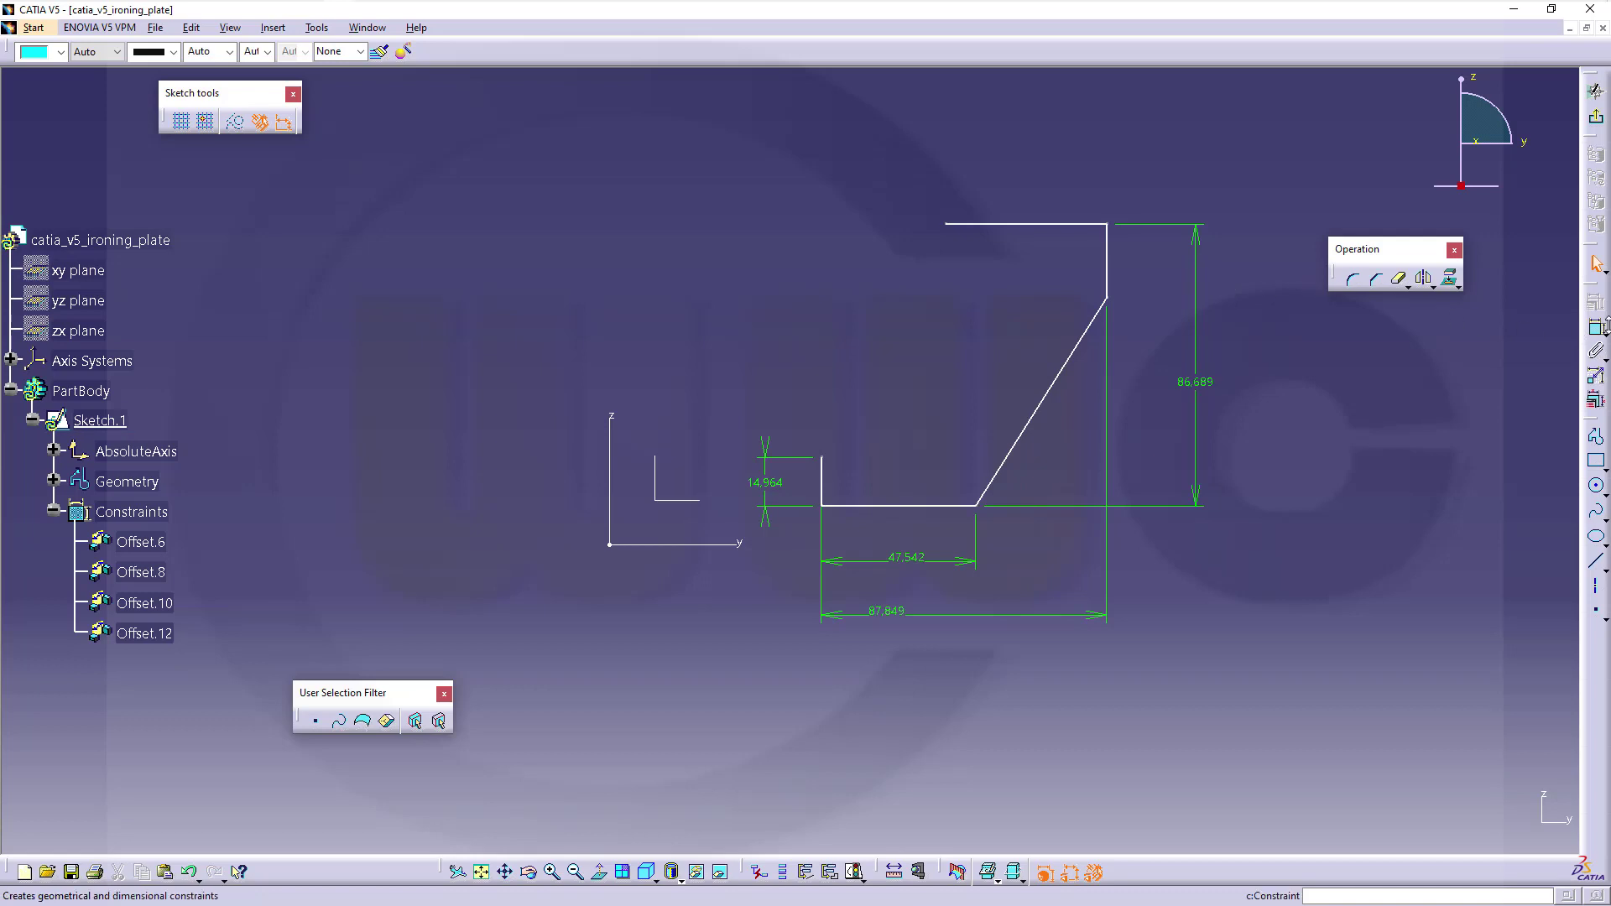
# Step: Add the 22.704 dimension from the top line to the upper-right corner
pyautogui.click(1595, 330)
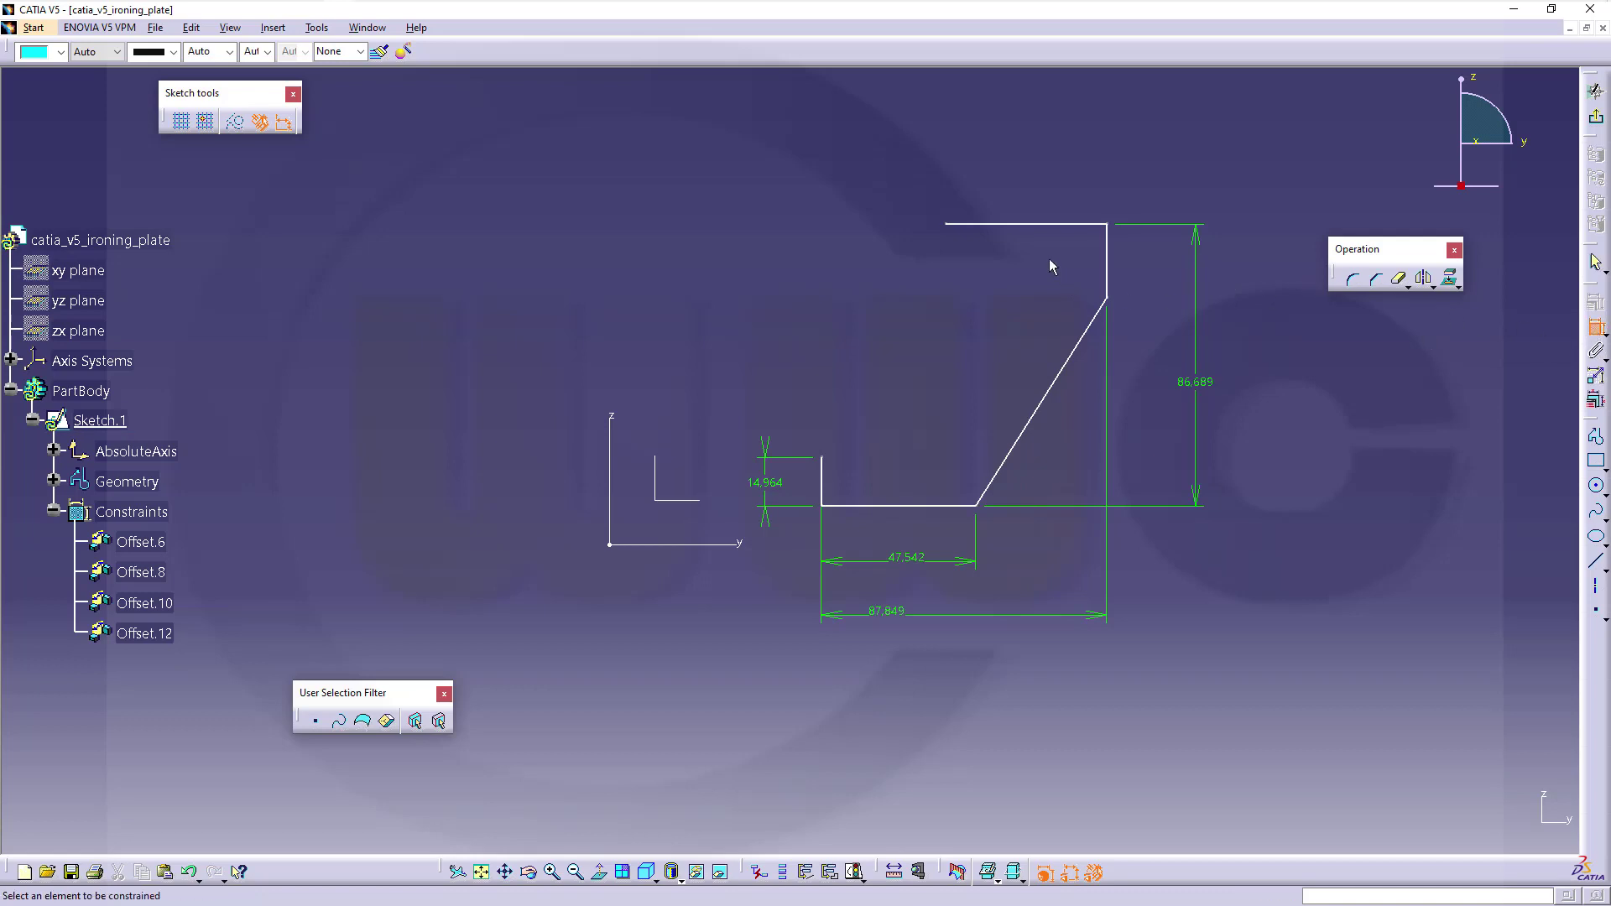
pyautogui.click(1014, 224)
pyautogui.click(1107, 297)
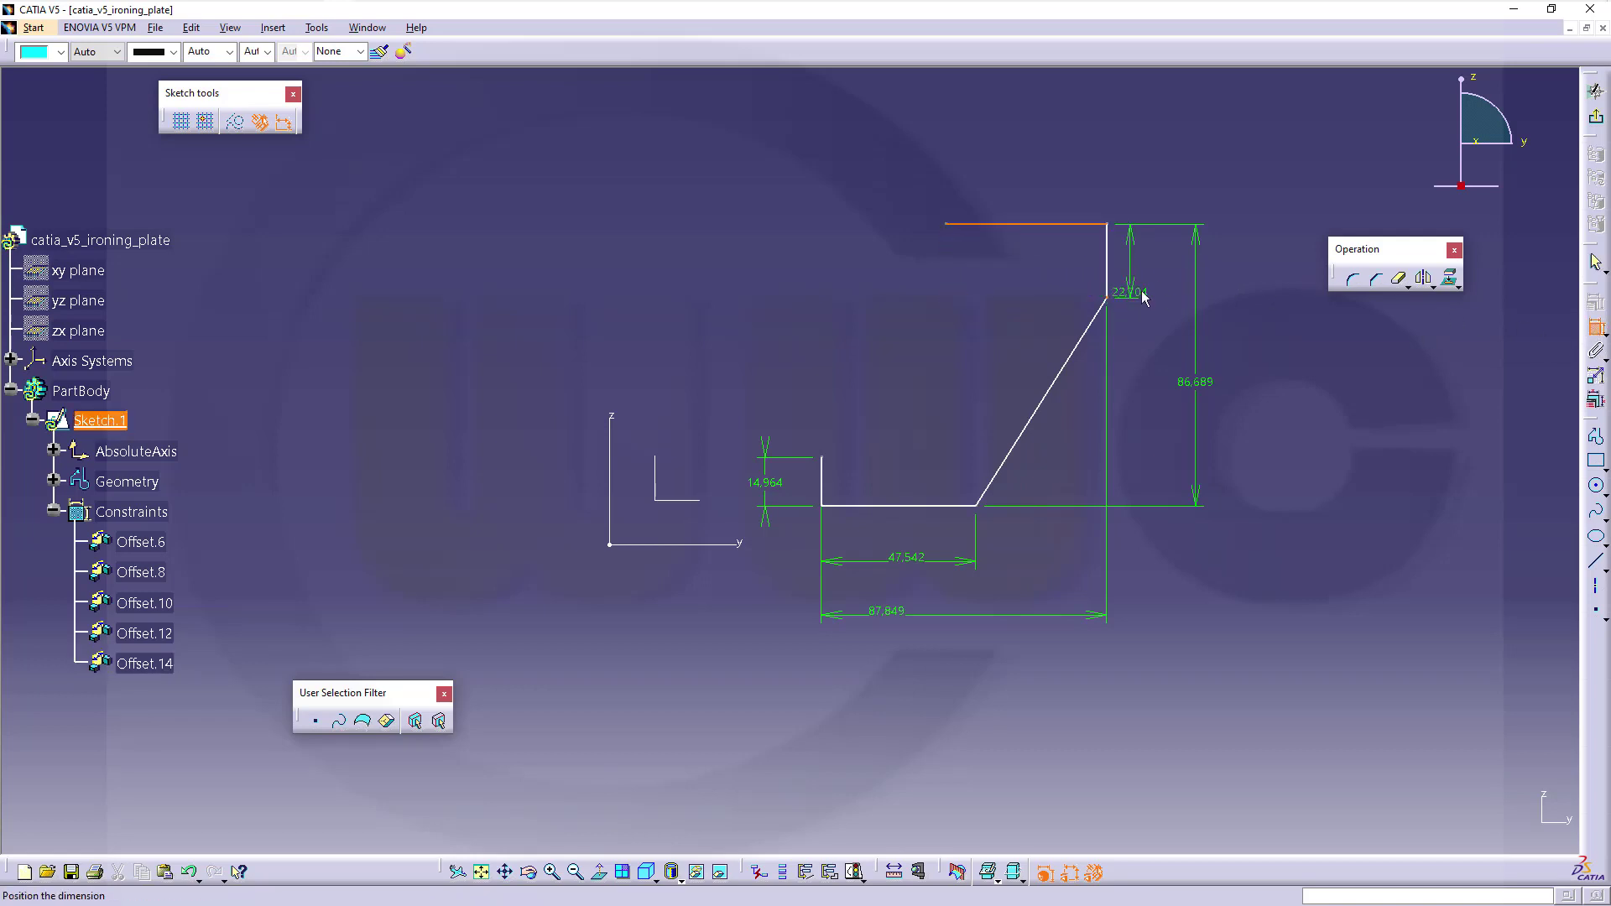
pyautogui.click(1141, 274)
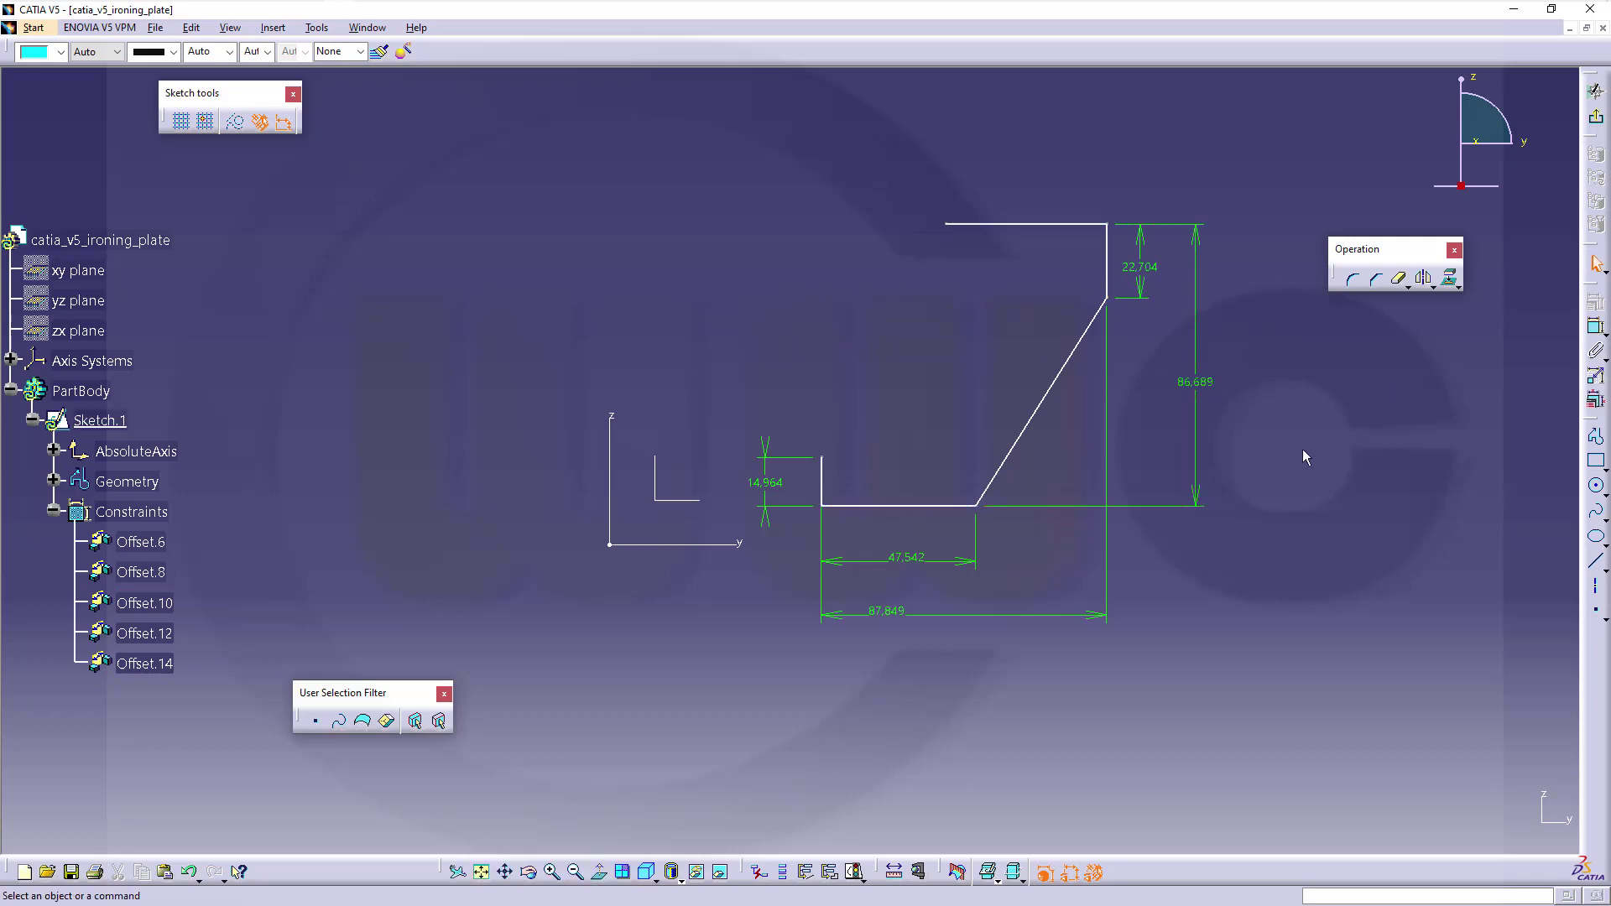
# Step: Make the profile's left end coincide with the vertical axis
pyautogui.click(1597, 328)
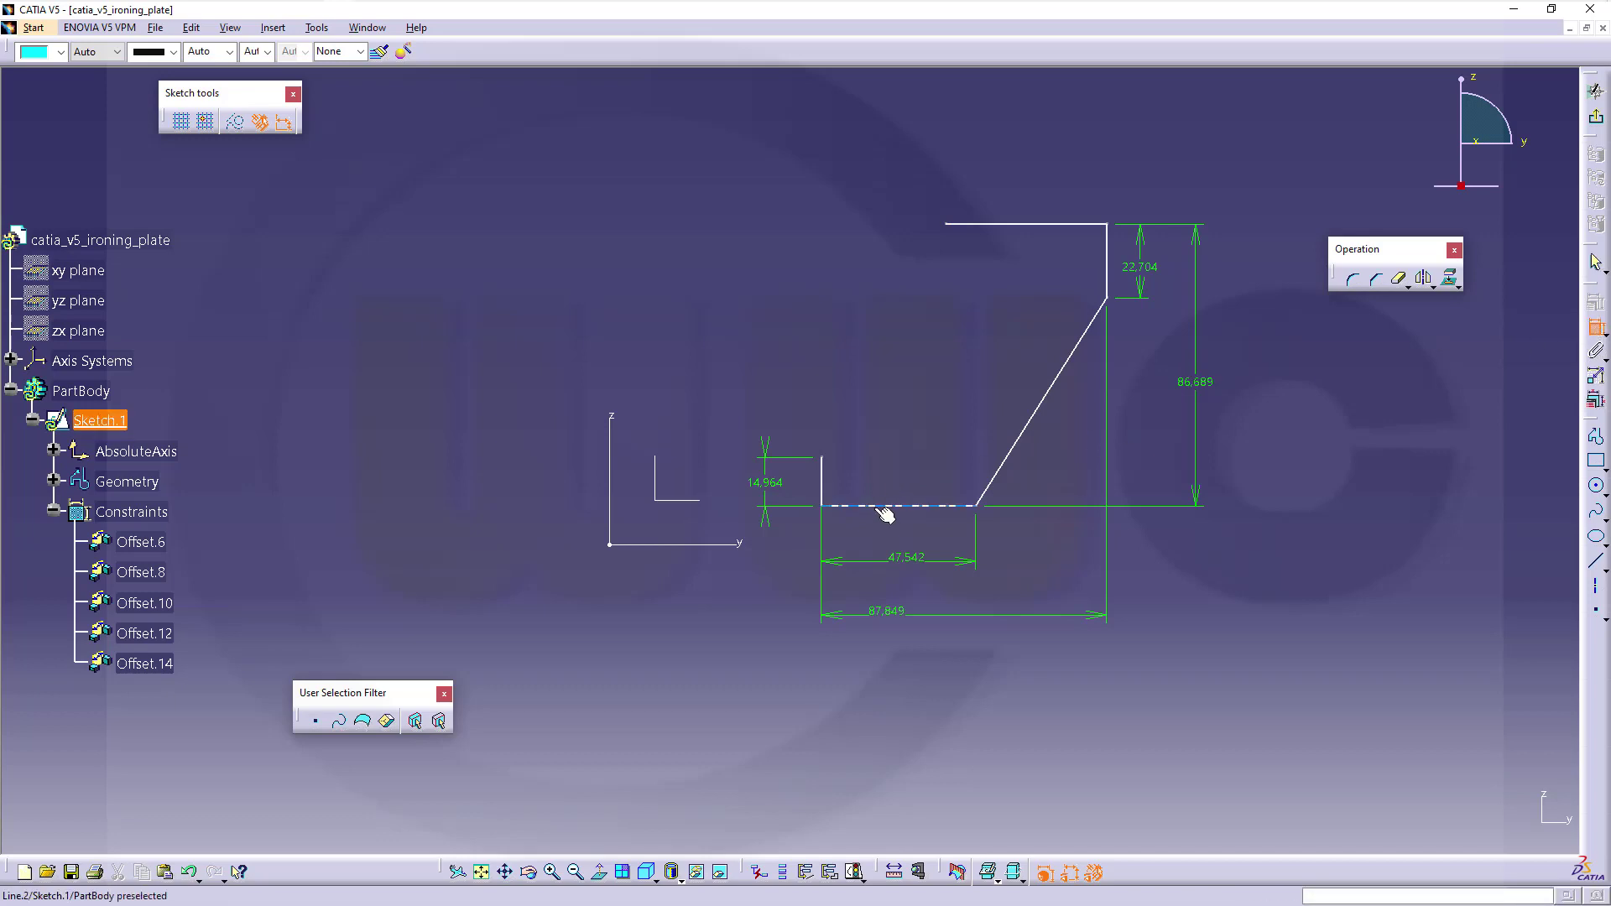
pyautogui.click(822, 480)
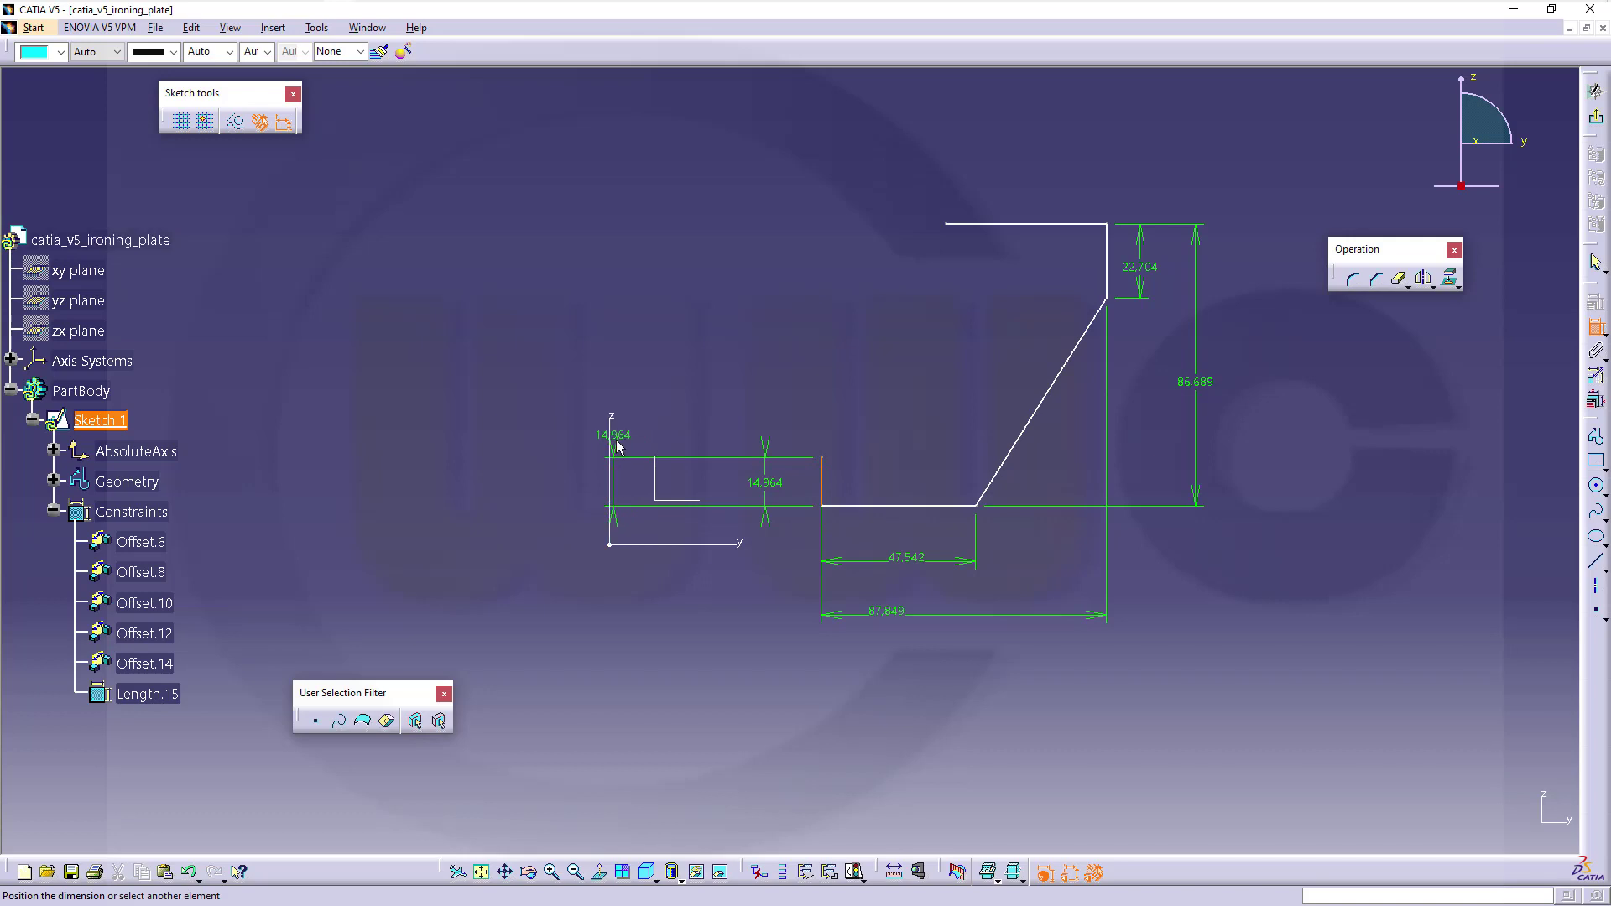
pyautogui.click(612, 442)
pyautogui.rightClick(679, 377)
pyautogui.click(749, 512)
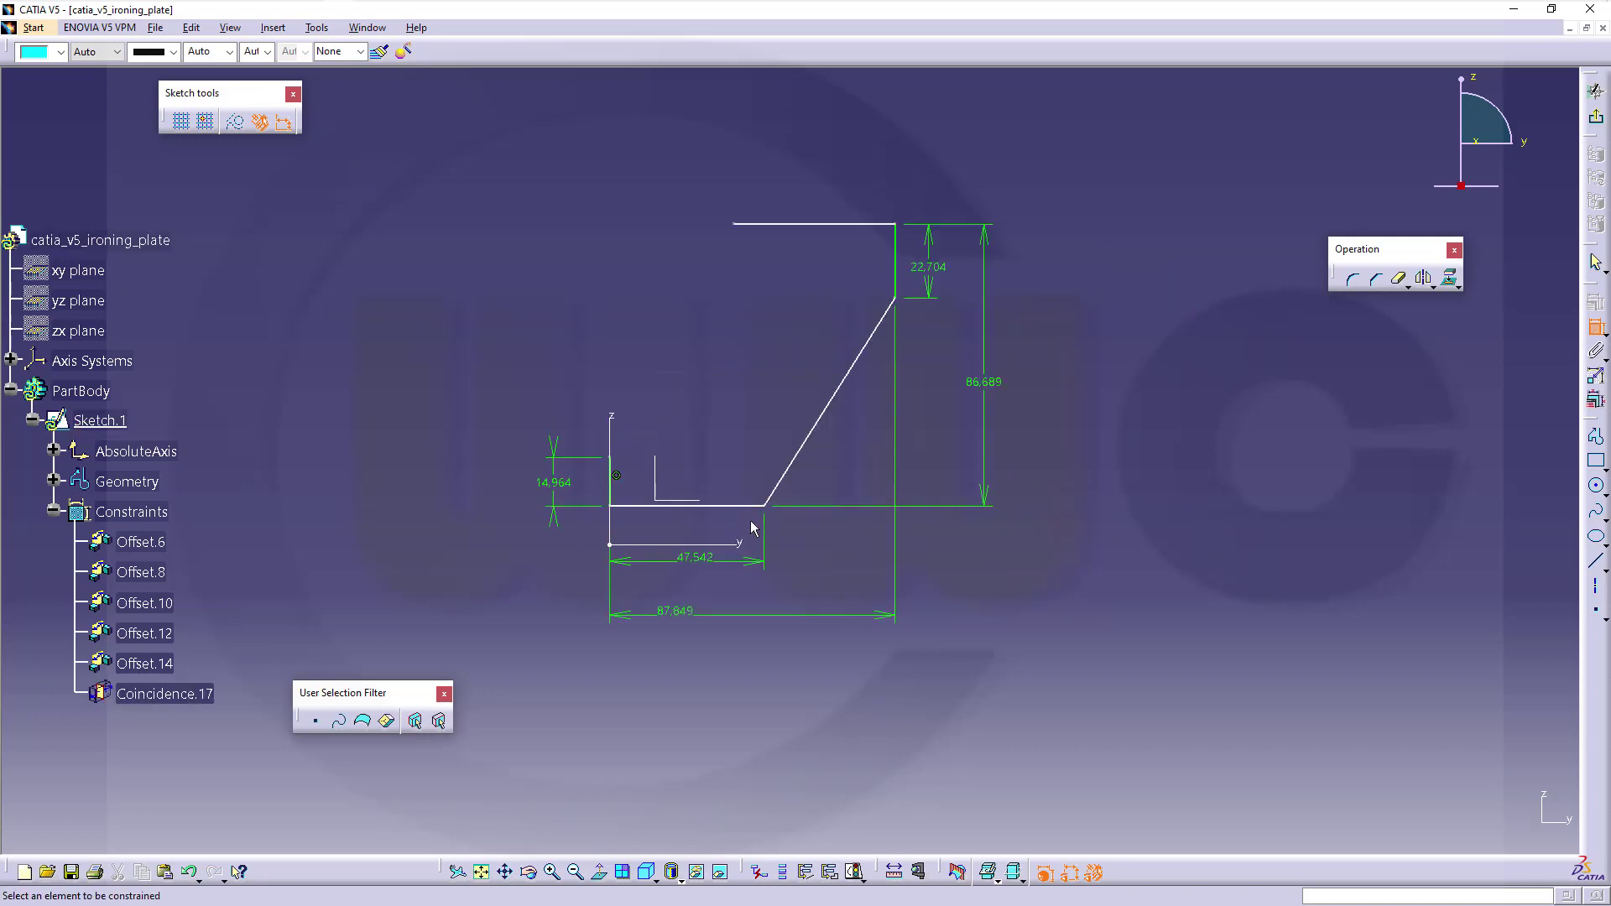
# Step: Make the bottom line coincide with the horizontal axis
pyautogui.click(727, 507)
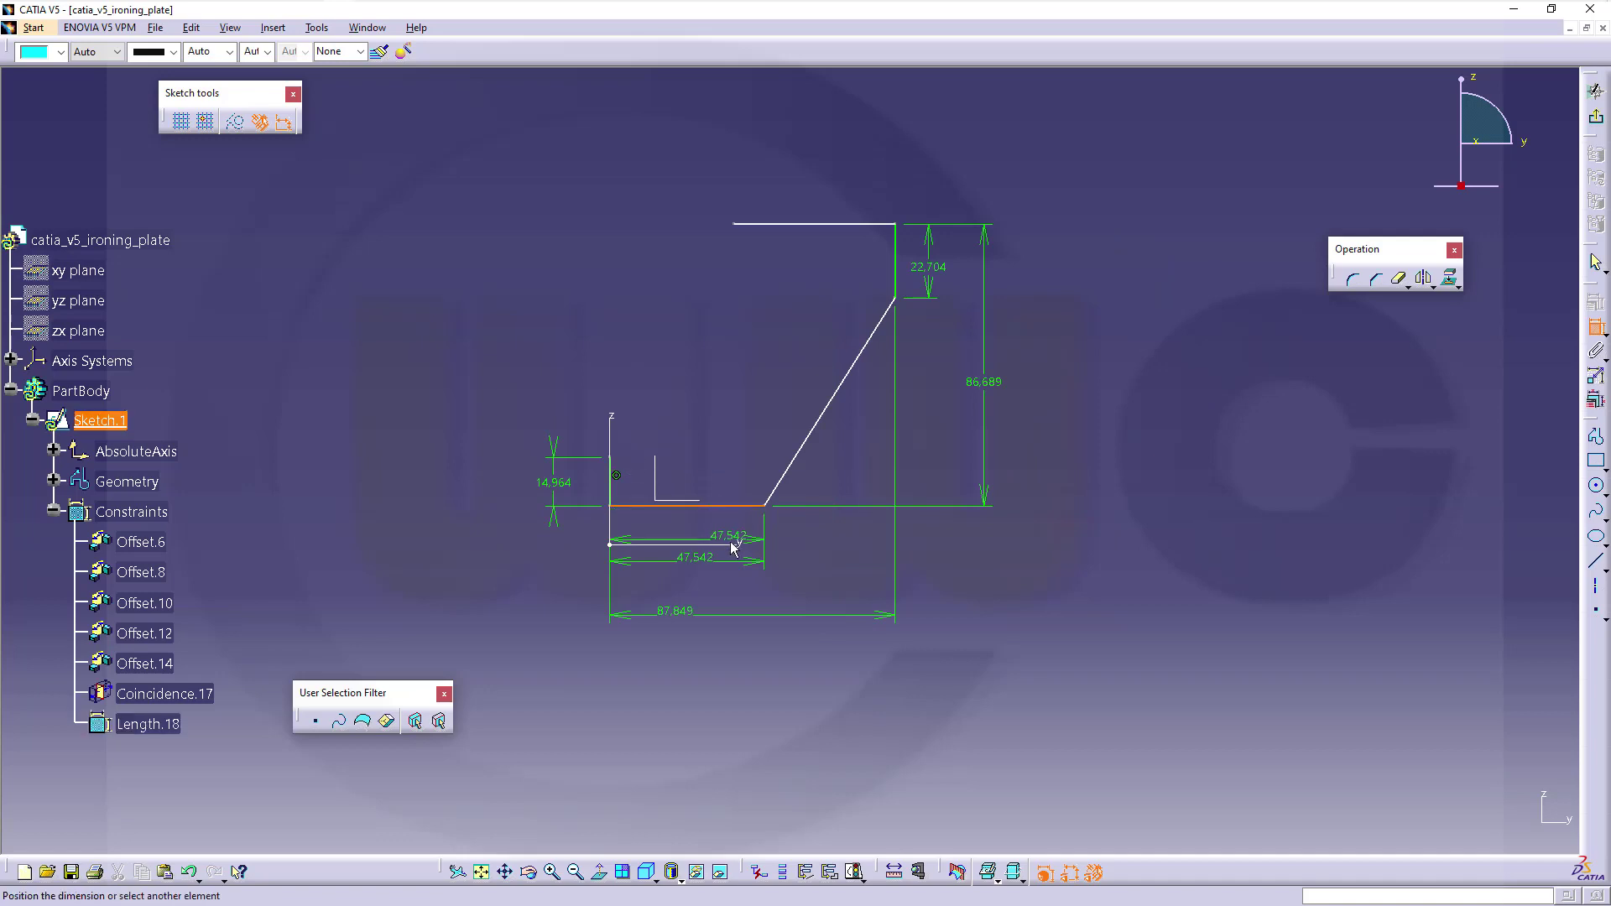
pyautogui.rightClick(973, 565)
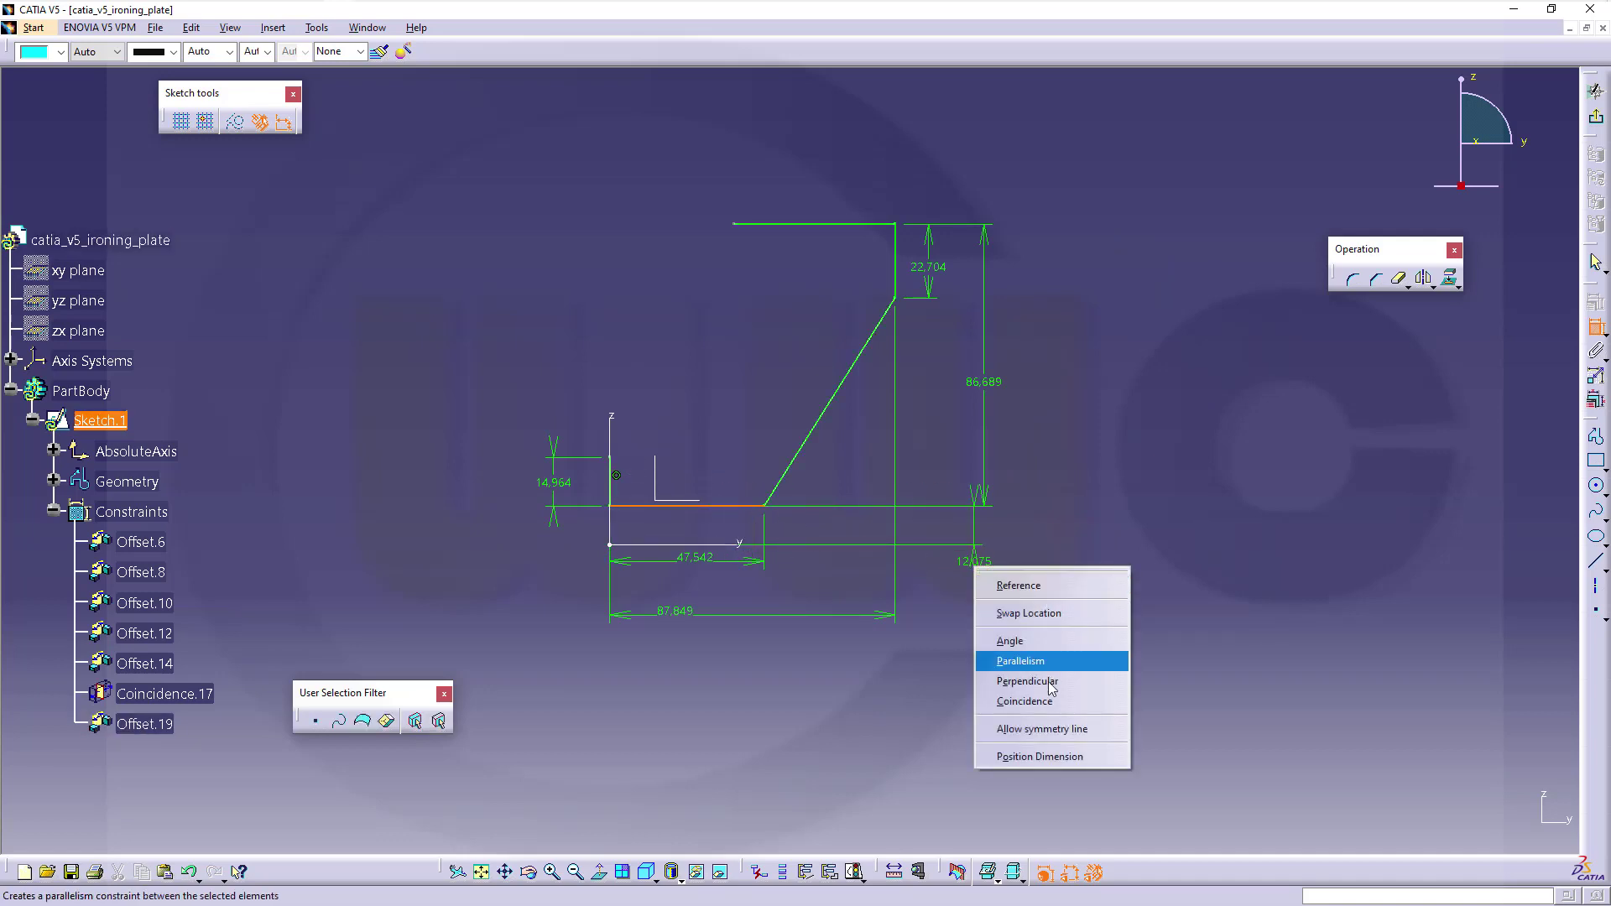
pyautogui.click(1083, 700)
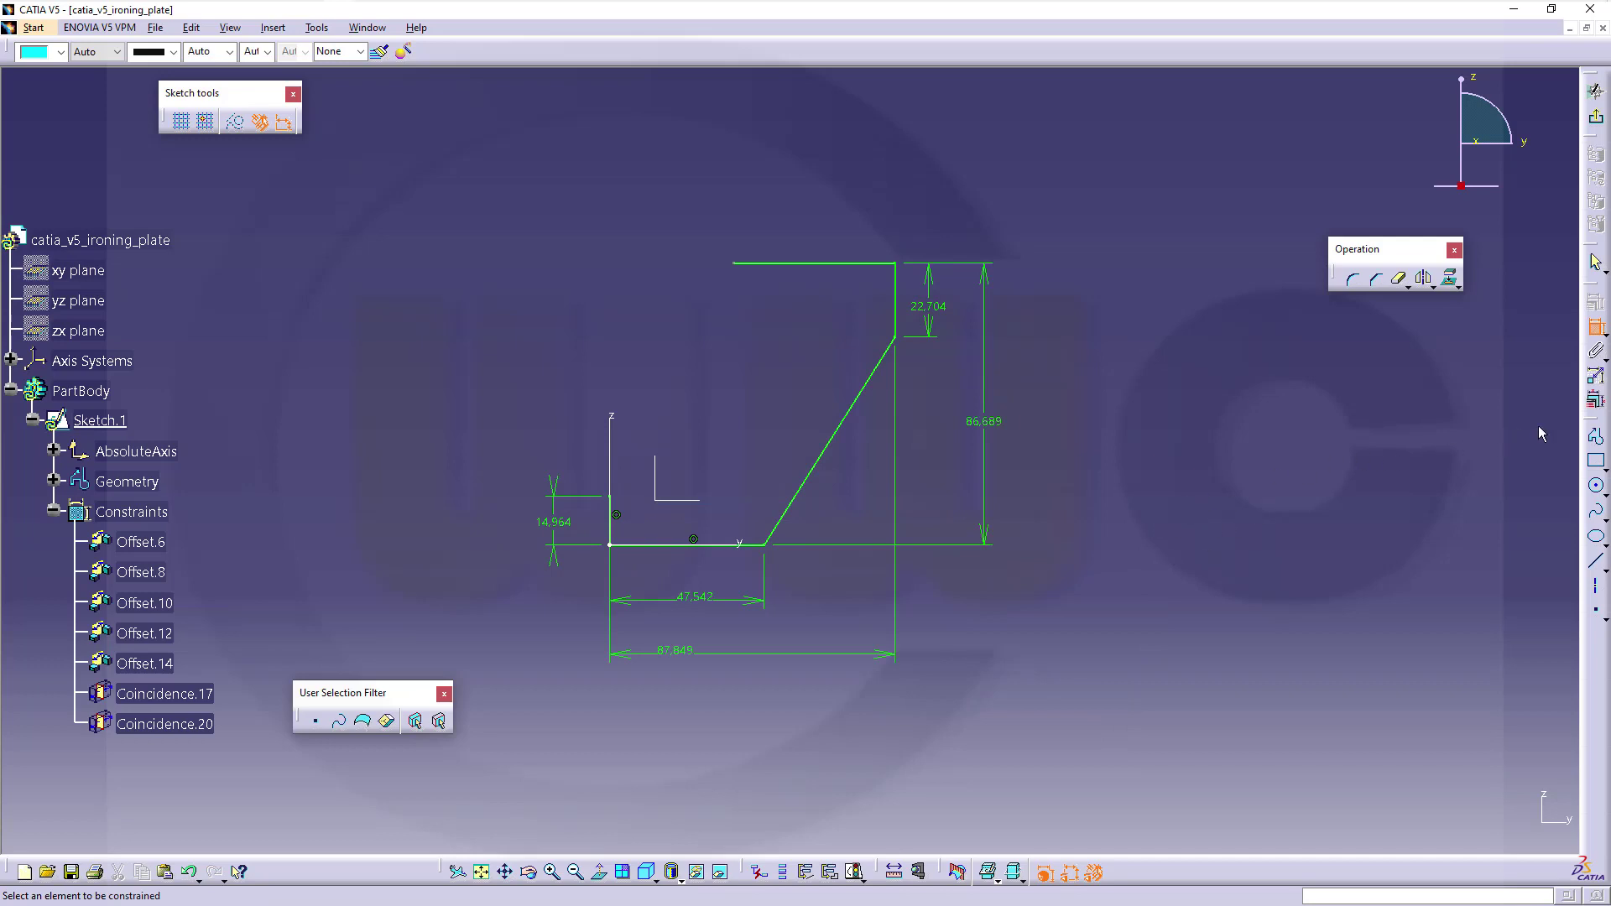
# Step: Draw a circle centred on the top line's left end and trim it into a concave arc
pyautogui.click(1595, 486)
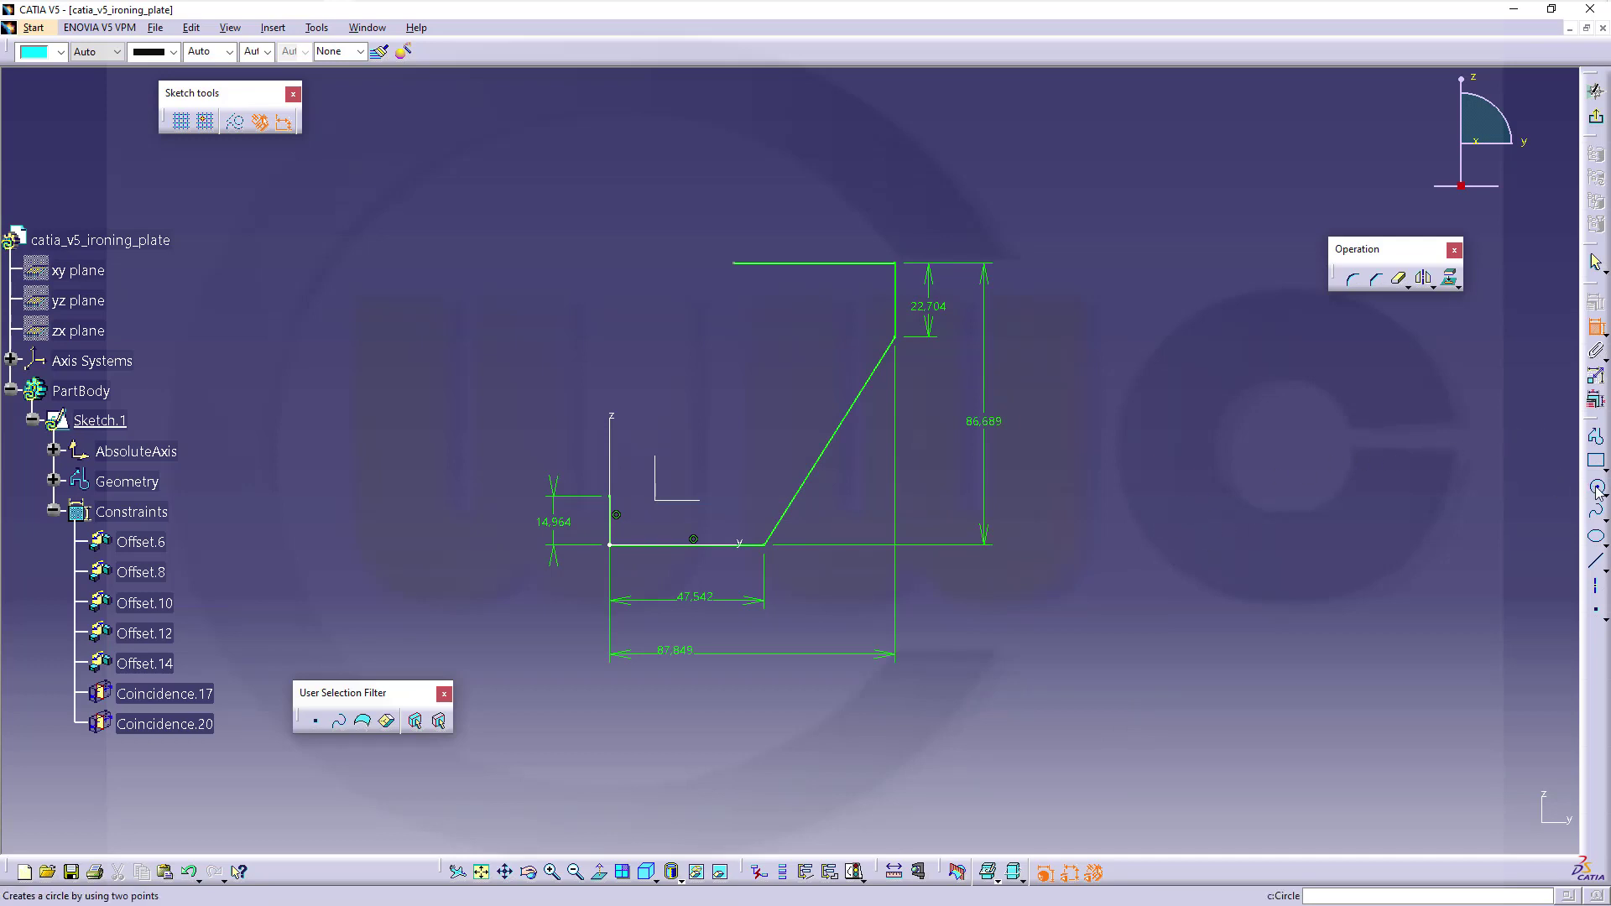
pyautogui.click(569, 267)
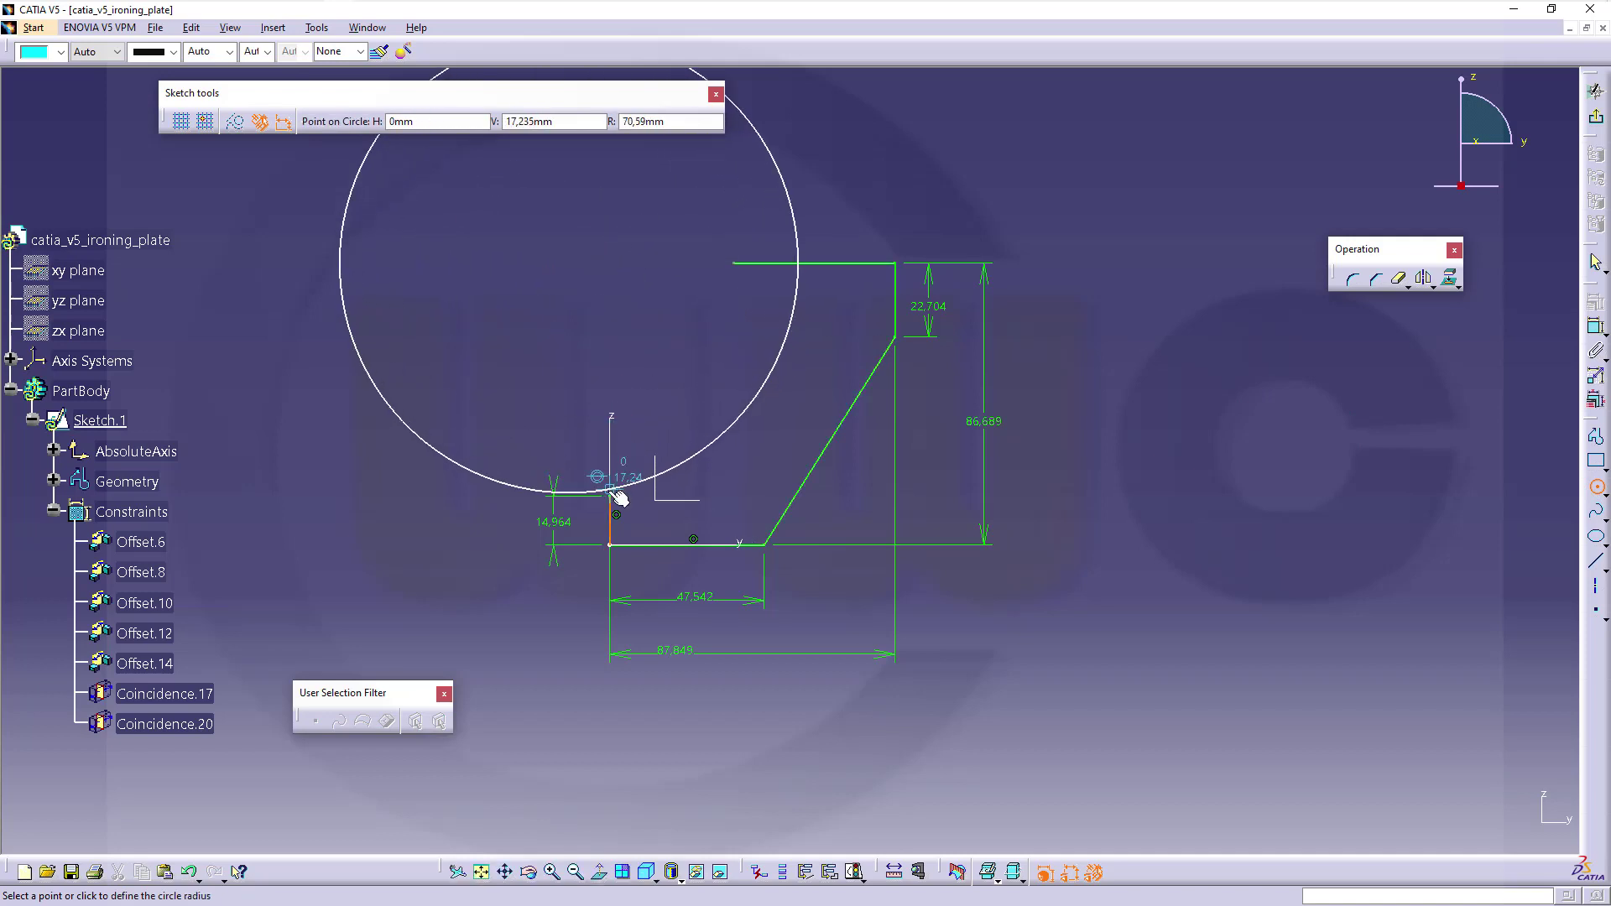
pyautogui.click(615, 500)
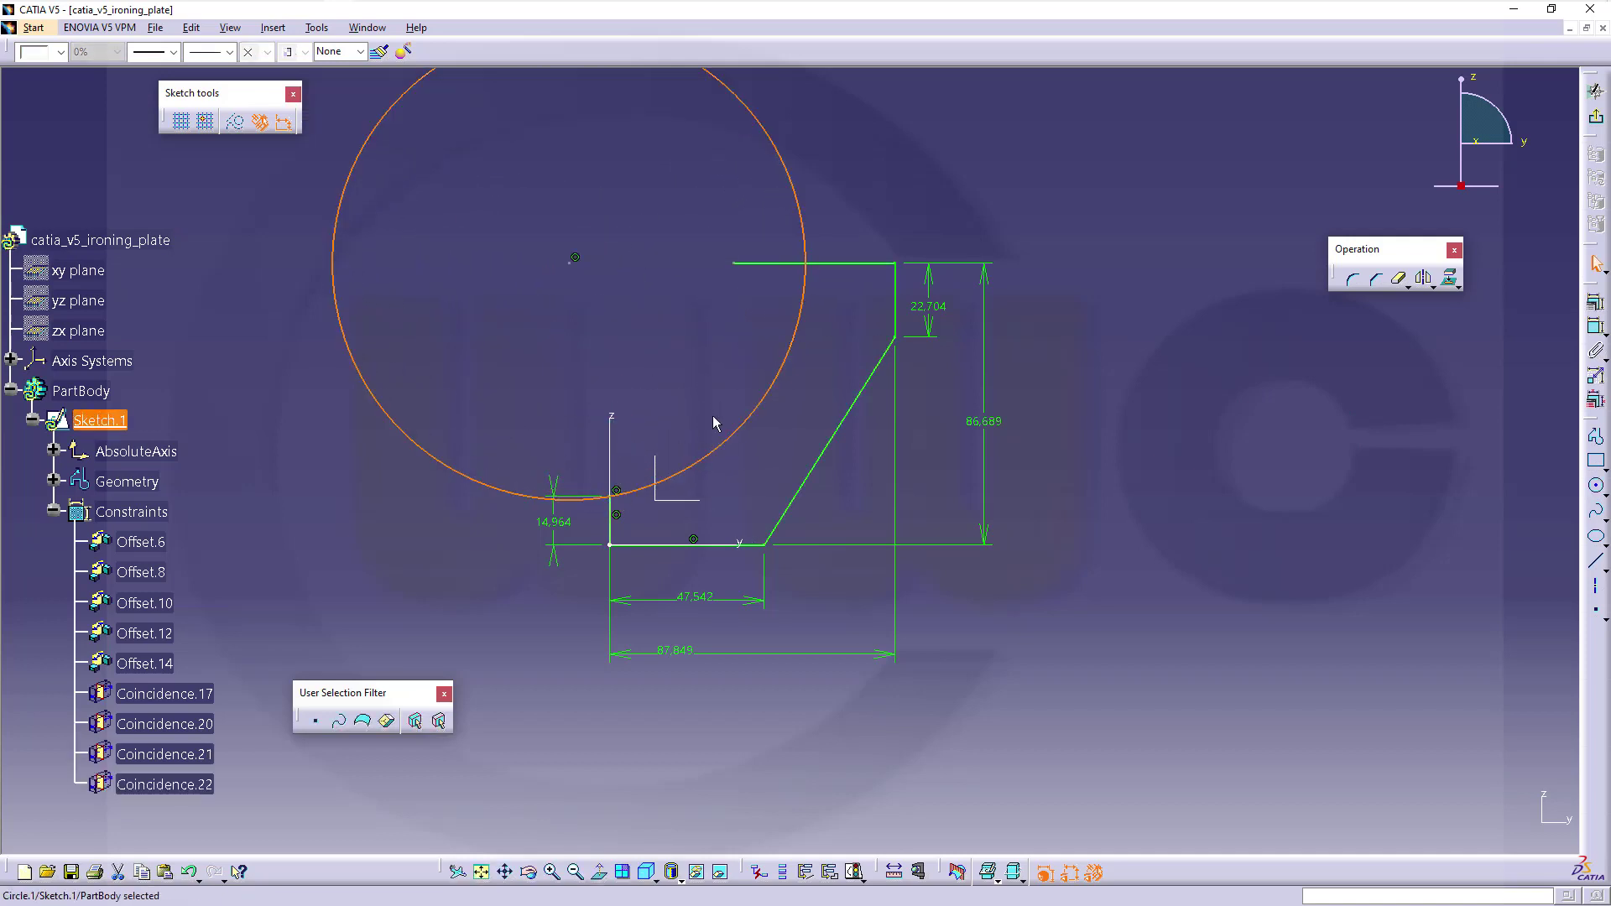
pyautogui.click(1383, 283)
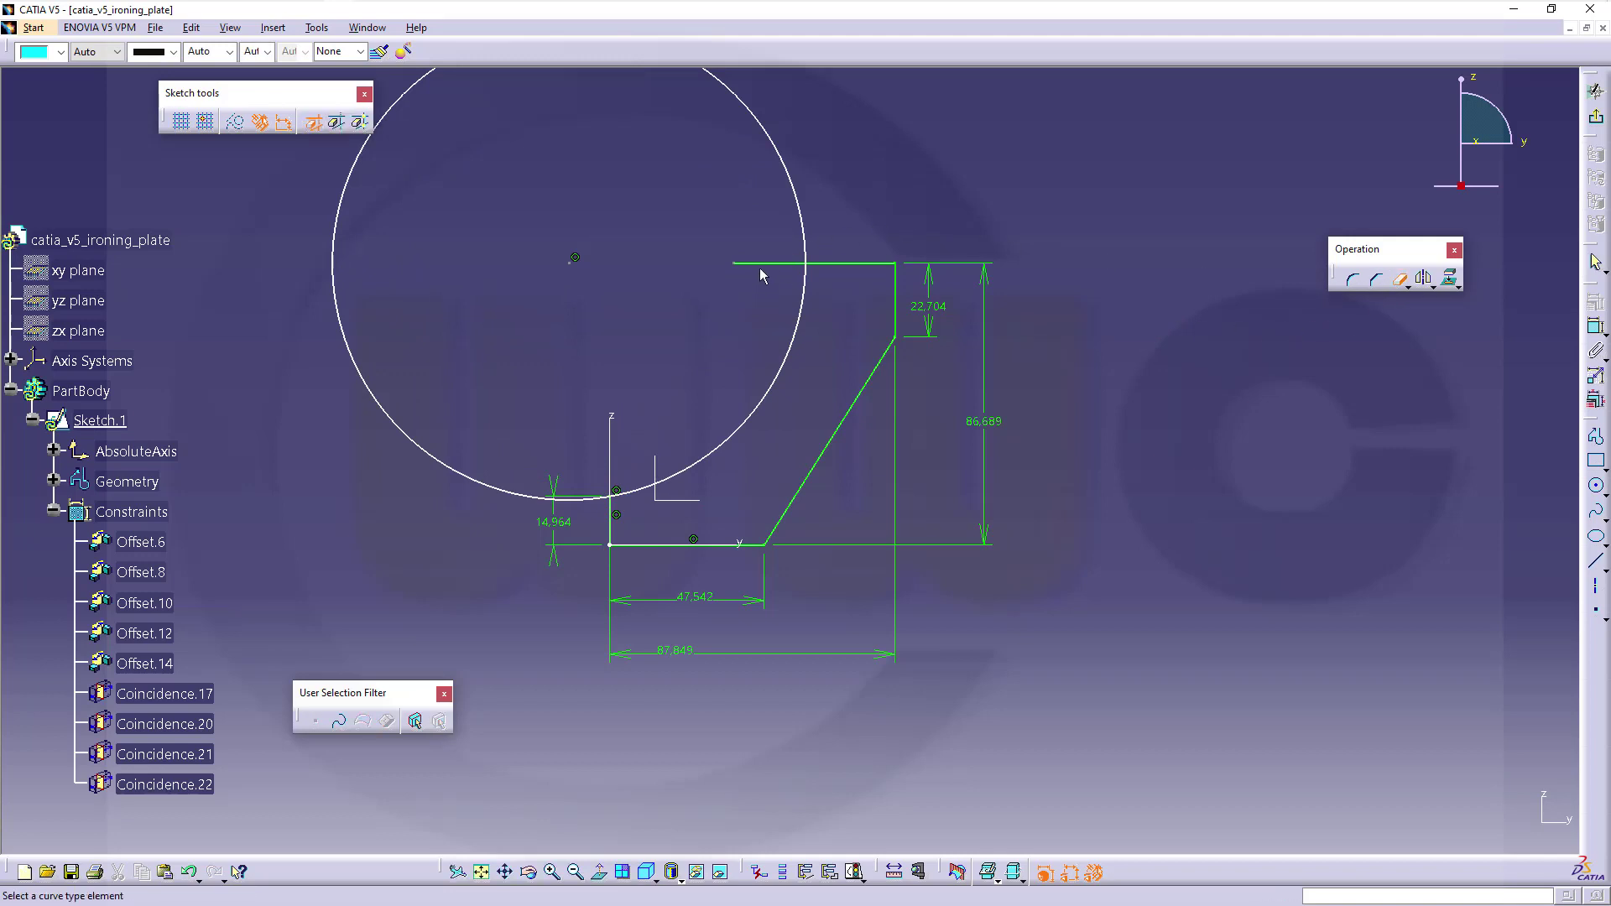
pyautogui.click(757, 264)
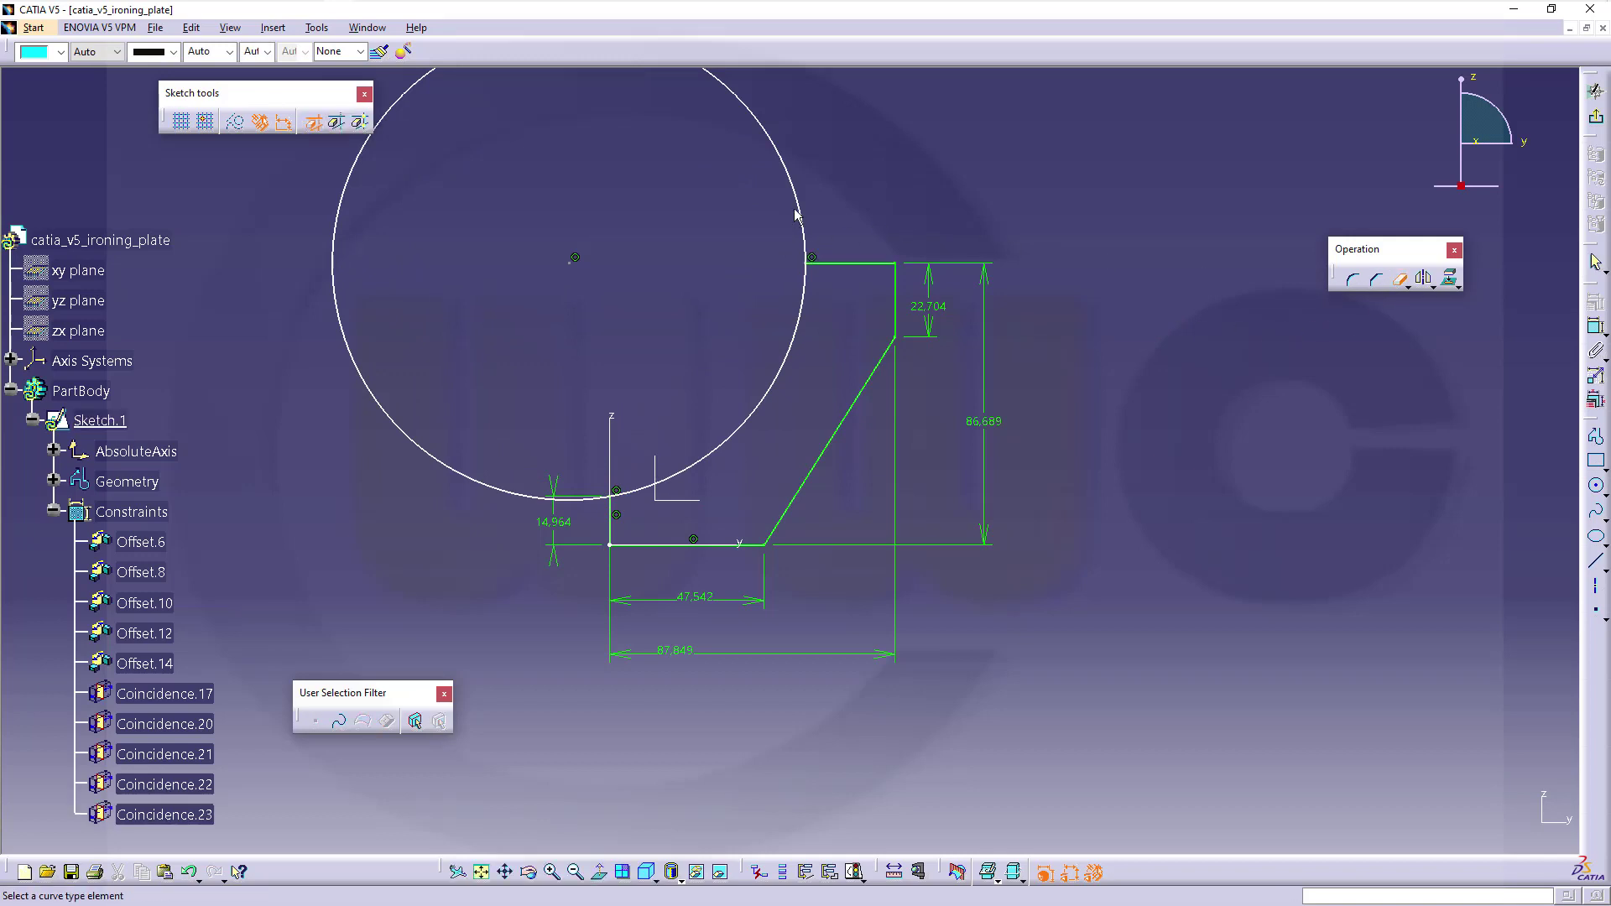
pyautogui.click(800, 210)
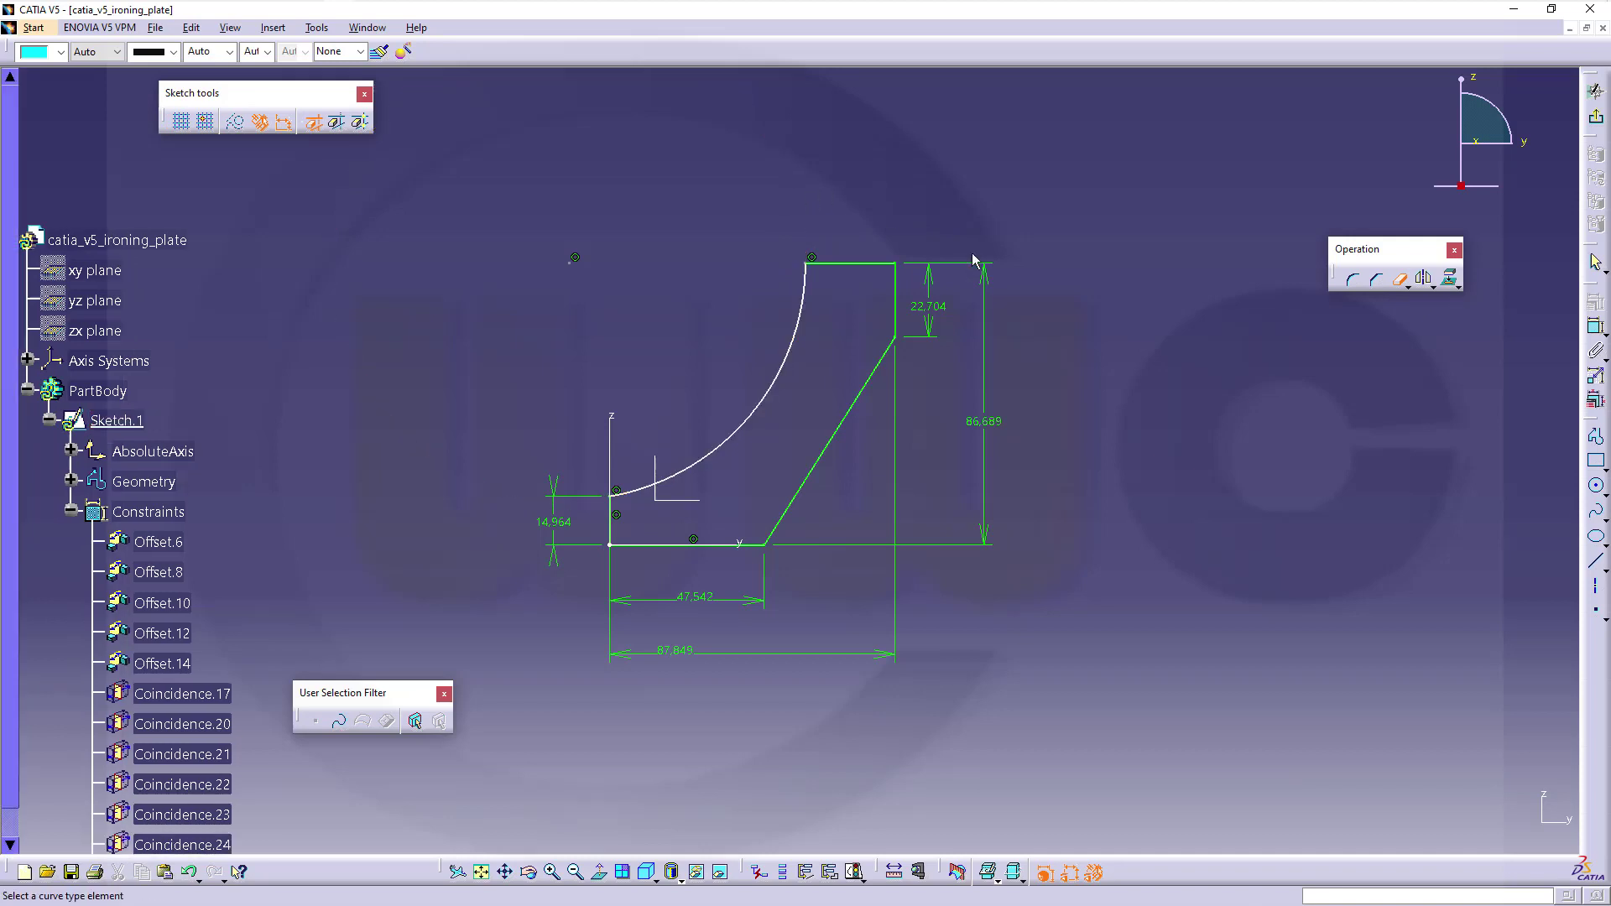
# Step: Dimension the arc's radius at R 72.825
pyautogui.click(1401, 281)
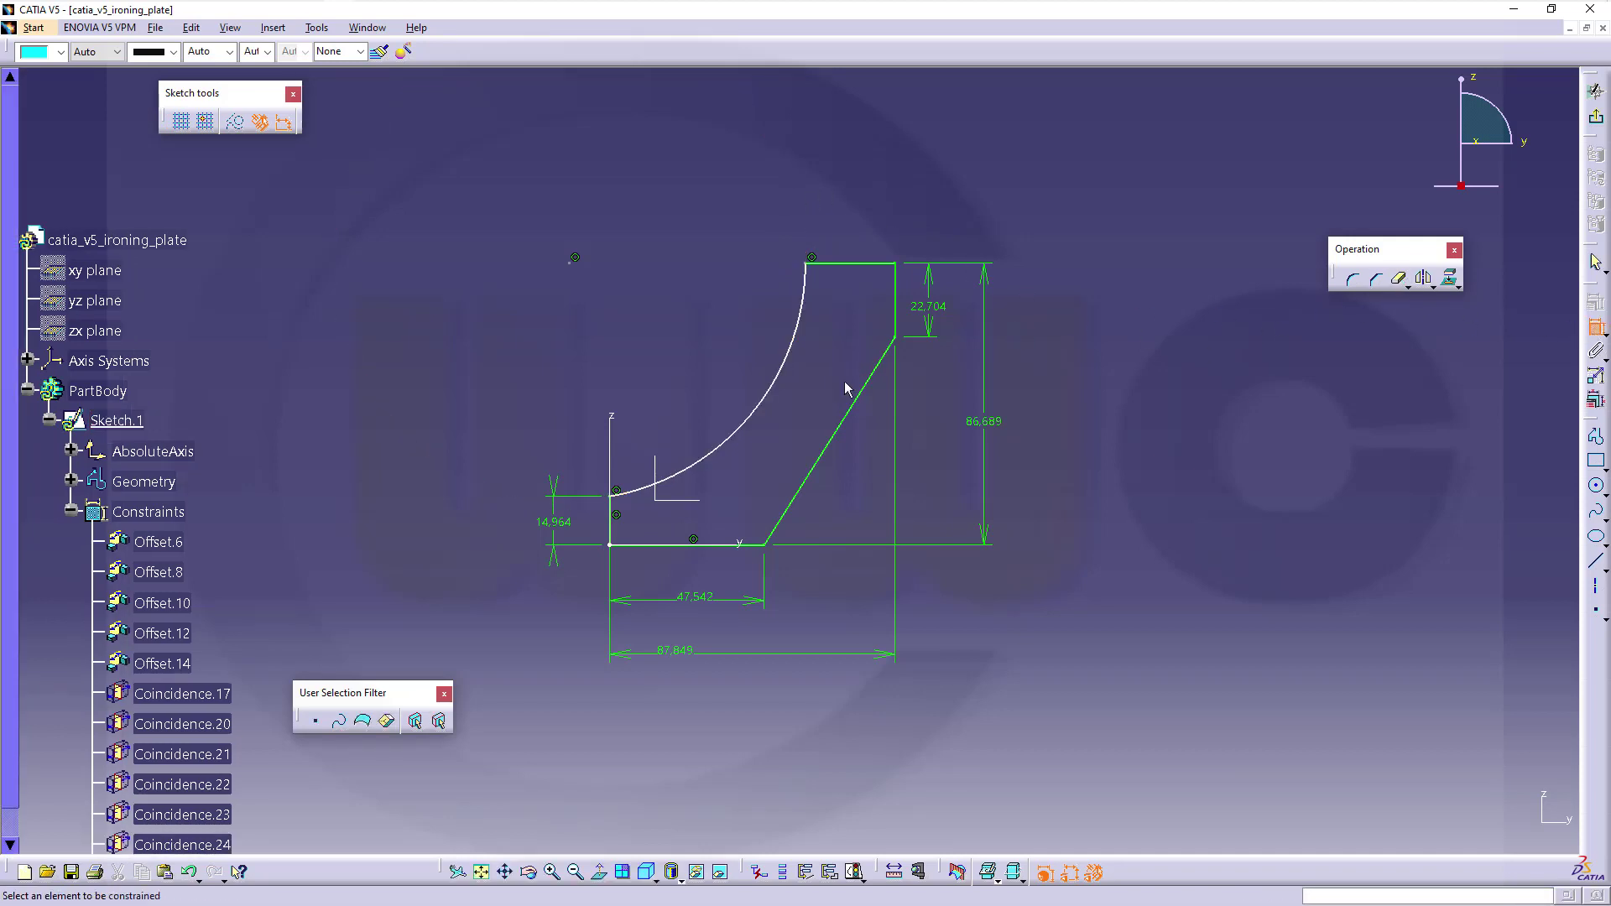
pyautogui.click(755, 428)
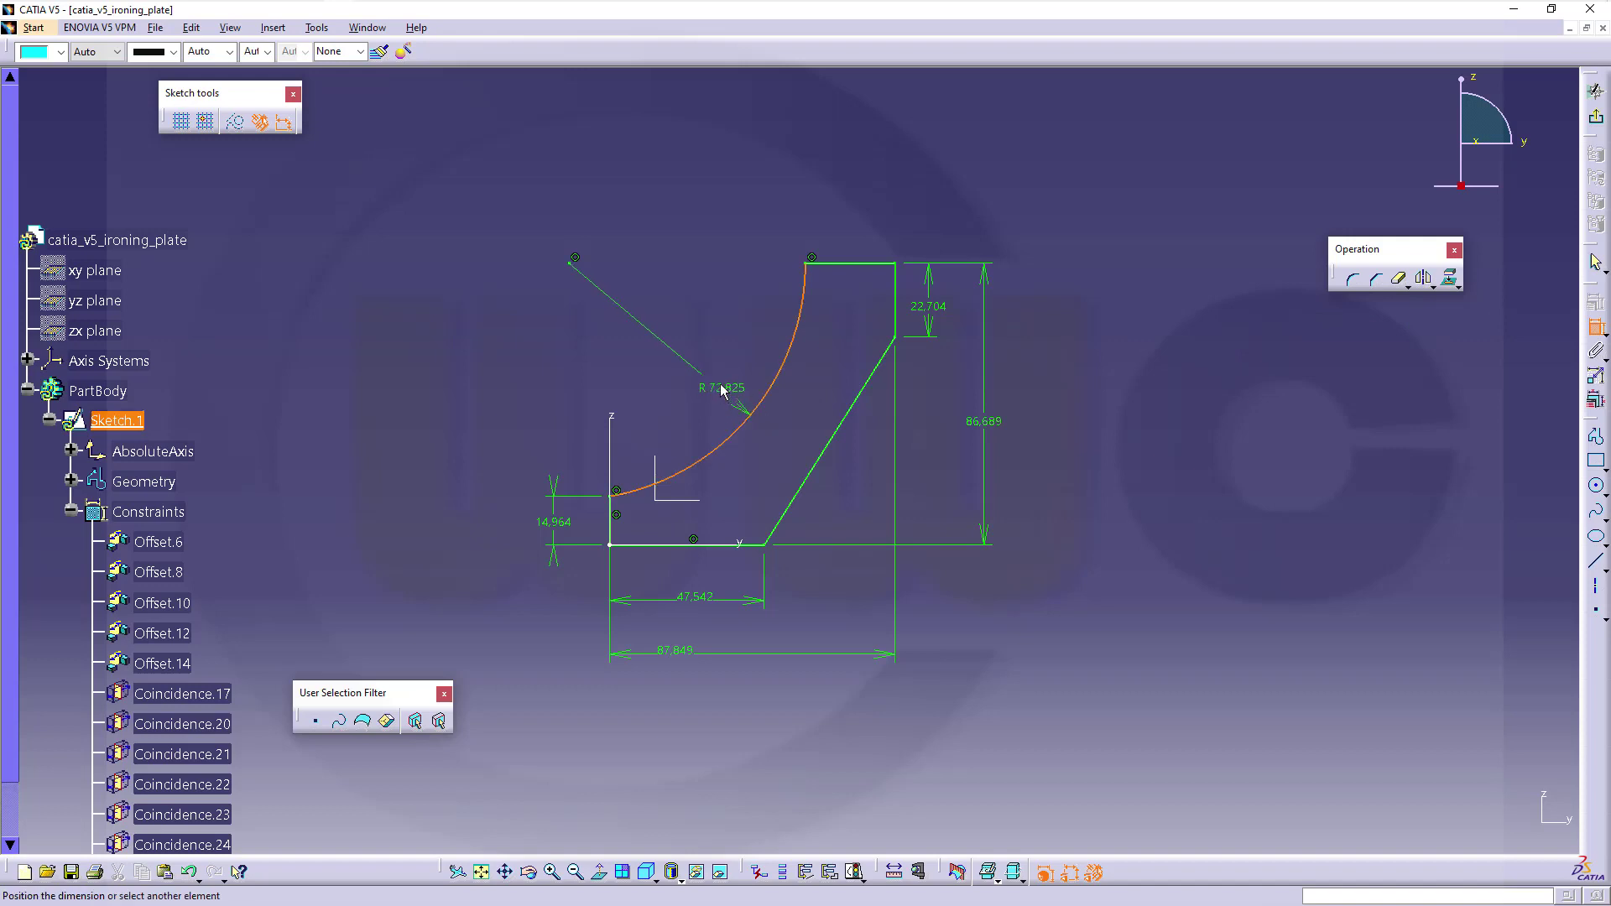
pyautogui.click(737, 379)
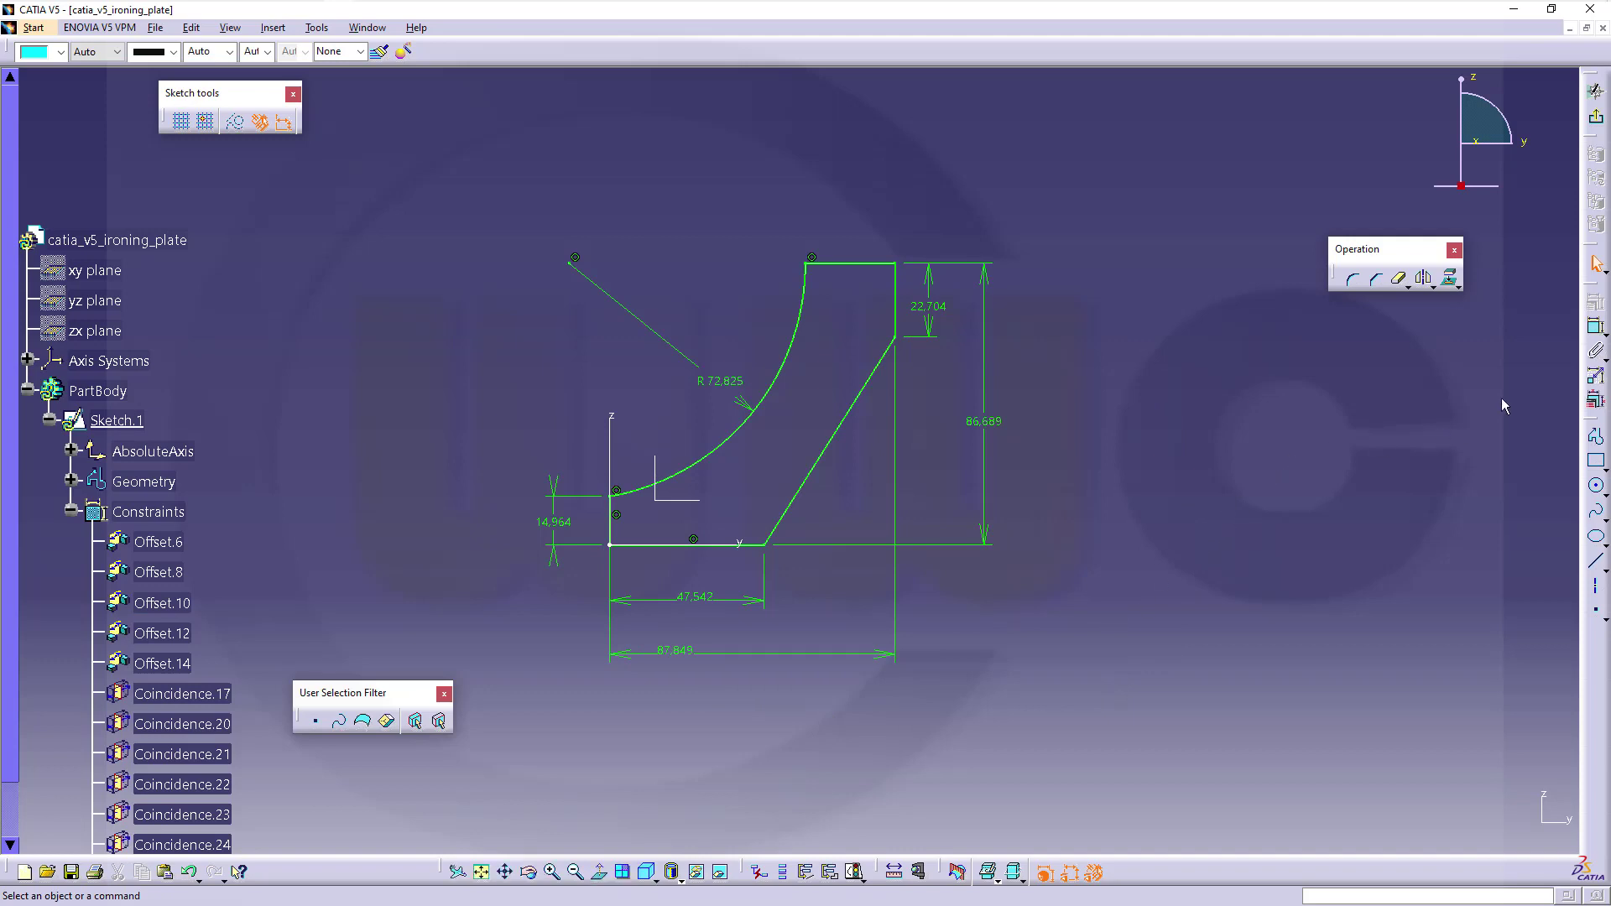
# Step: In Edit Multi-Constraint, set radius 51 and offsets 11, 2.5, 11, 40 and 22
pyautogui.click(1595, 401)
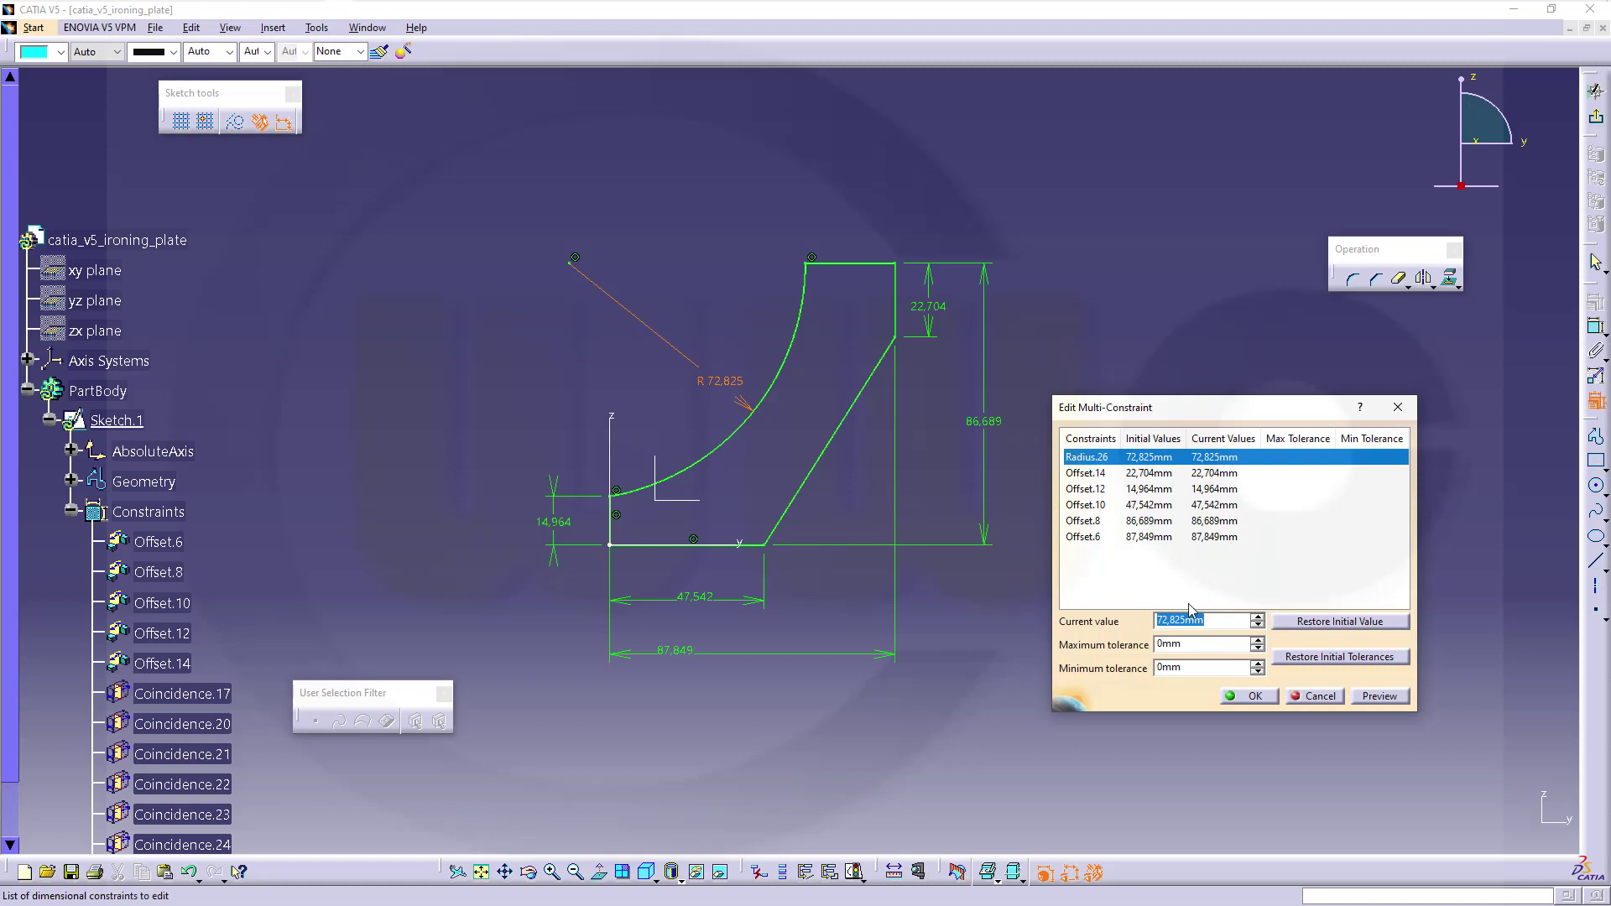
pyautogui.write('51')
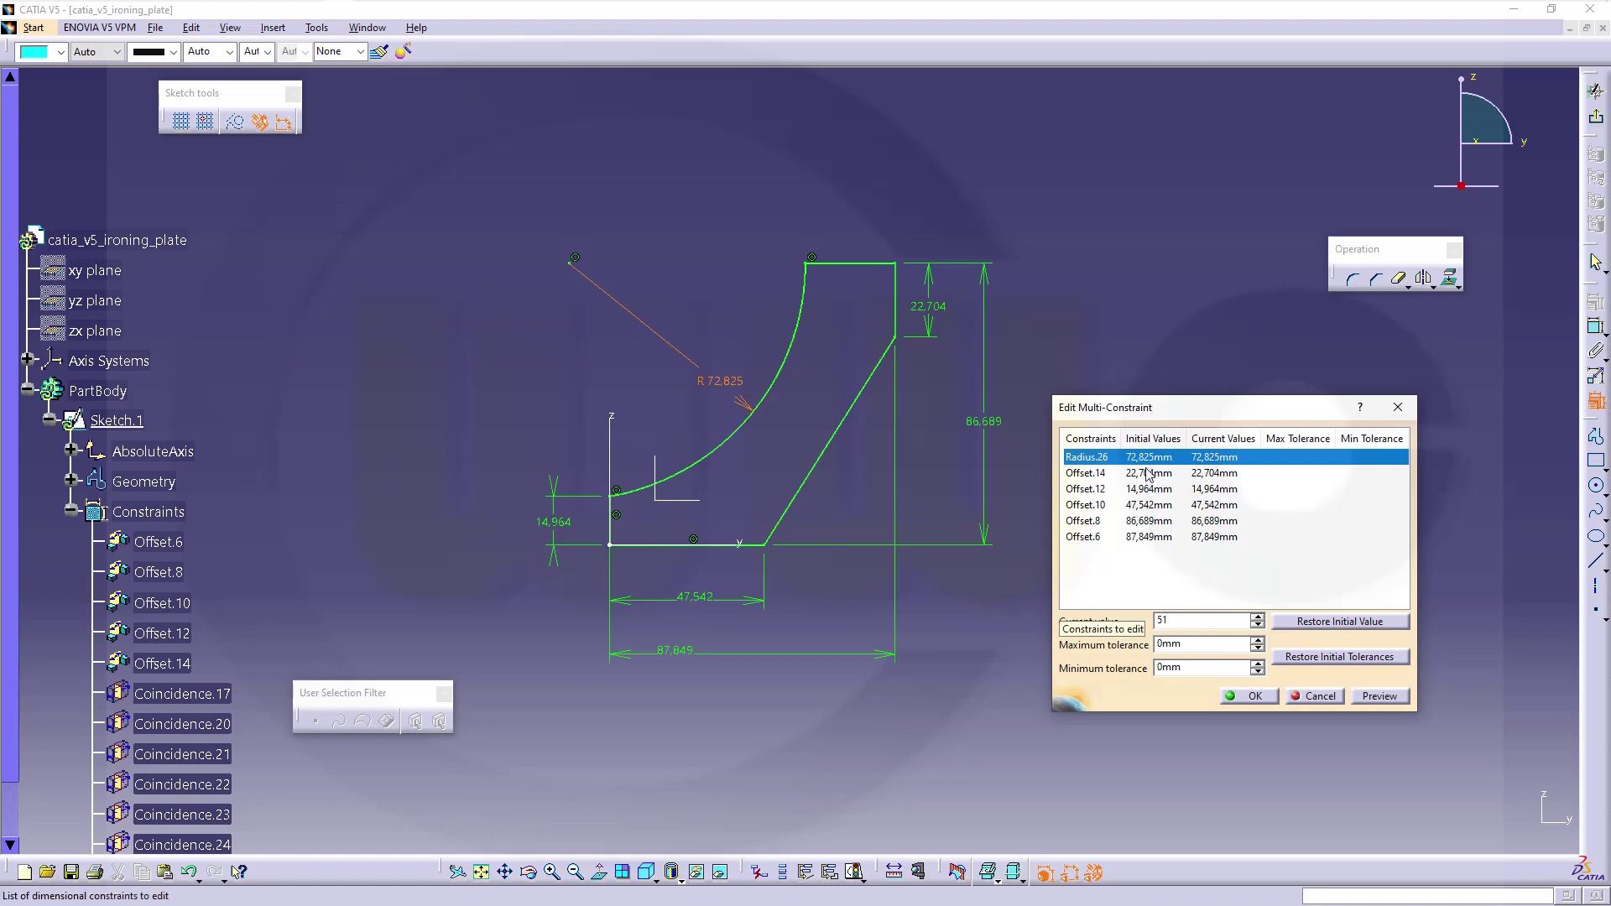
pyautogui.click(1147, 474)
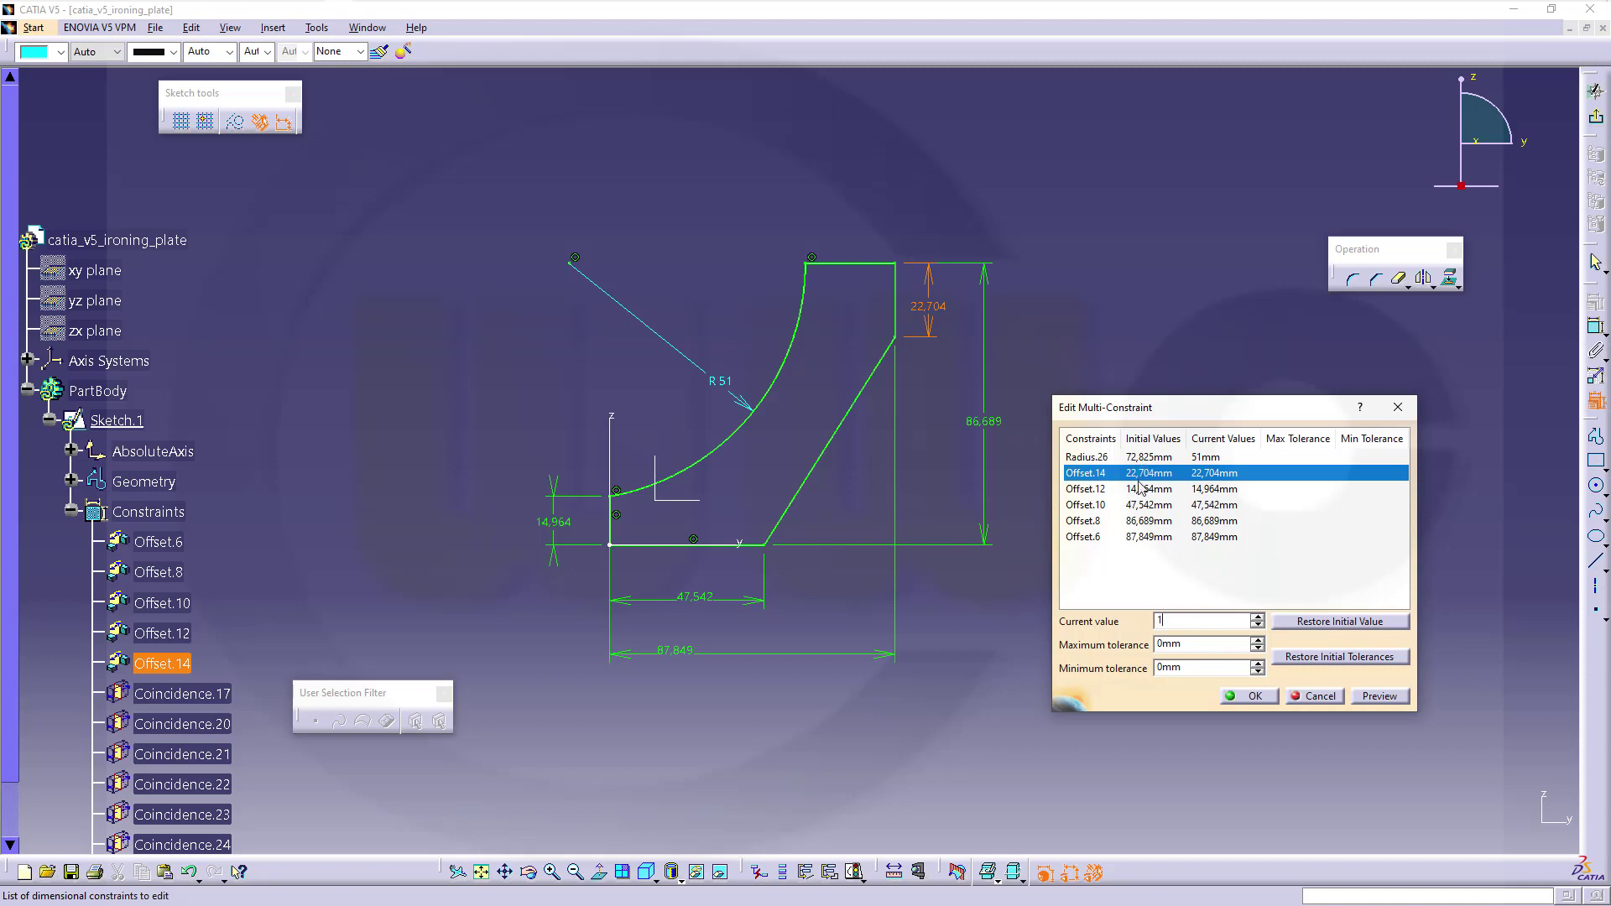
pyautogui.write('11')
pyautogui.click(1141, 488)
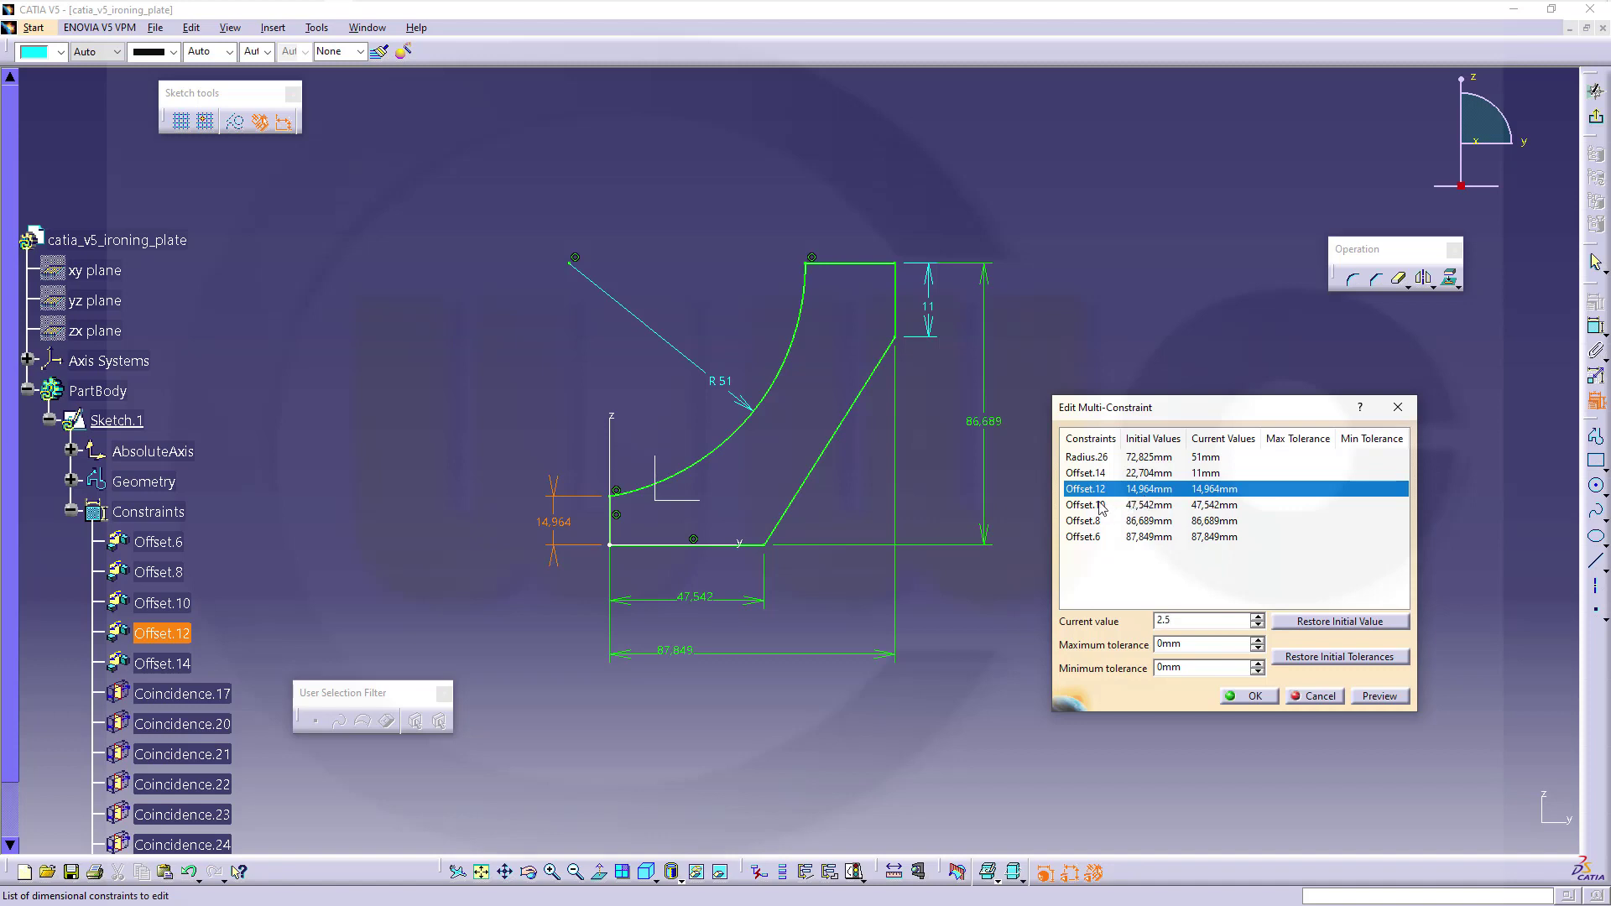
pyautogui.write('2,')
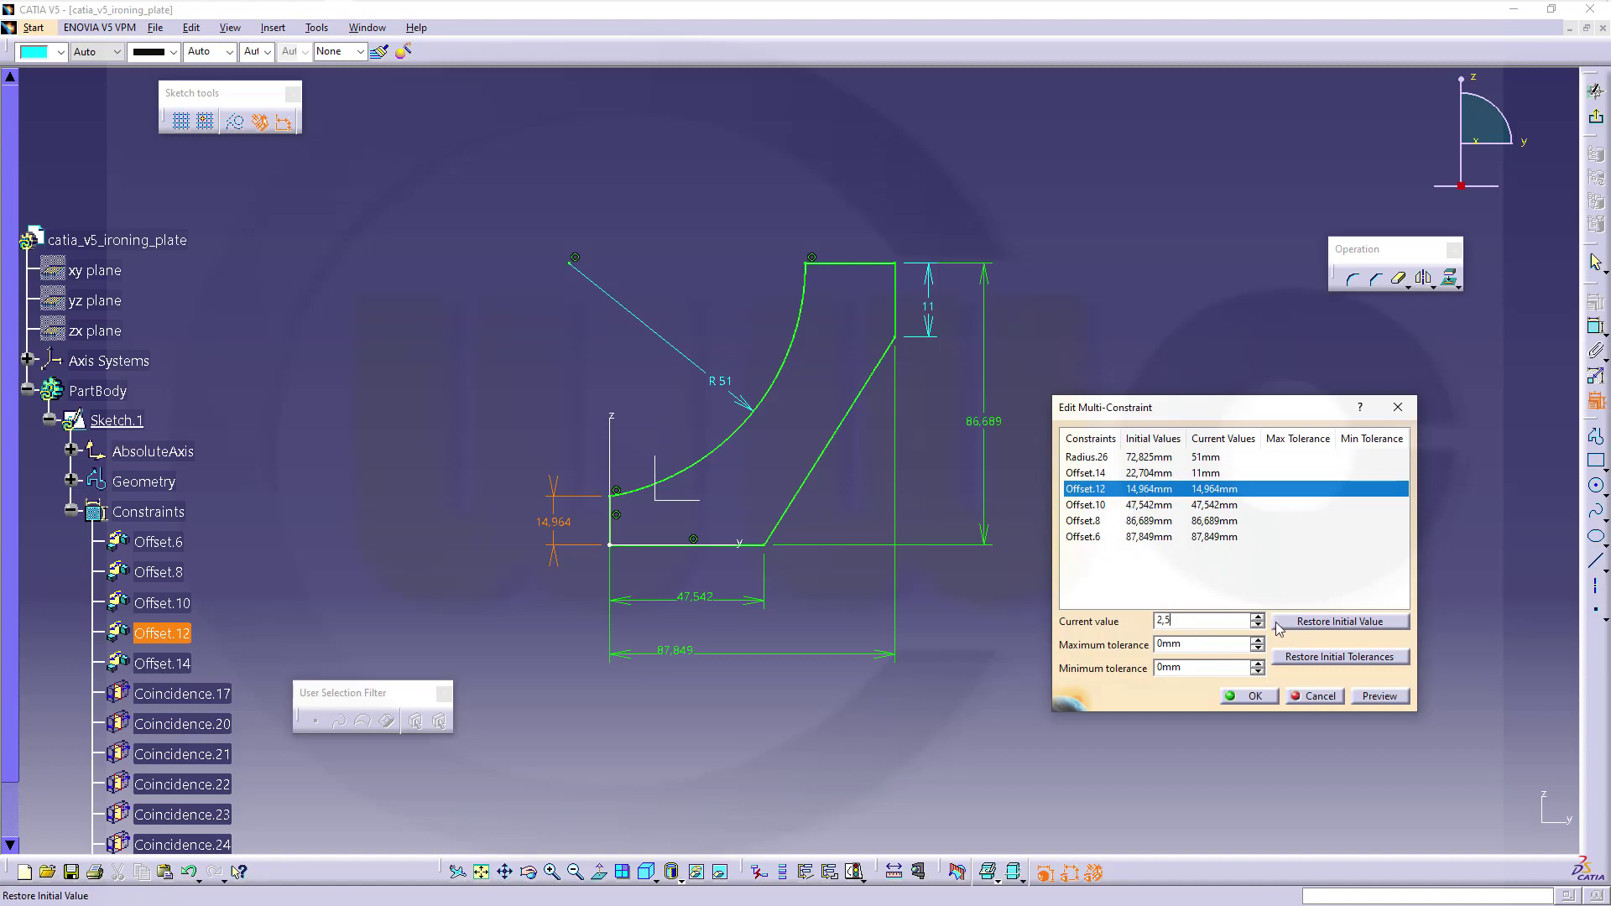
pyautogui.click(1084, 505)
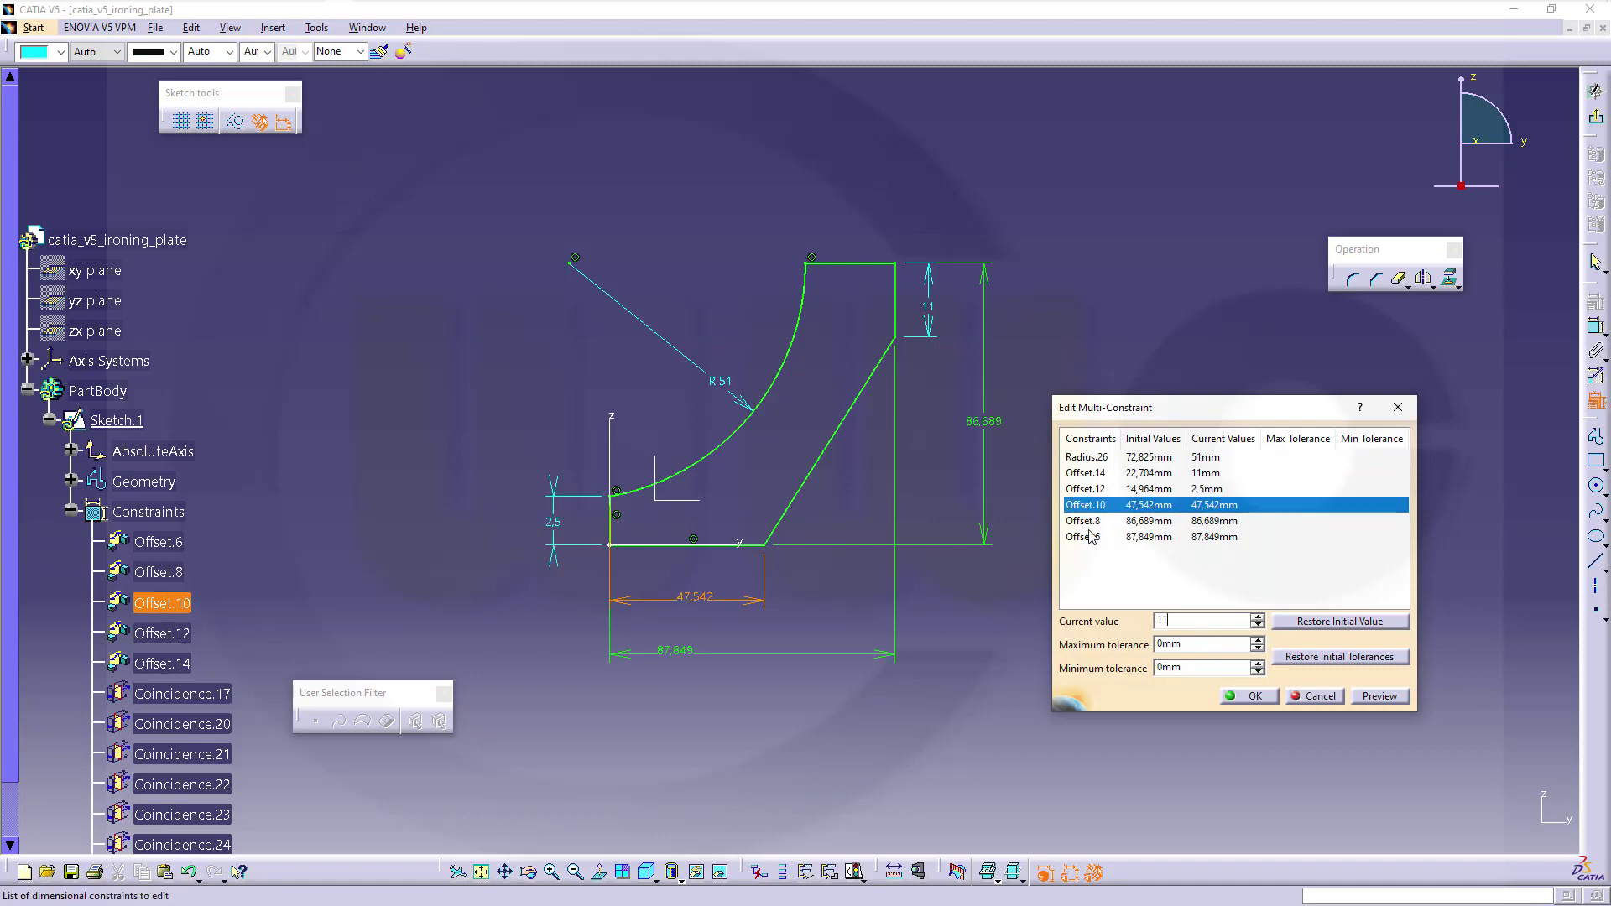
pyautogui.click(1091, 522)
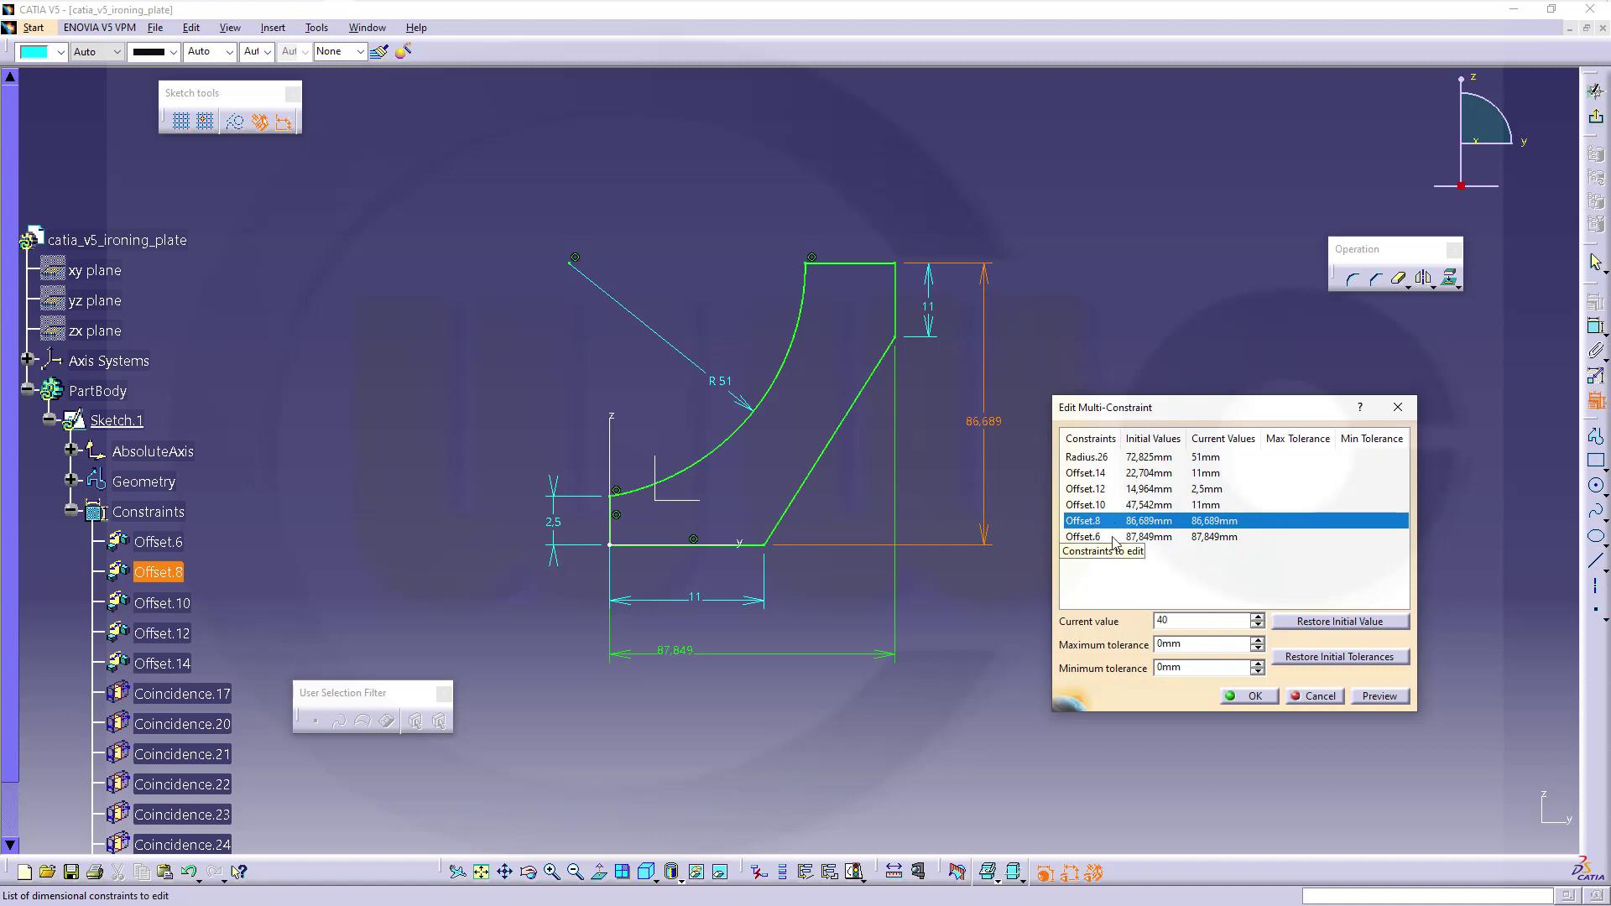
pyautogui.click(1090, 537)
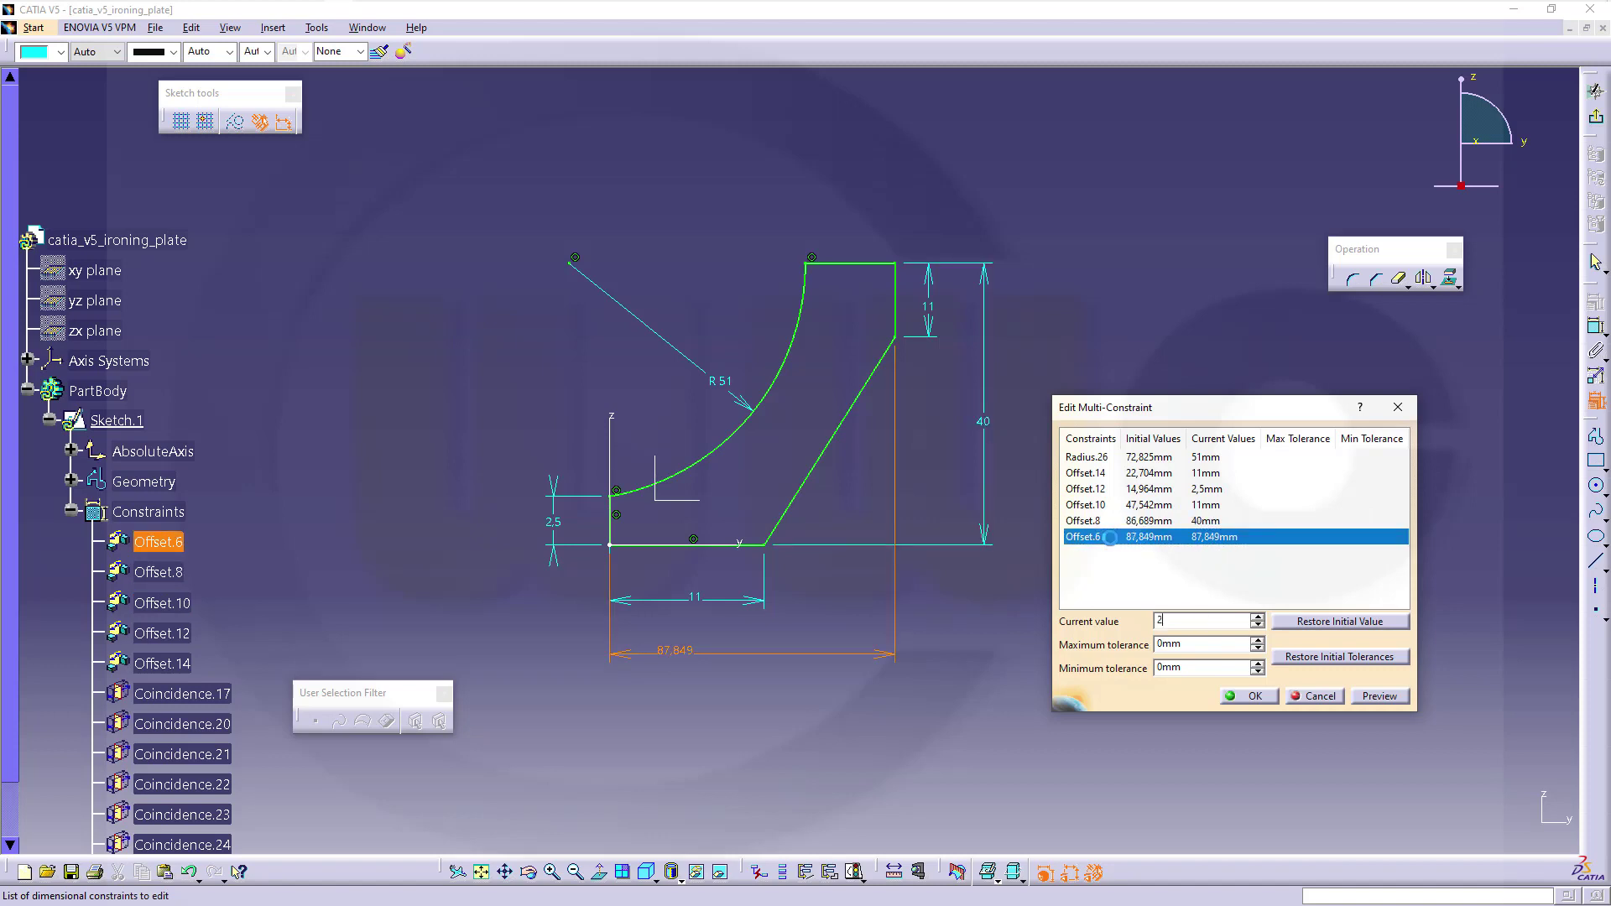
pyautogui.click(1253, 696)
pyautogui.click(1254, 697)
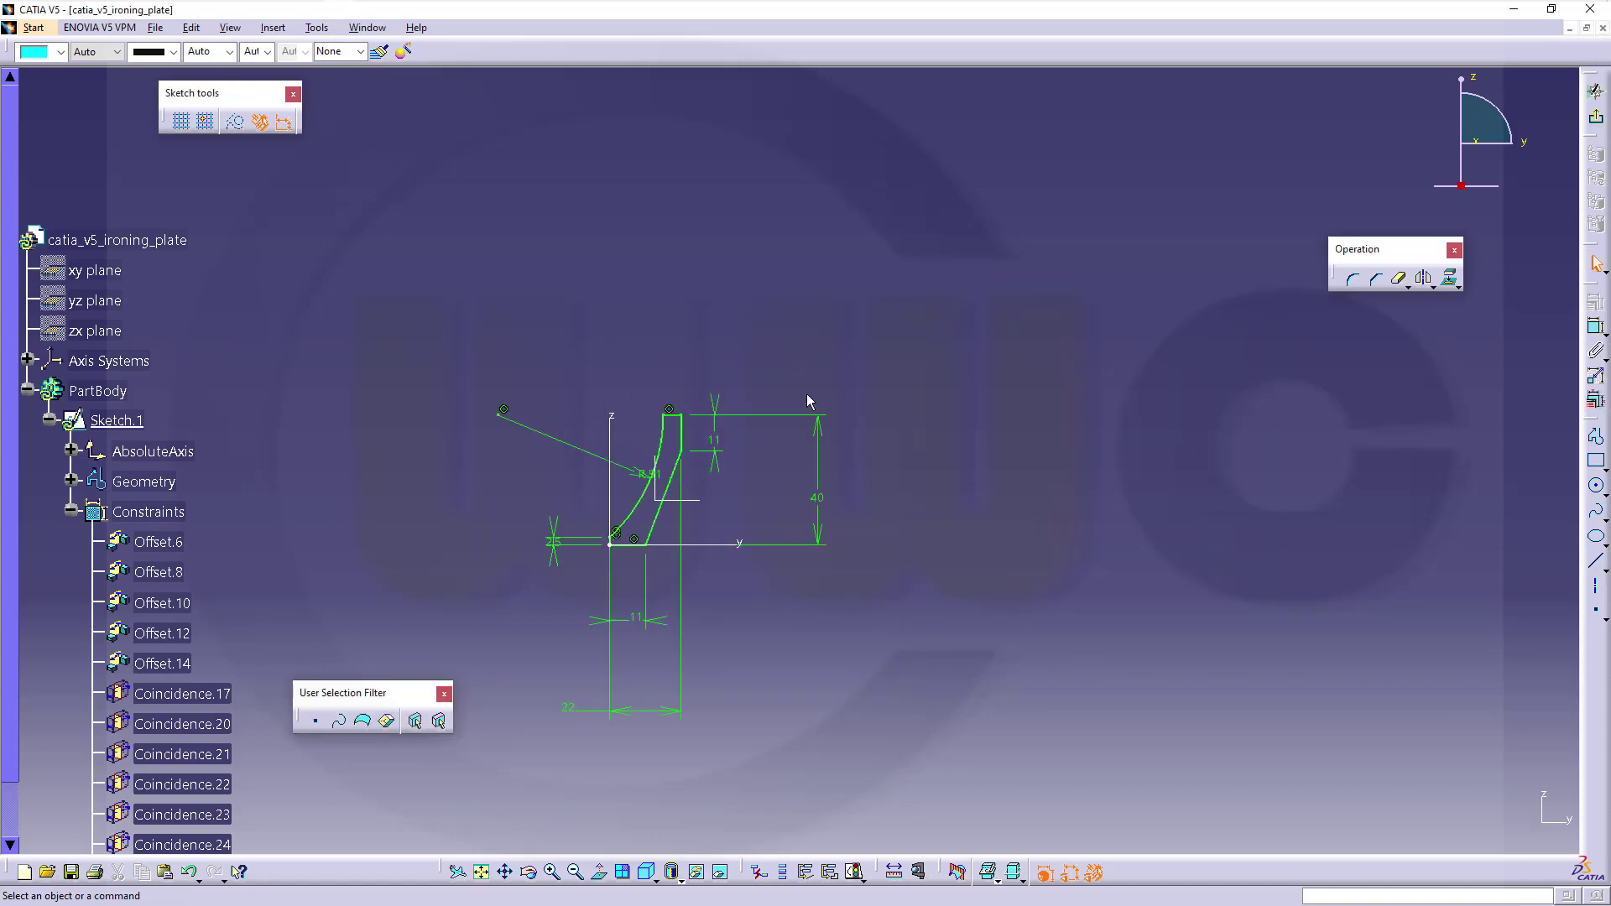
# Step: Exit Sketch.1 to the 3D view and collapse it in the tree
pyautogui.click(1597, 122)
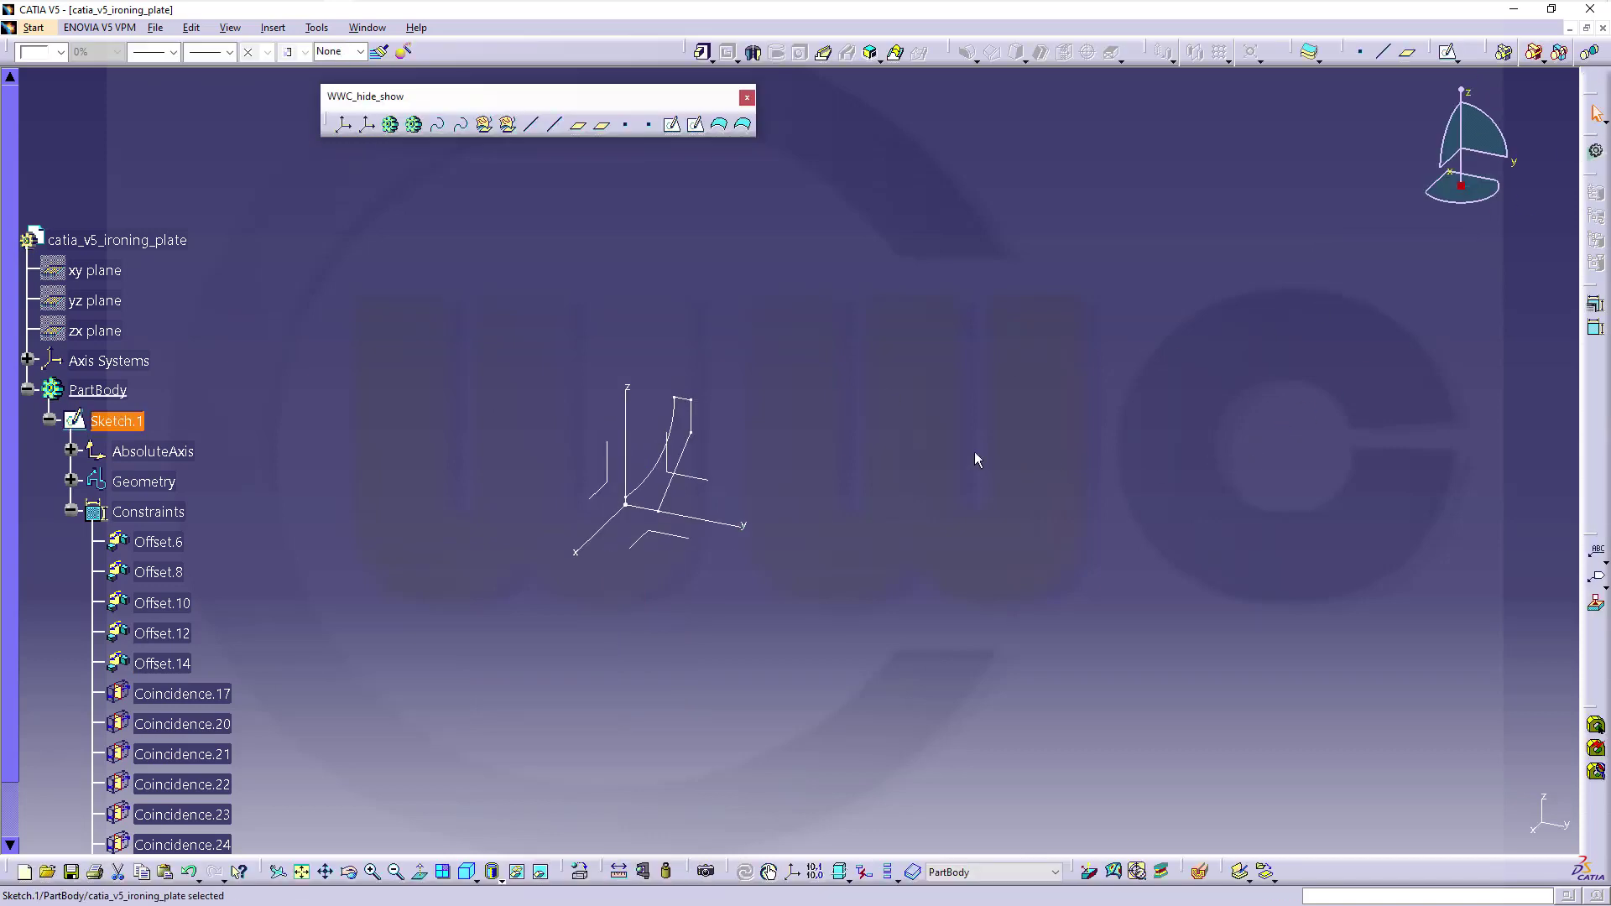
pyautogui.click(48, 421)
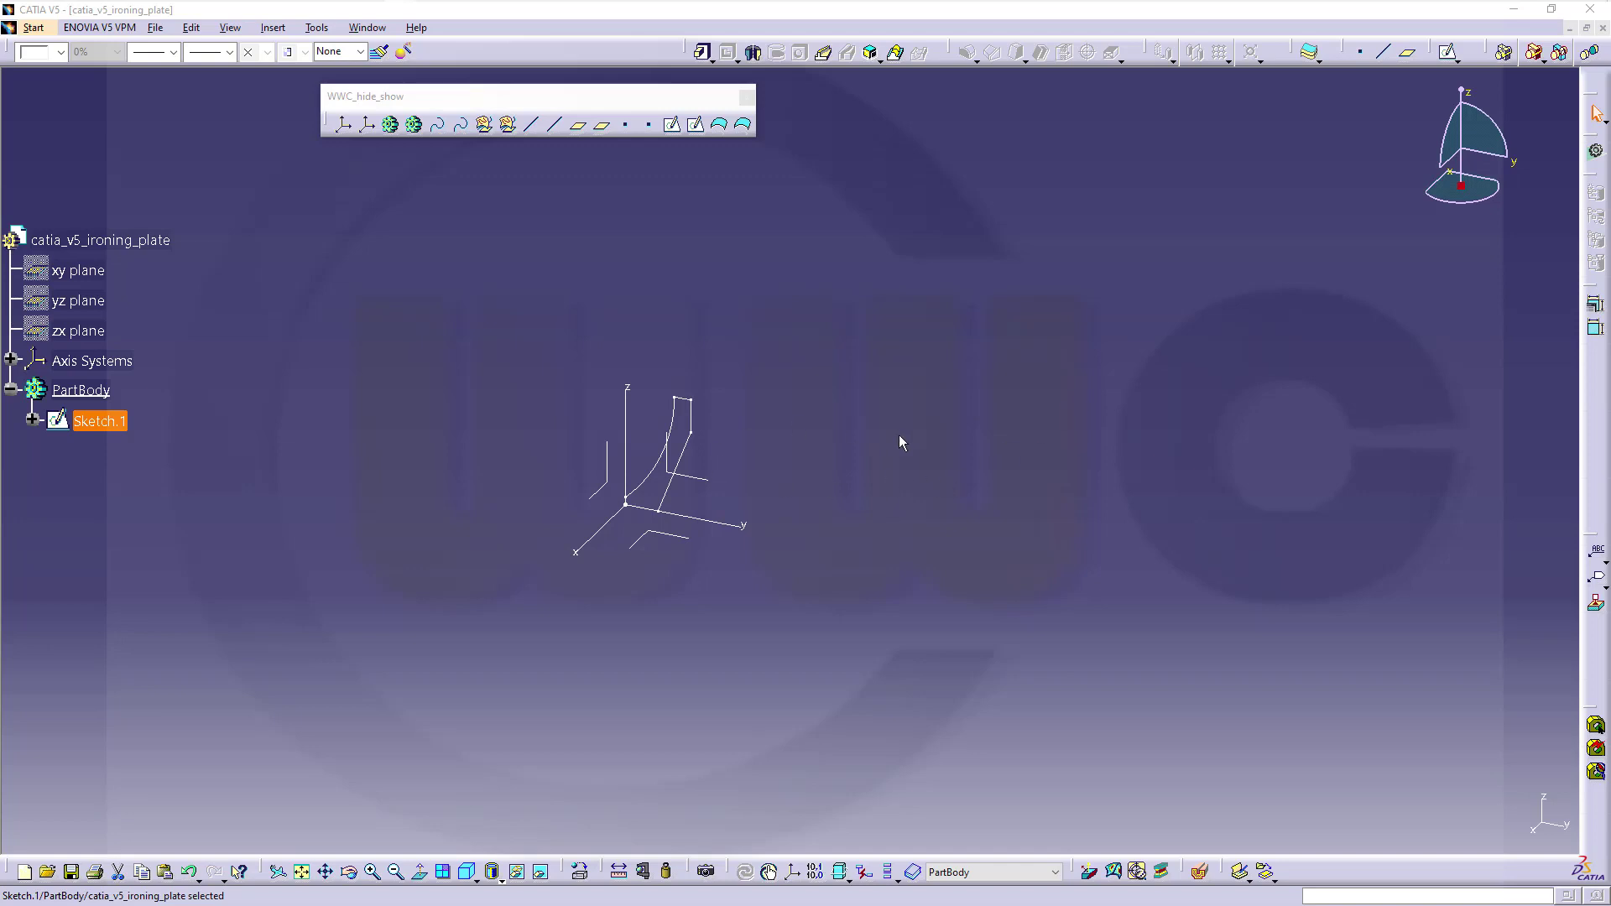
pyautogui.click(1455, 62)
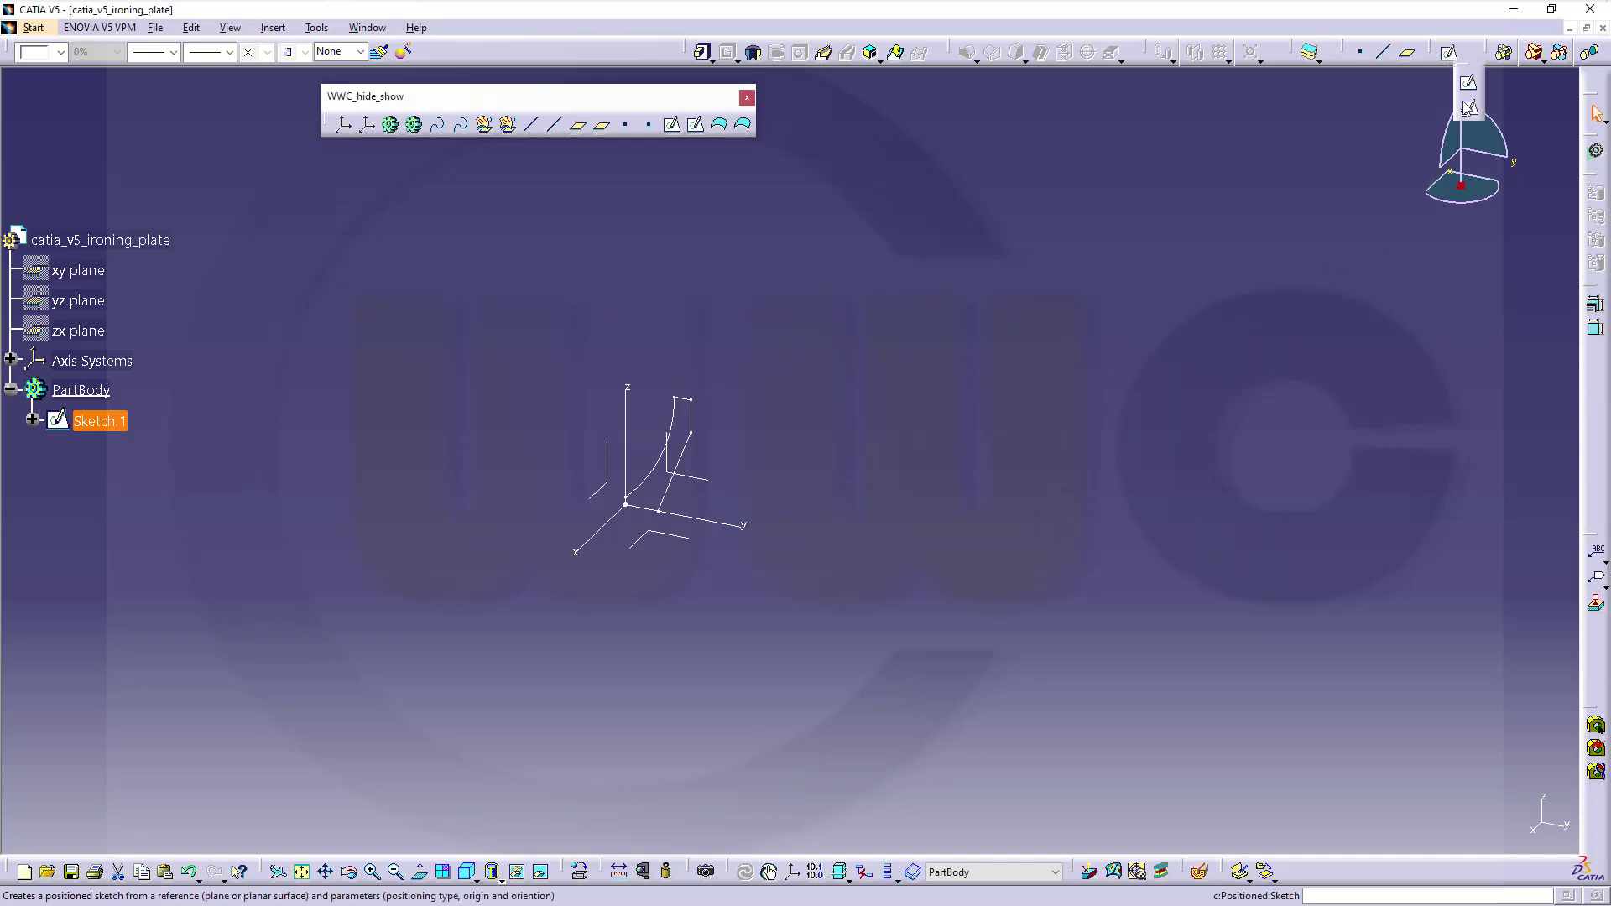
pyautogui.click(1468, 109)
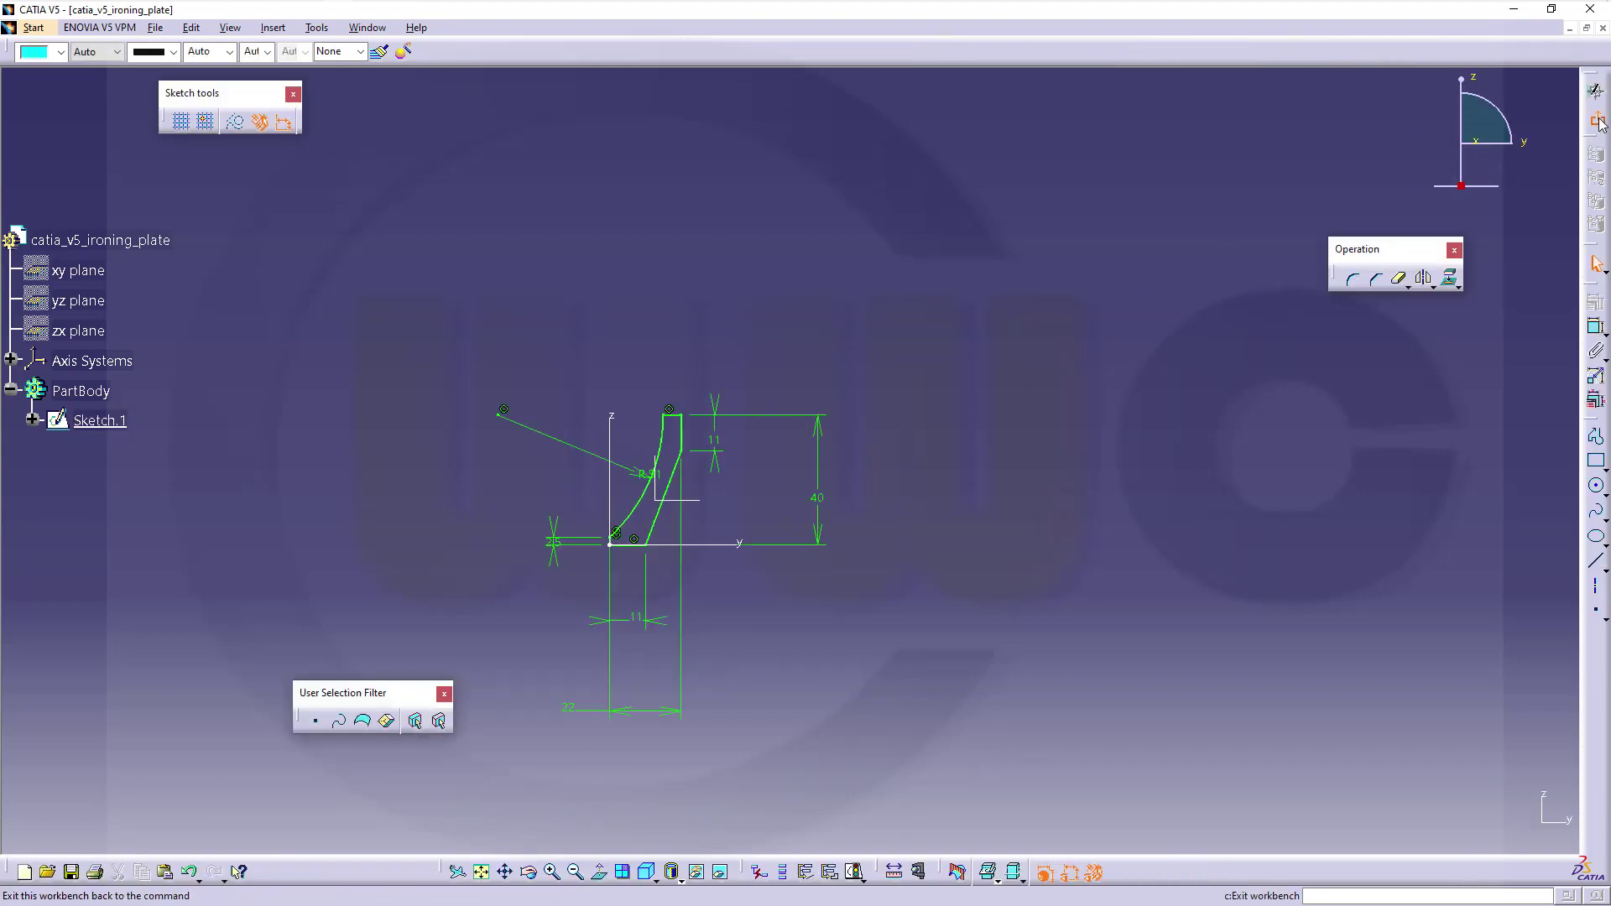
pyautogui.click(1595, 117)
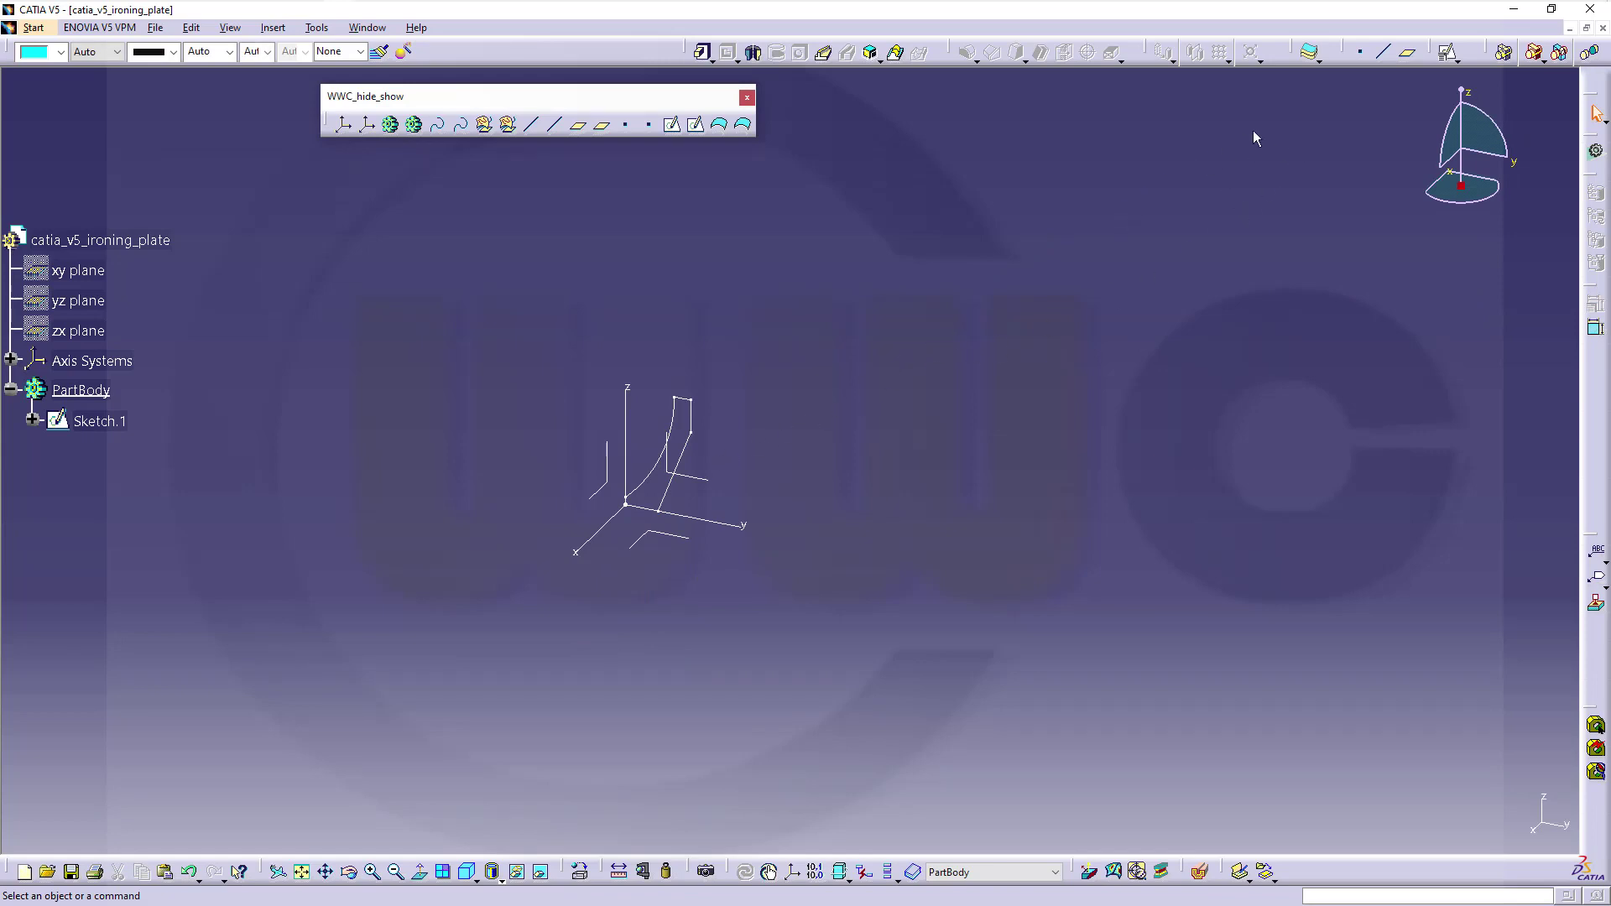
# Step: Create positioned Sketch.2 on the XY plane with Swap and Reverse V enabled
pyautogui.click(1448, 52)
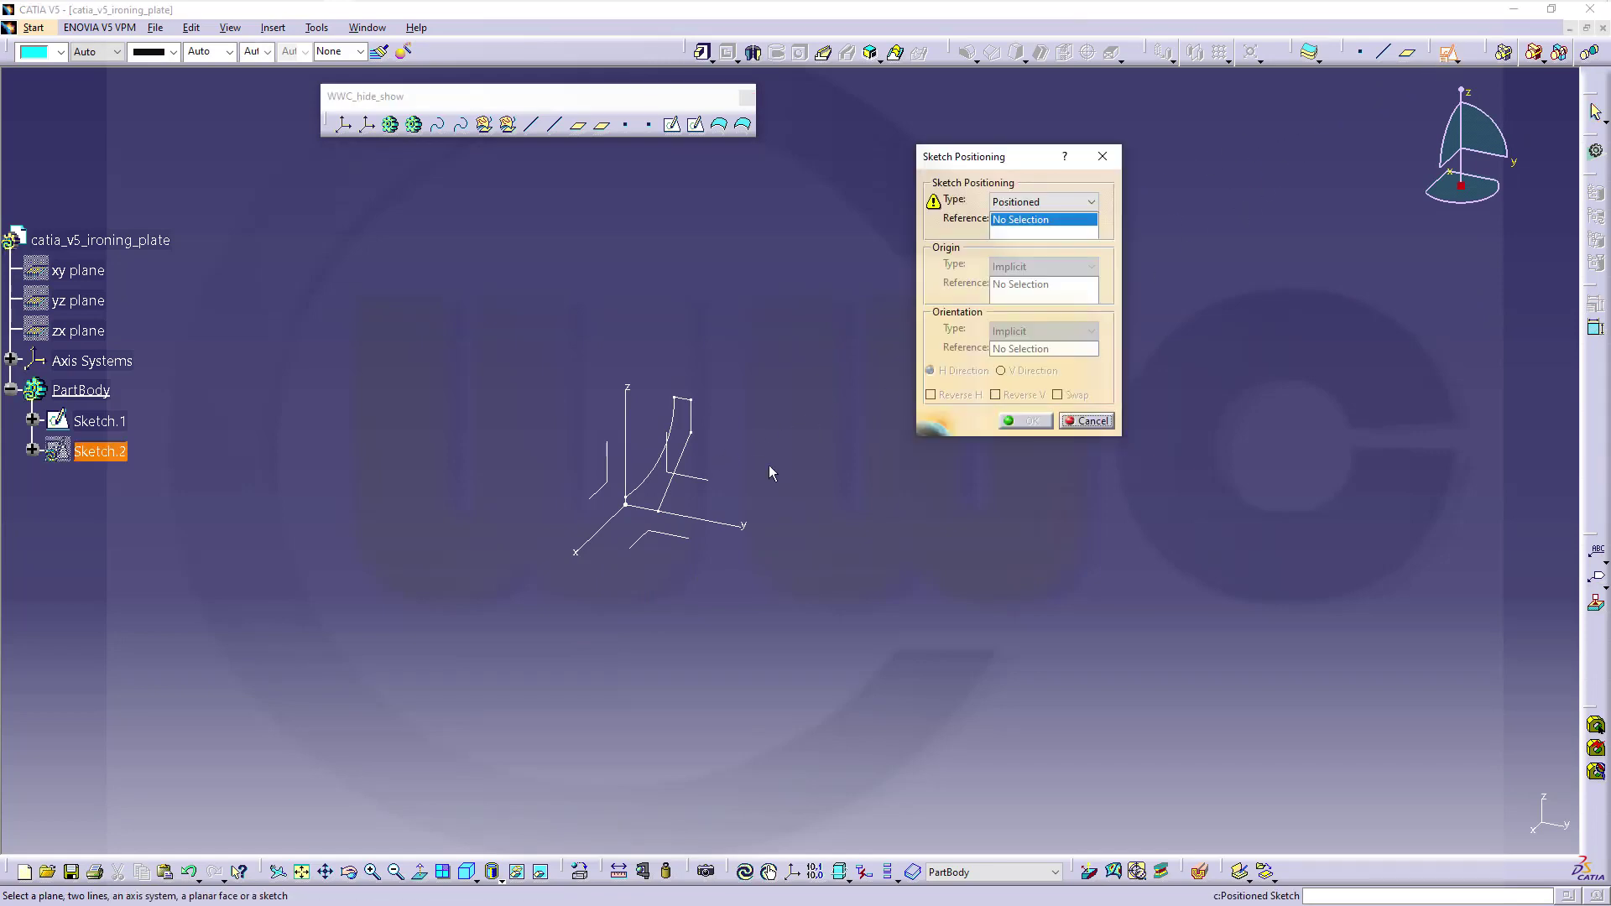
pyautogui.click(688, 547)
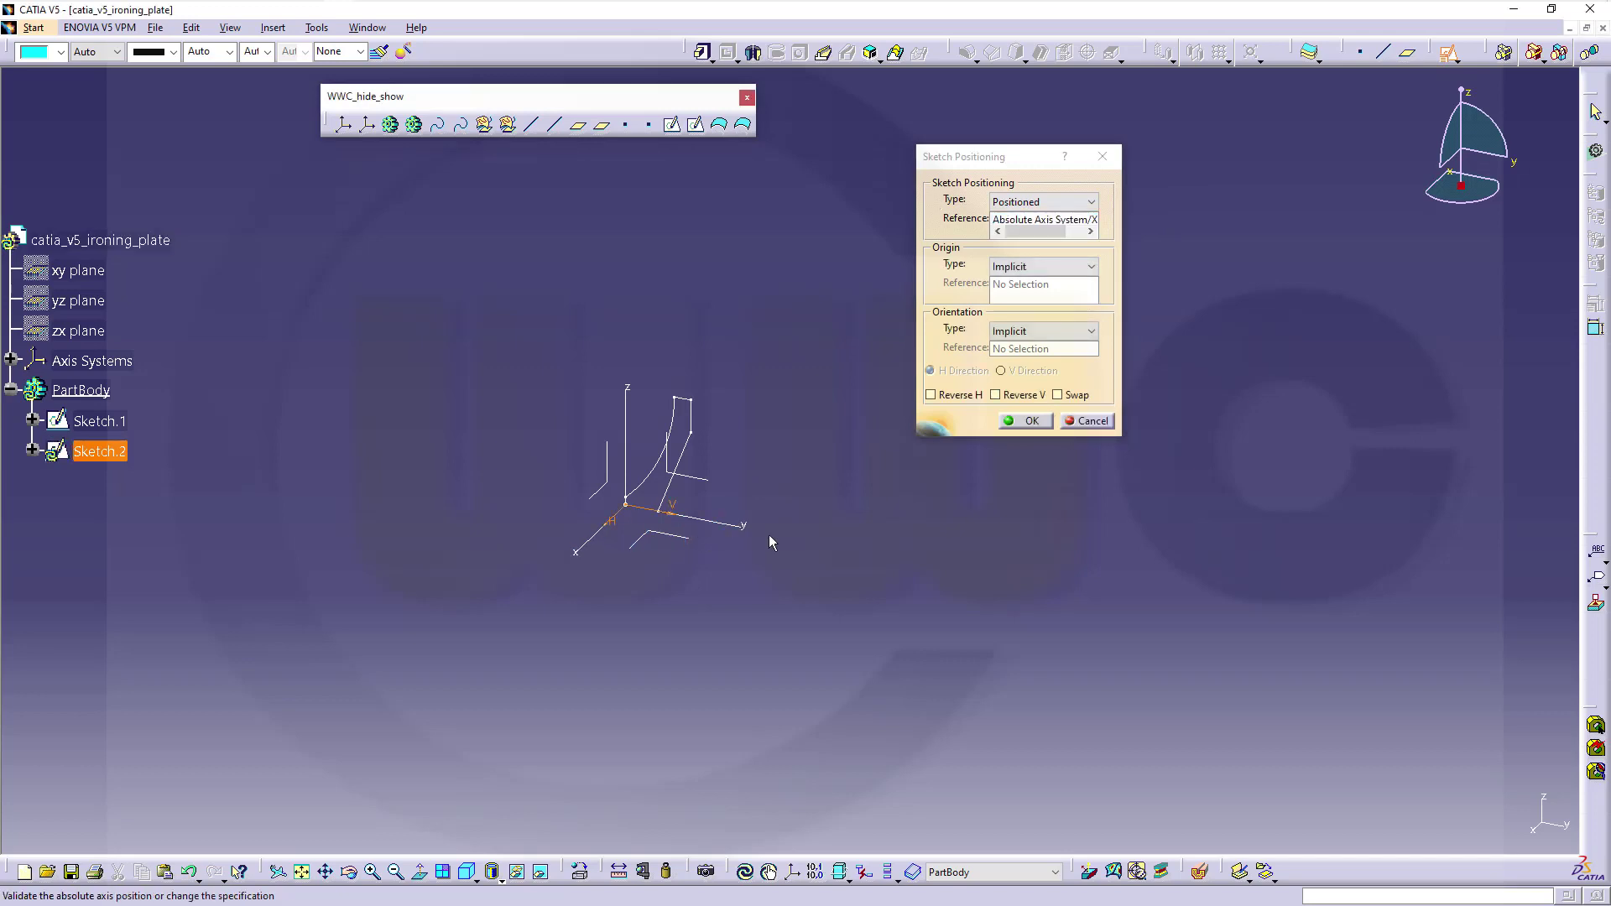
pyautogui.click(1058, 396)
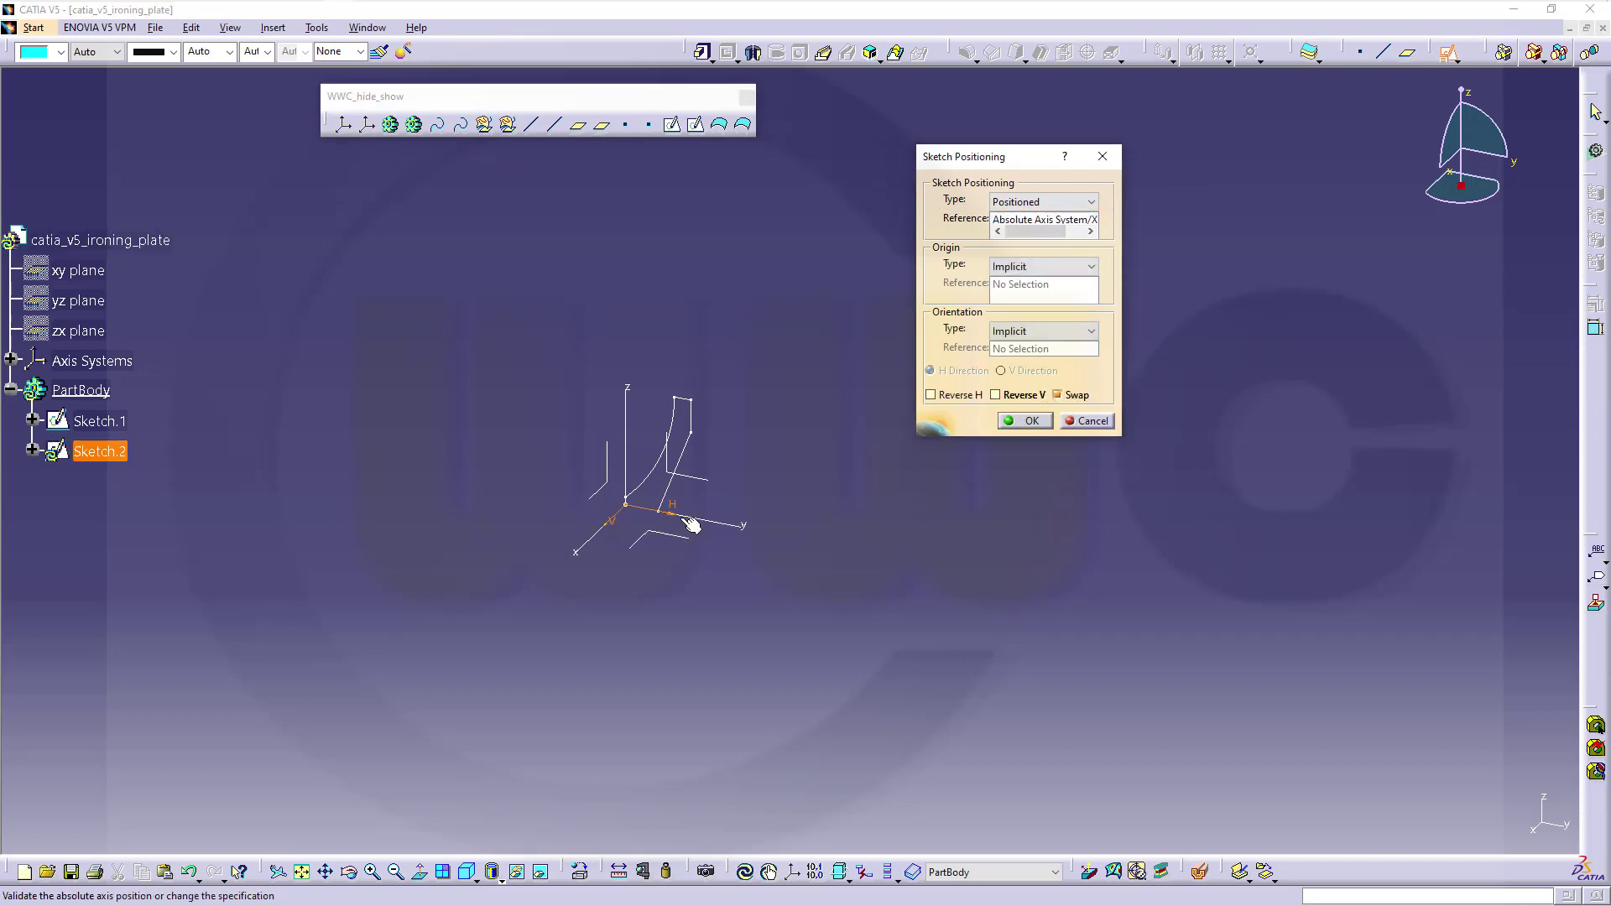
pyautogui.click(998, 396)
pyautogui.click(1024, 421)
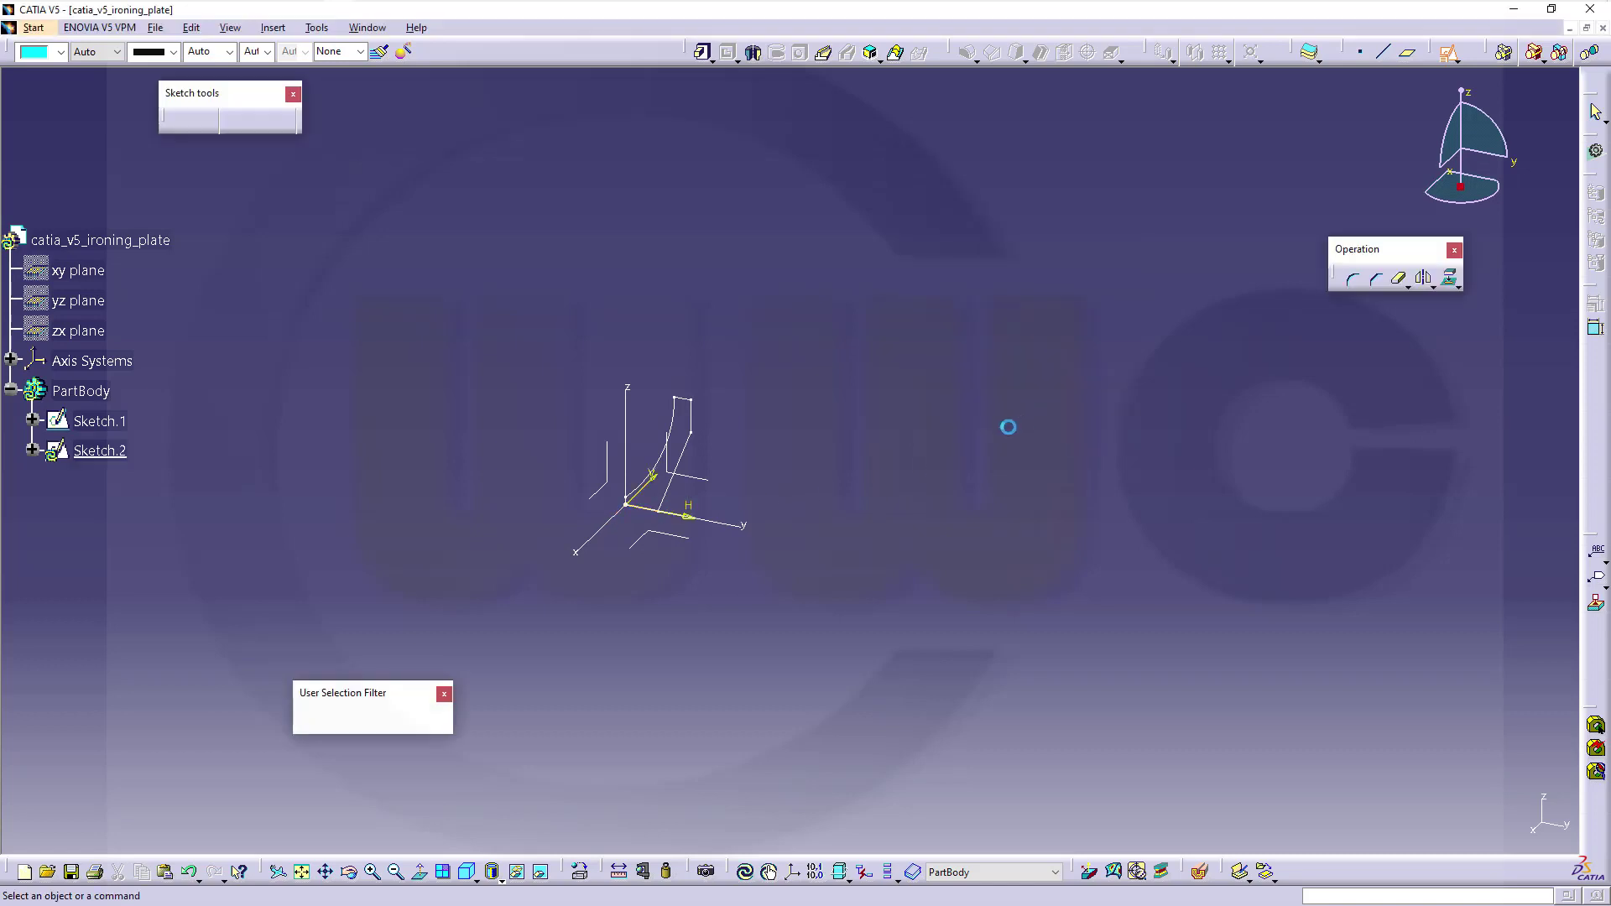
# Step: Hide the AbsoluteAxis Origin, HDirection and VDirection of Sketch.2
pyautogui.click(32, 450)
pyautogui.click(53, 481)
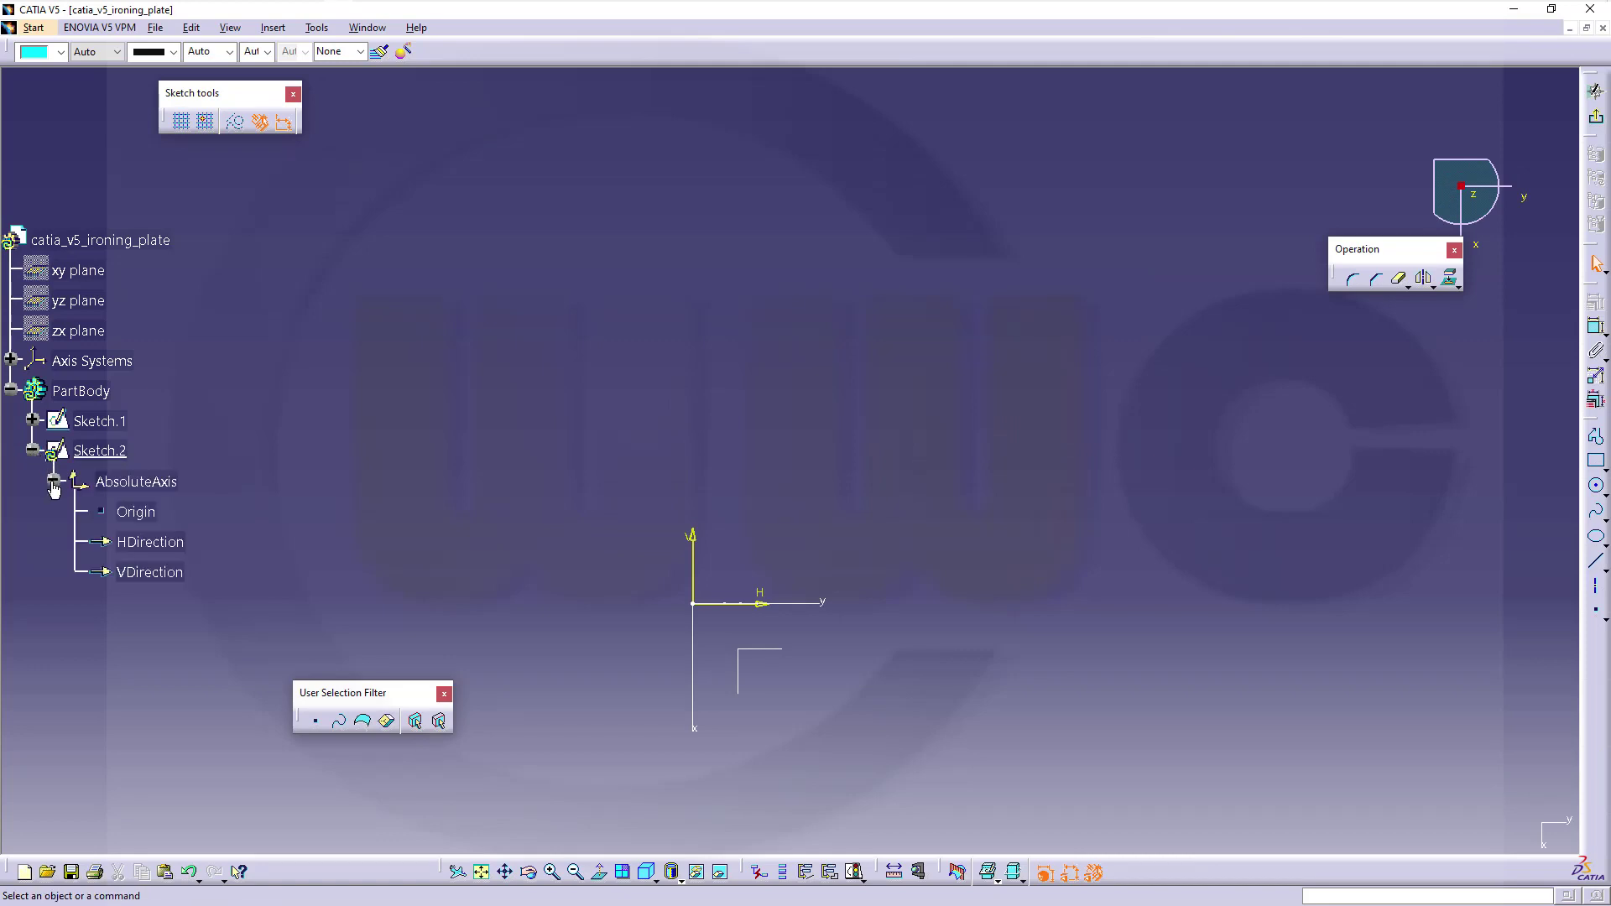
pyautogui.click(145, 522)
pyautogui.keyDown('shift'); pyautogui.click(131, 573); pyautogui.keyUp('shift')
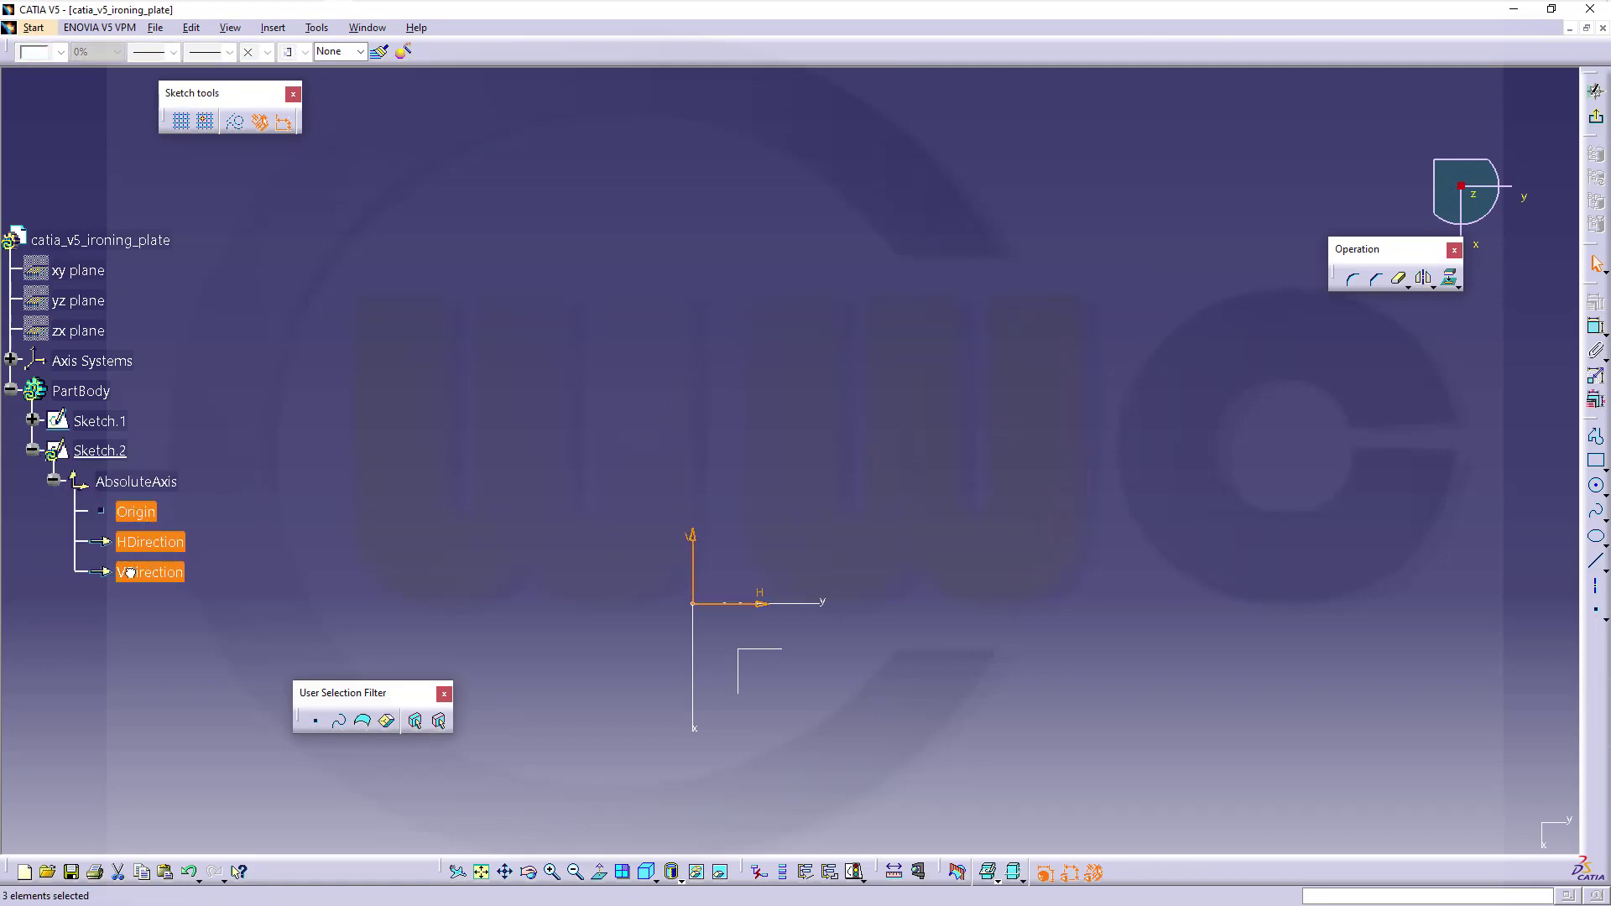
pyautogui.rightClick(130, 573)
pyautogui.click(174, 622)
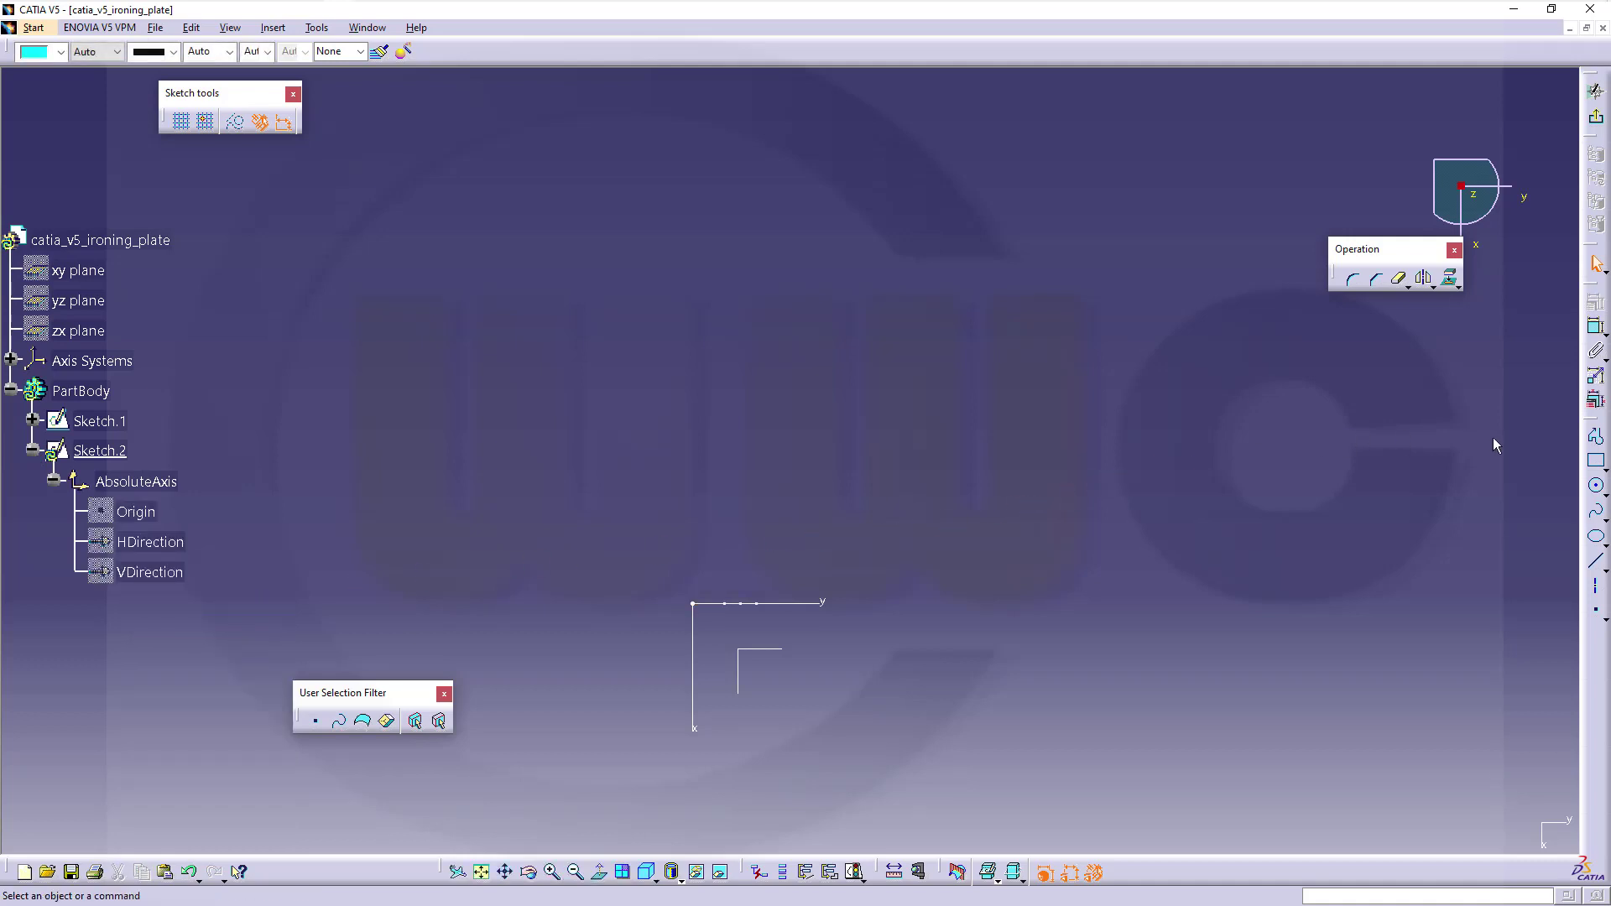
# Step: Draw the closed sole outline: back edge, bottom edge, lower slant, tangent tip arc, upper slant, top edge
pyautogui.click(1595, 438)
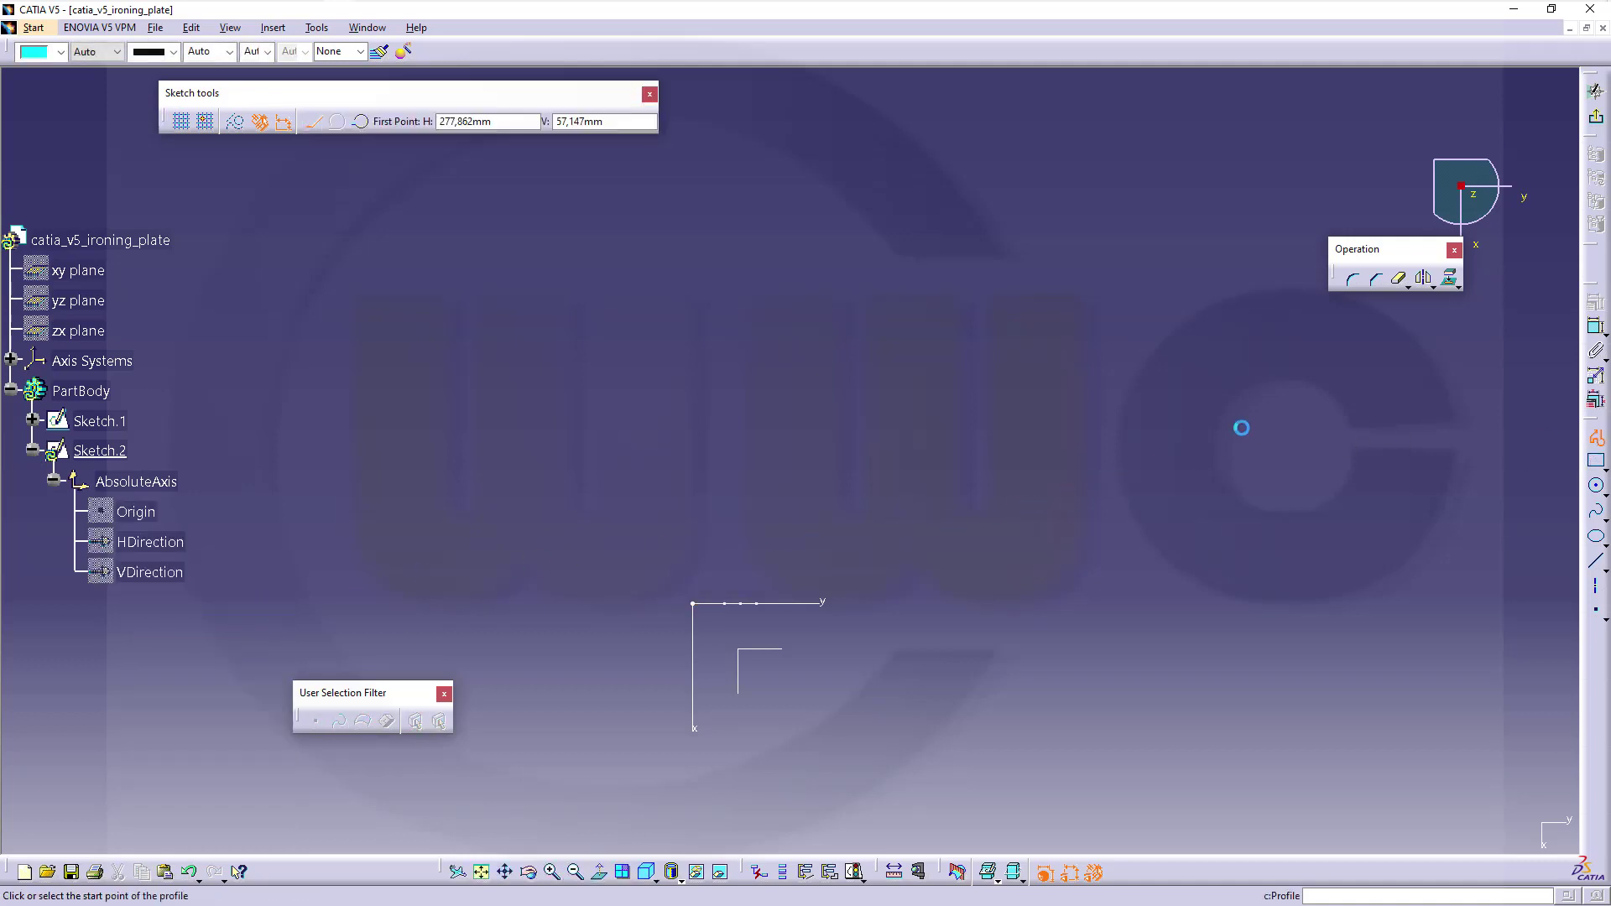
pyautogui.click(800, 419)
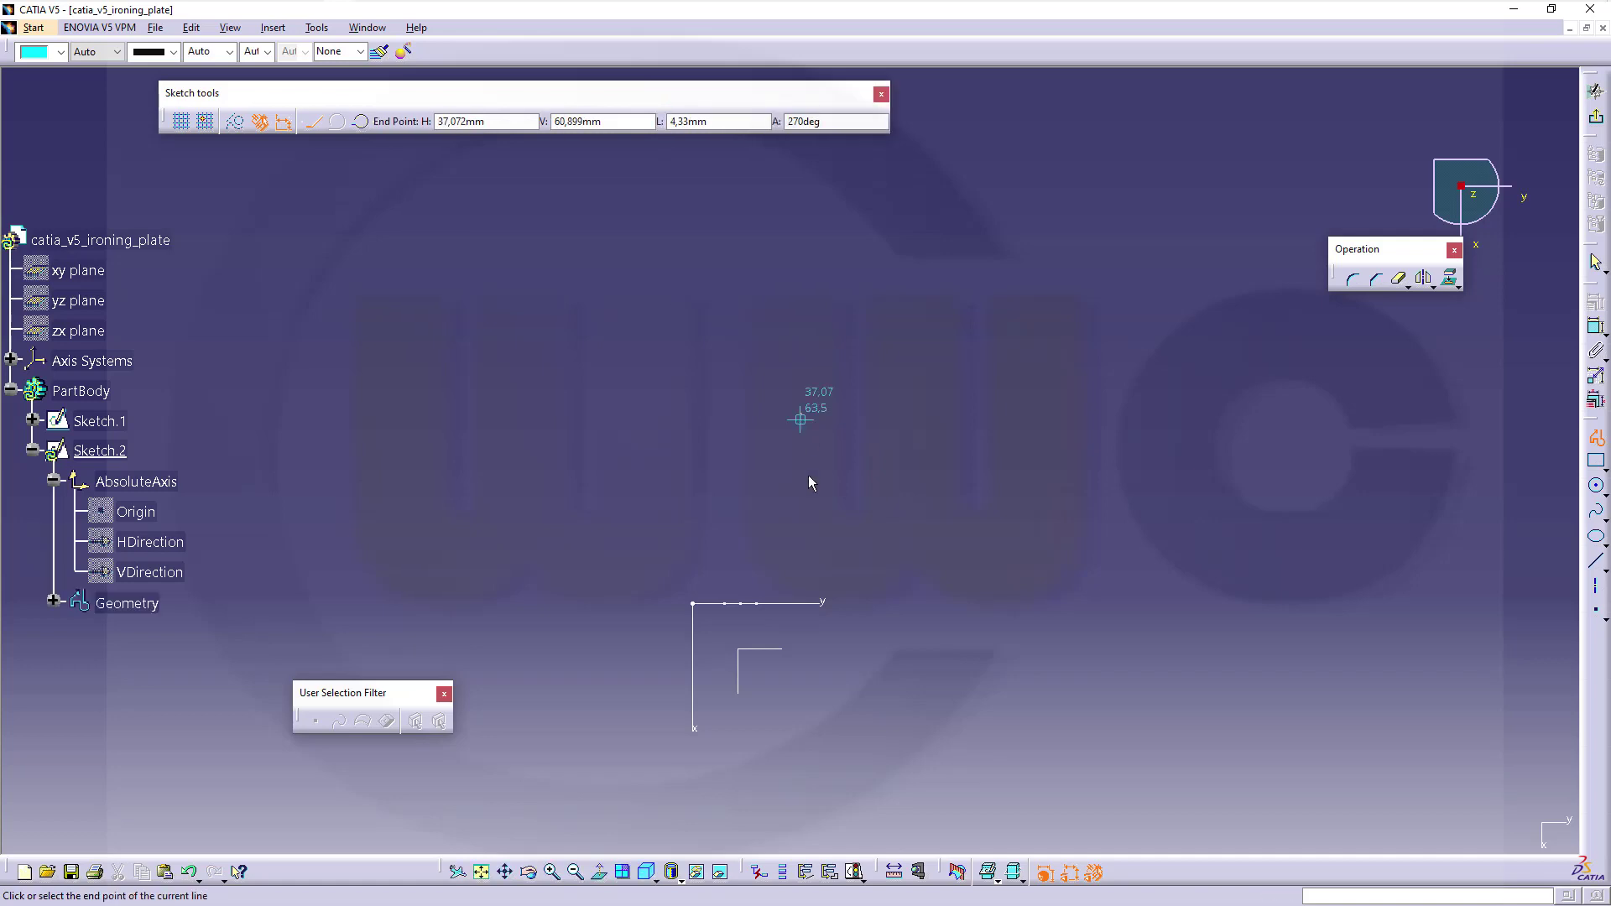
pyautogui.click(800, 750)
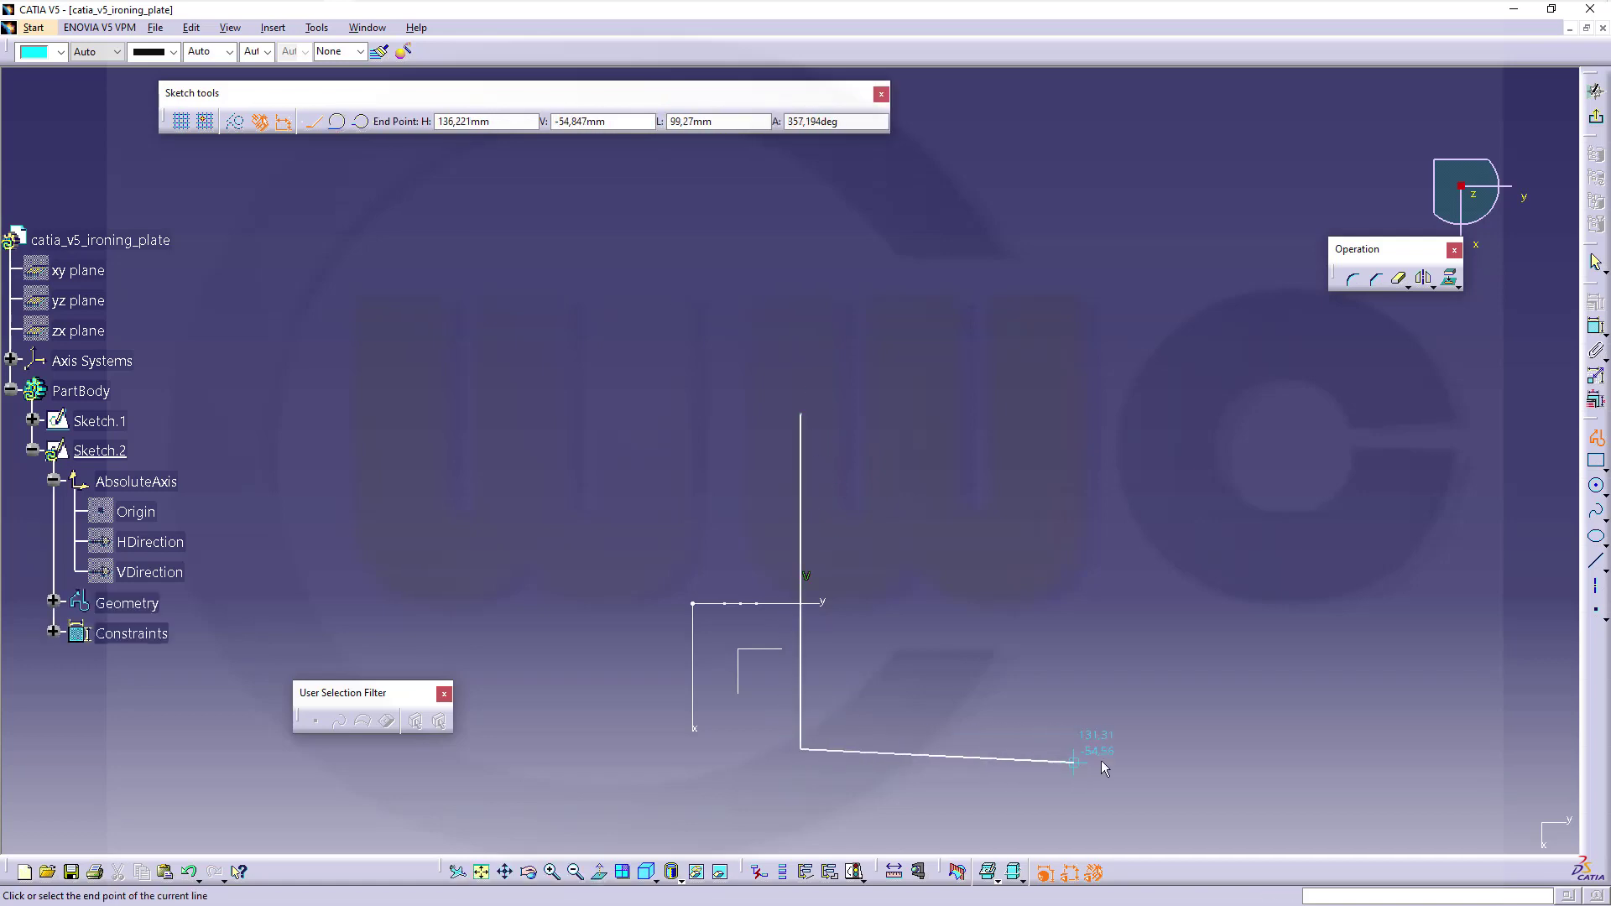
pyautogui.click(1201, 749)
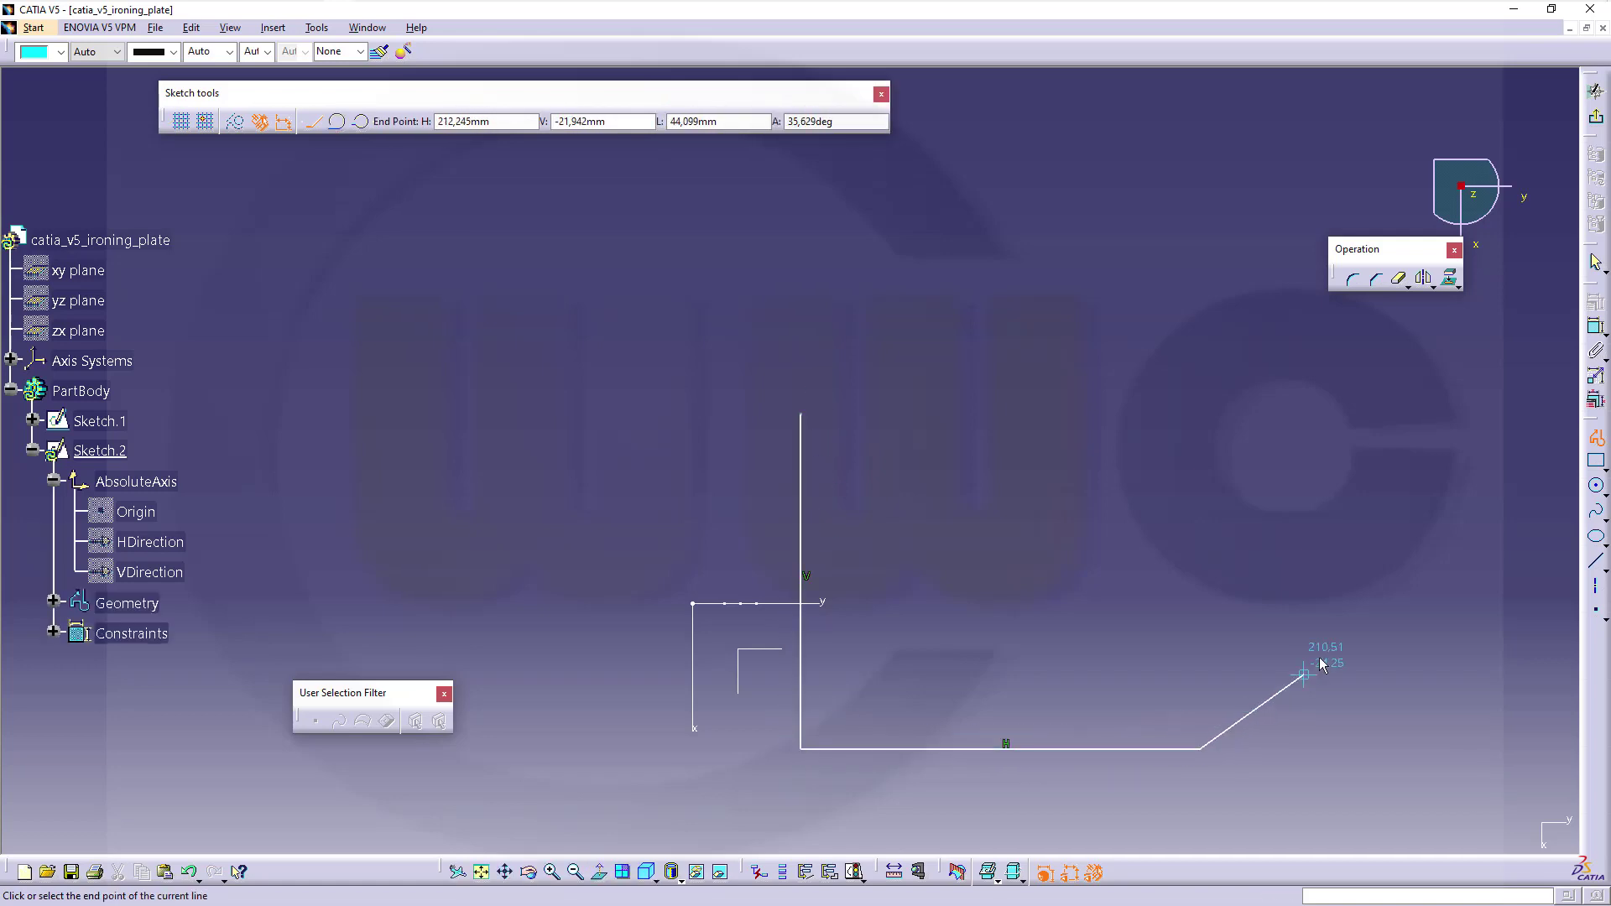
pyautogui.click(1373, 625)
pyautogui.moveTo(1367, 615); pyautogui.dragTo(1426, 508)
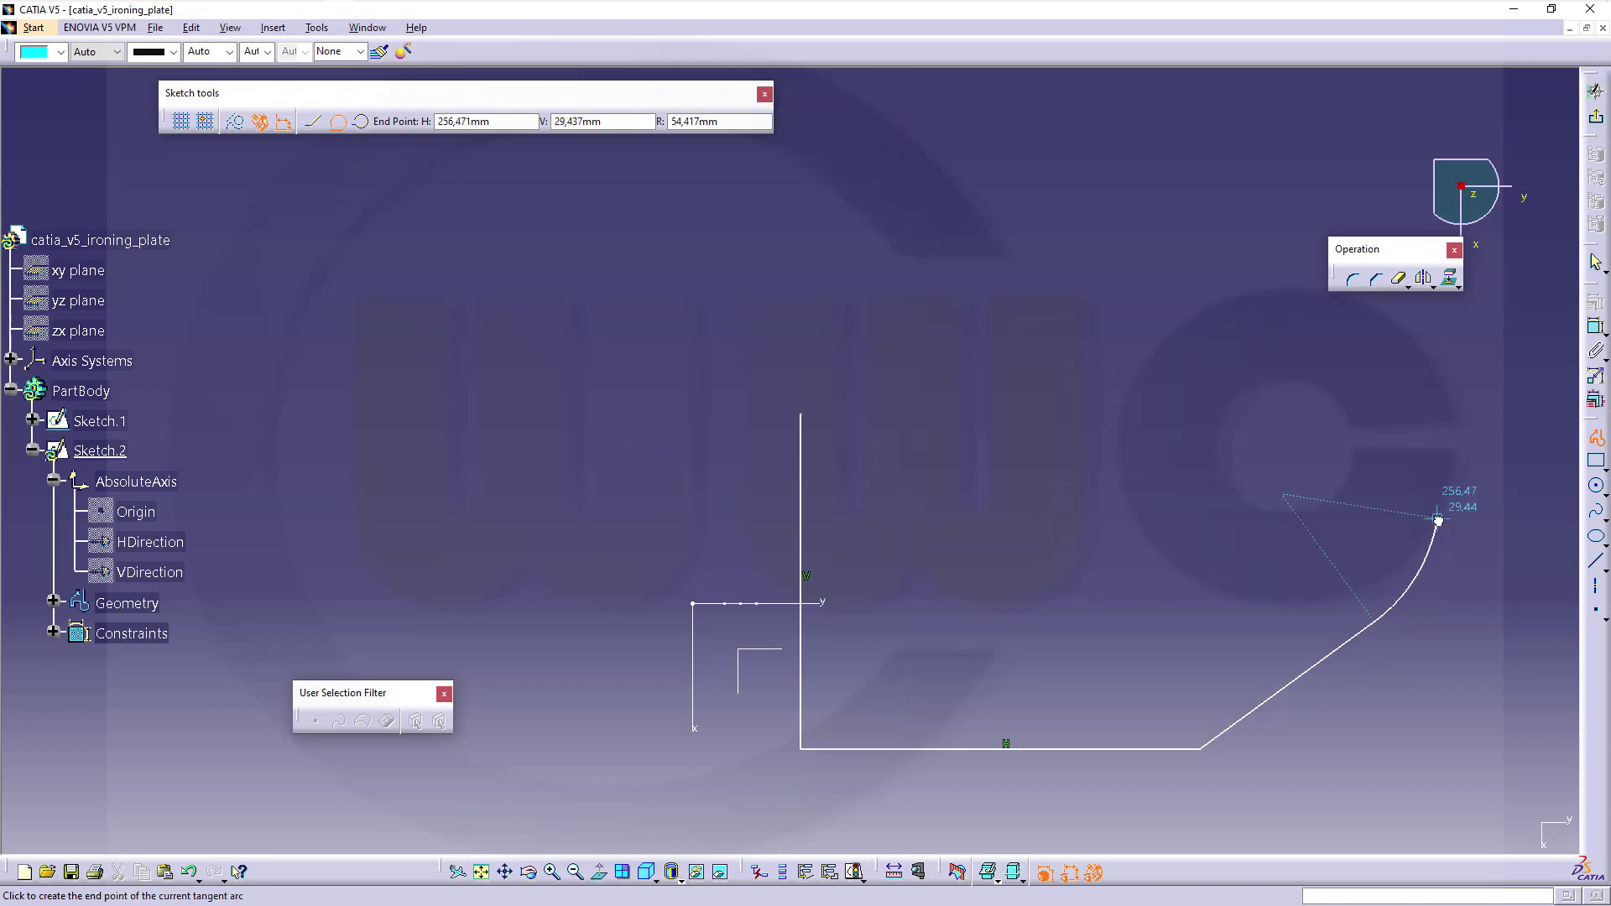
pyautogui.click(1376, 489)
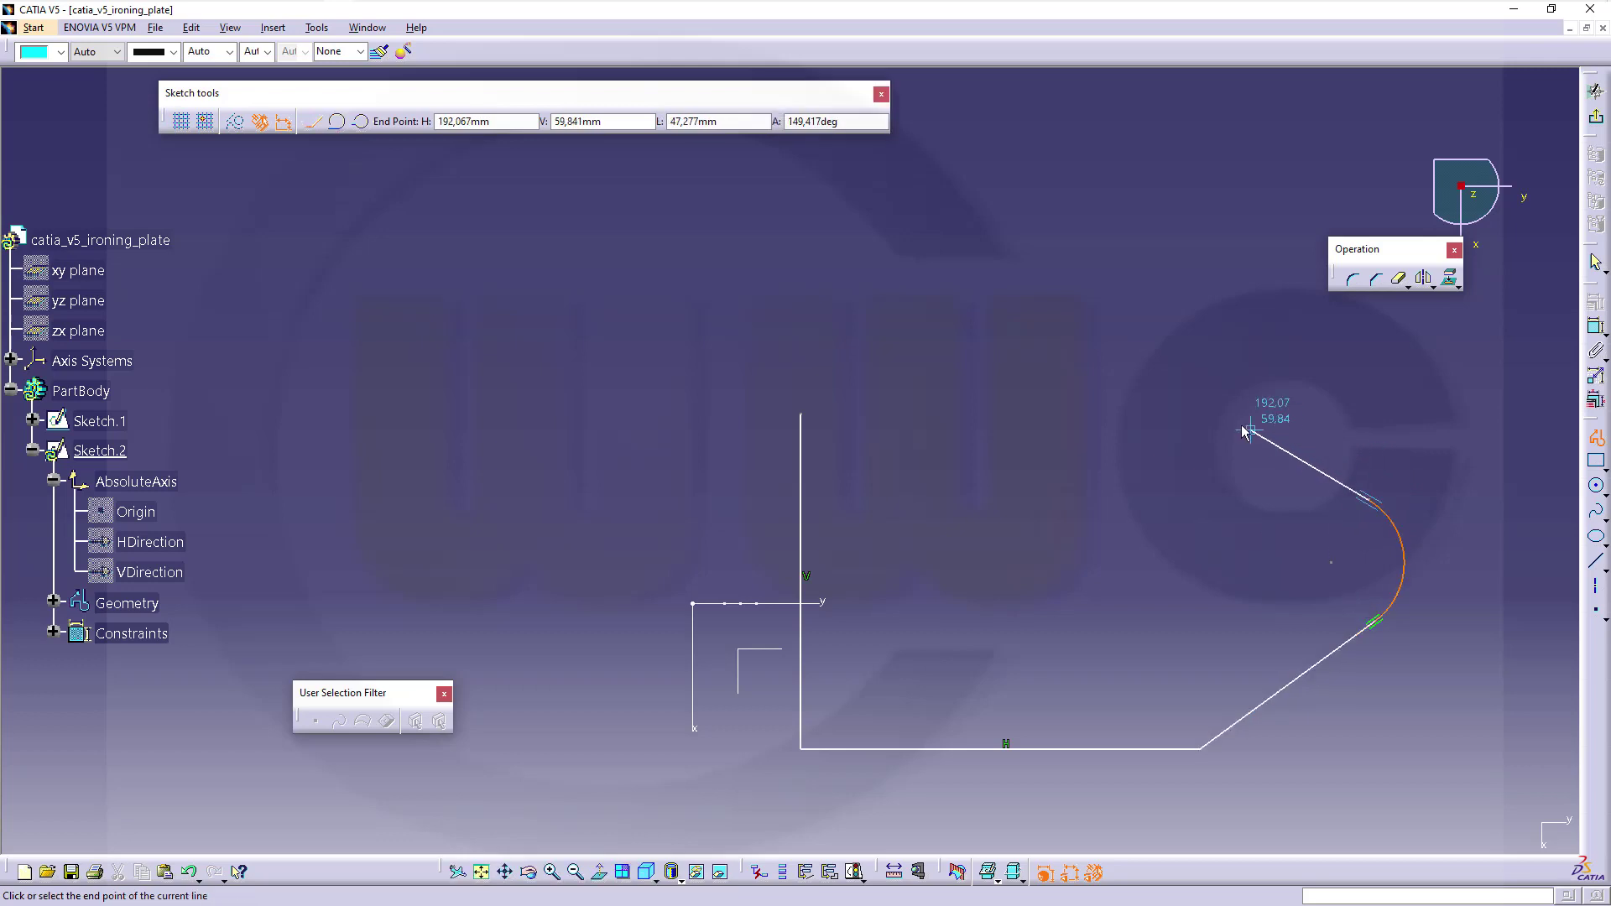
pyautogui.click(1199, 414)
pyautogui.click(799, 414)
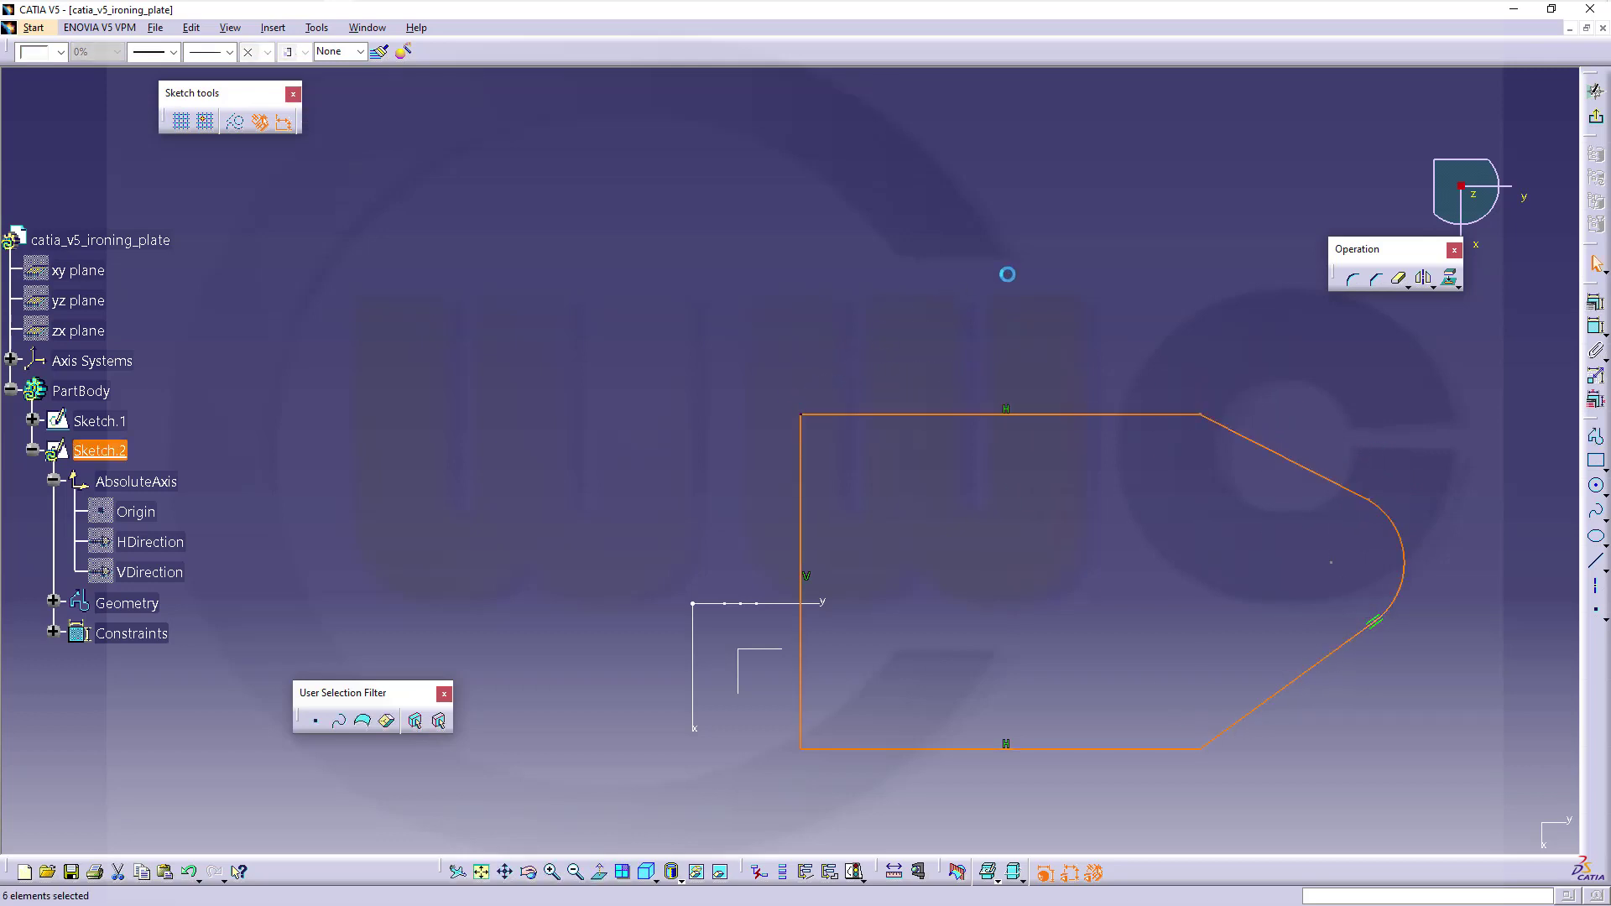
# Step: Delete the automatic constraints Parallelism.27, Parallelism.28 and Parallelism.30 from the outline
pyautogui.click(1024, 262)
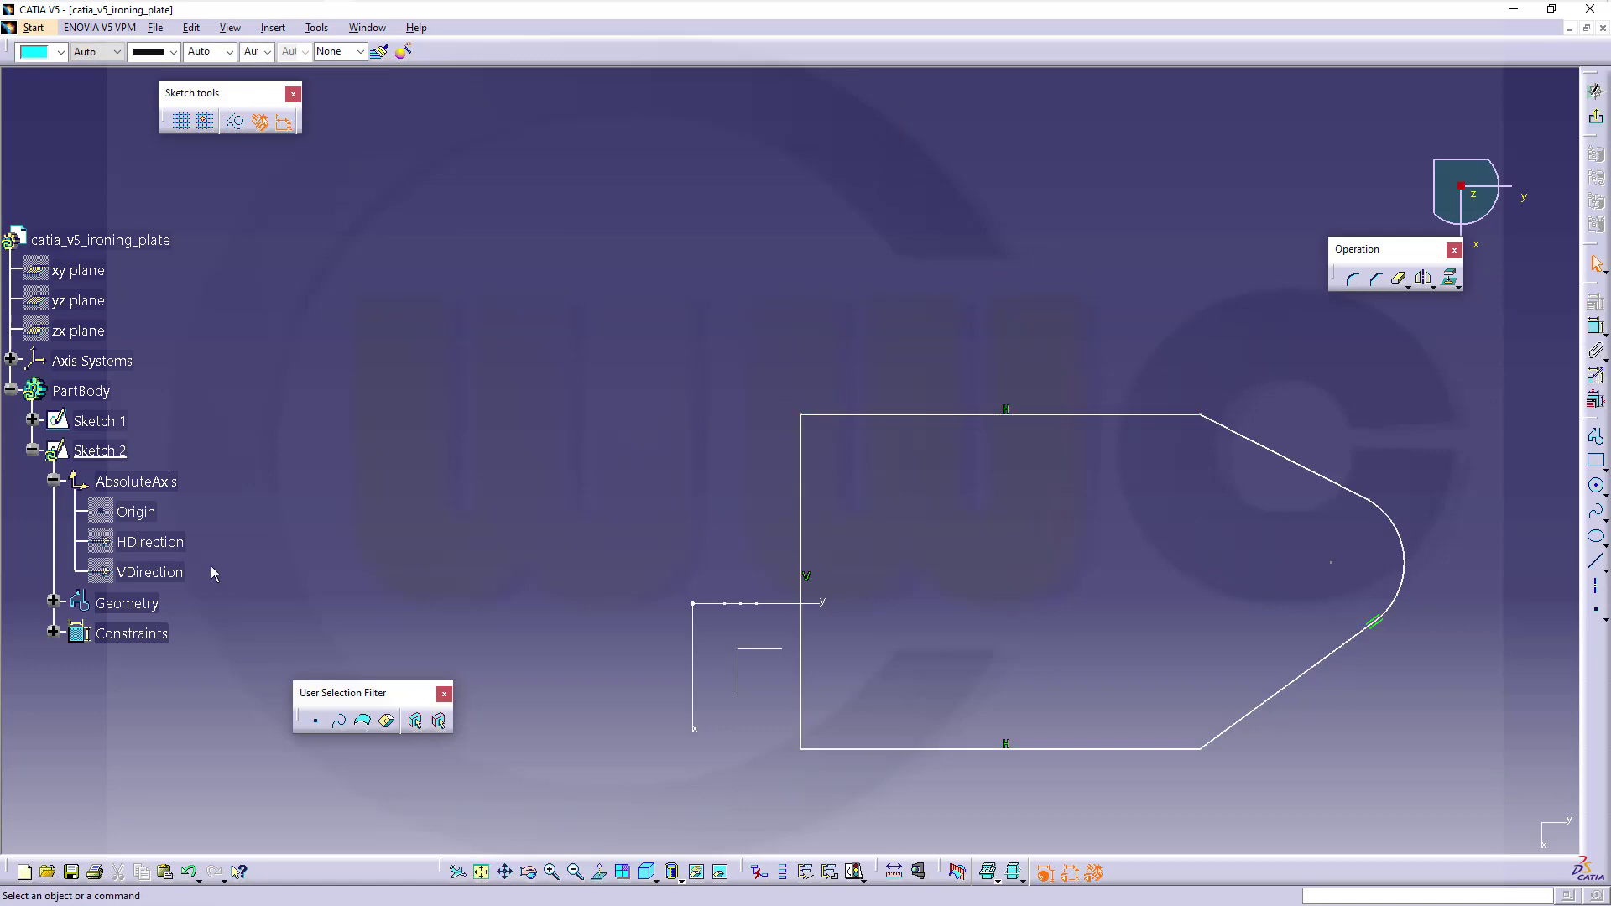
pyautogui.click(52, 631)
pyautogui.click(157, 661)
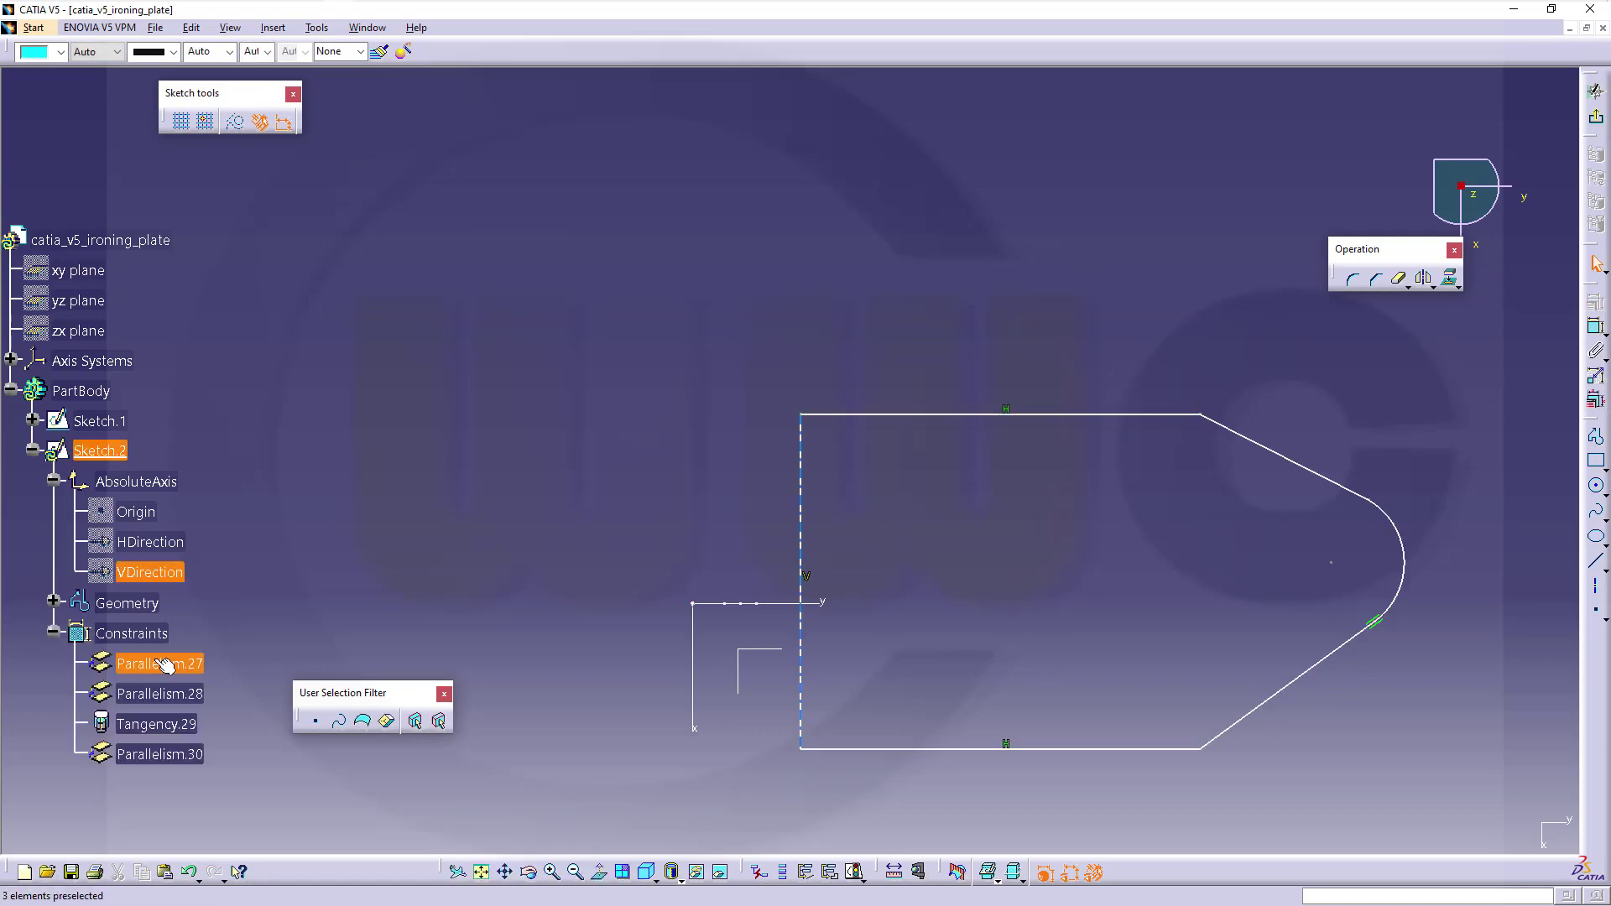
pyautogui.keyDown('ctrl'); pyautogui.click(150, 693); pyautogui.keyUp('ctrl')
pyautogui.keyDown('ctrl'); pyautogui.click(168, 753); pyautogui.keyUp('ctrl')
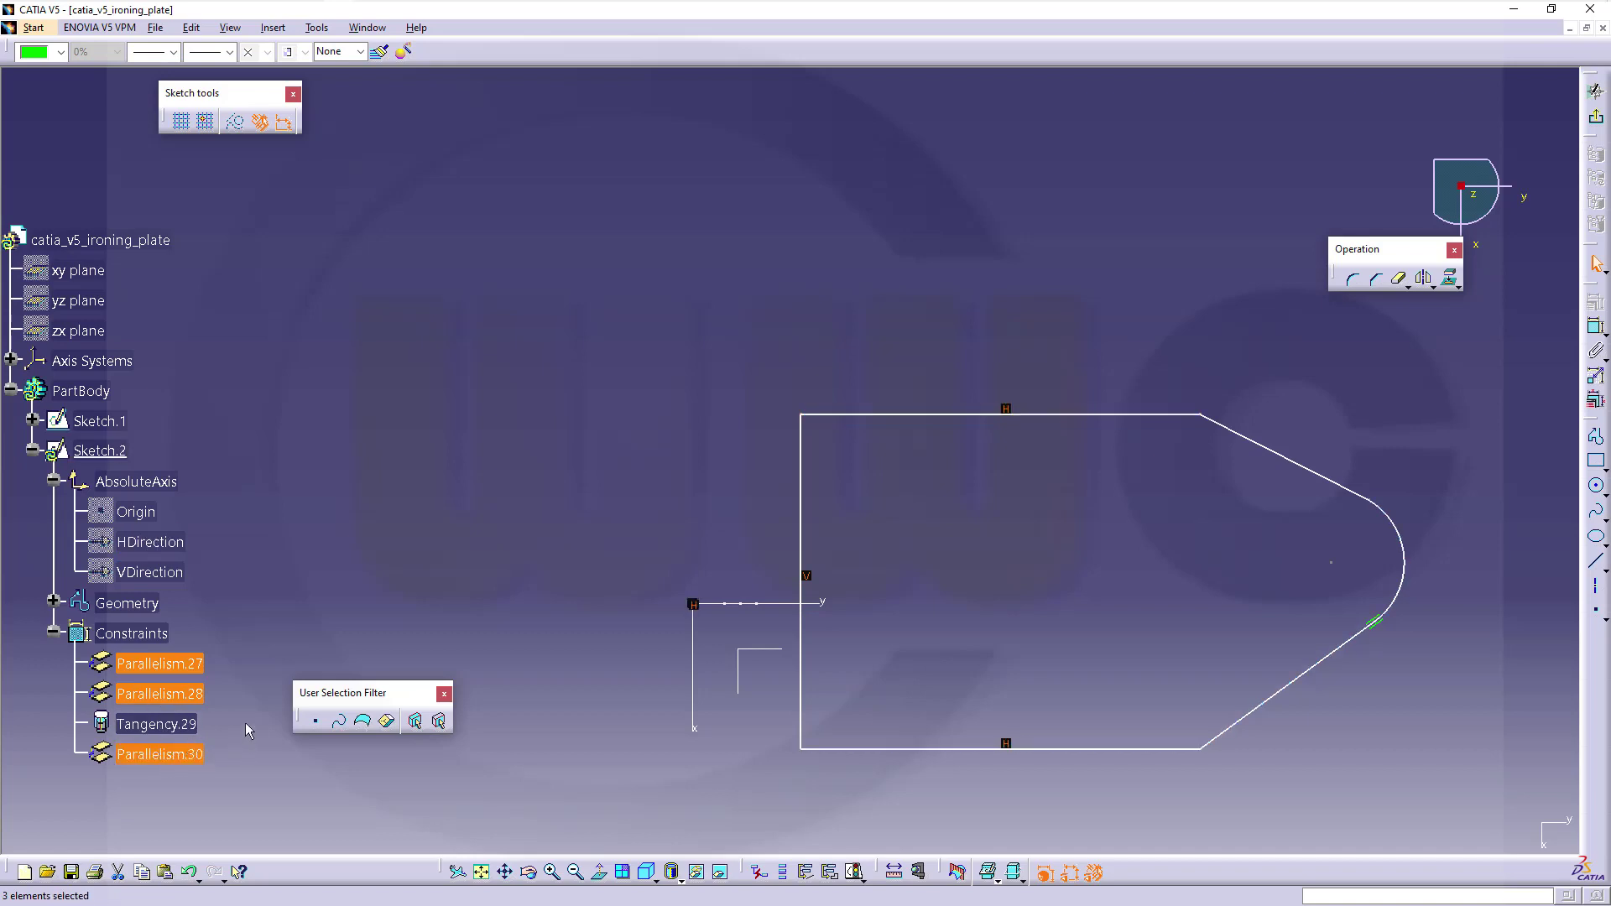
pyautogui.press('Delete')
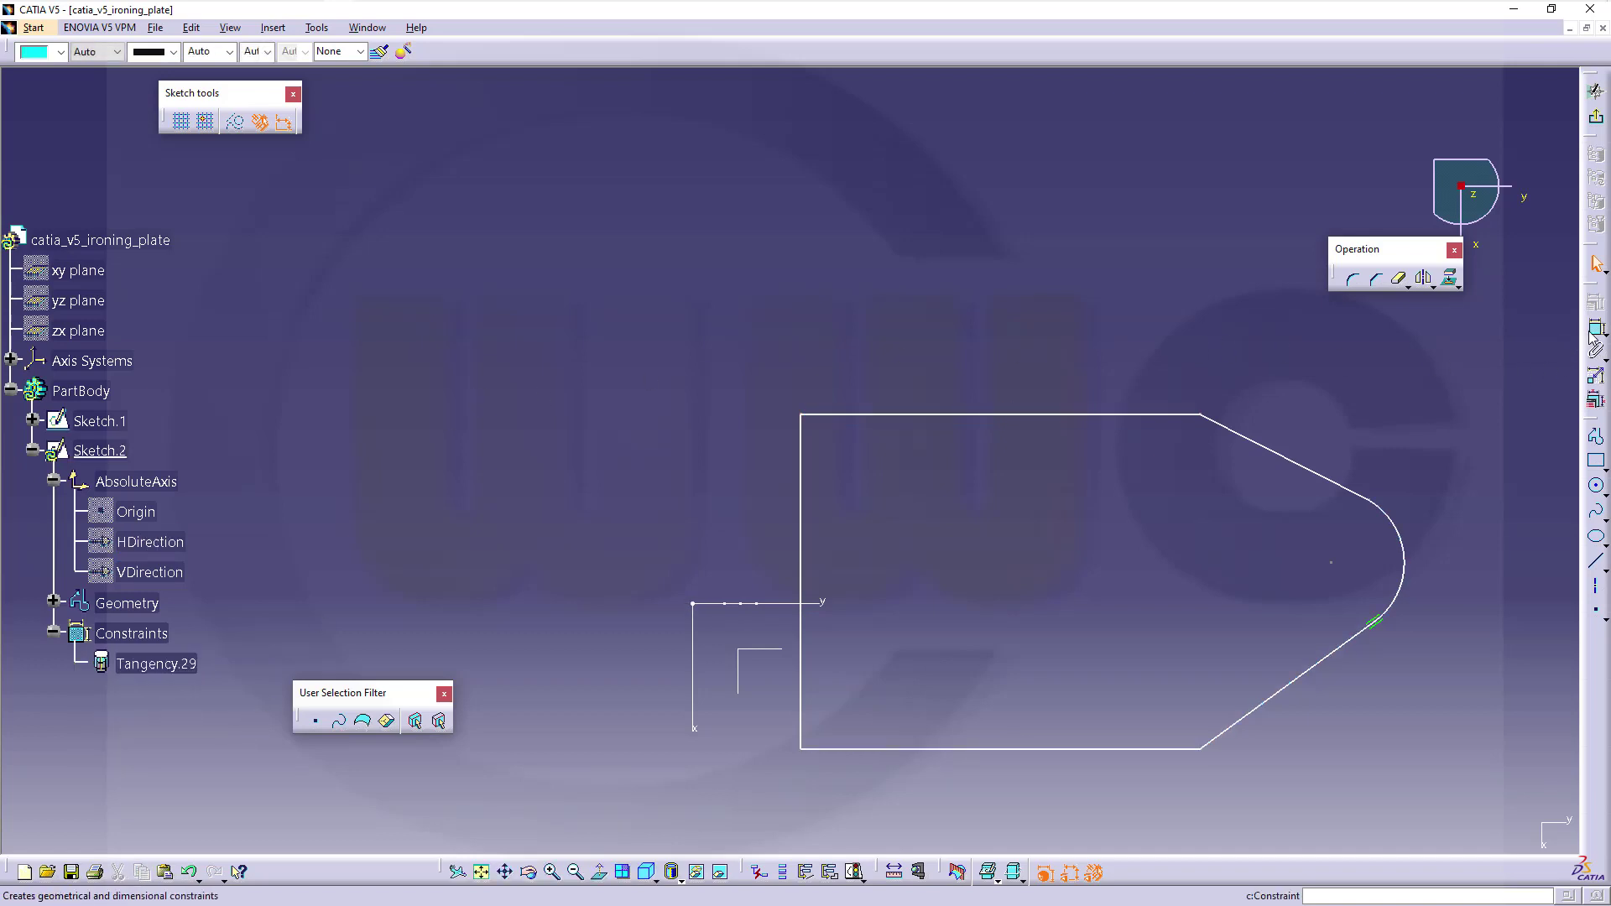
# Step: Make the top and bottom edges, then the two slanted edges, symmetric about the horizontal axis
pyautogui.click(860, 416)
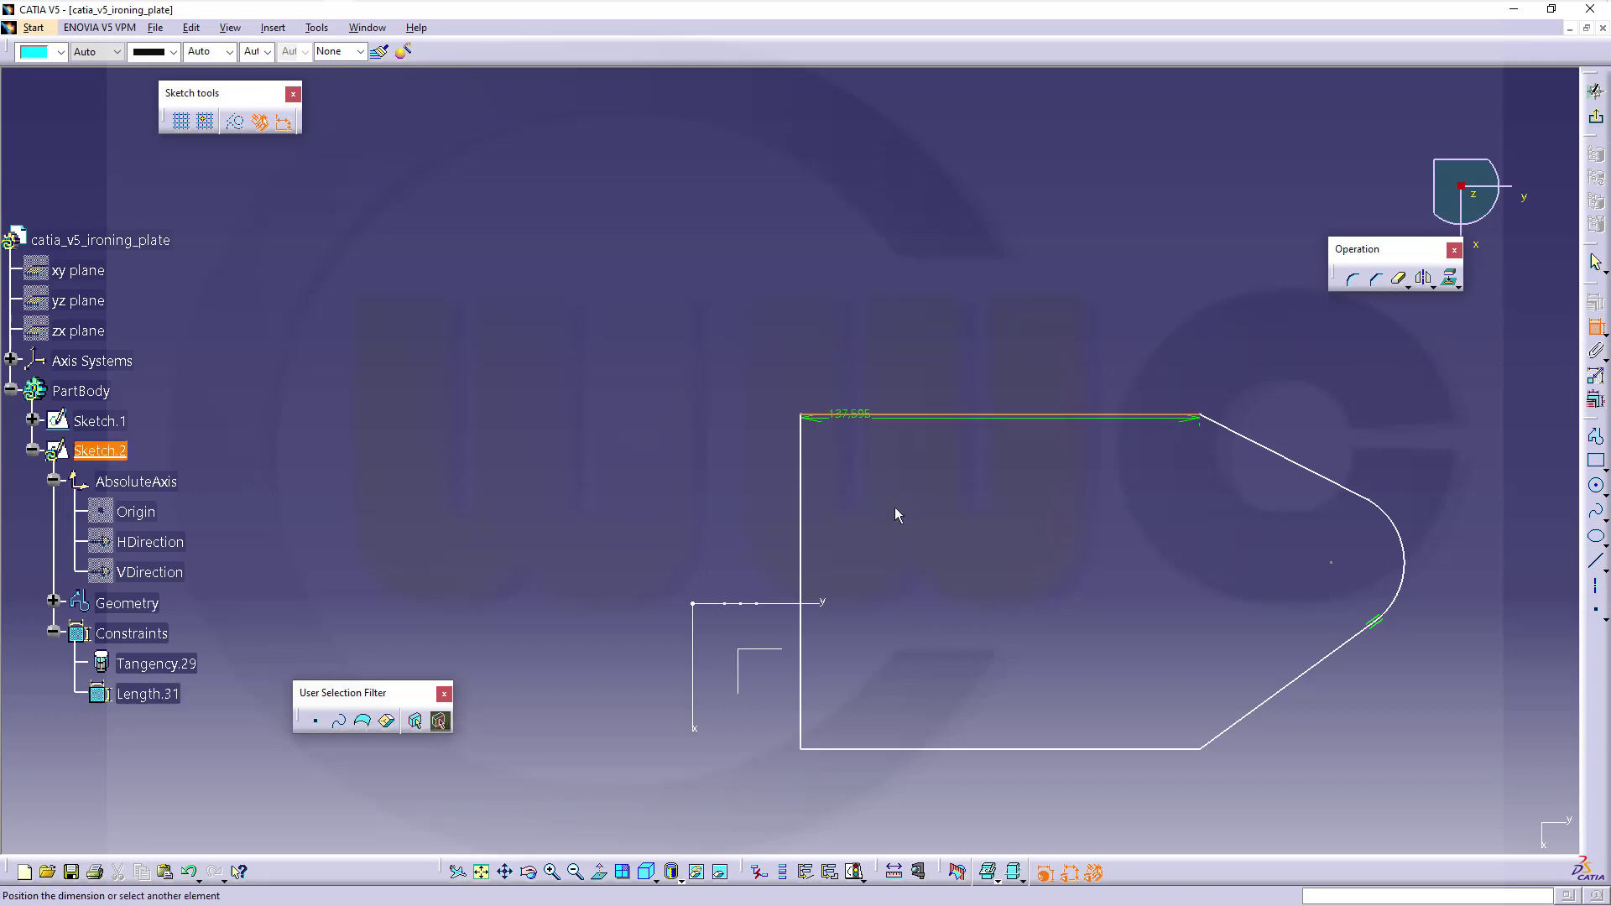
pyautogui.click(915, 749)
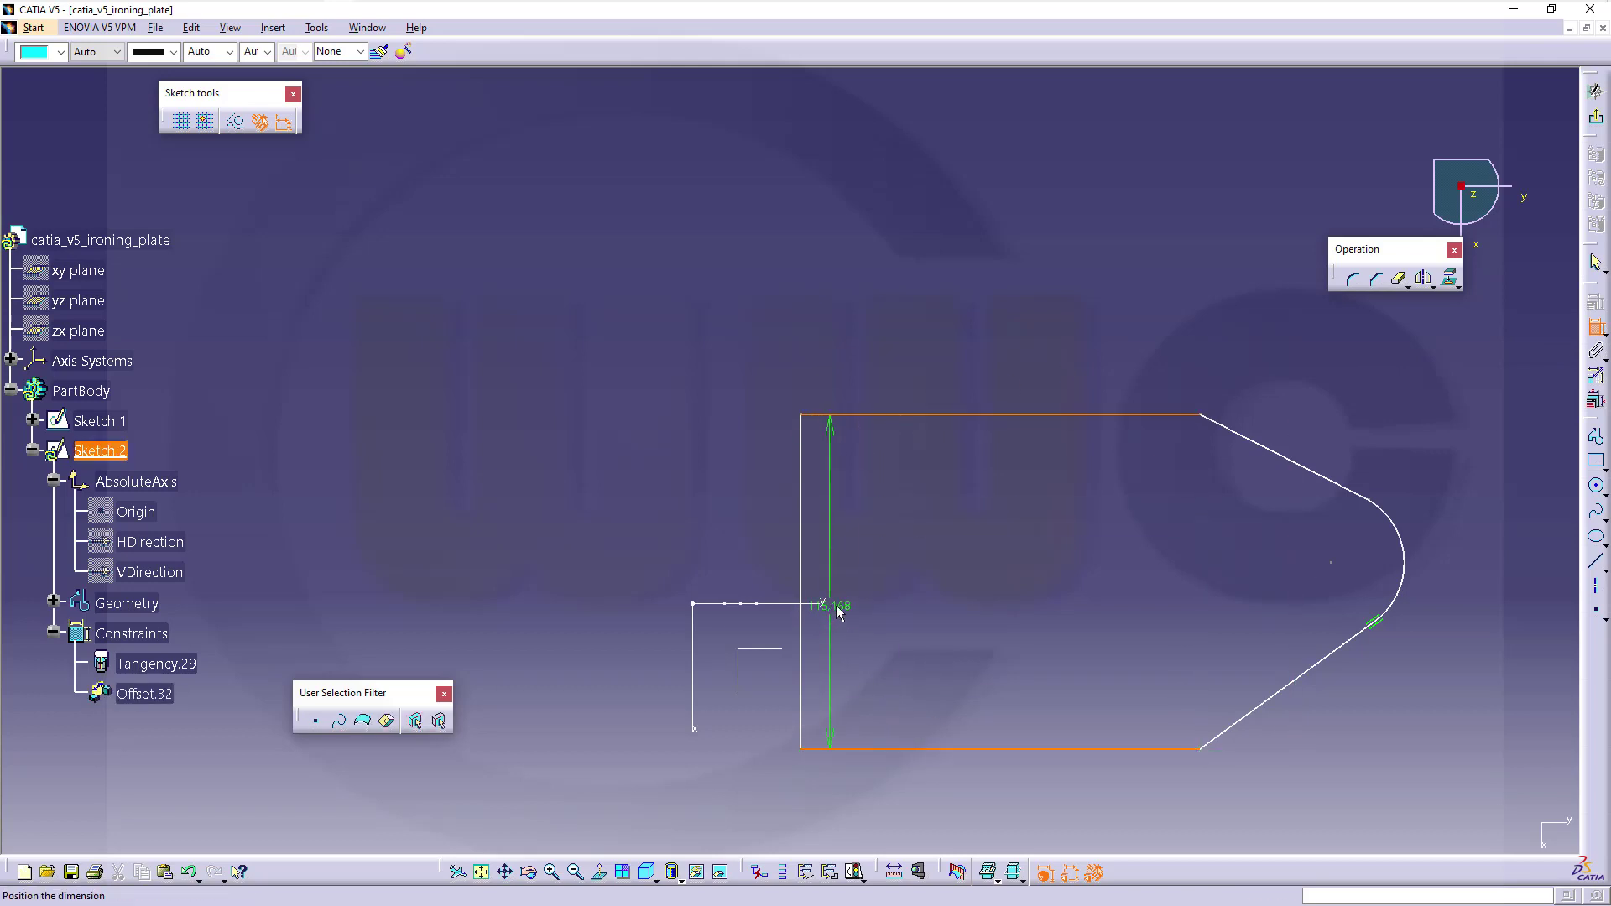
pyautogui.rightClick(869, 596)
pyautogui.click(926, 761)
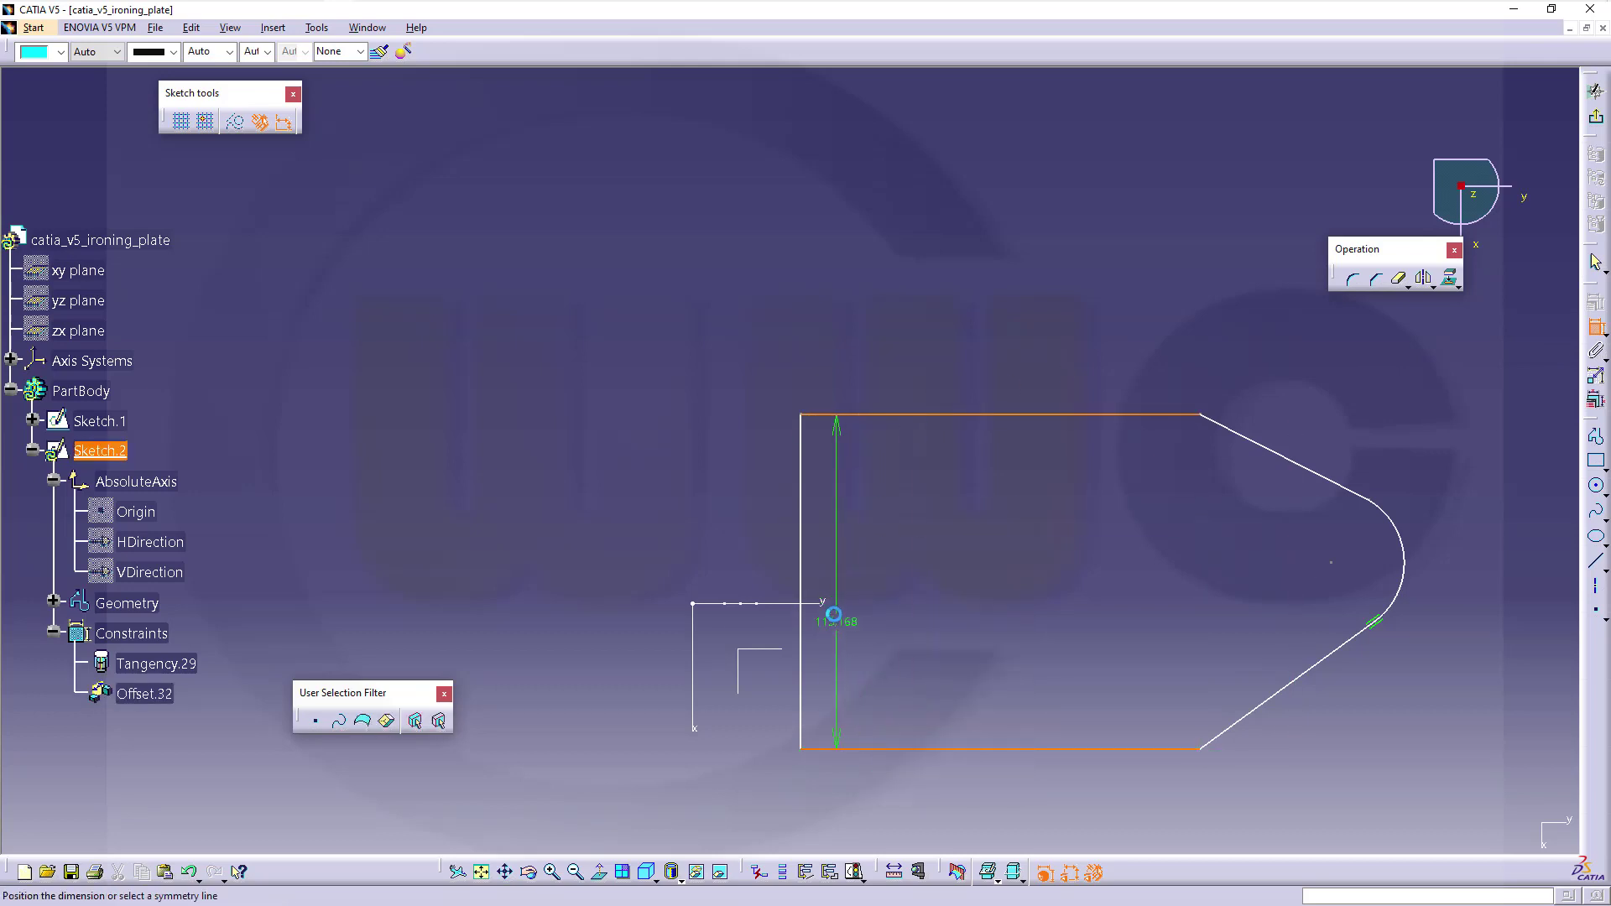
pyautogui.click(826, 602)
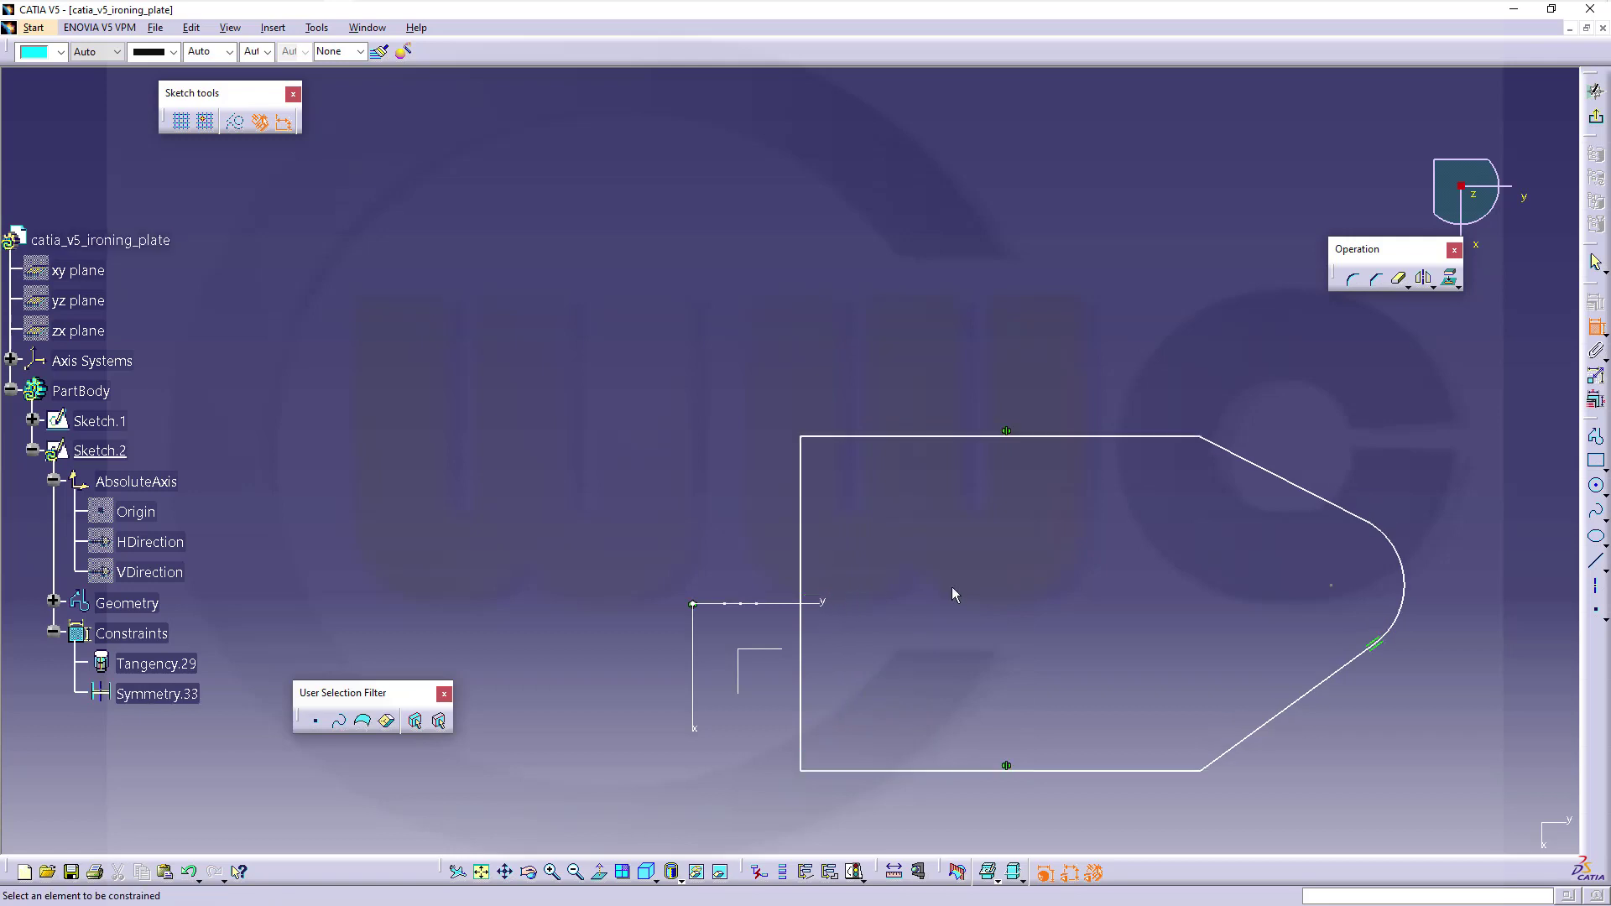
pyautogui.click(1277, 474)
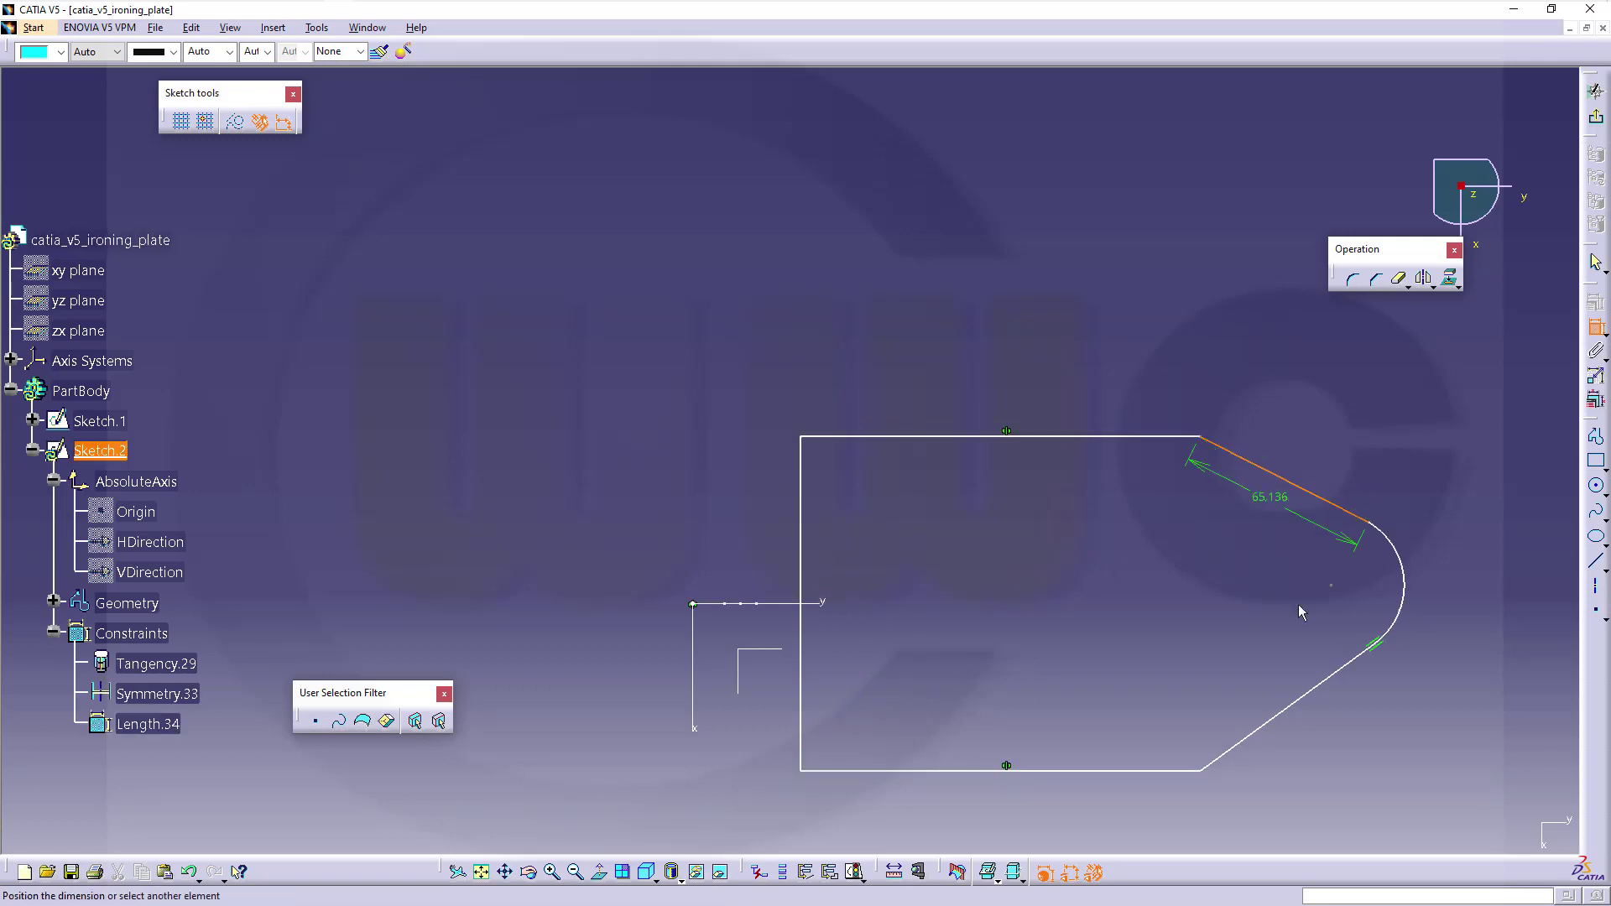
pyautogui.click(1294, 711)
pyautogui.rightClick(1122, 622)
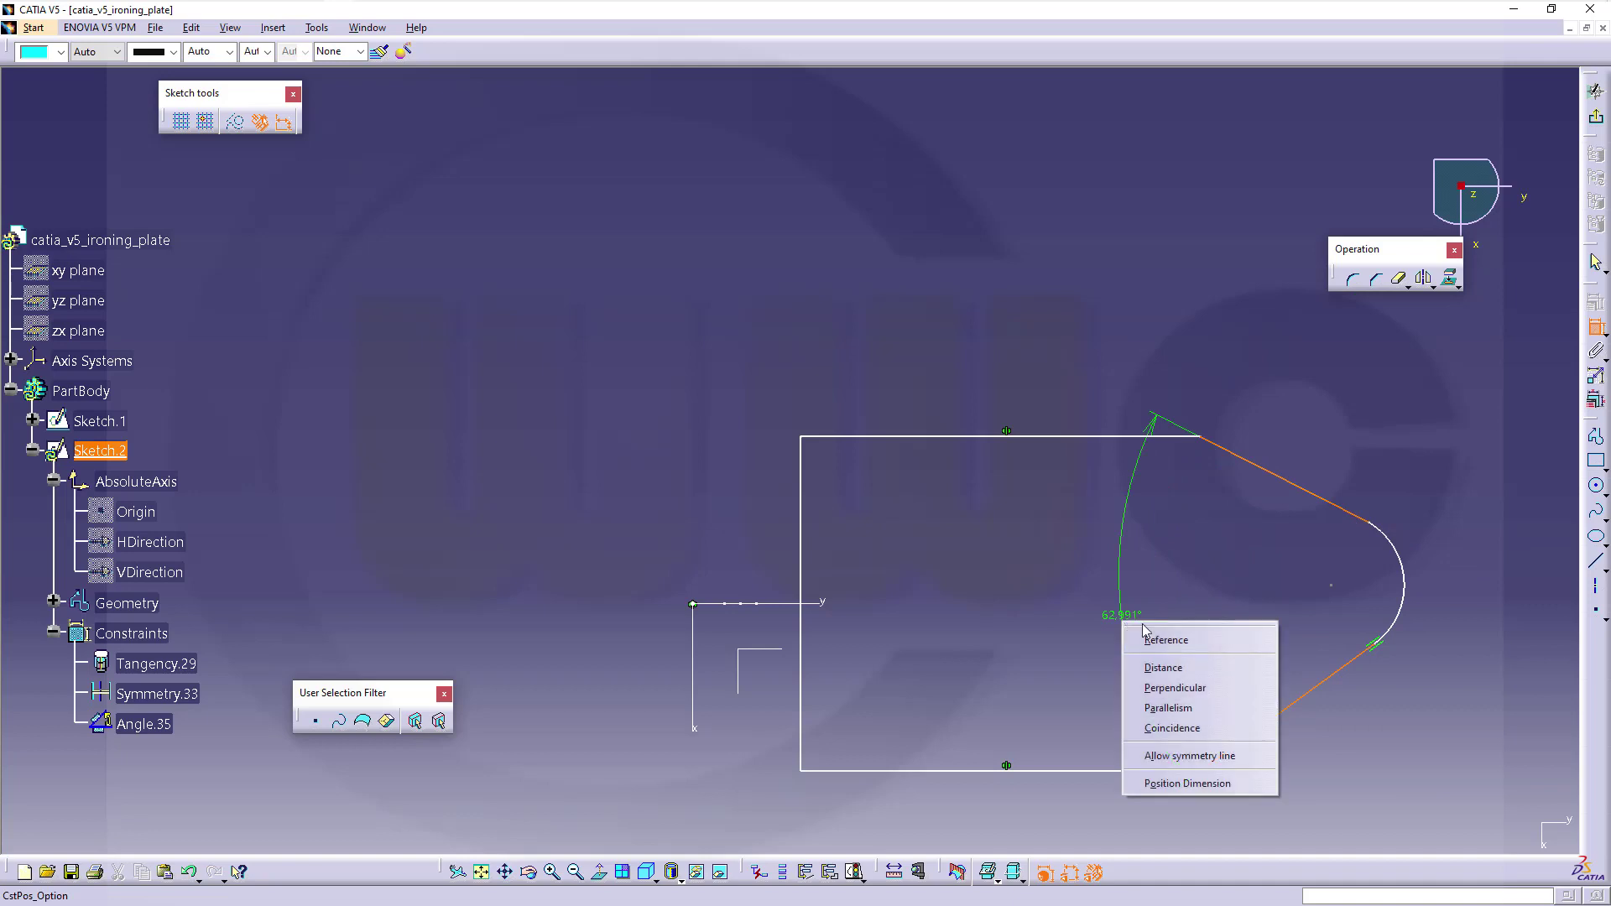
pyautogui.click(1198, 755)
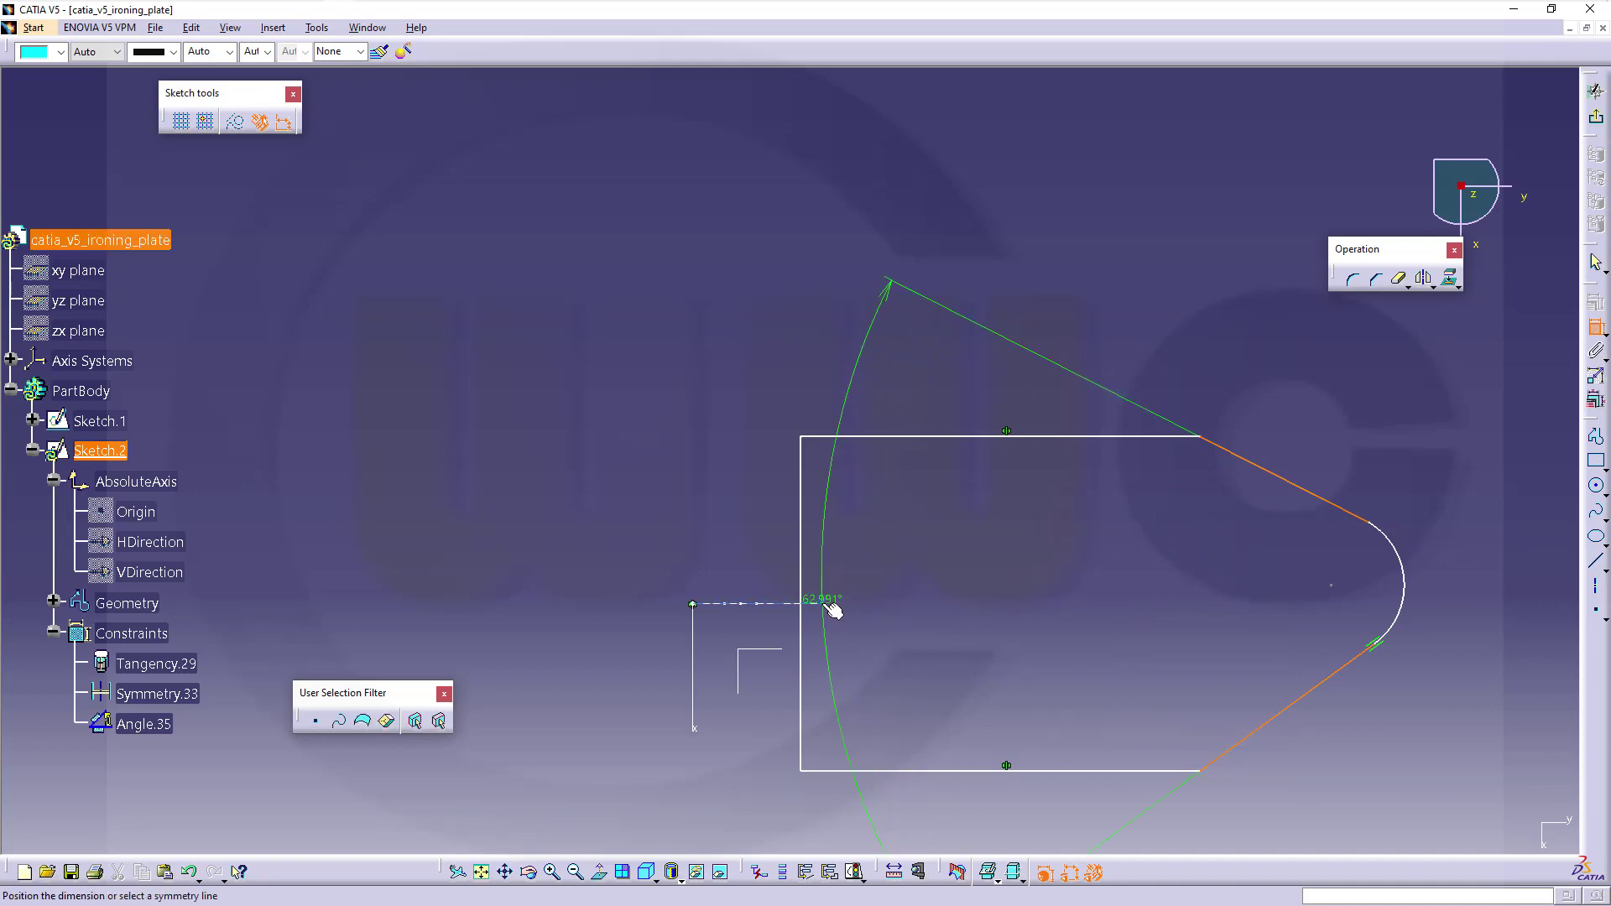
pyautogui.click(820, 601)
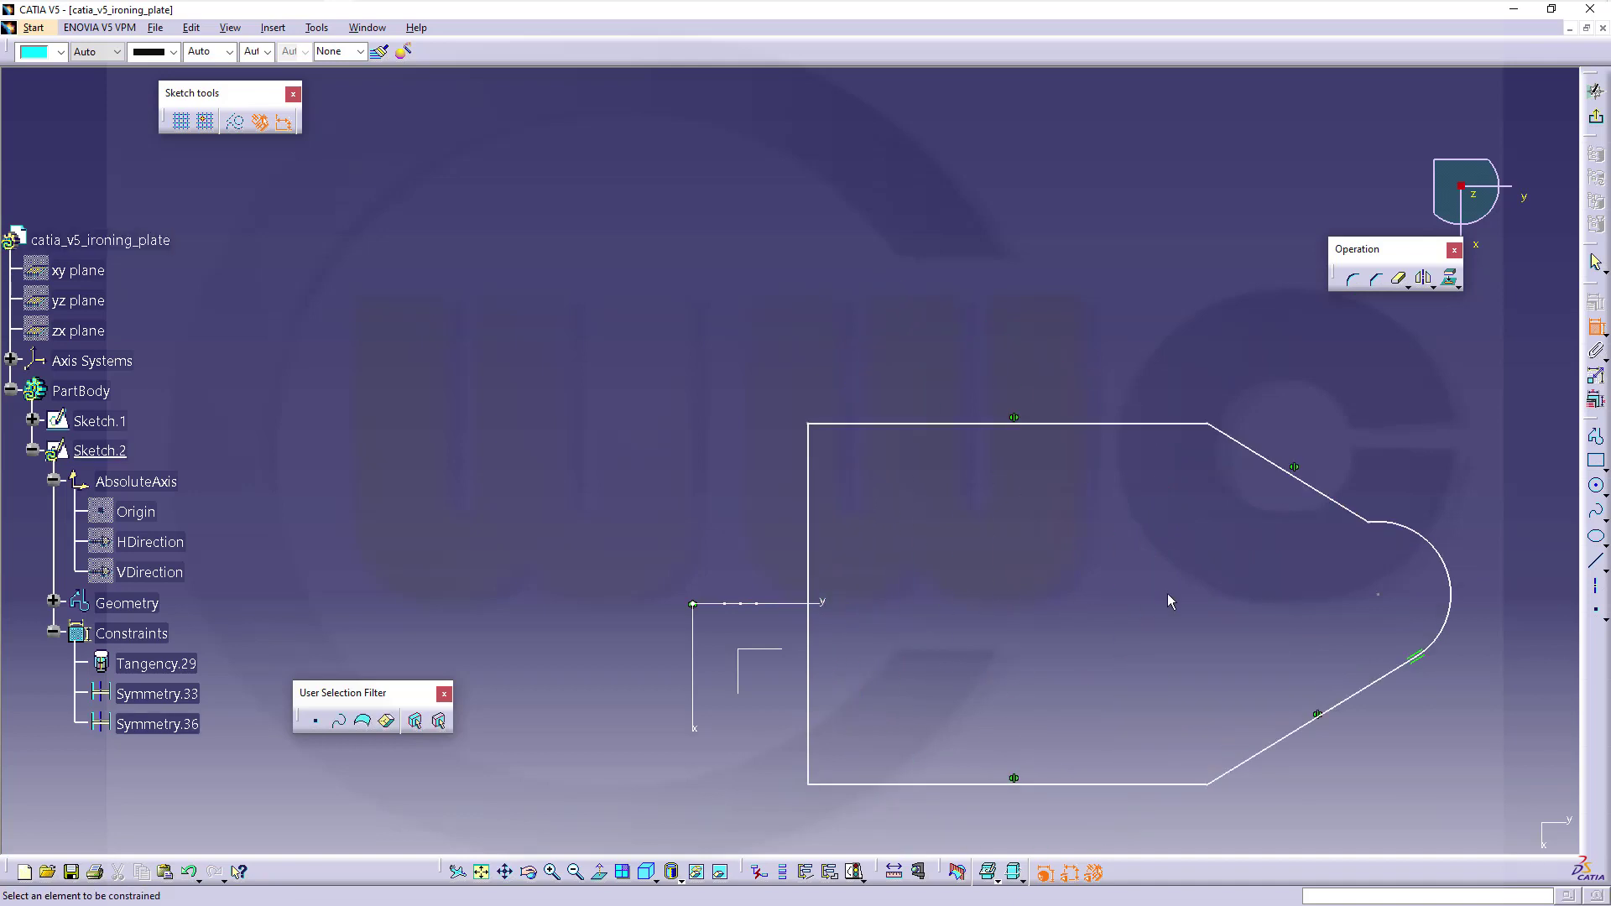
# Step: Make the upper slanted edge tangent to the tip arc
pyautogui.click(1331, 500)
pyautogui.click(1399, 530)
pyautogui.rightClick(1318, 552)
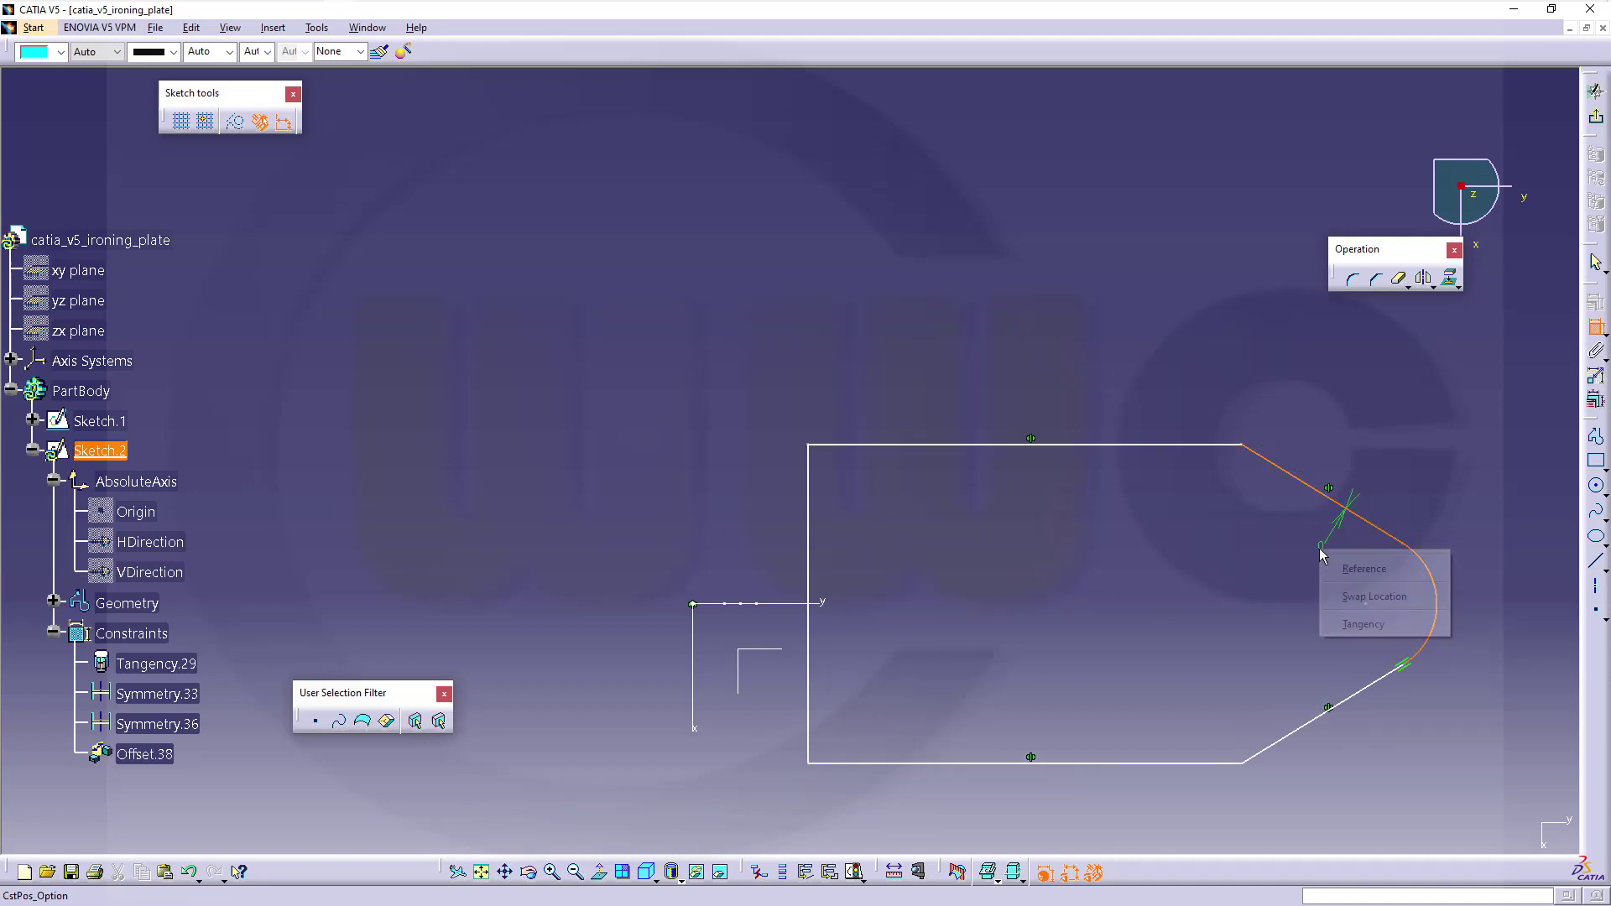
pyautogui.click(1361, 624)
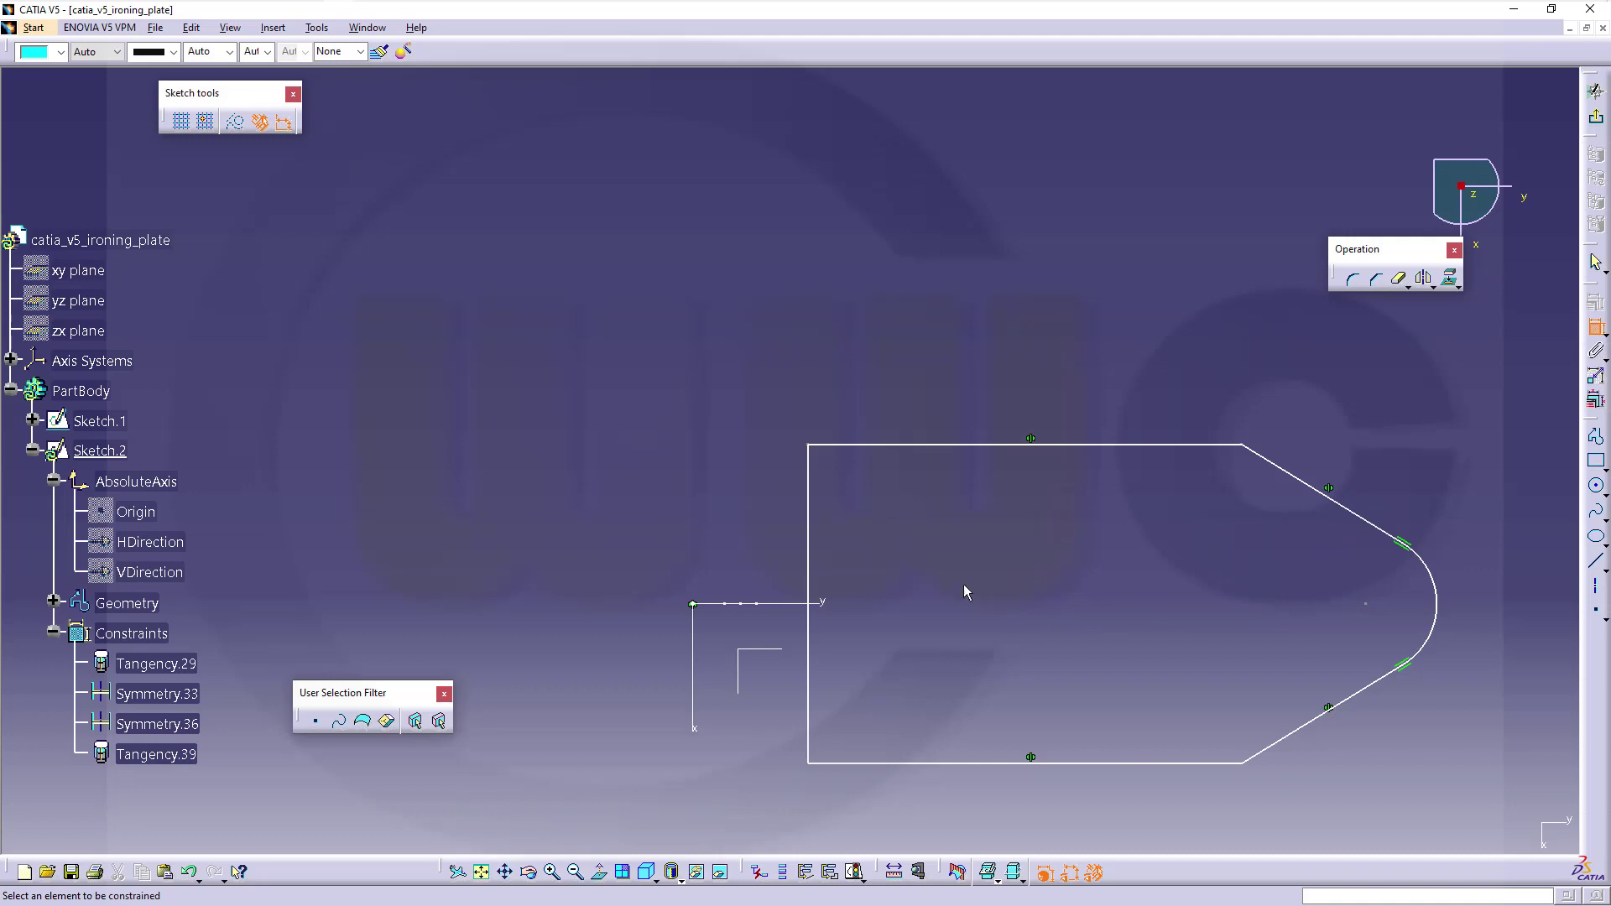
# Step: Make the back edge coincident with the vertical axis
pyautogui.click(813, 547)
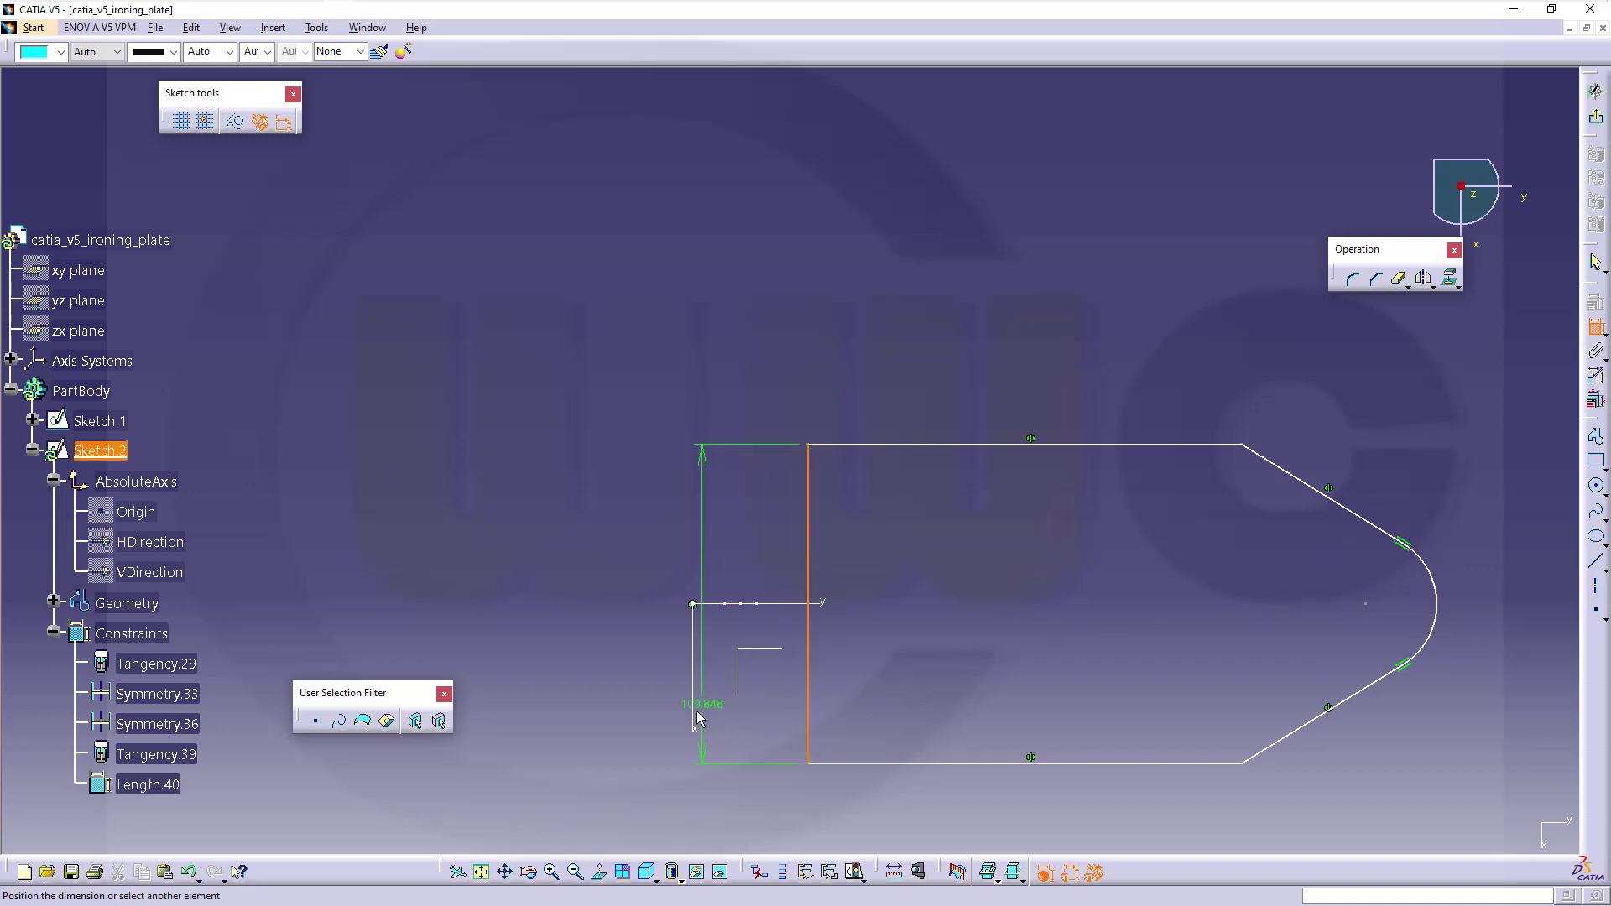
pyautogui.click(693, 719)
pyautogui.rightClick(657, 539)
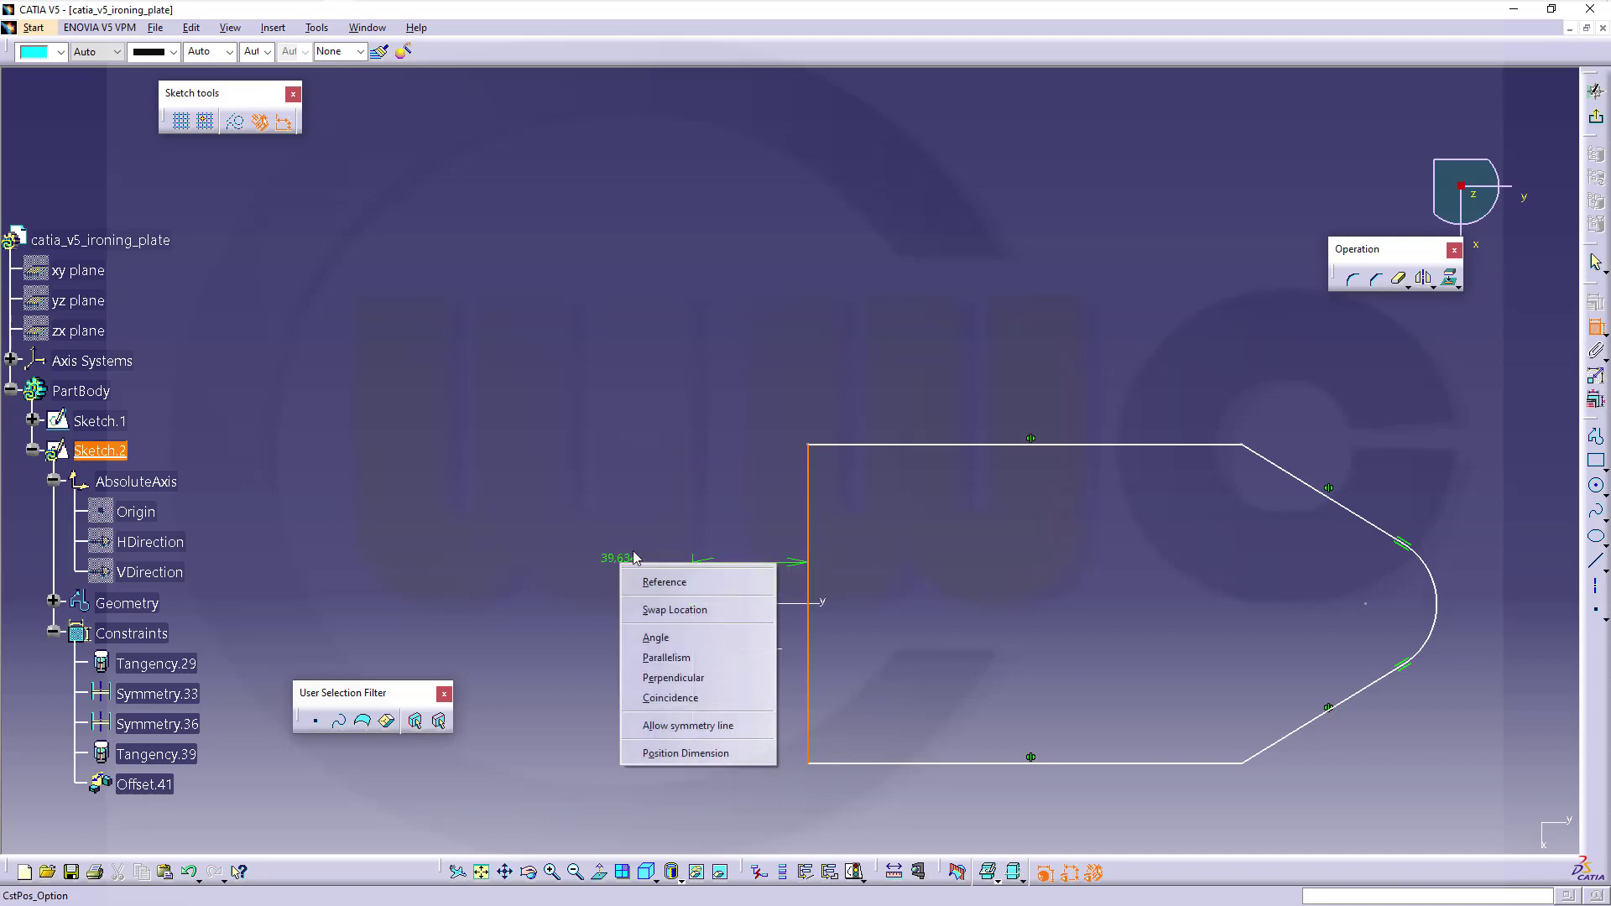
pyautogui.click(717, 698)
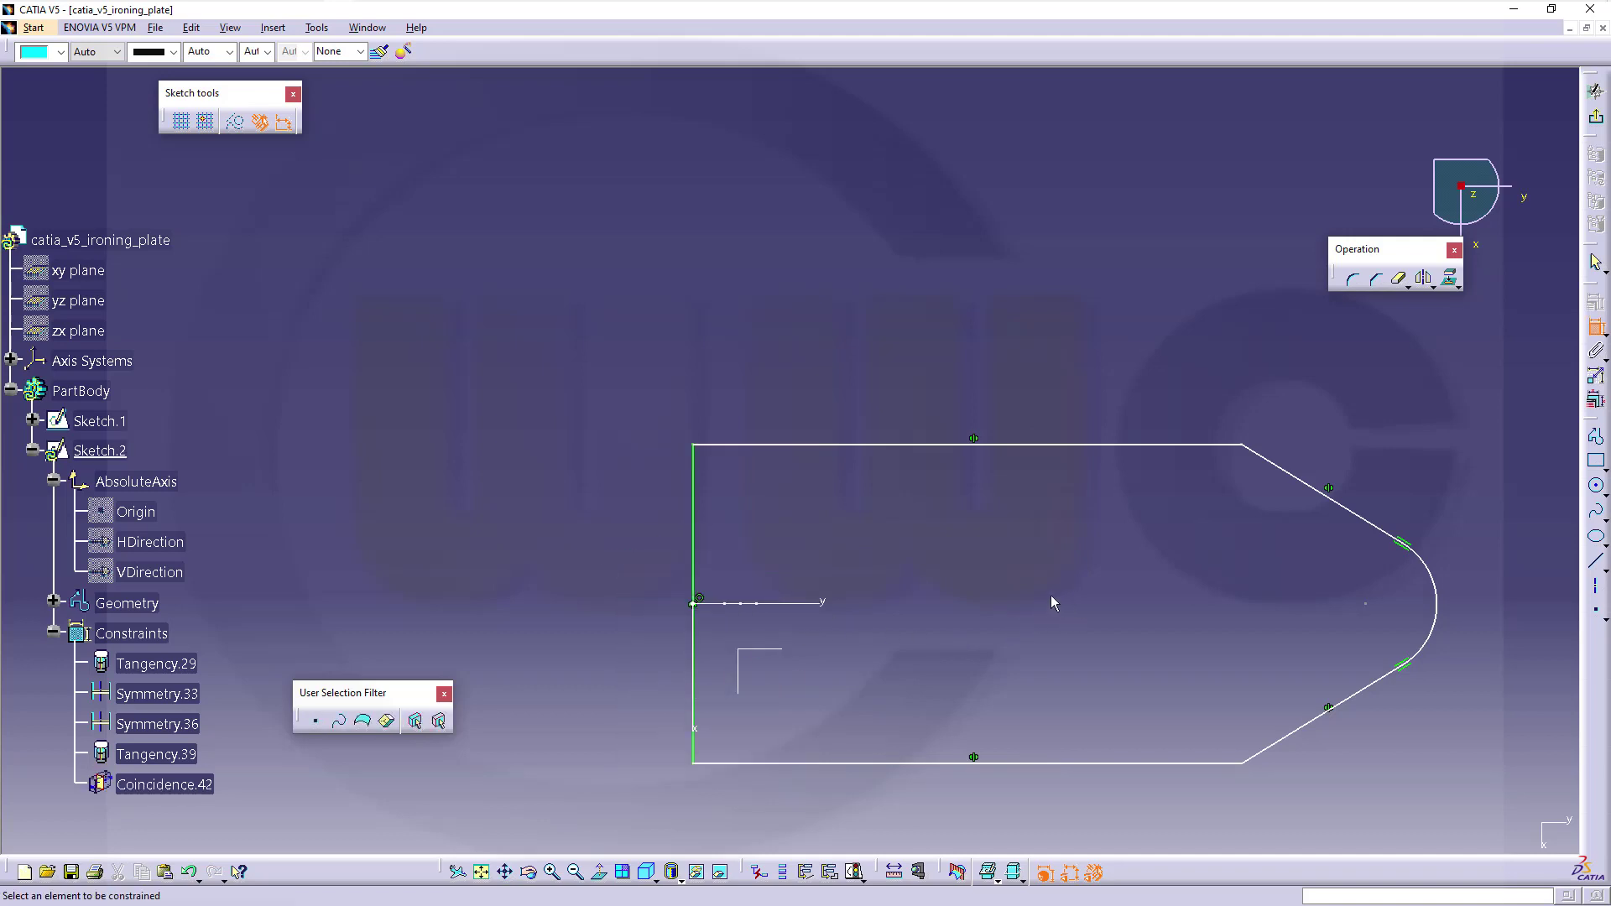
pyautogui.click(697, 478)
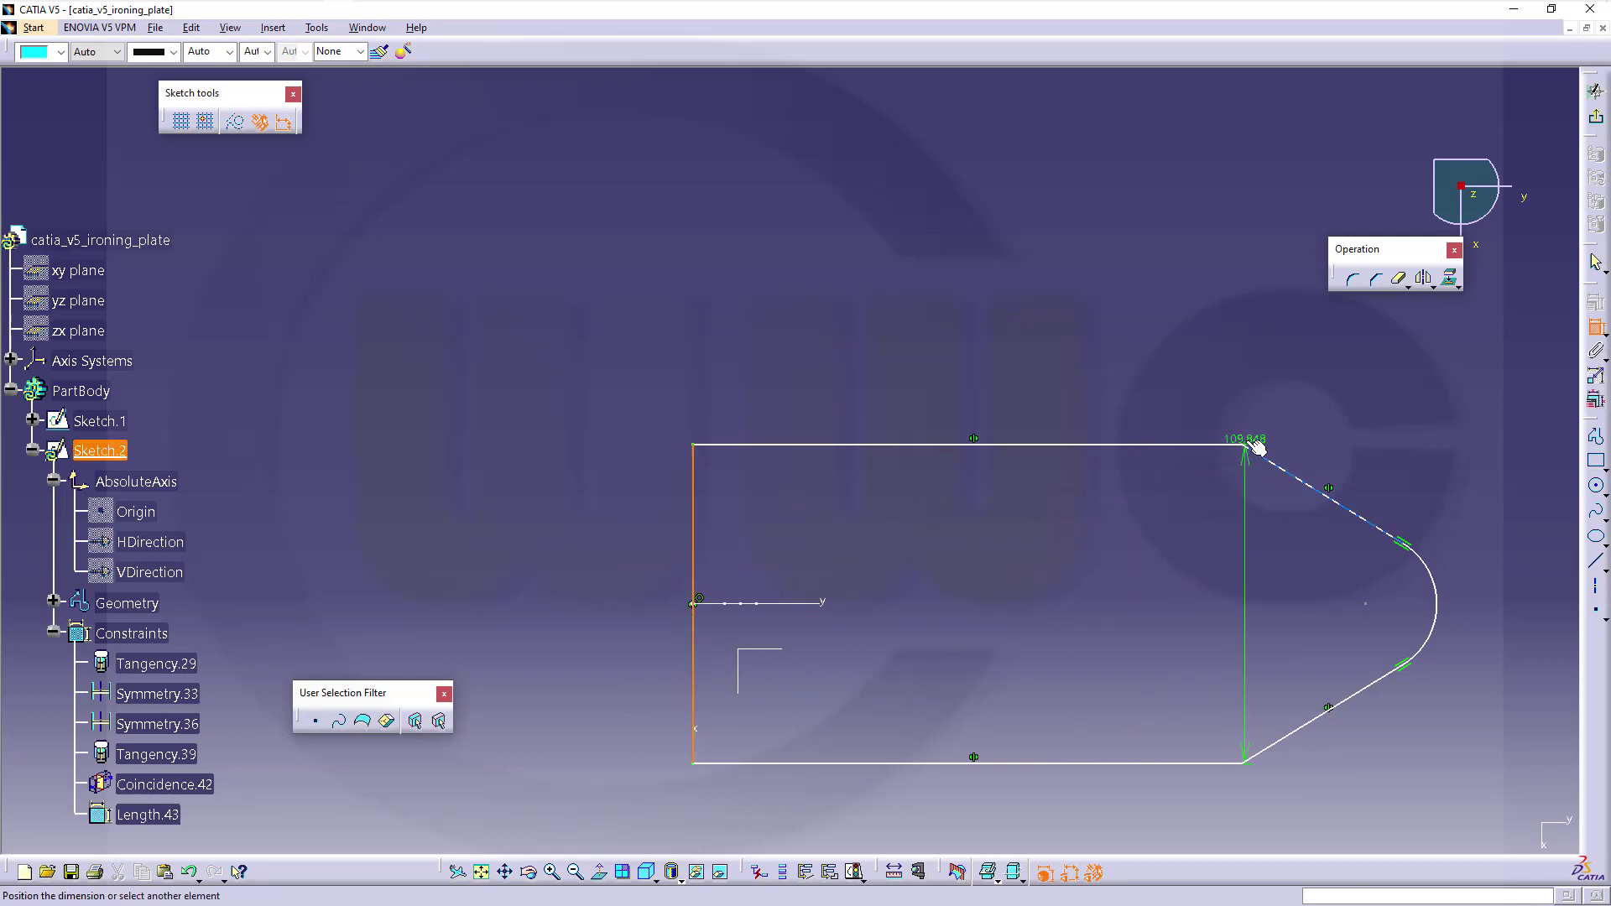
# Step: Dimension the straight section from the left edge to the angled corner as 180 mm
pyautogui.press('Escape')
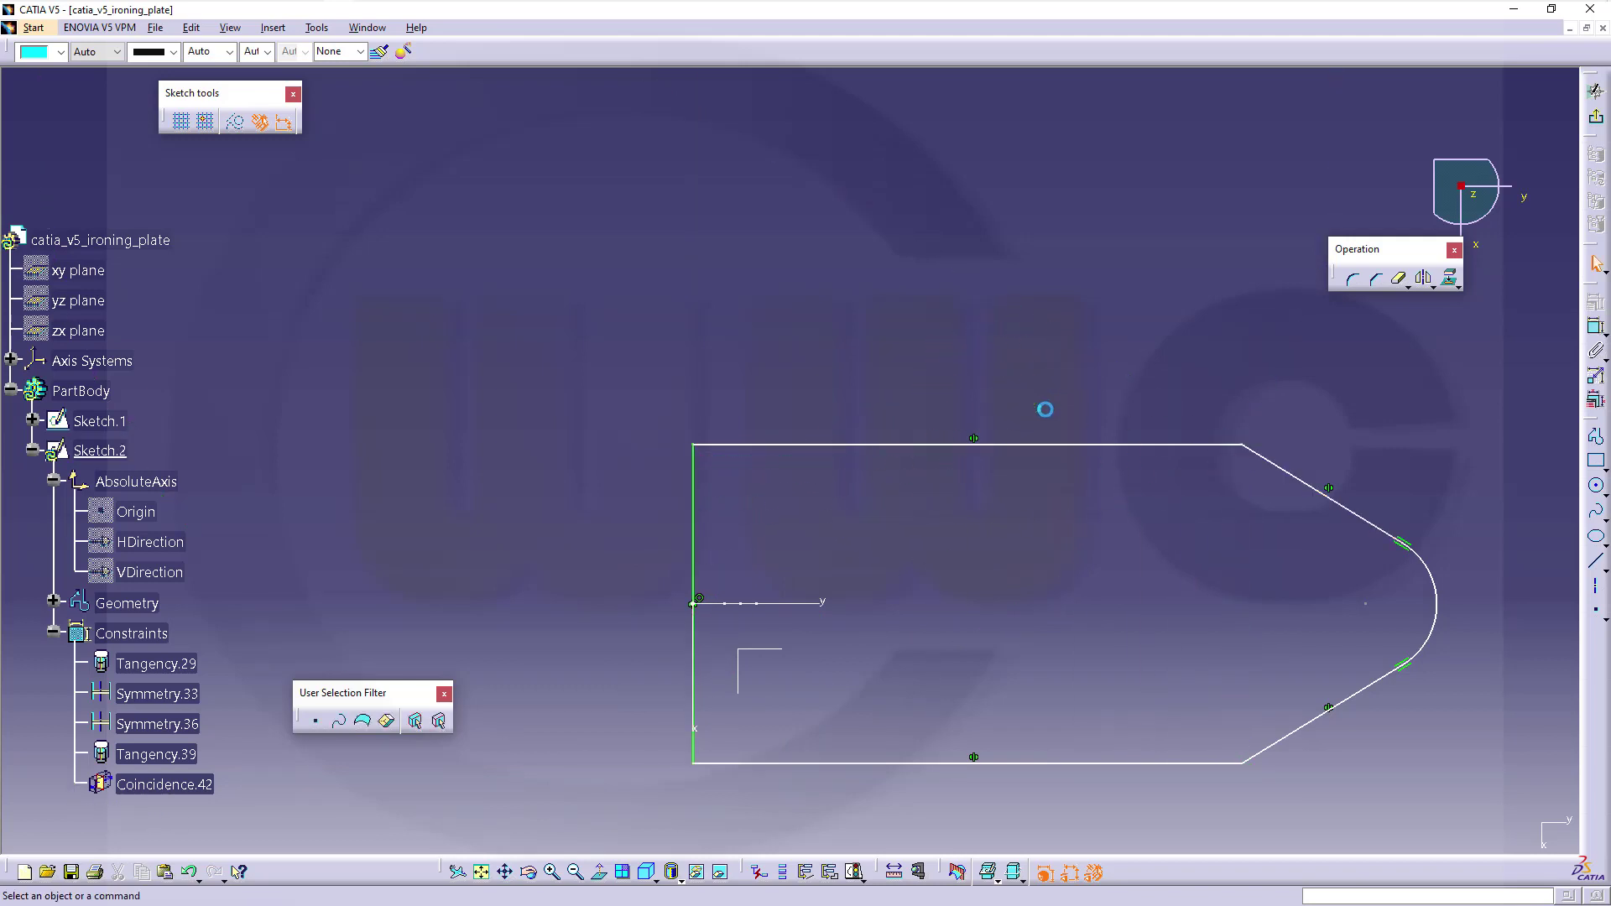
pyautogui.click(1595, 328)
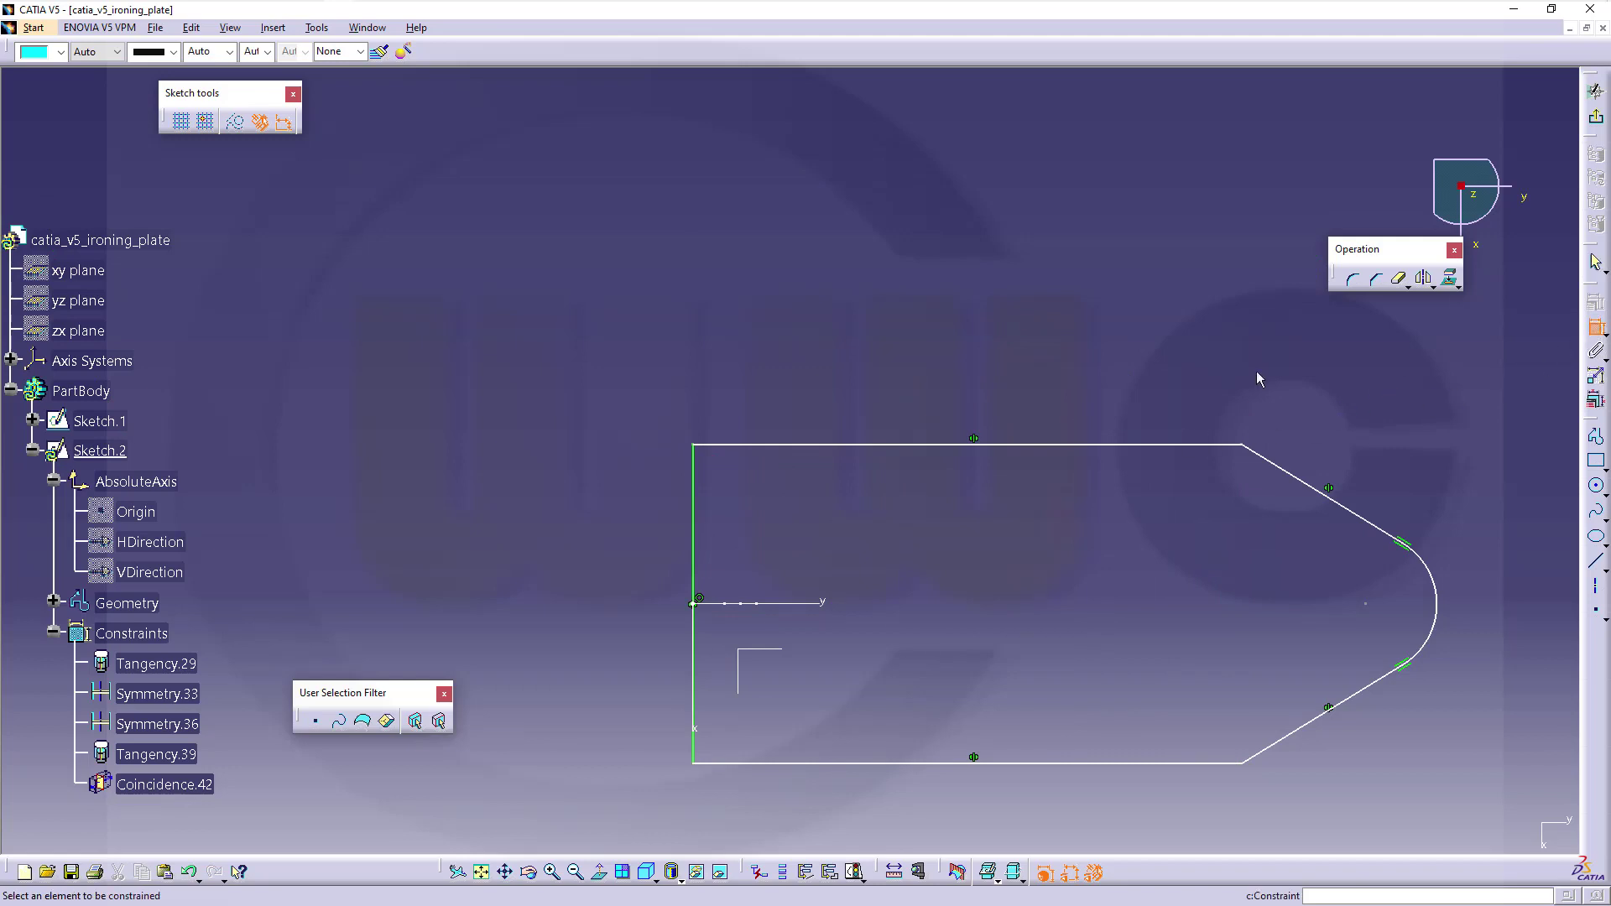
pyautogui.click(698, 527)
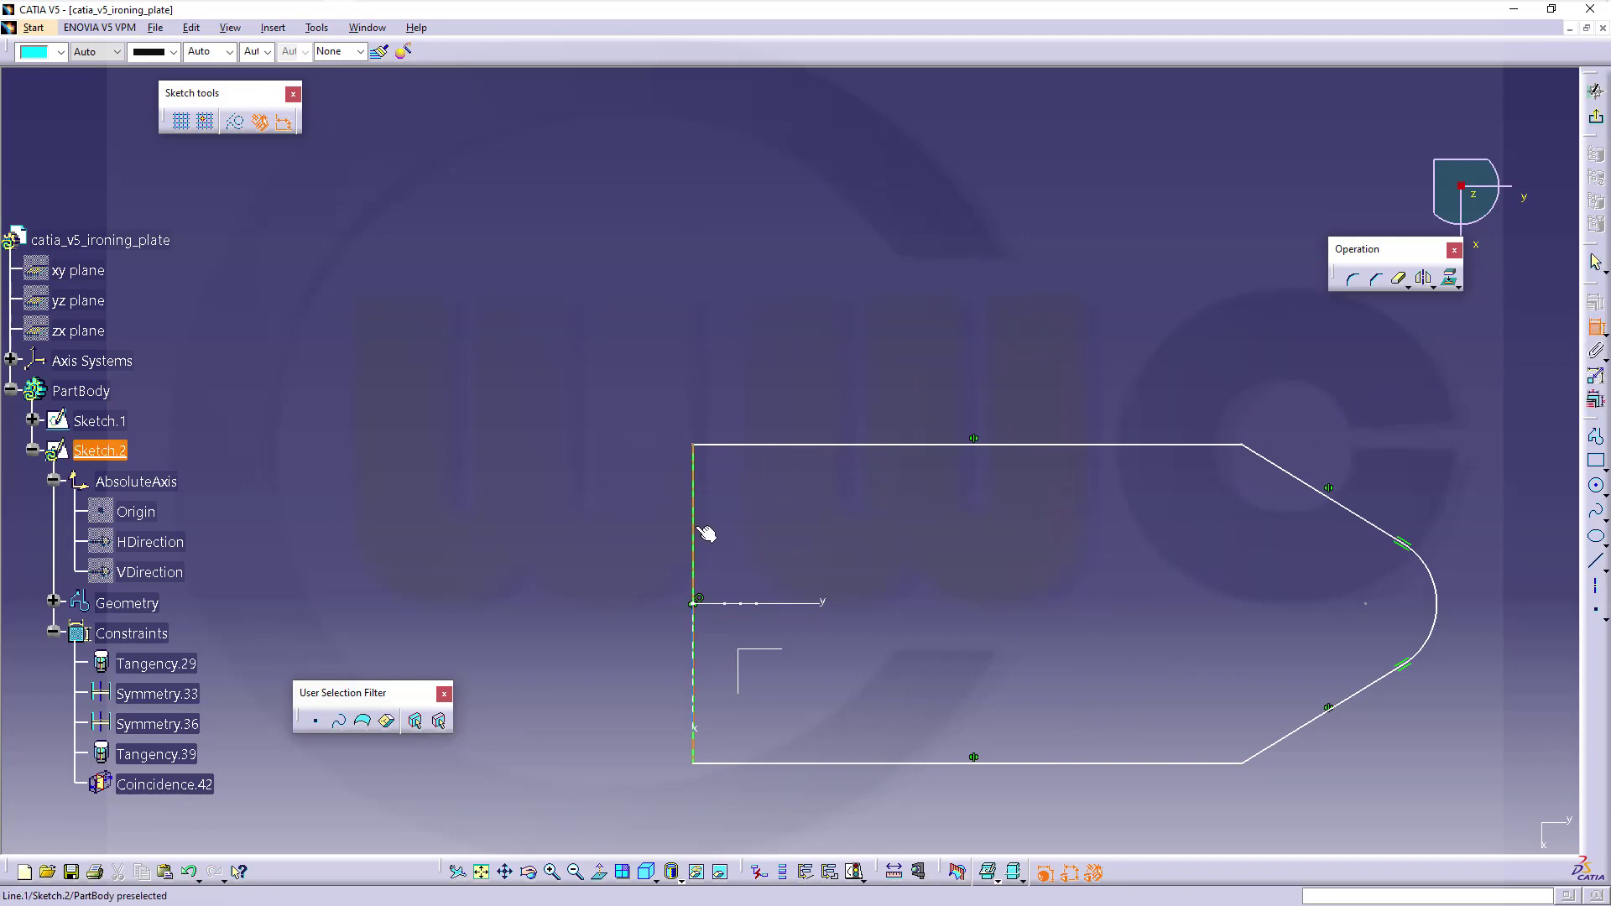
pyautogui.click(1242, 449)
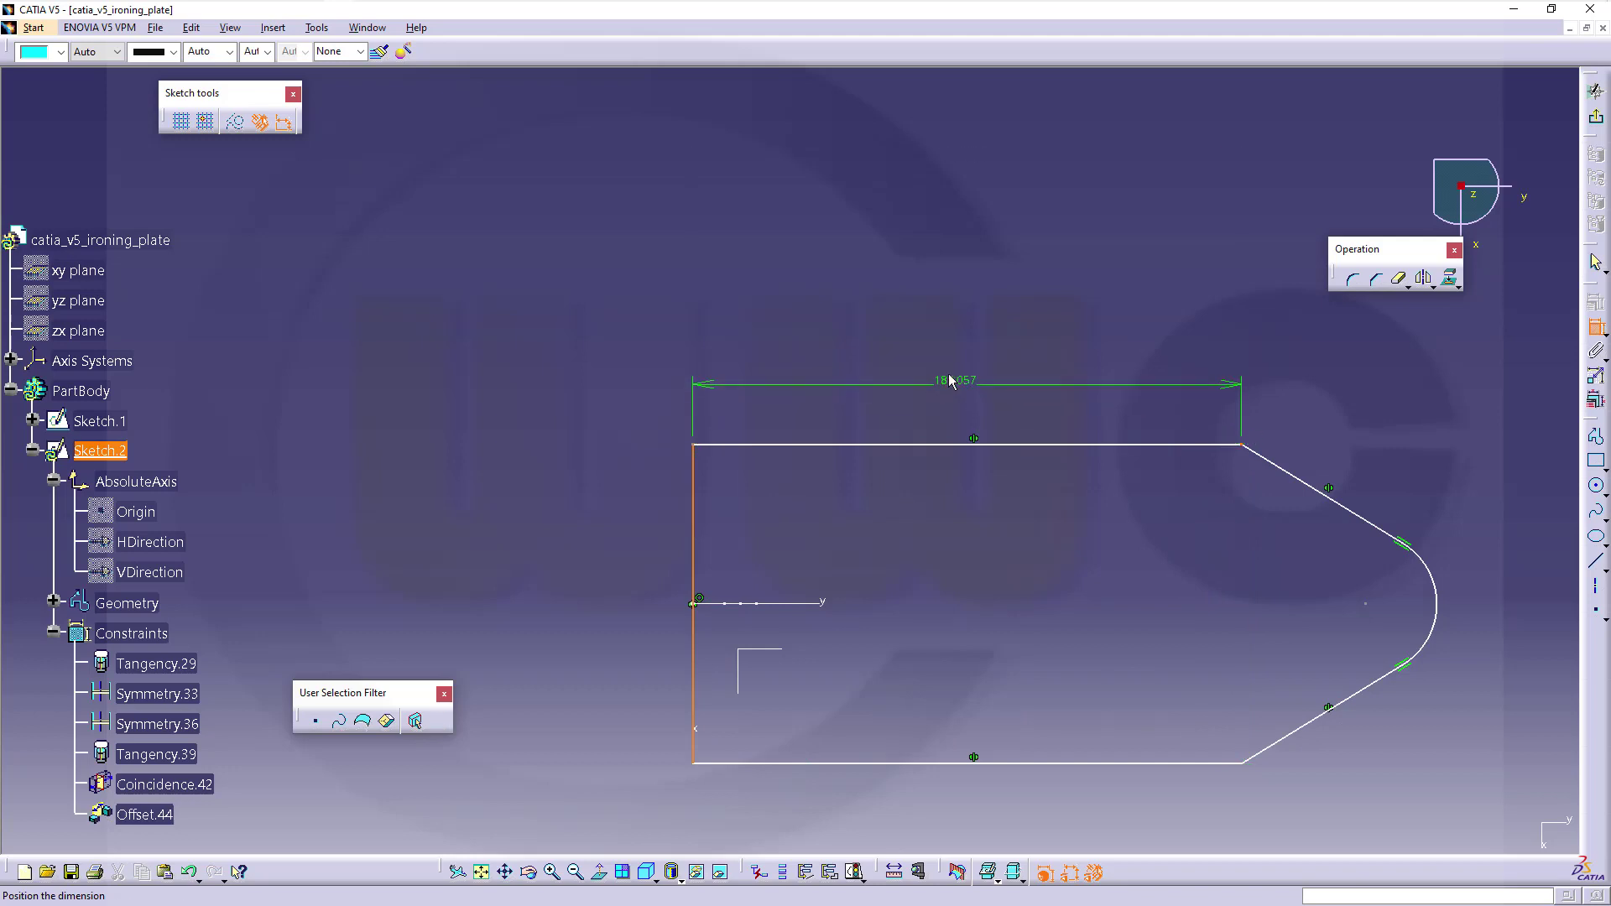
pyautogui.click(948, 341)
pyautogui.doubleClick(947, 339)
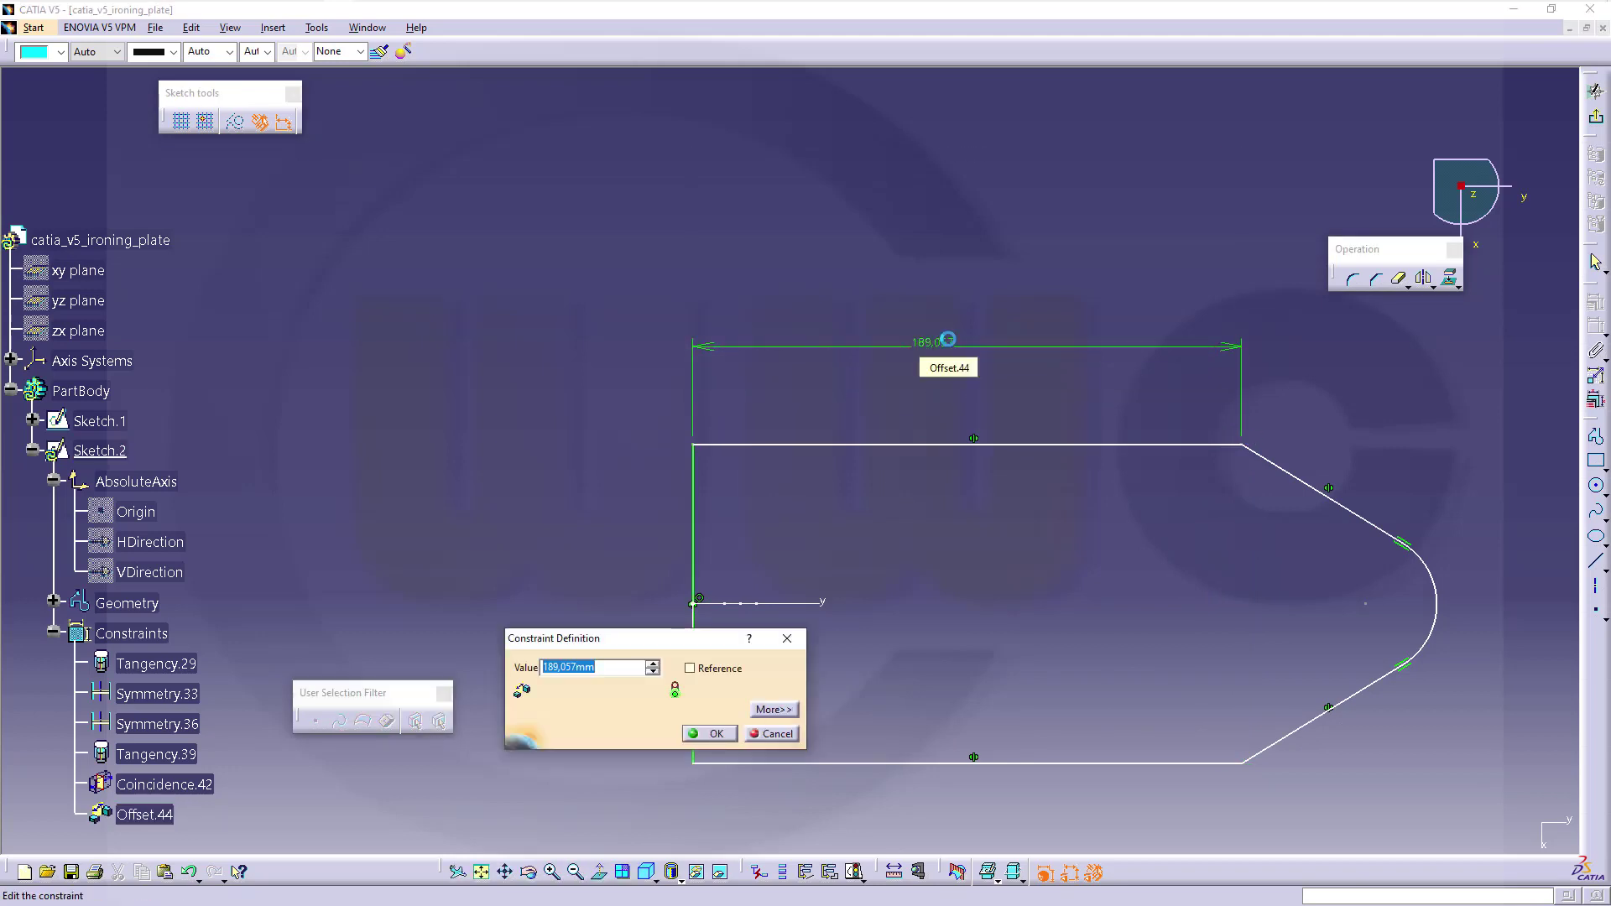
pyautogui.write('180')
pyautogui.press('Return')
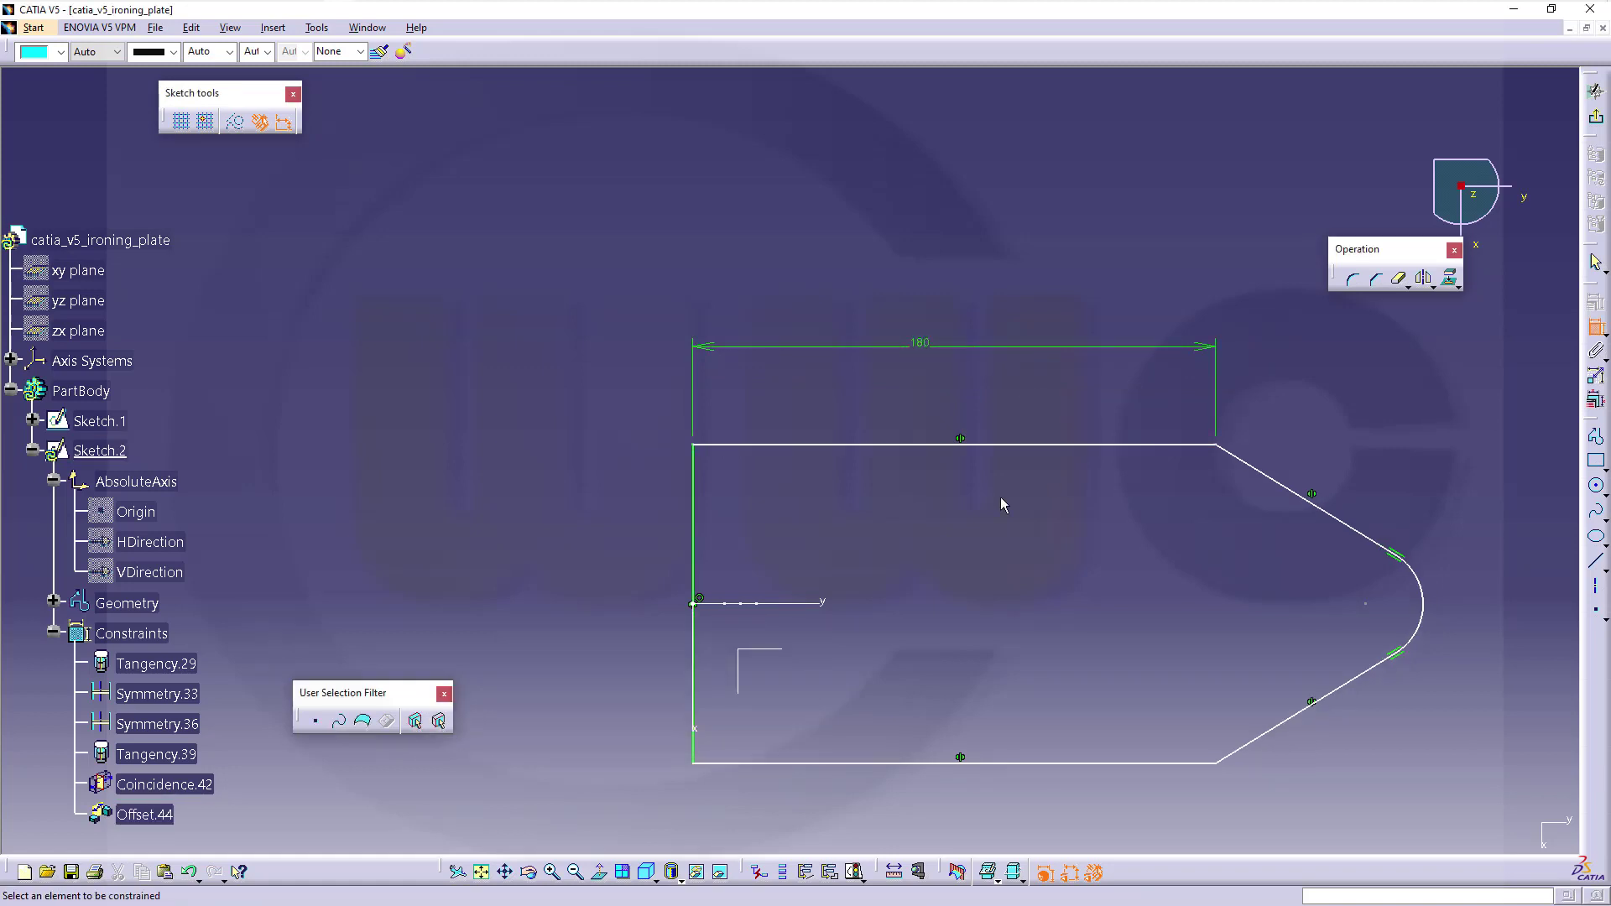
# Step: Dimension the left edge to the arc centre at 275, then change it to 240
pyautogui.click(697, 524)
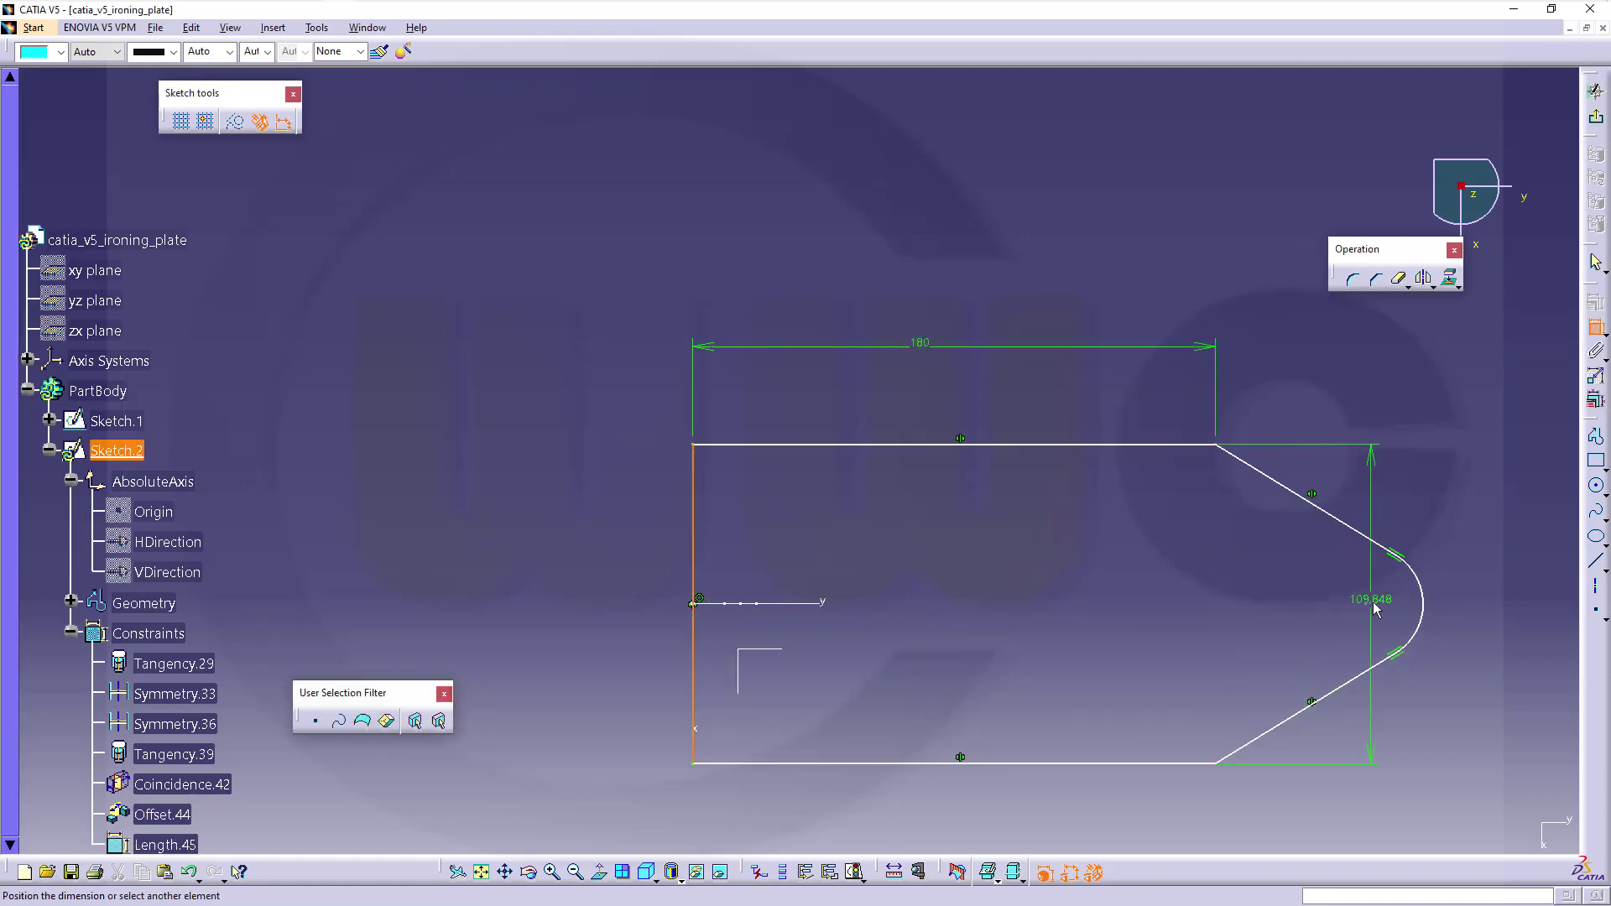
pyautogui.click(1368, 604)
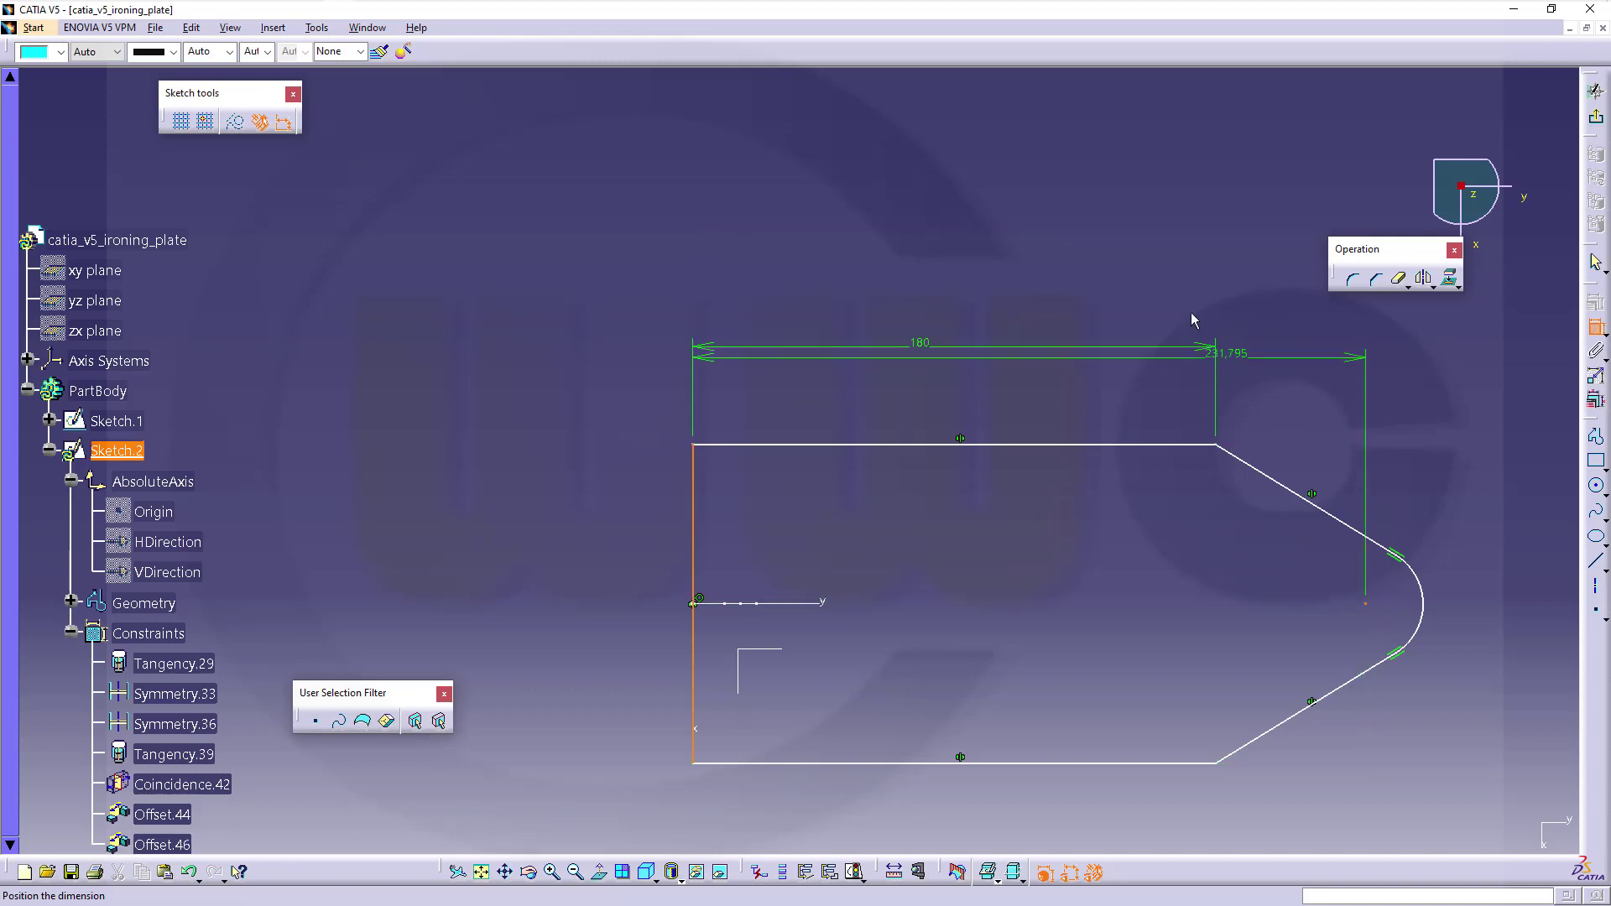
pyautogui.click(1133, 274)
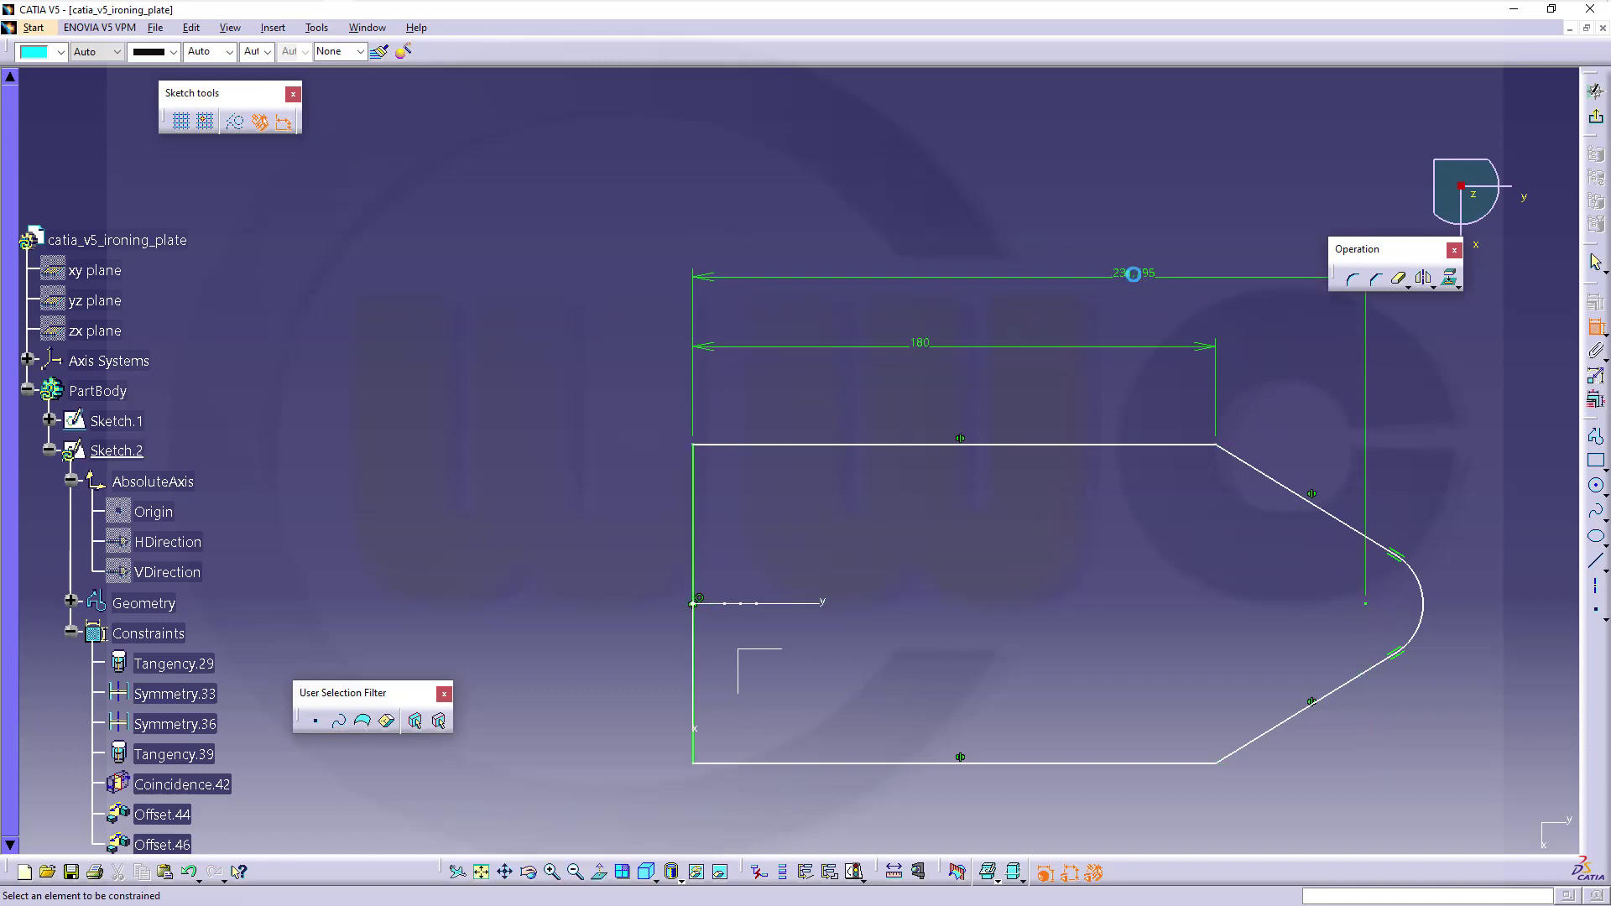
pyautogui.doubleClick(1134, 275)
pyautogui.write('275')
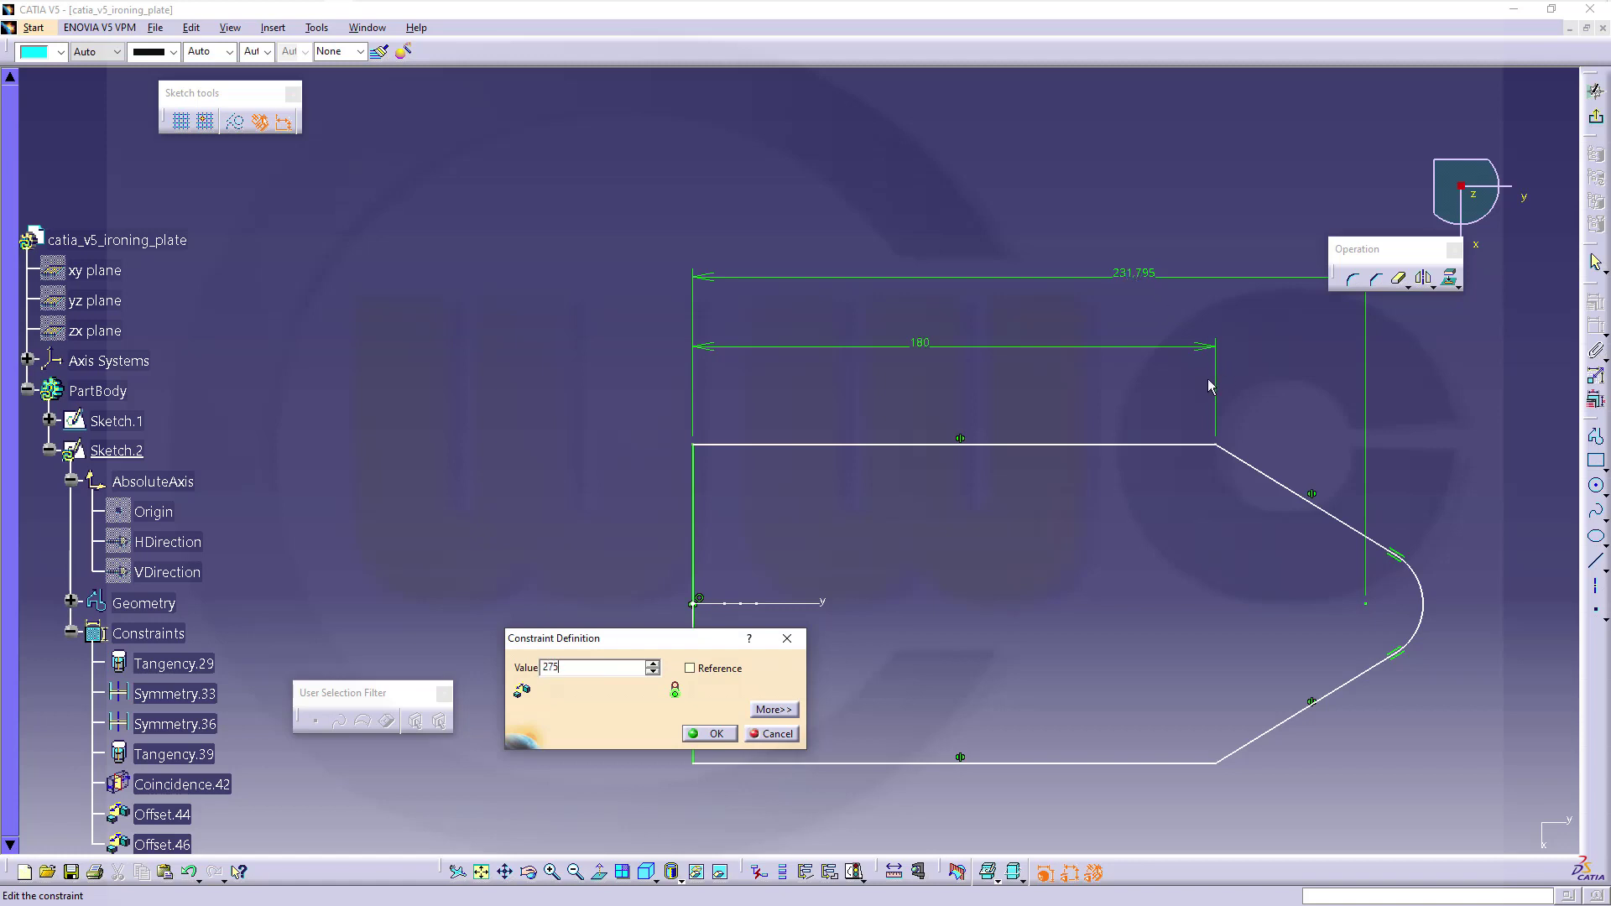
pyautogui.press('Return')
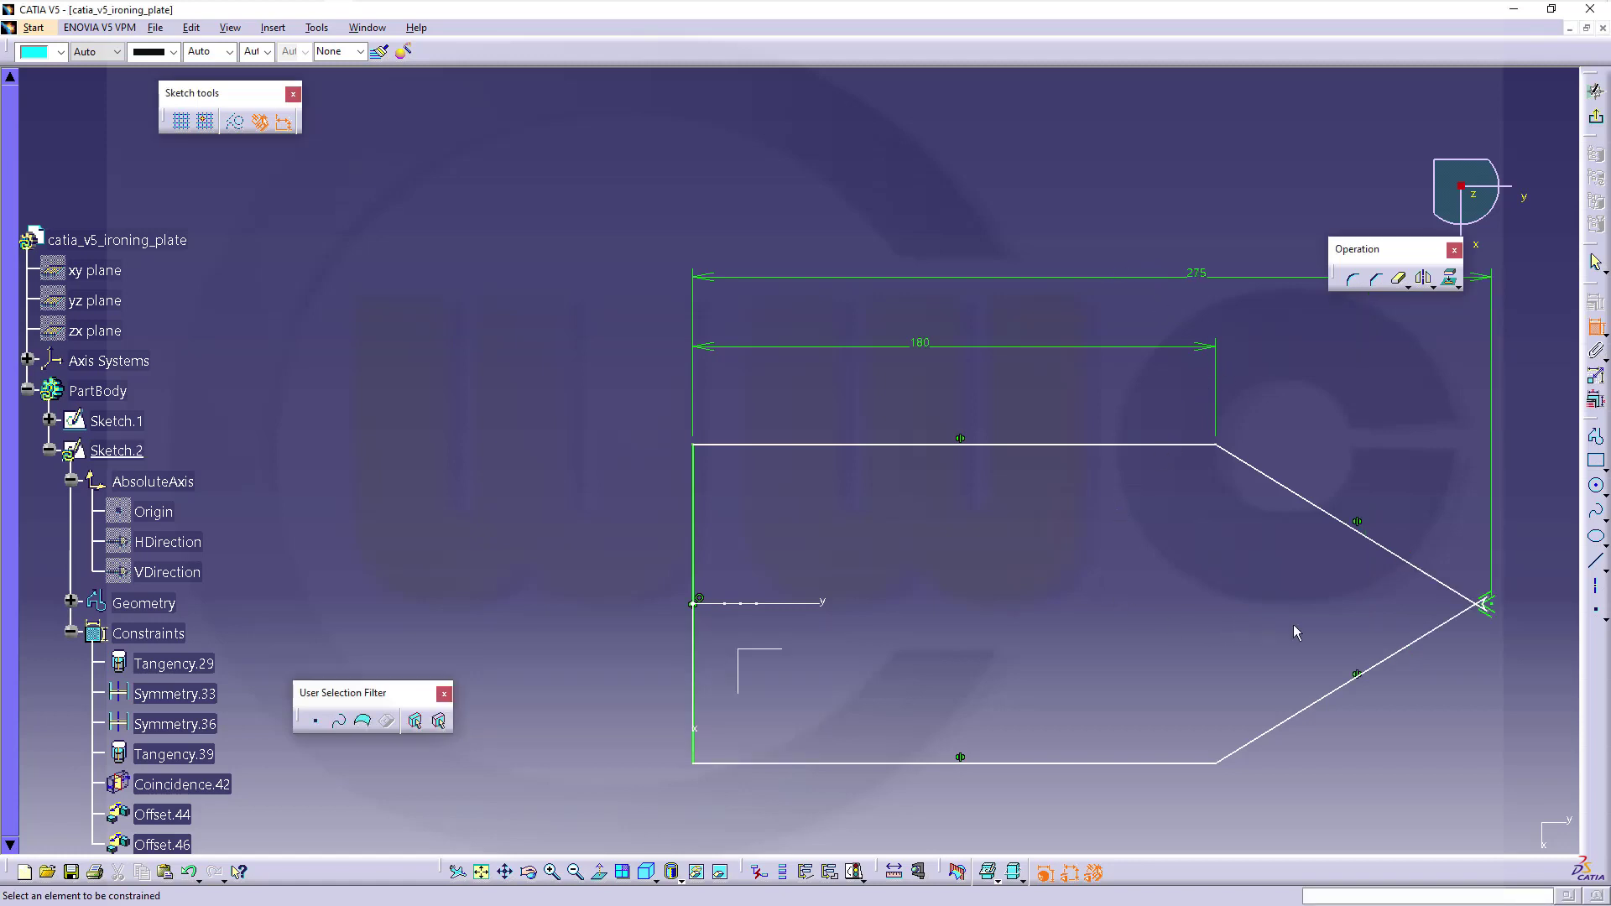
pyautogui.moveTo(1343, 621)
pyautogui.mouseDown(button='middle')
pyautogui.moveTo(1378, 591)
pyautogui.moveTo(1230, 600)
pyautogui.moveTo(945, 453)
pyautogui.mouseUp(button='middle')
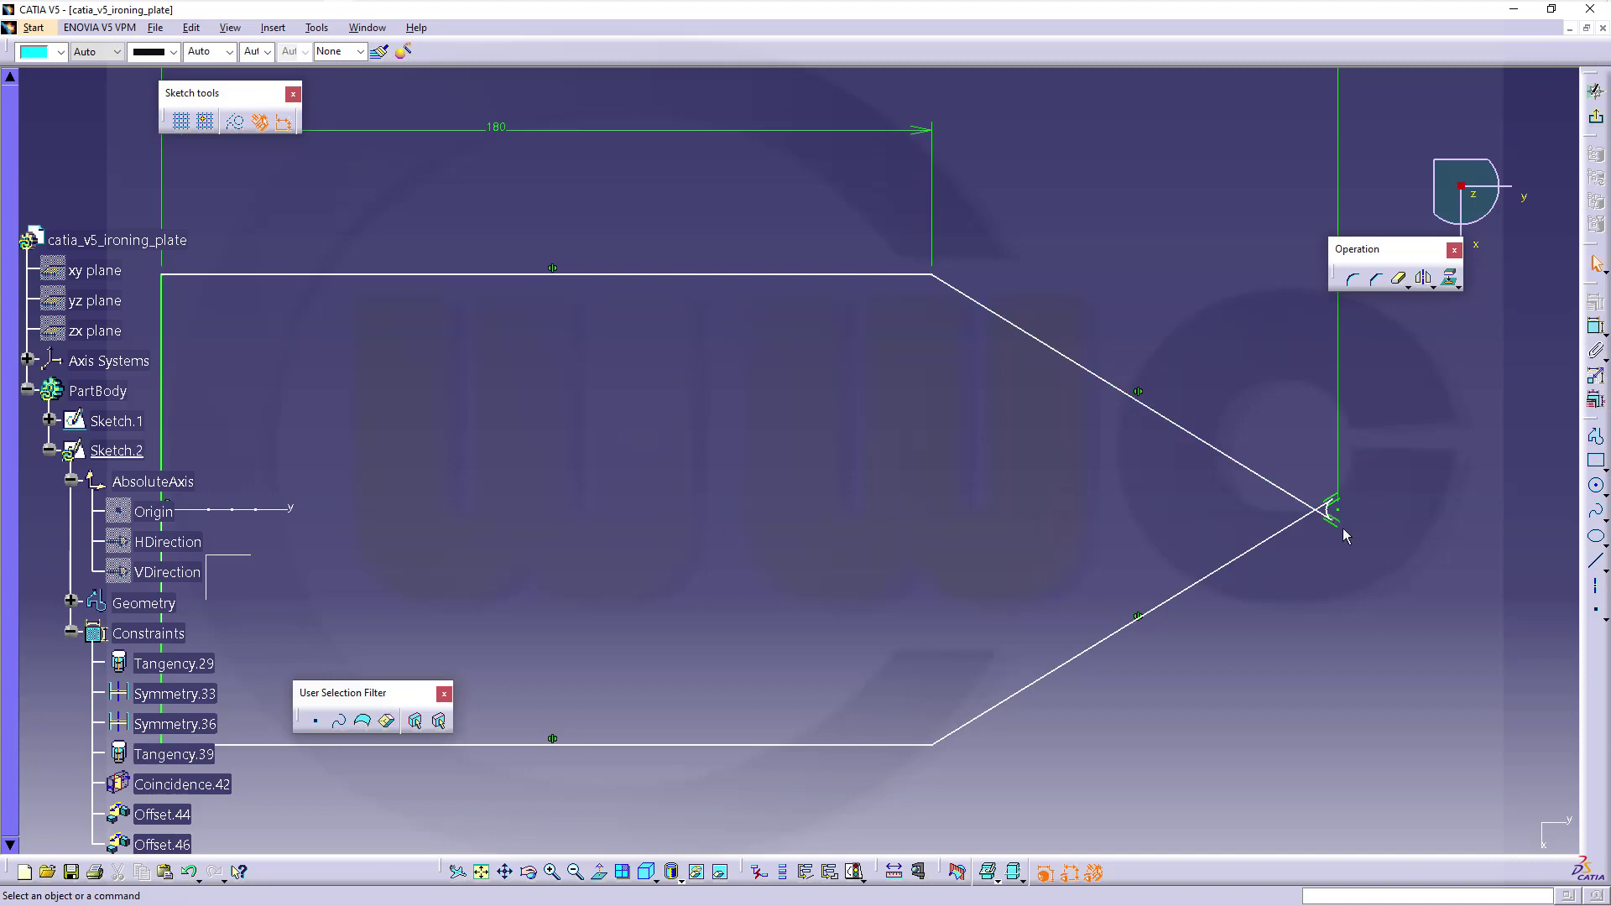
pyautogui.moveTo(1022, 449); pyautogui.dragTo(1044, 536, button='middle')
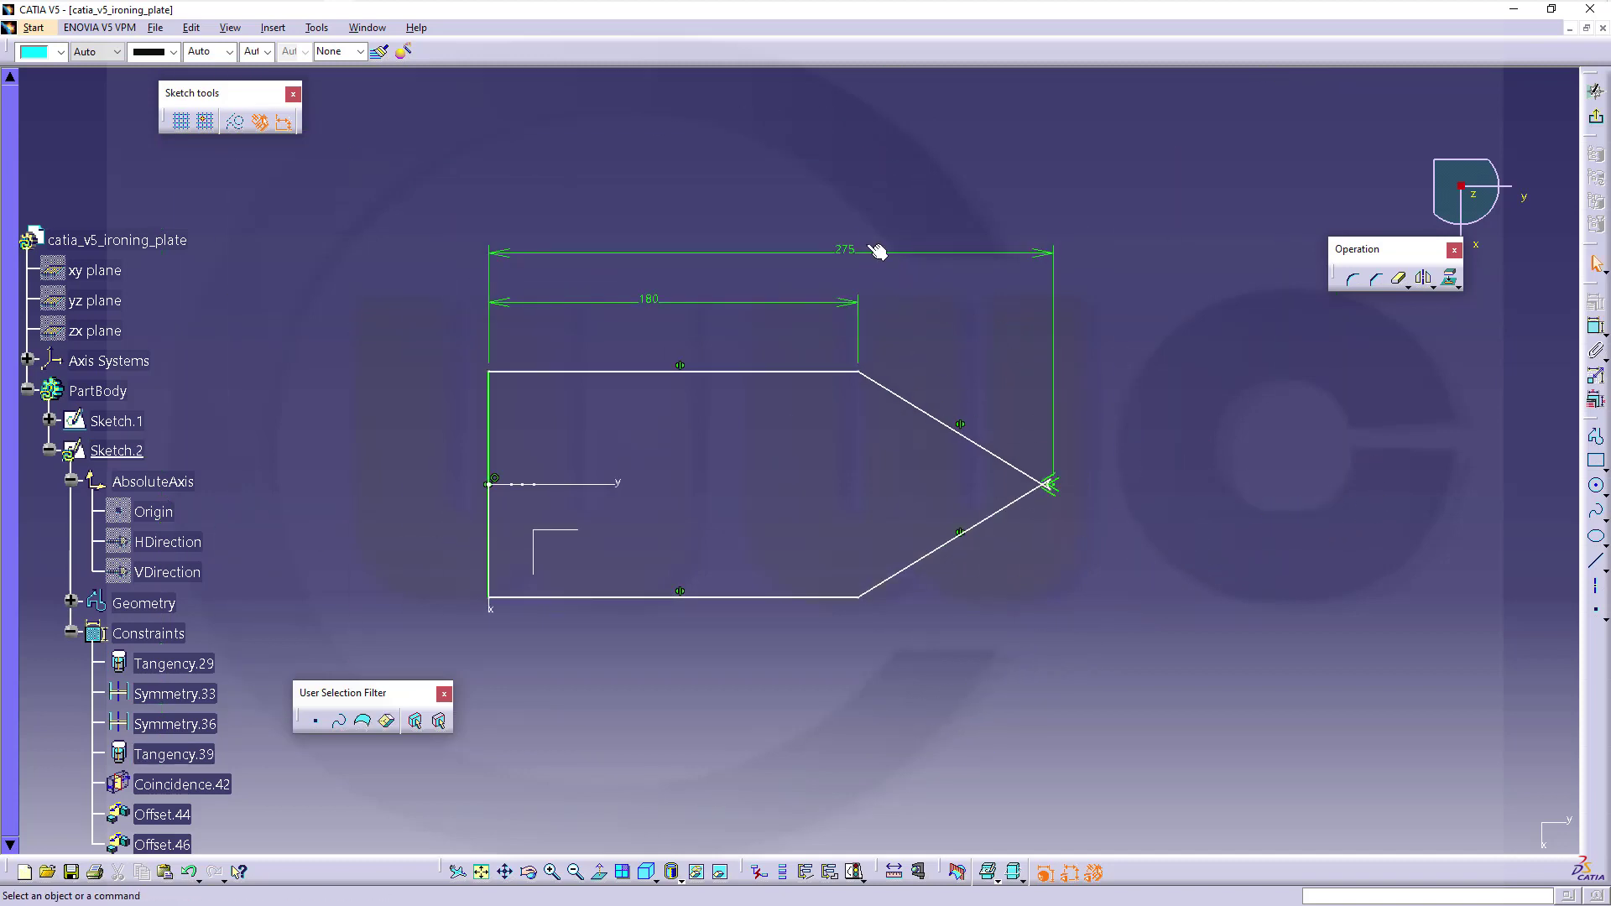
pyautogui.doubleClick(846, 245)
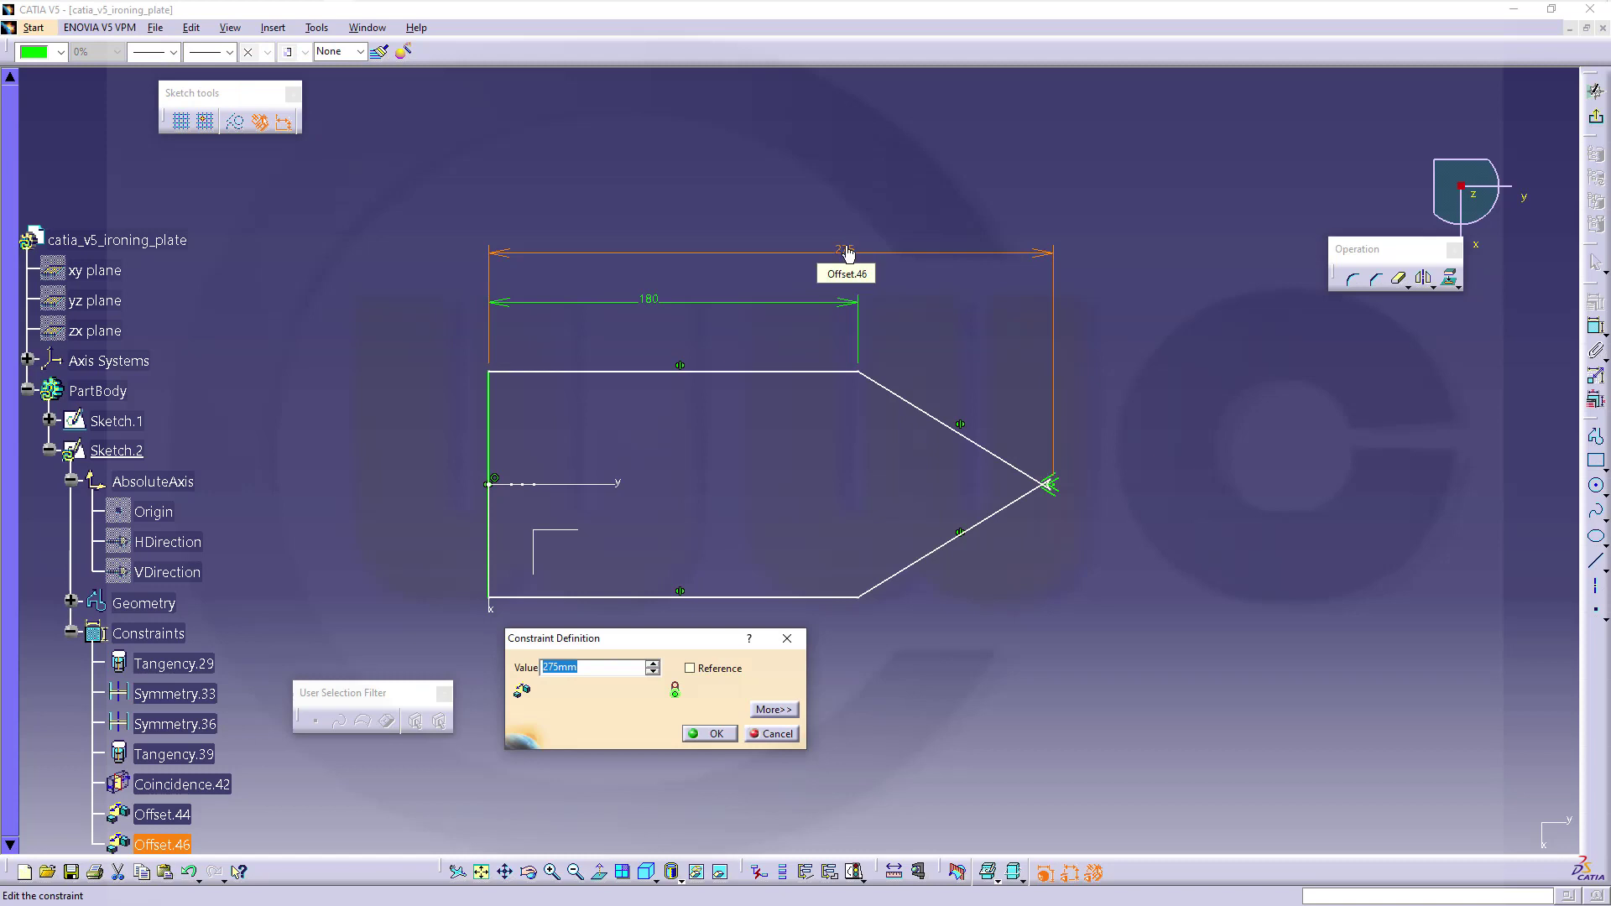
pyautogui.press('XF86AudioRaiseVolume')
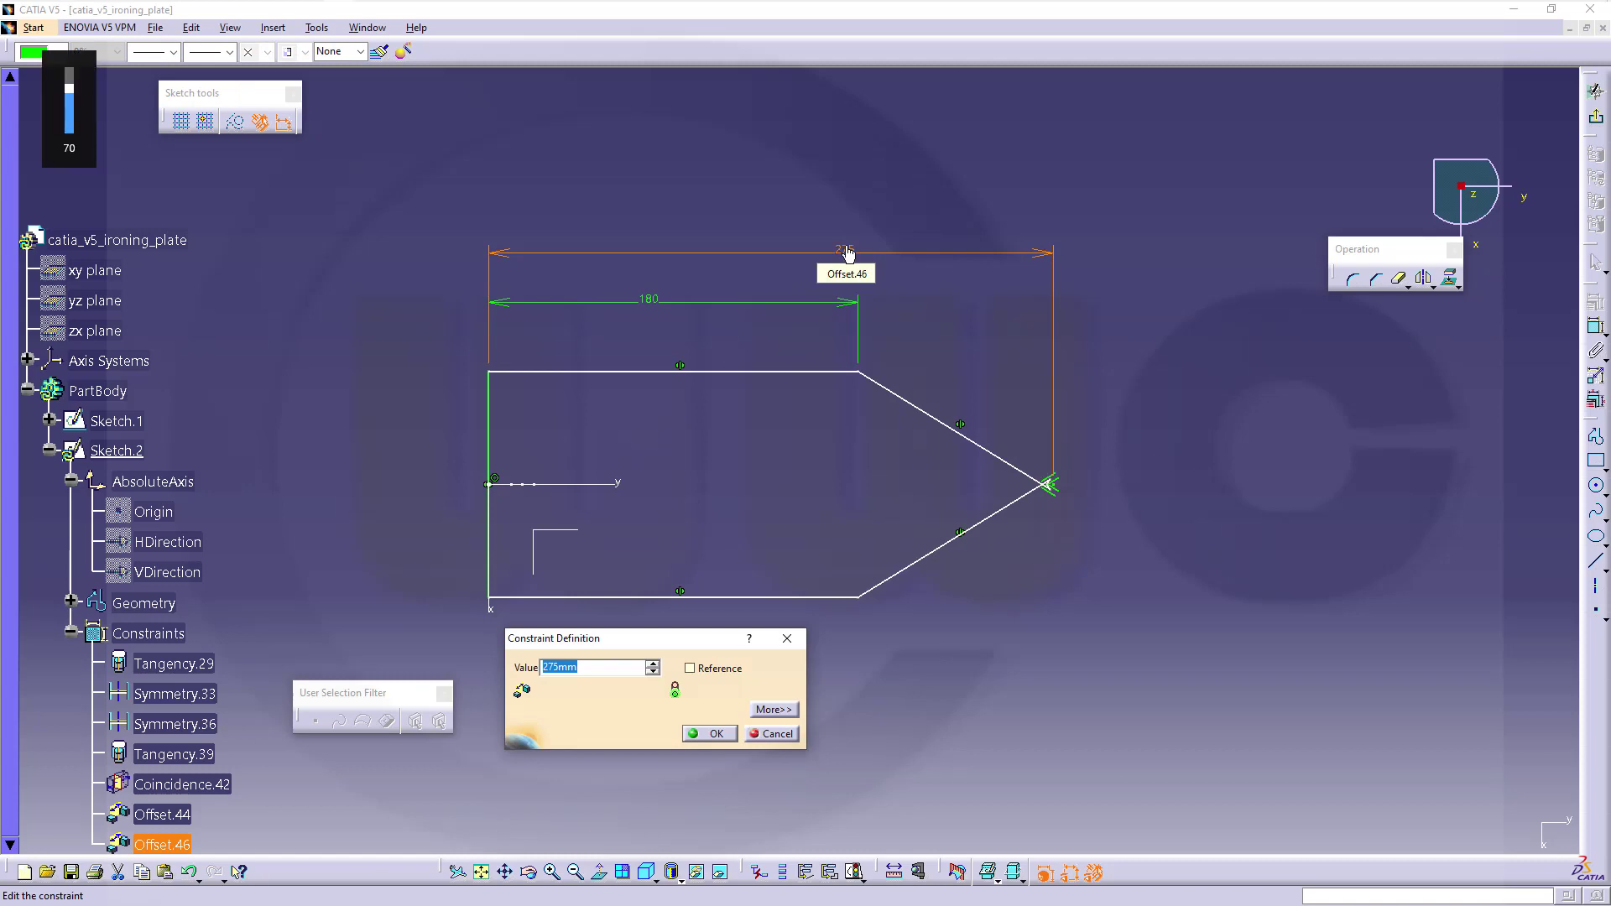
pyautogui.write('240')
pyautogui.press('Return')
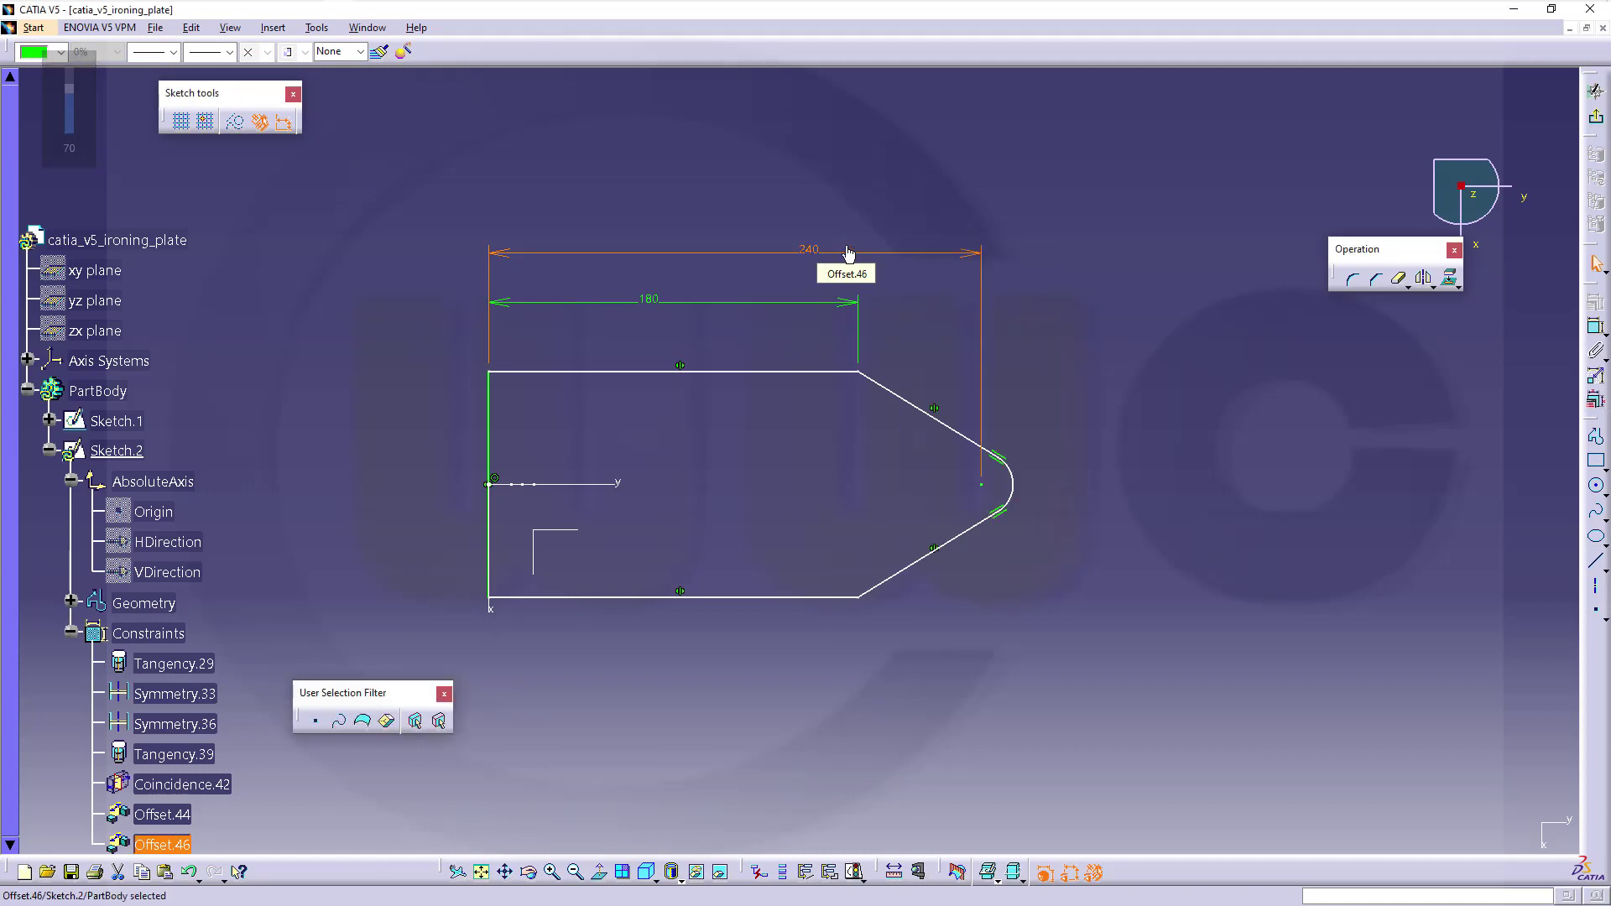
# Step: Give the nose arc a 50 mm radius
pyautogui.click(1596, 329)
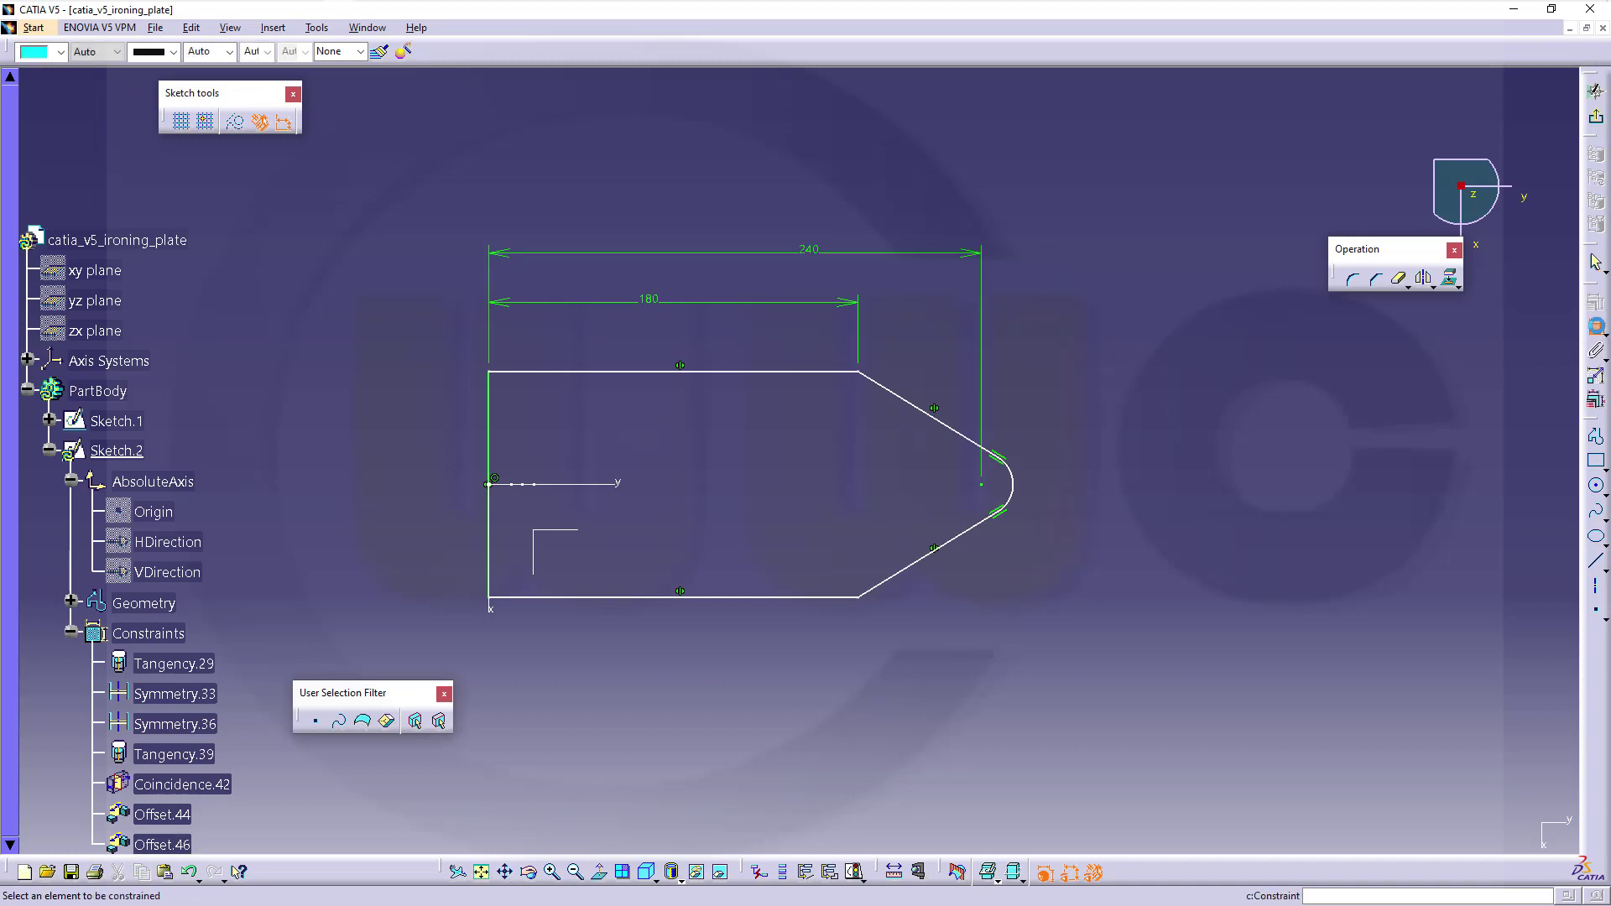
pyautogui.click(1022, 486)
pyautogui.click(1141, 475)
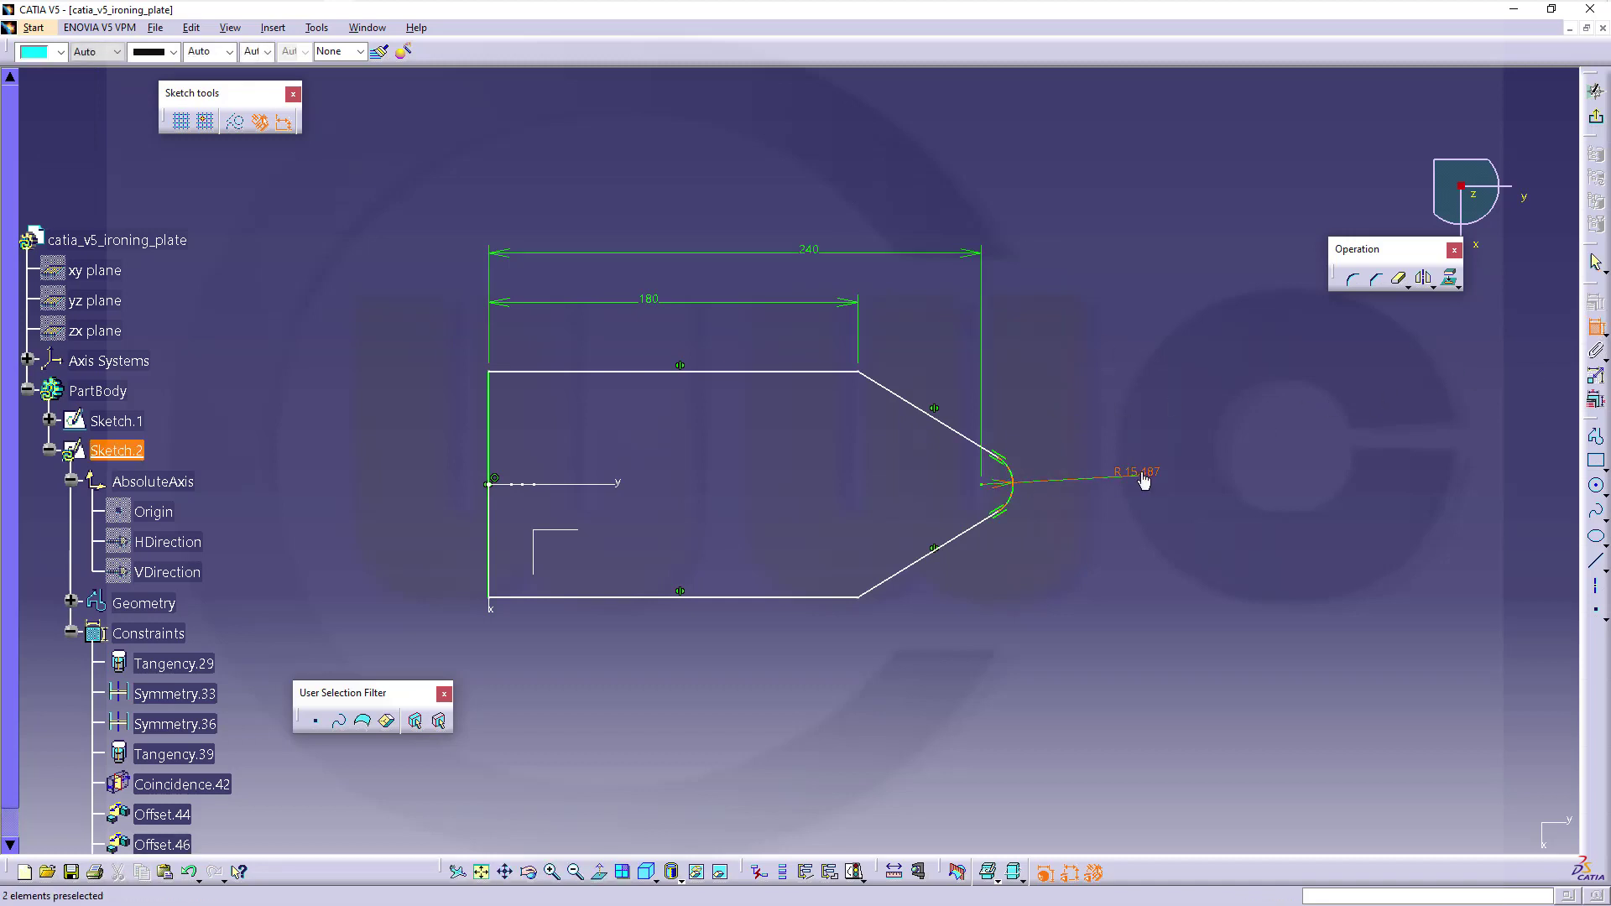
pyautogui.doubleClick(1144, 480)
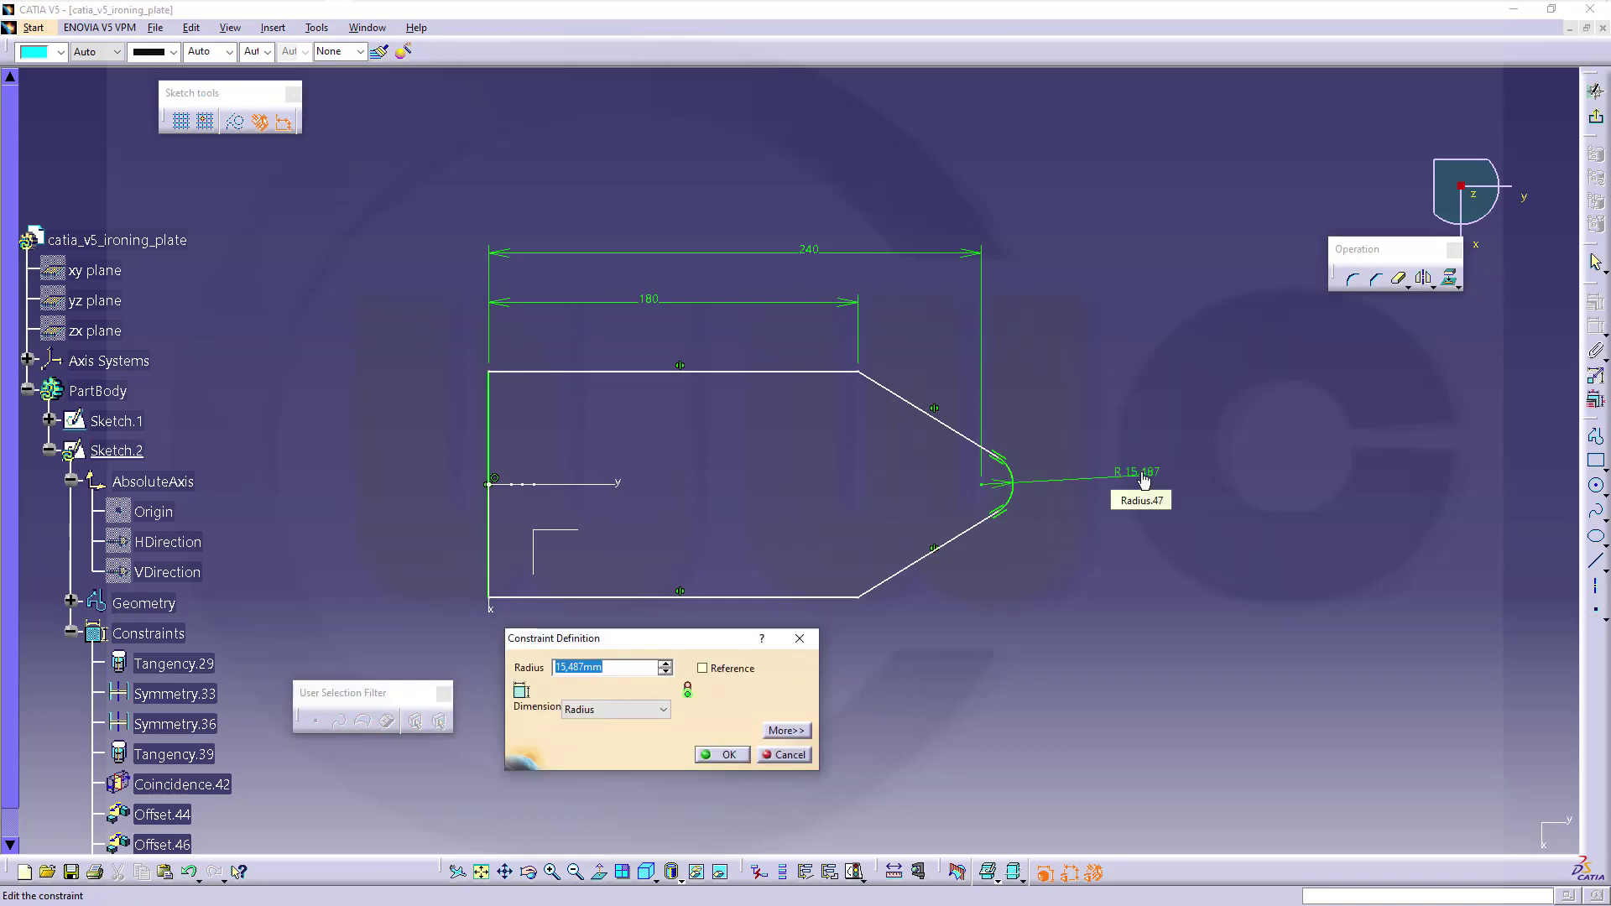
pyautogui.write('5')
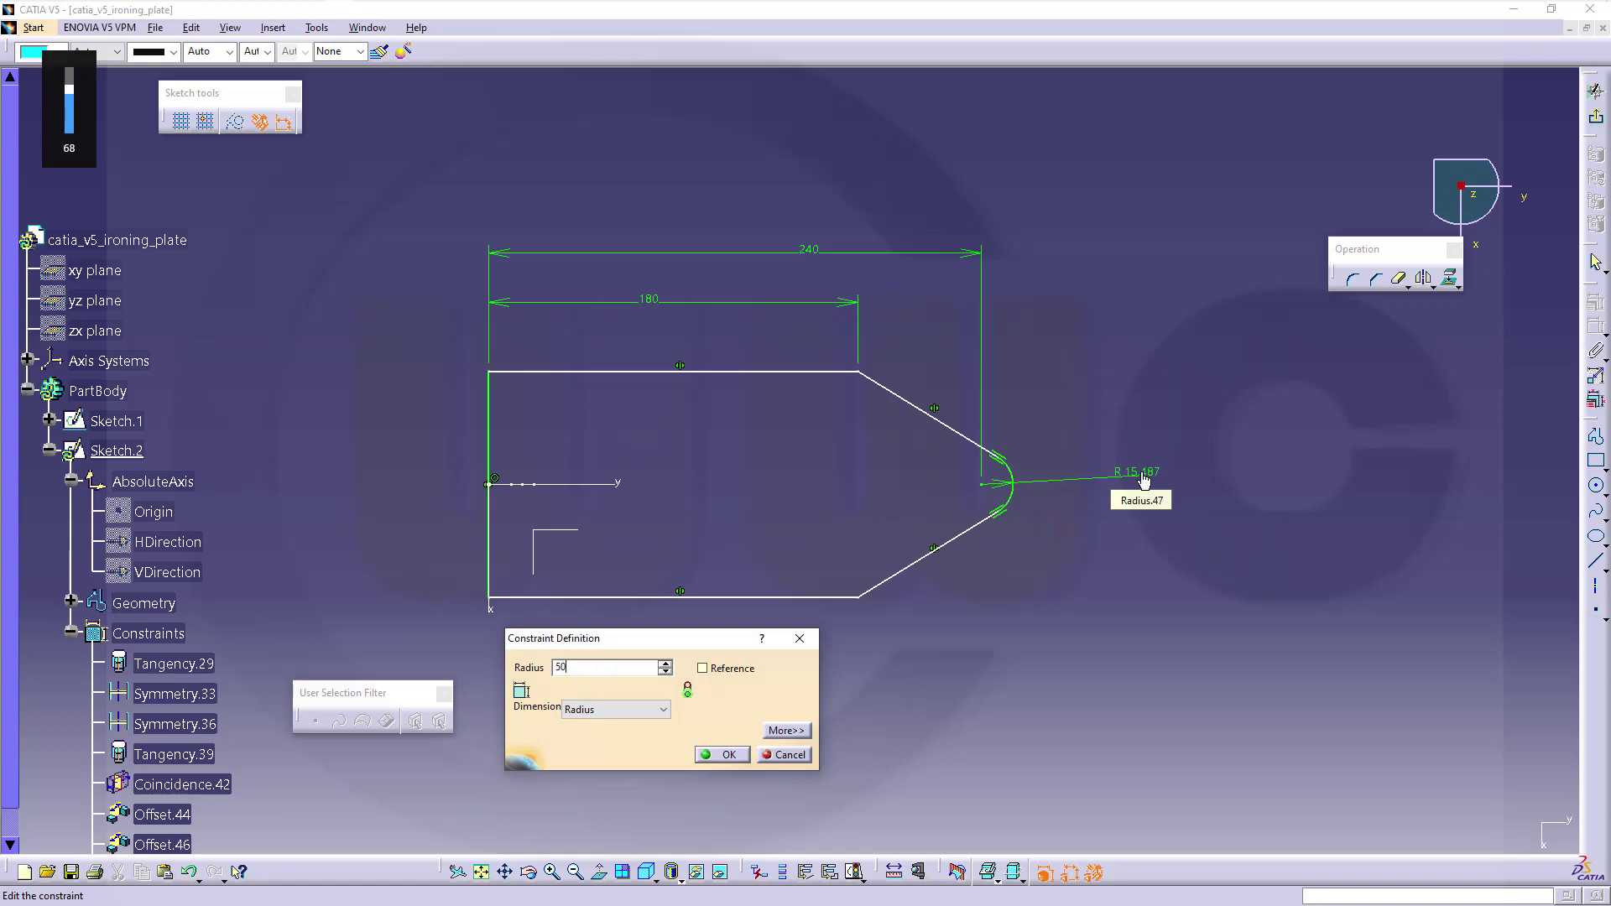
pyautogui.write('0')
pyautogui.press('Return')
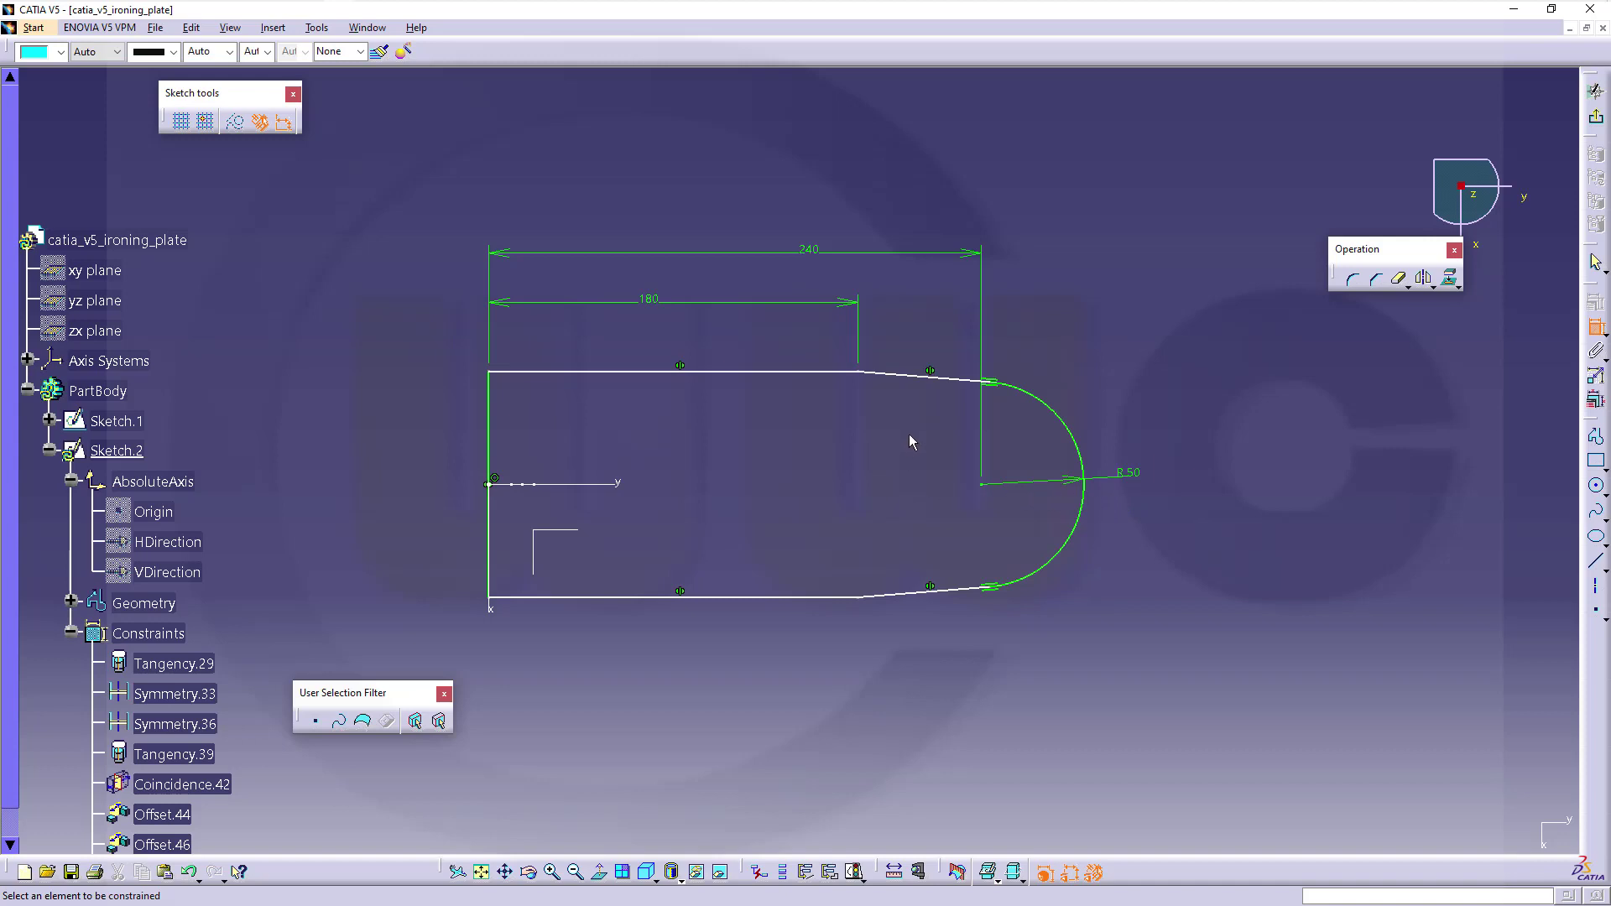
# Step: Dimension the width between the top and bottom edges as 180 mm
pyautogui.click(621, 371)
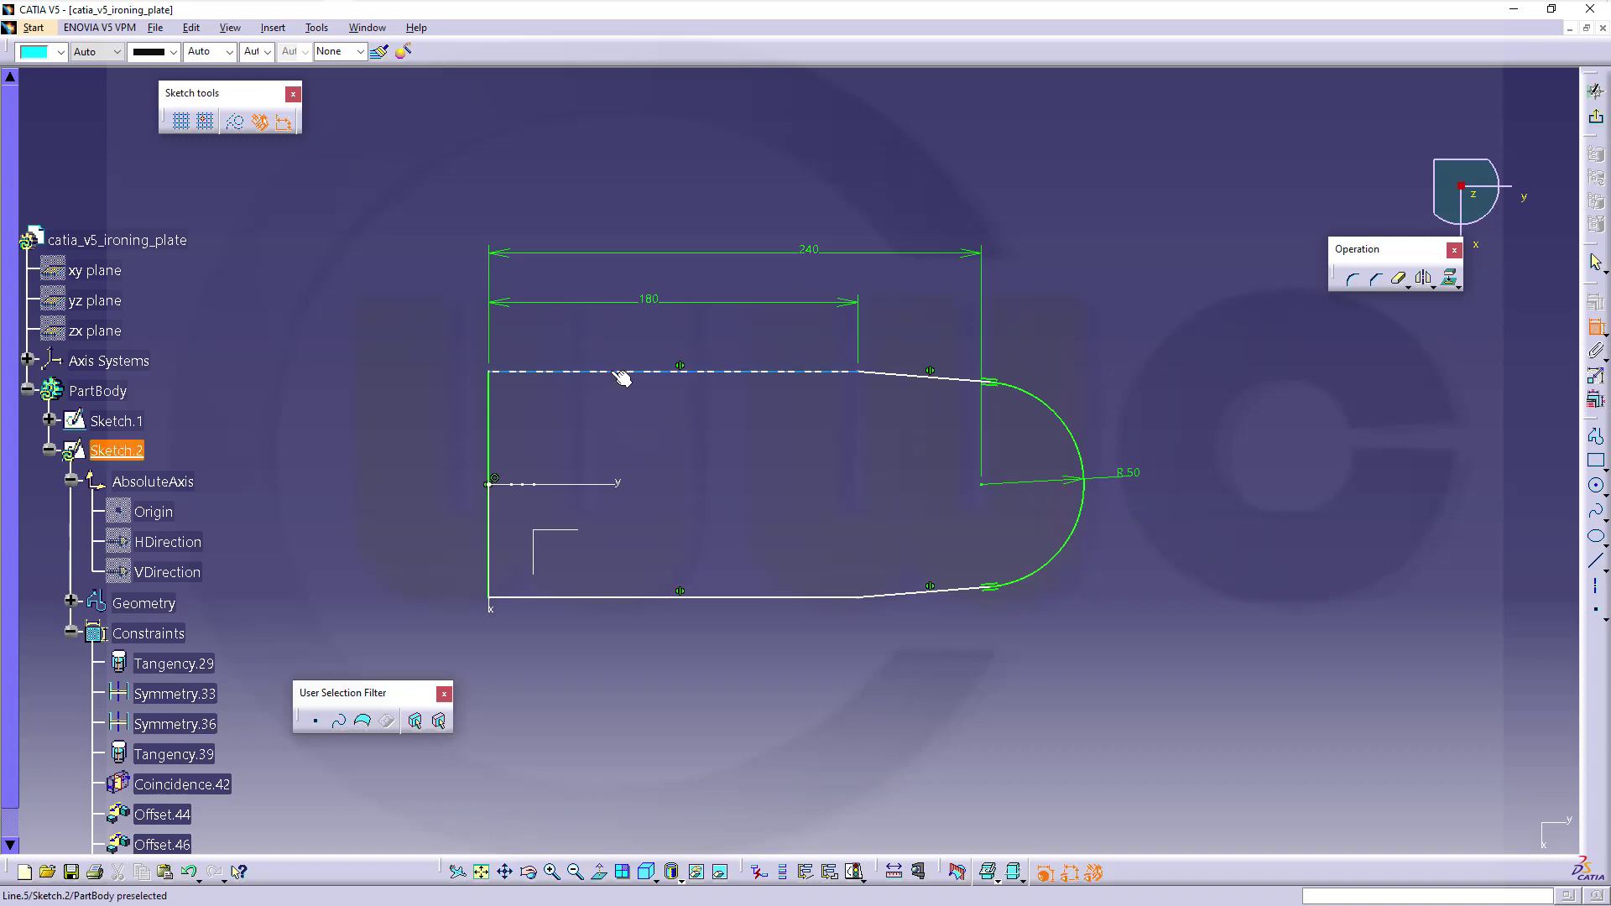
pyautogui.click(657, 596)
pyautogui.click(413, 507)
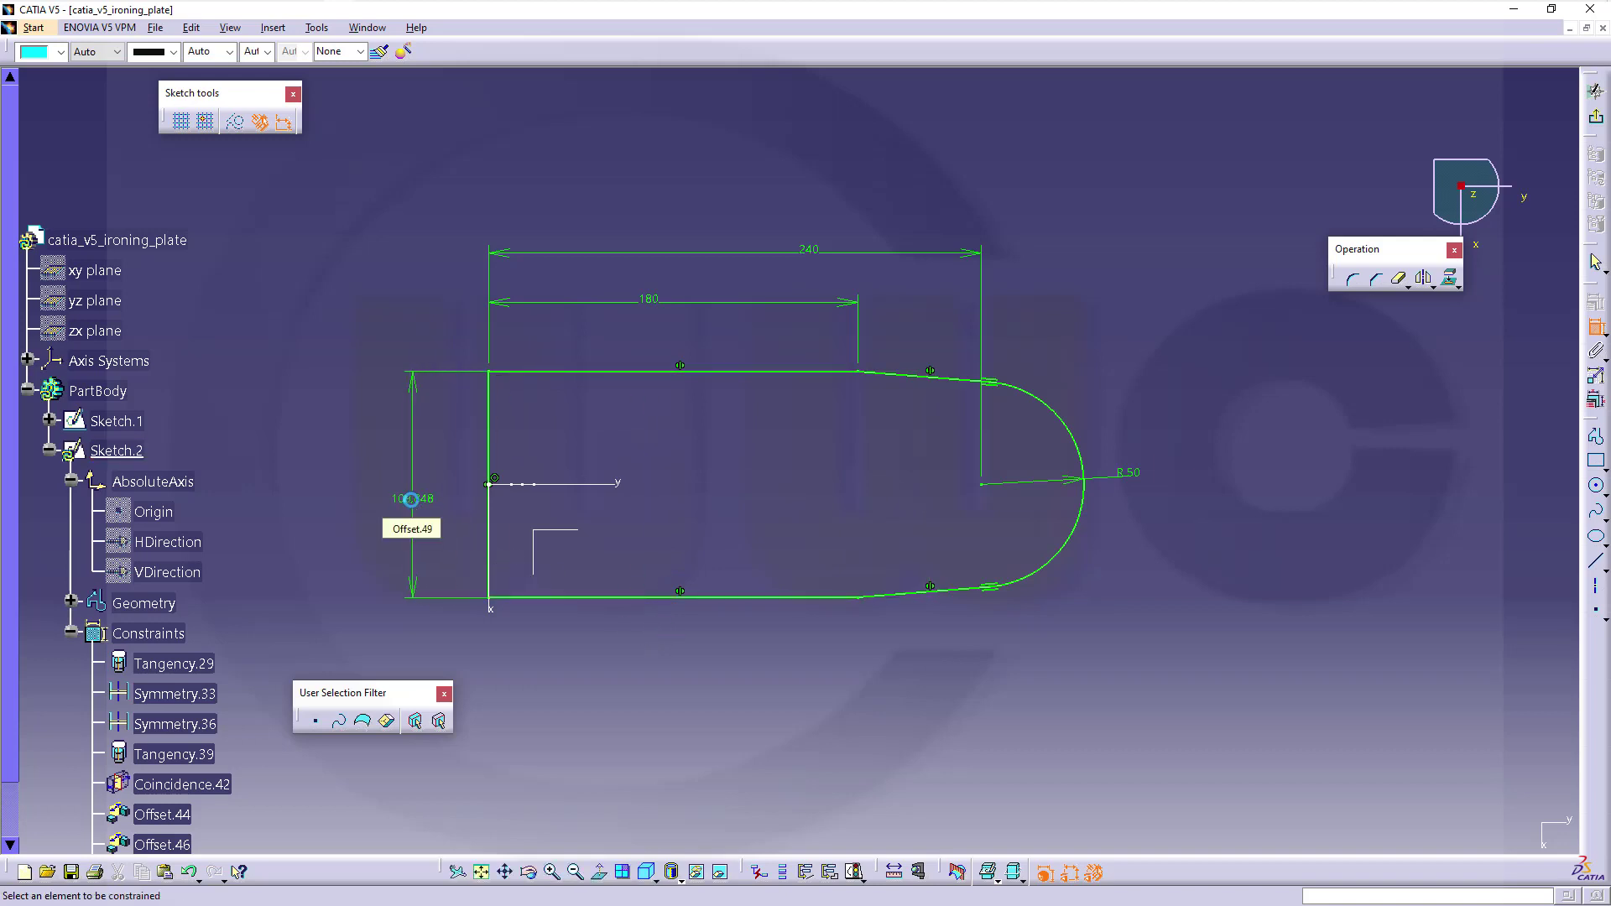
pyautogui.doubleClick(411, 499)
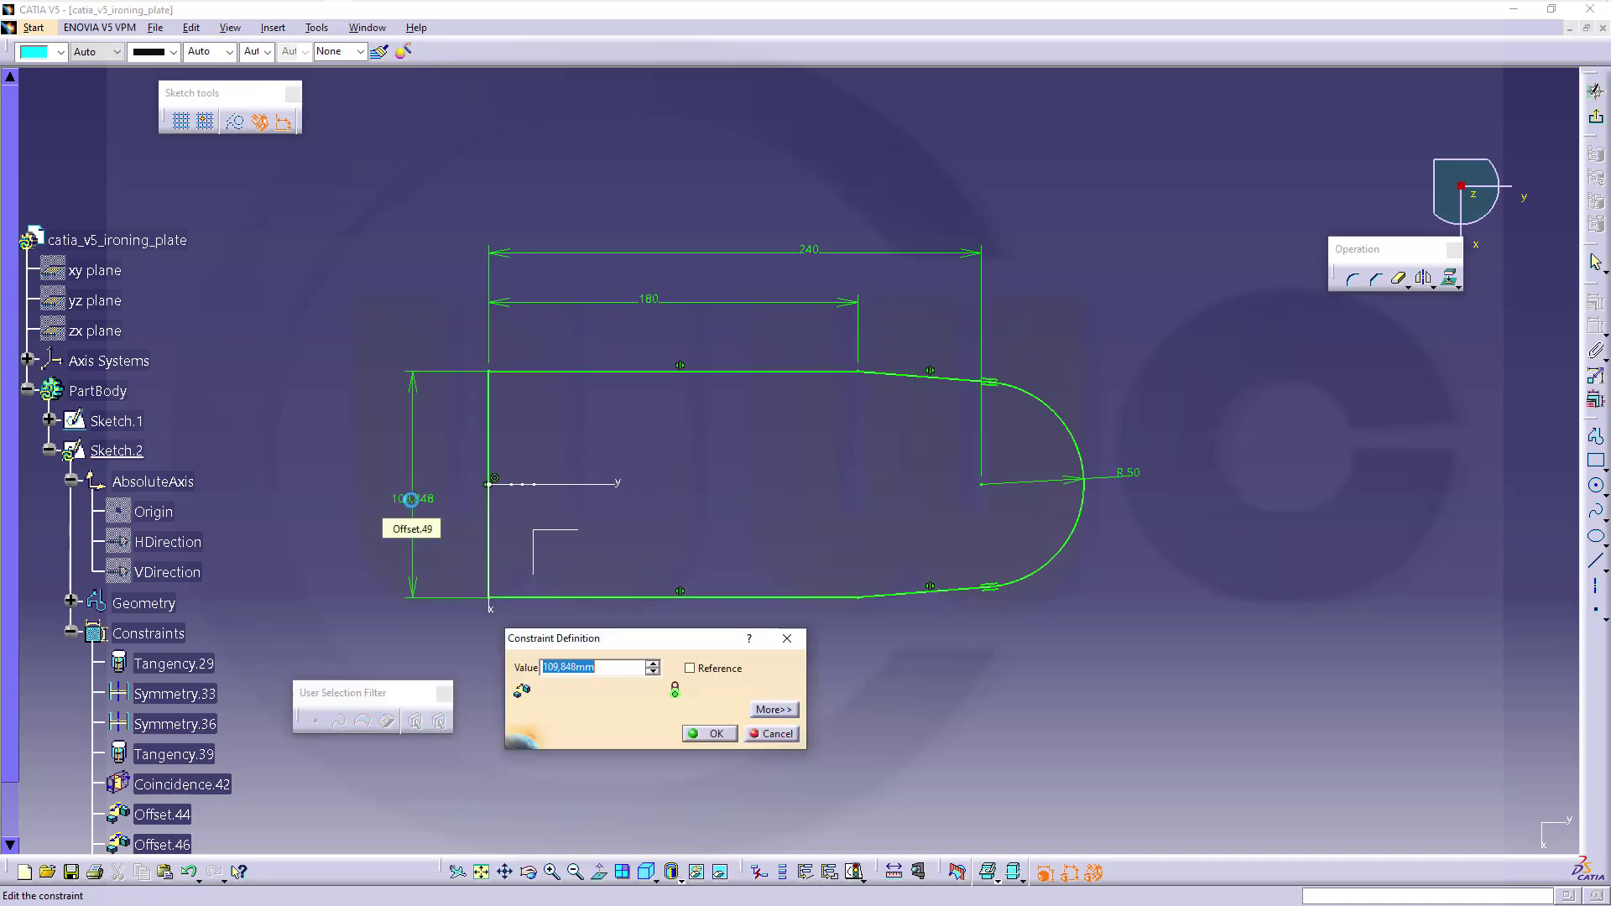
pyautogui.write('18')
pyautogui.press('Return')
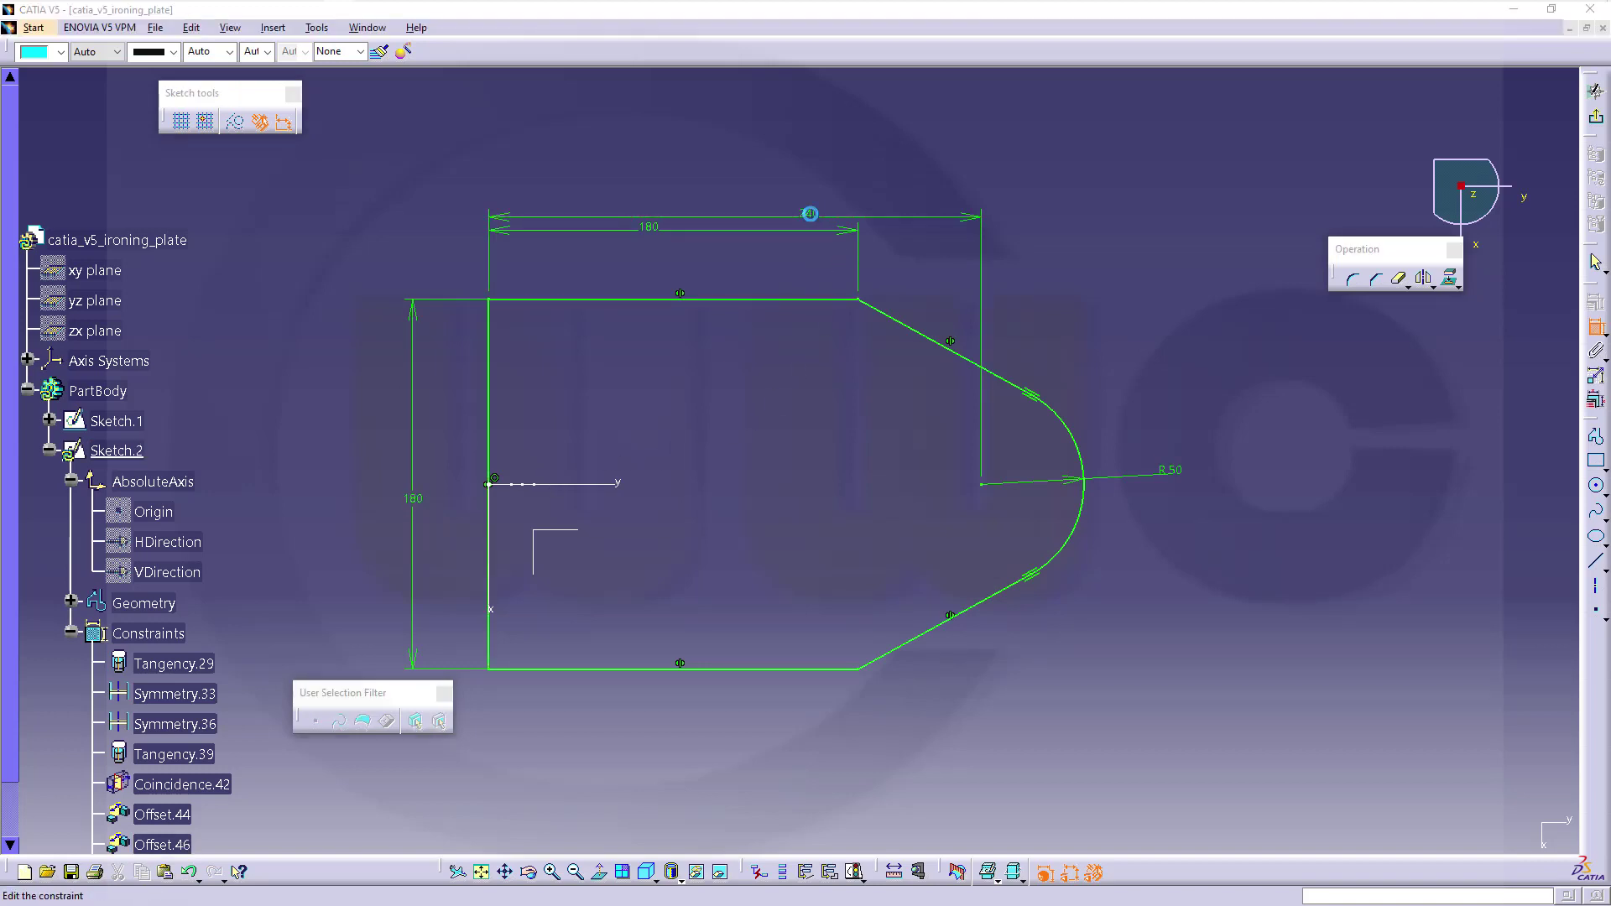
# Step: Change the 240 overall length dimension back to 275
pyautogui.doubleClick(810, 217)
pyautogui.write('275')
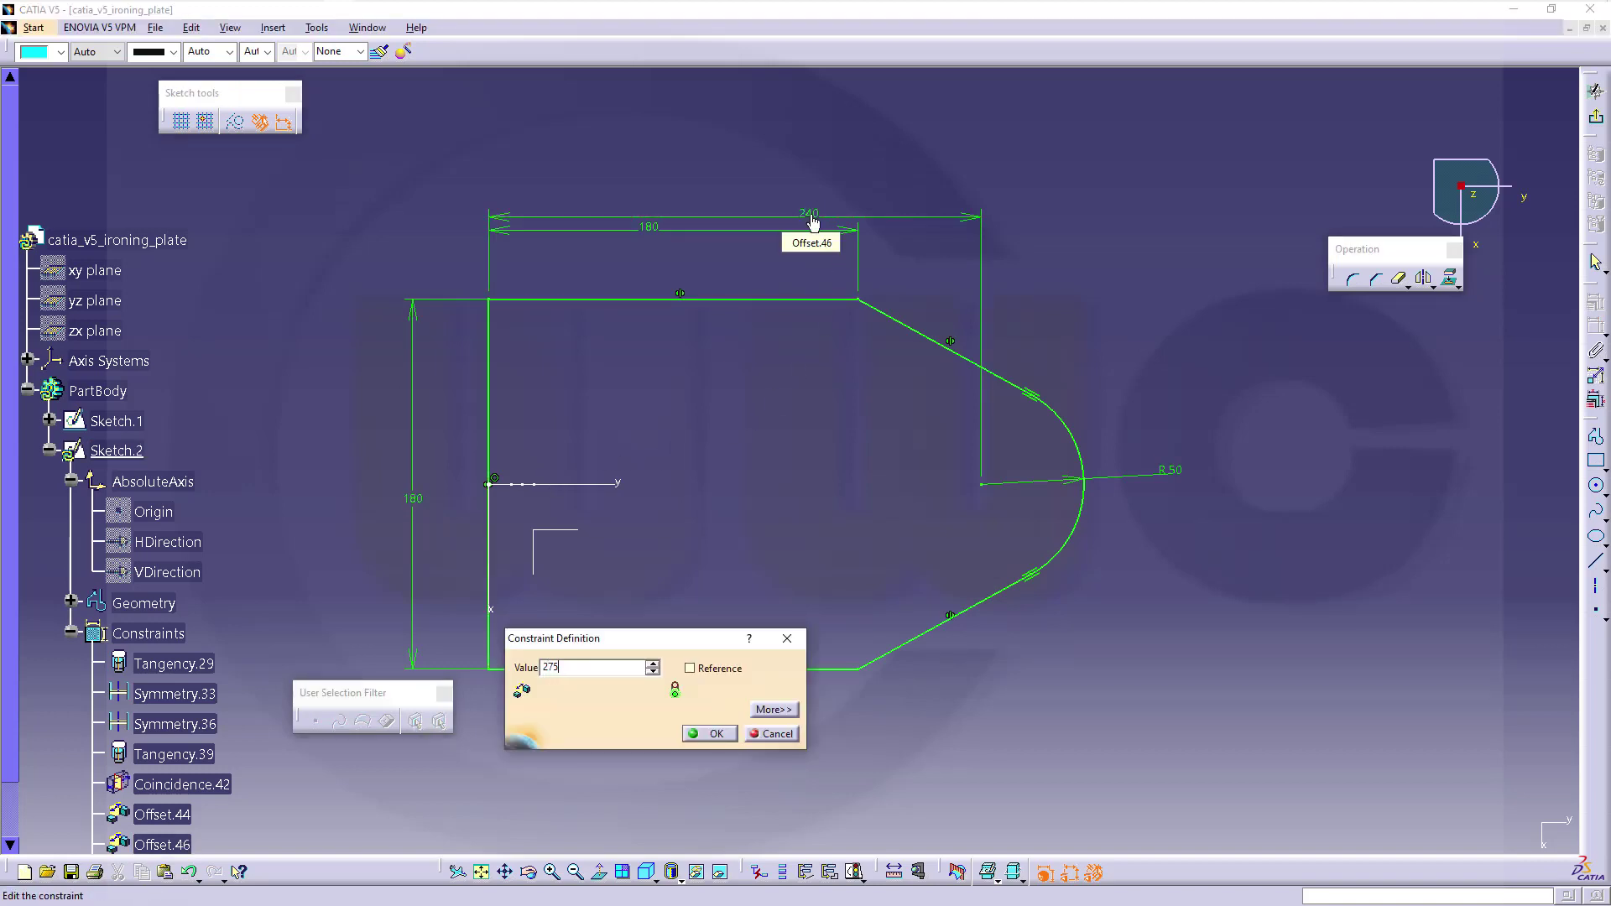
pyautogui.press('Return')
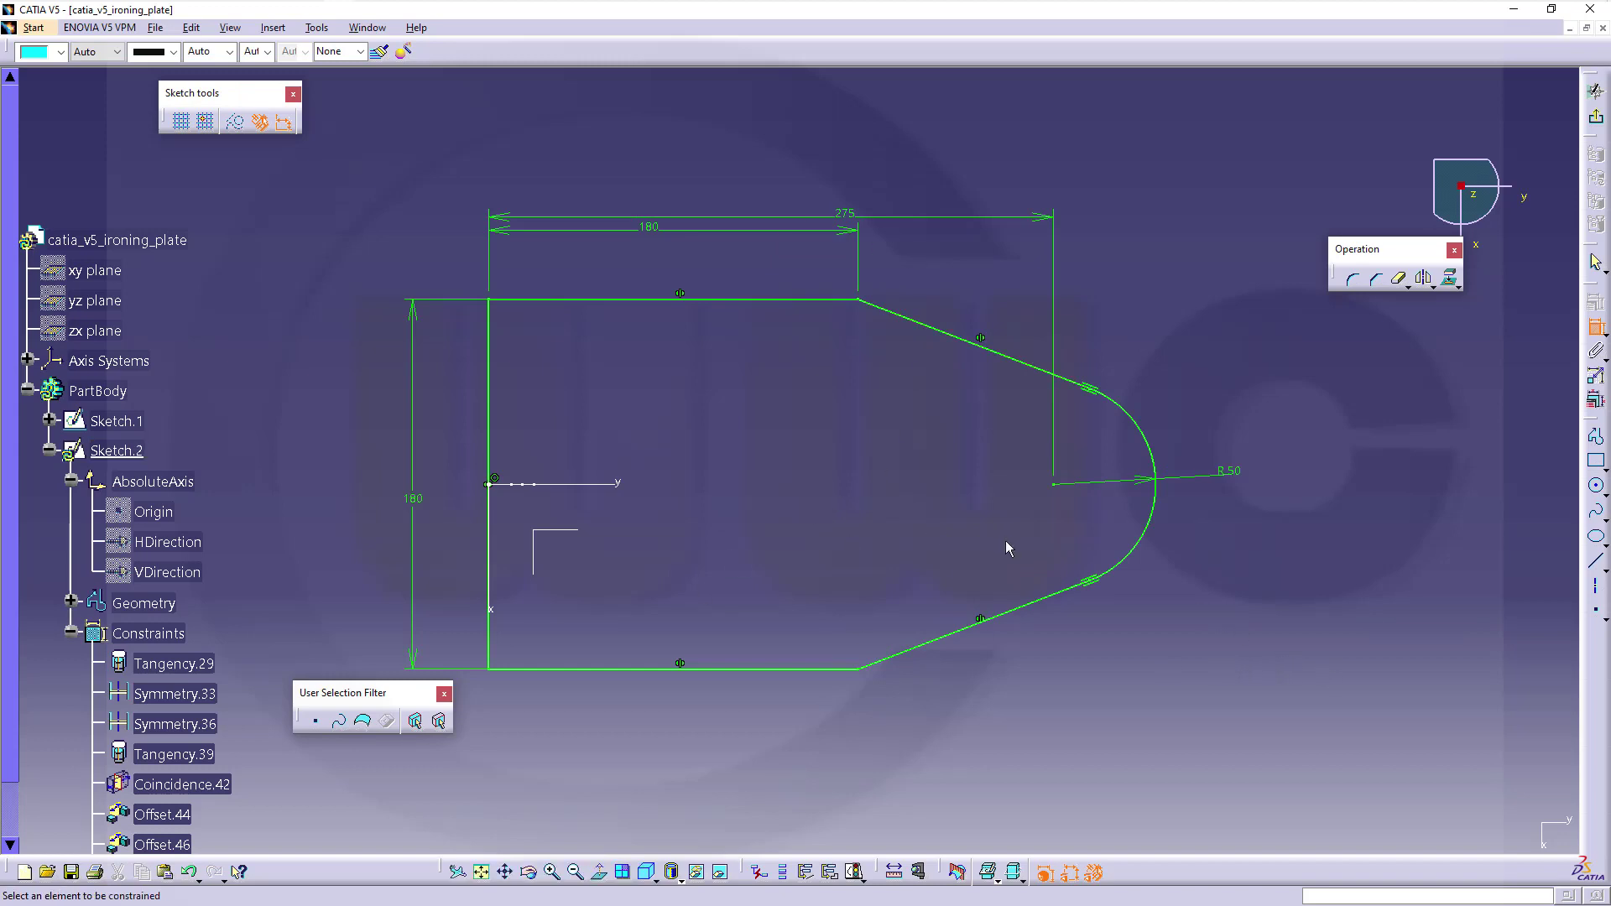
# Step: Exit the sketcher to the 3D part view and clear the Sketch.2 selection
pyautogui.click(1598, 123)
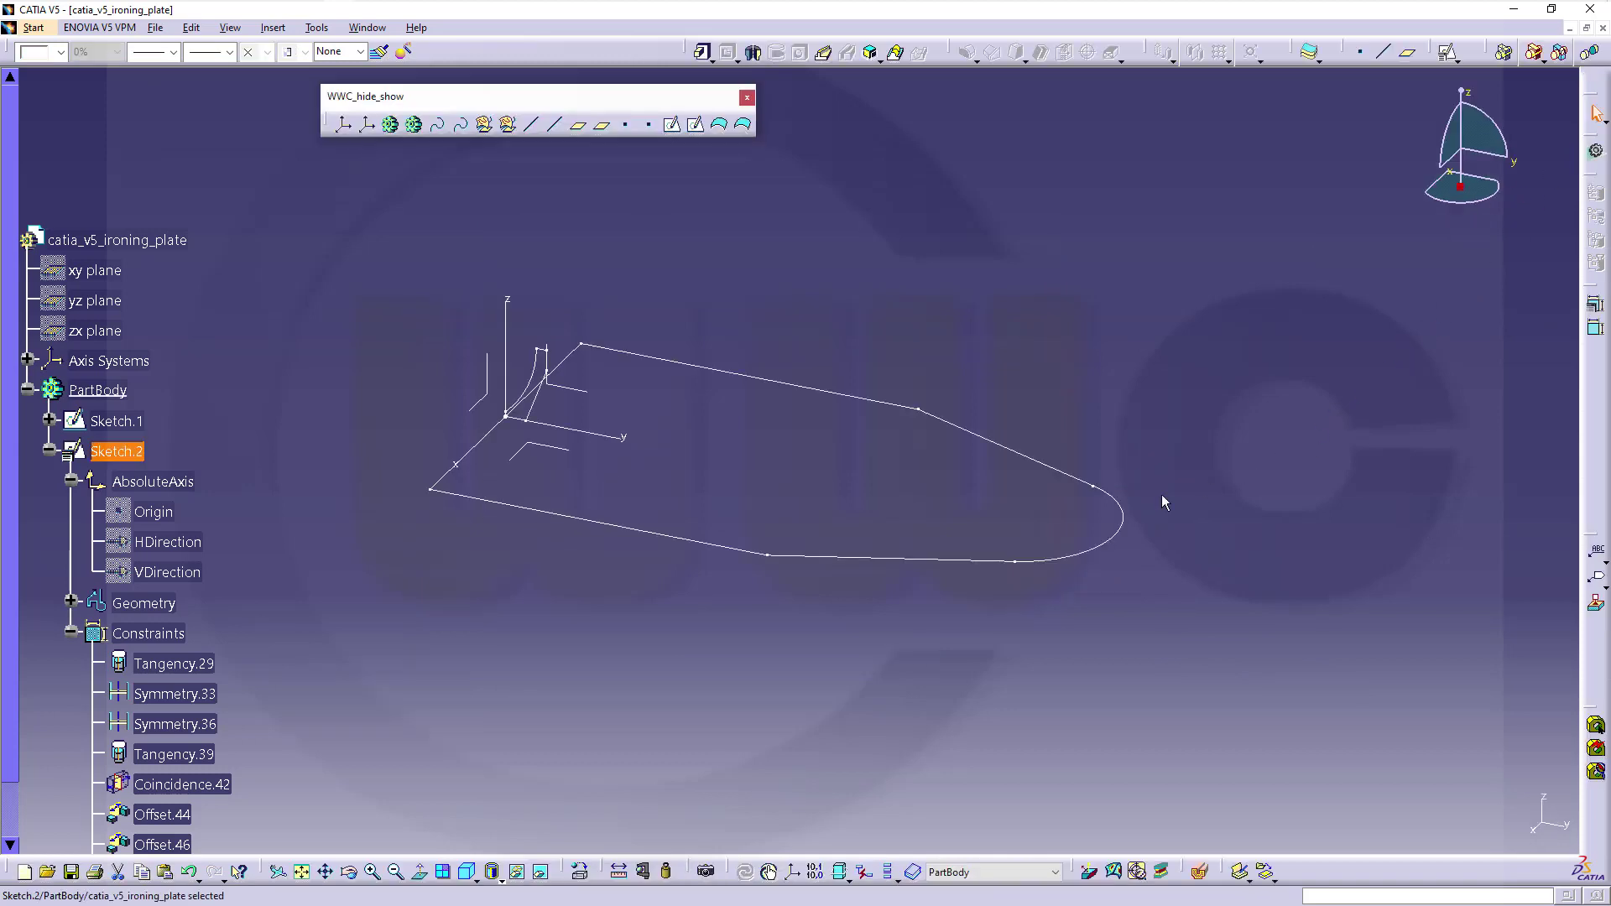
pyautogui.click(819, 646)
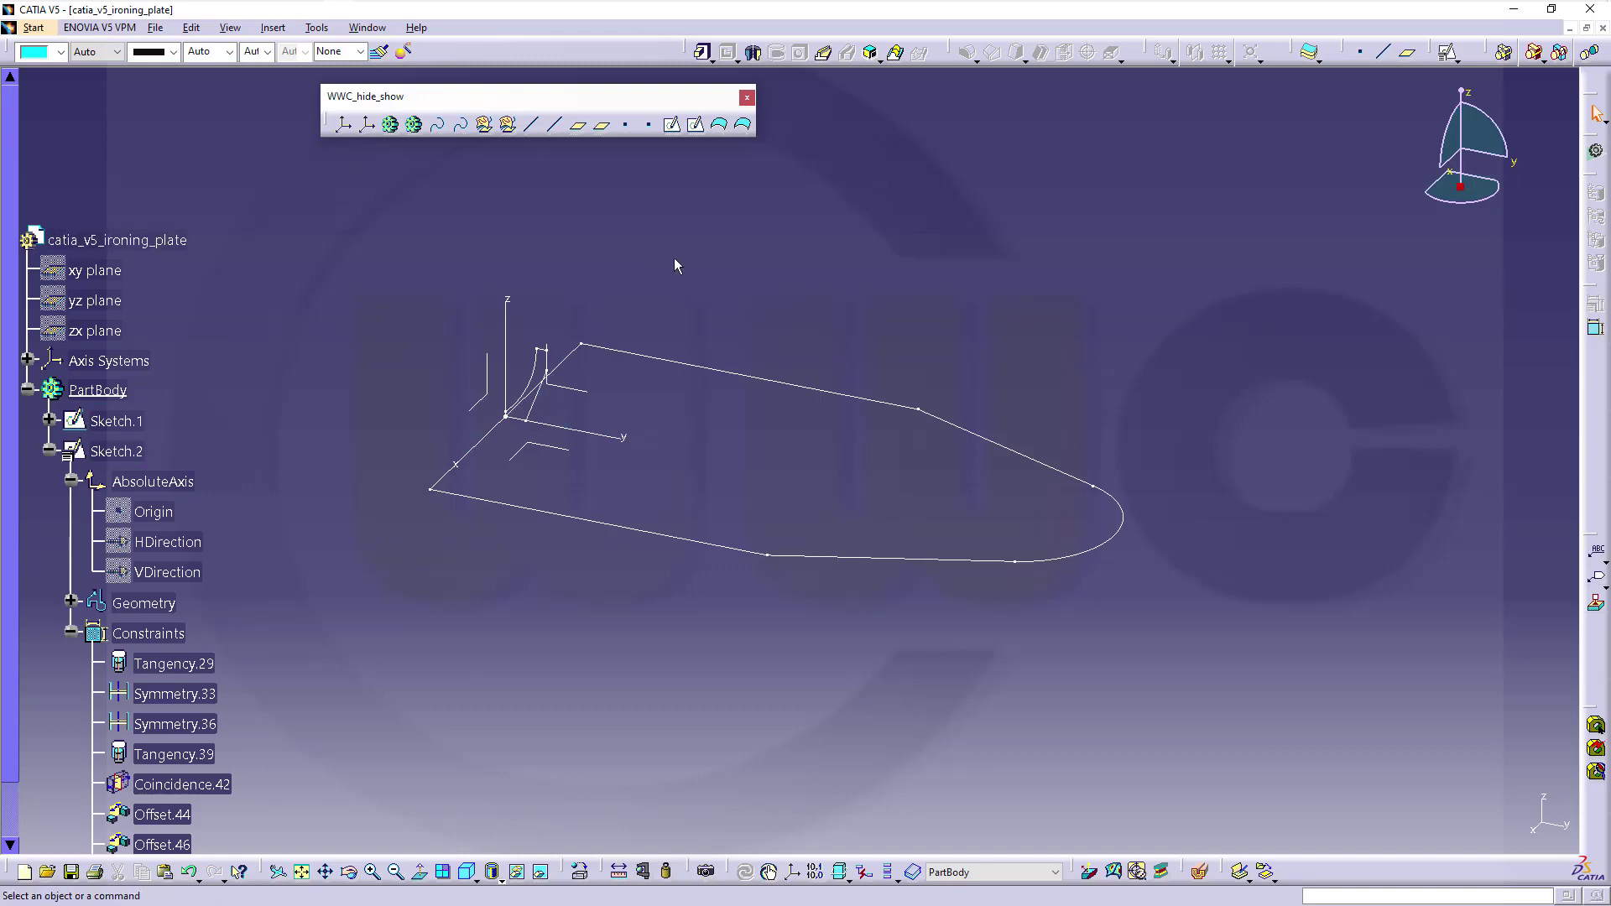
# Step: Create Rib.1 with Sketch.1 as profile and Sketch.2 as centre curve
pyautogui.click(827, 55)
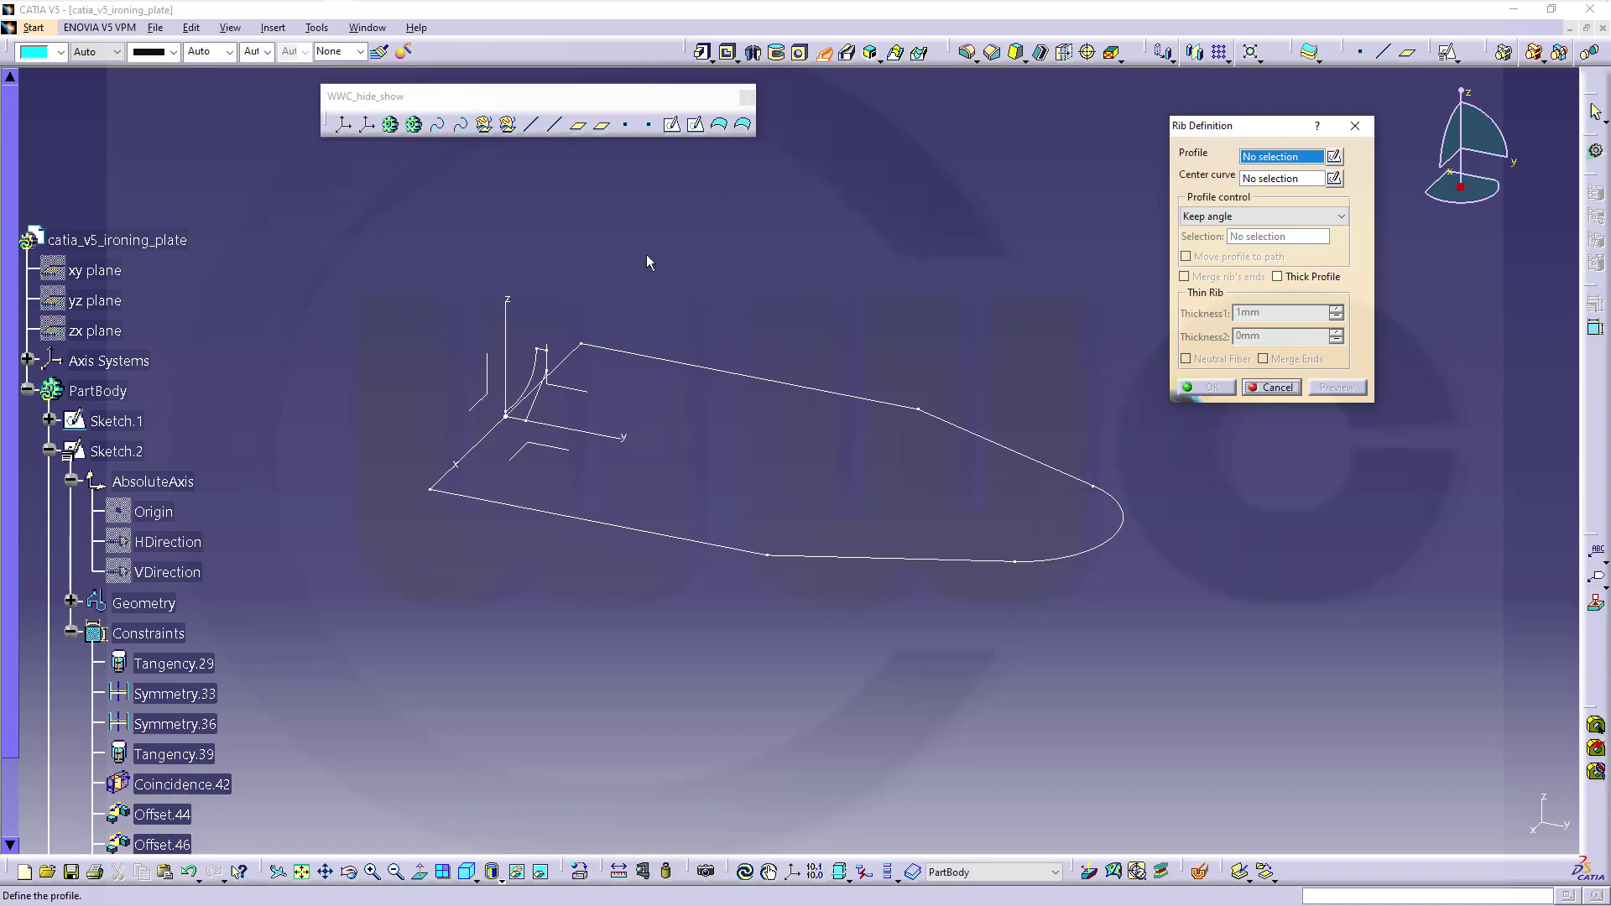
pyautogui.click(537, 362)
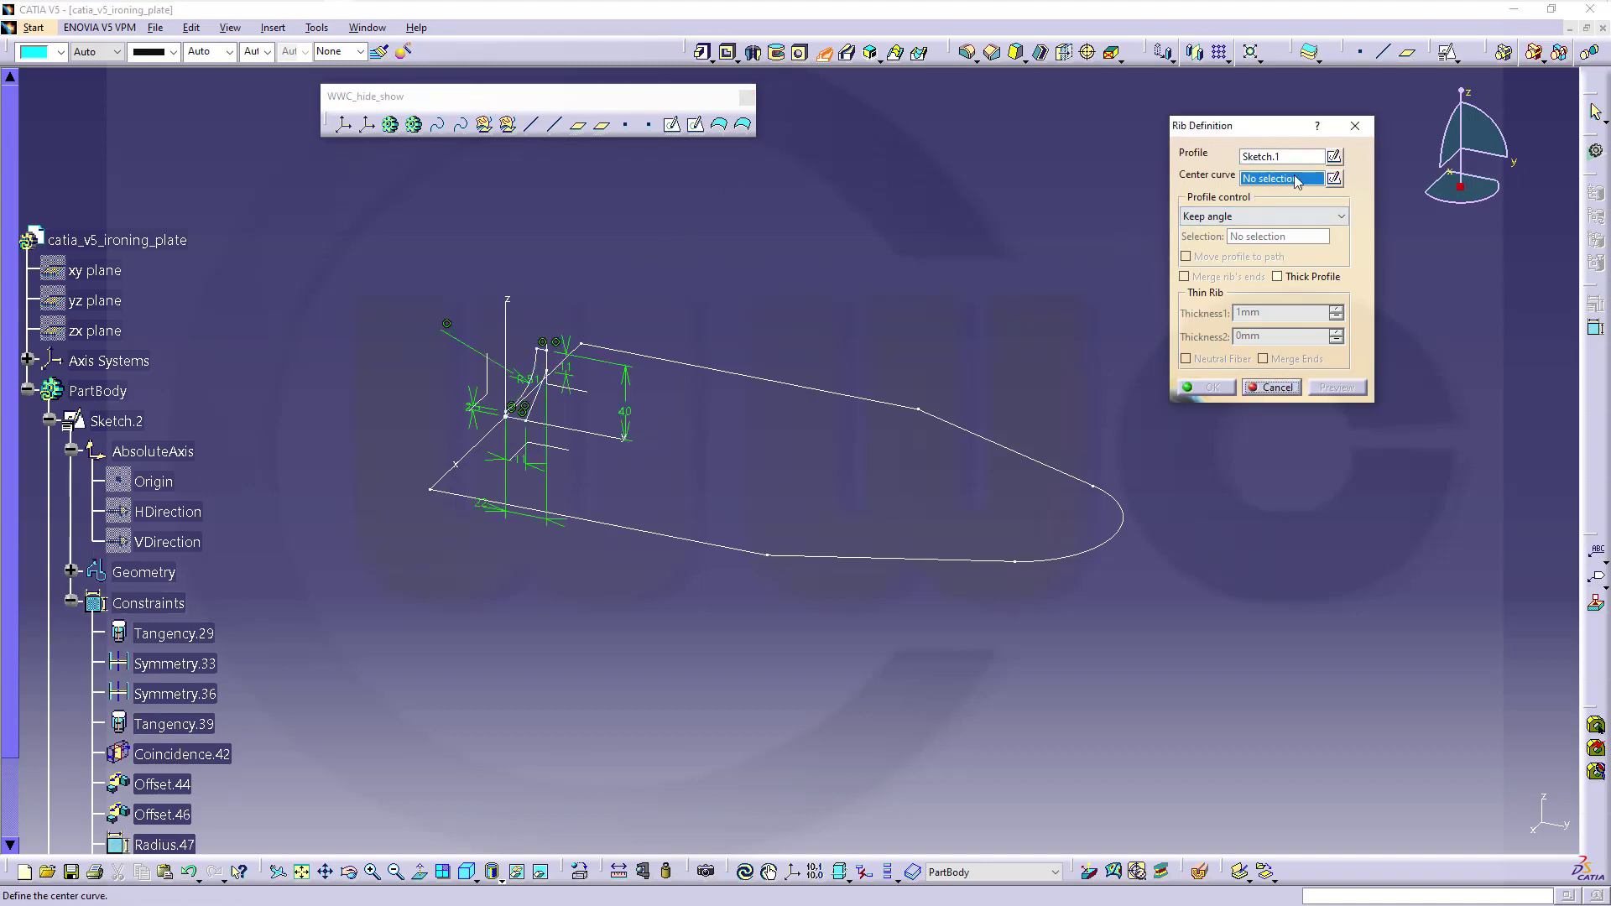
pyautogui.click(829, 393)
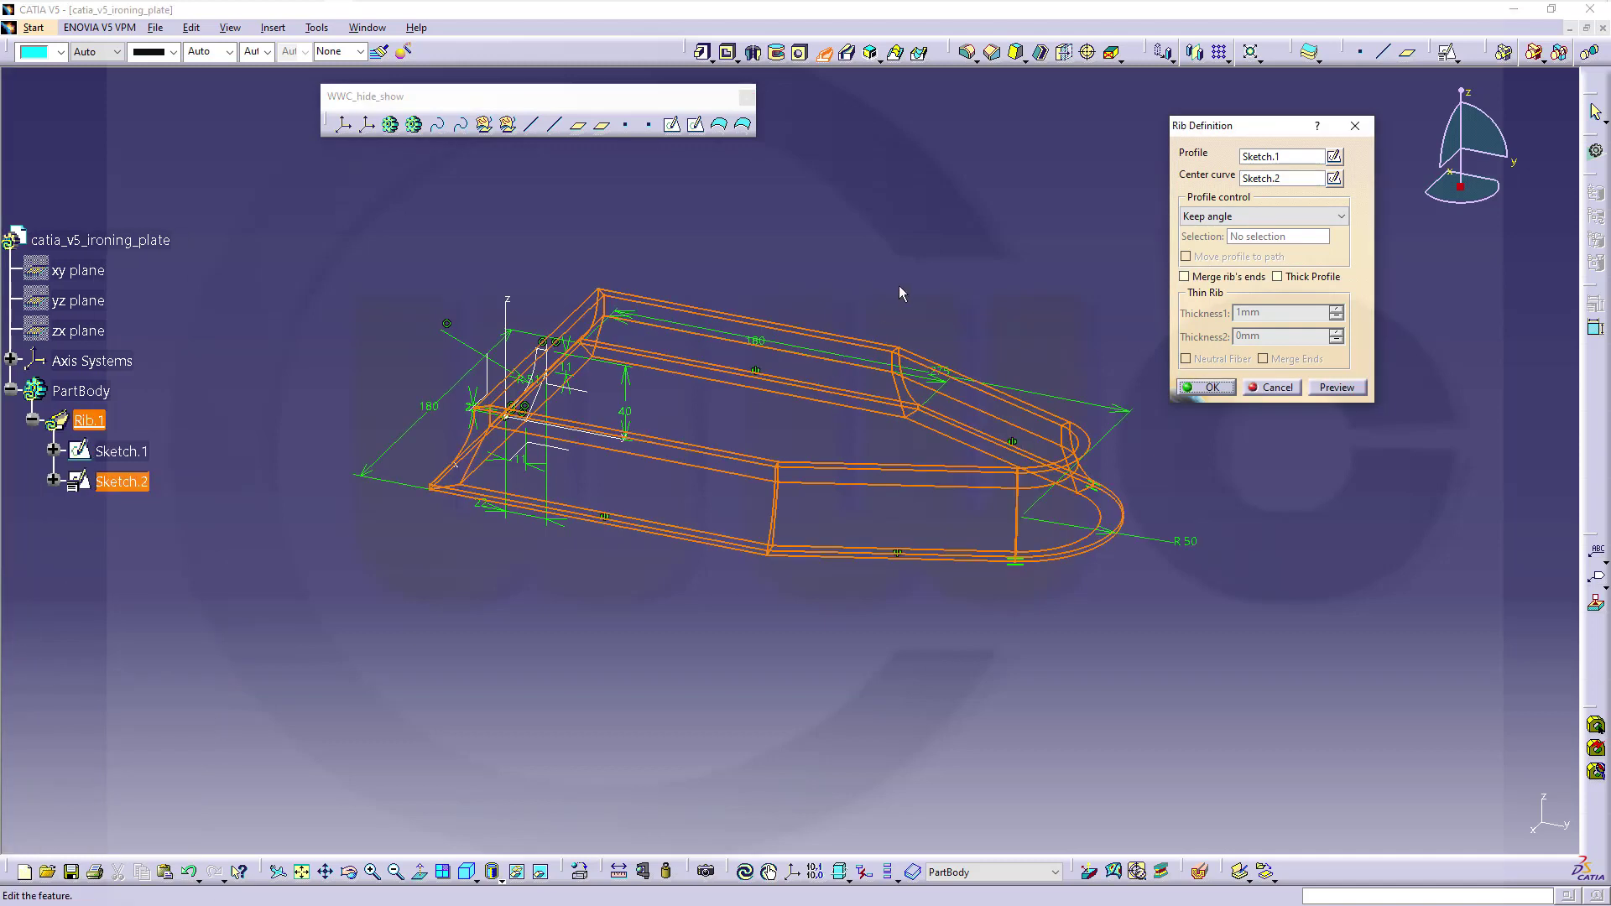
pyautogui.click(1209, 388)
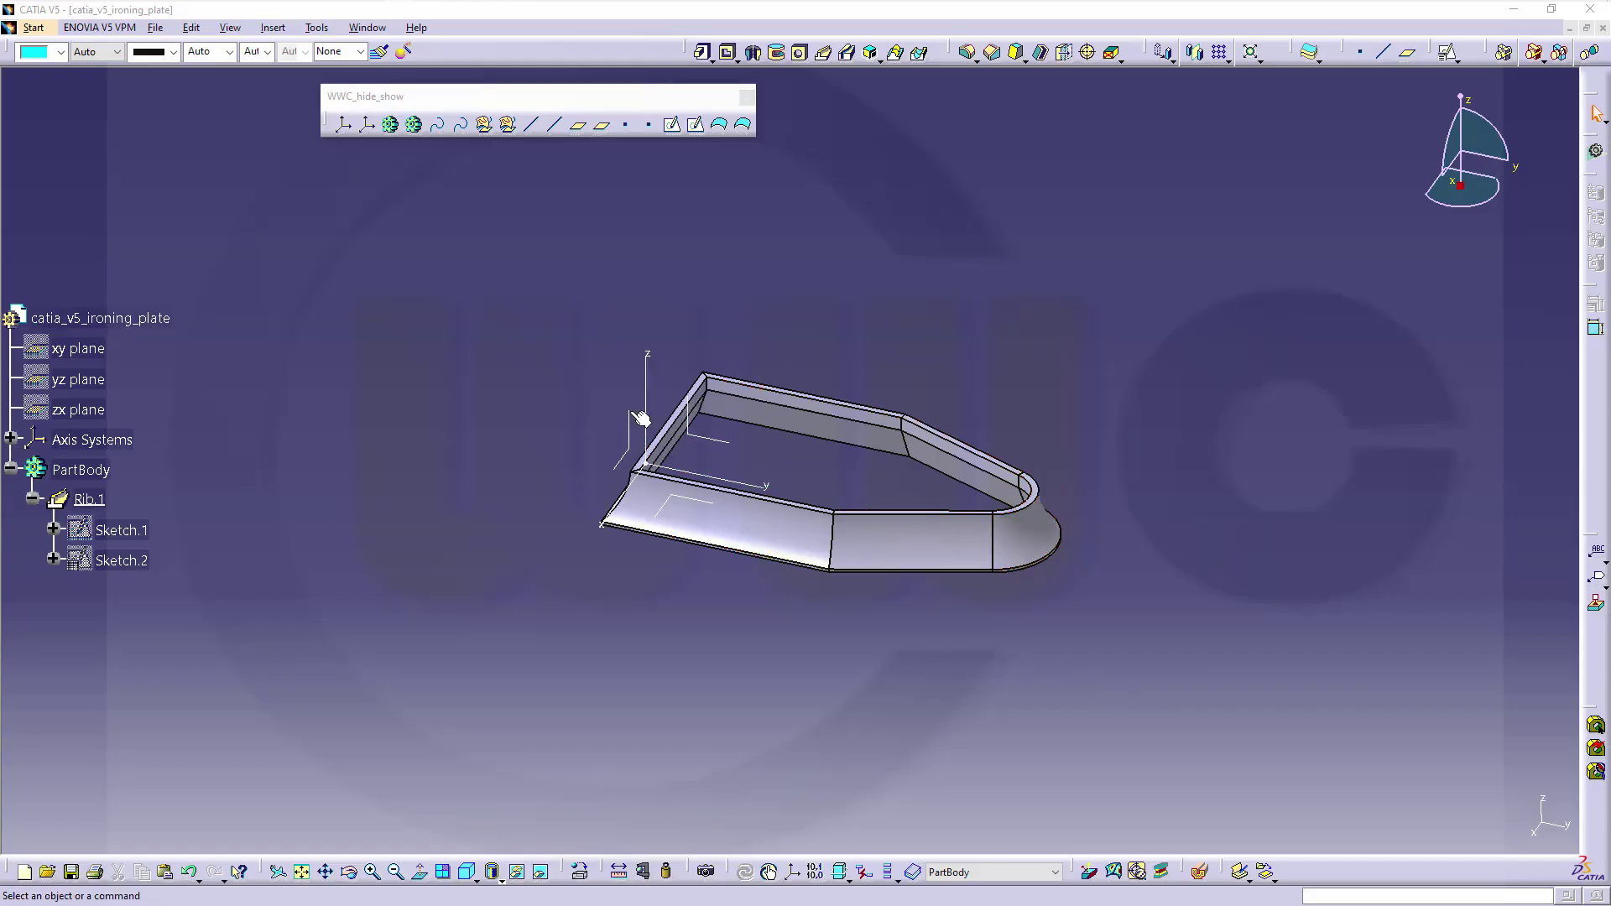
# Step: Show Sketch.2 again and preview a pad on it with a 40 mm length
pyautogui.rightClick(141, 569)
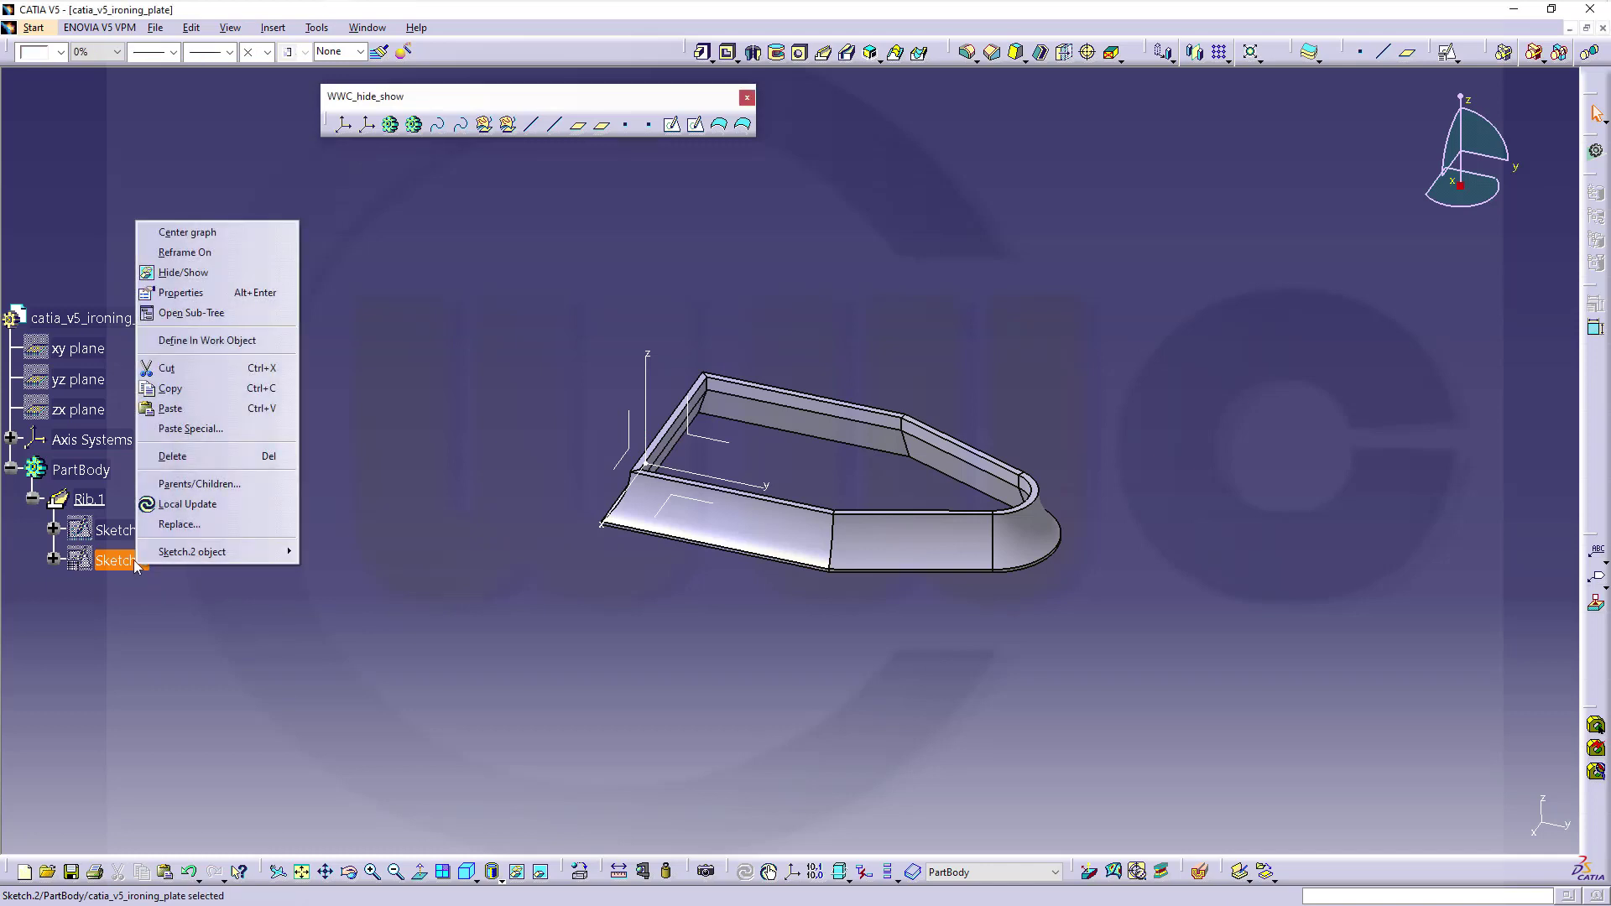
pyautogui.click(184, 275)
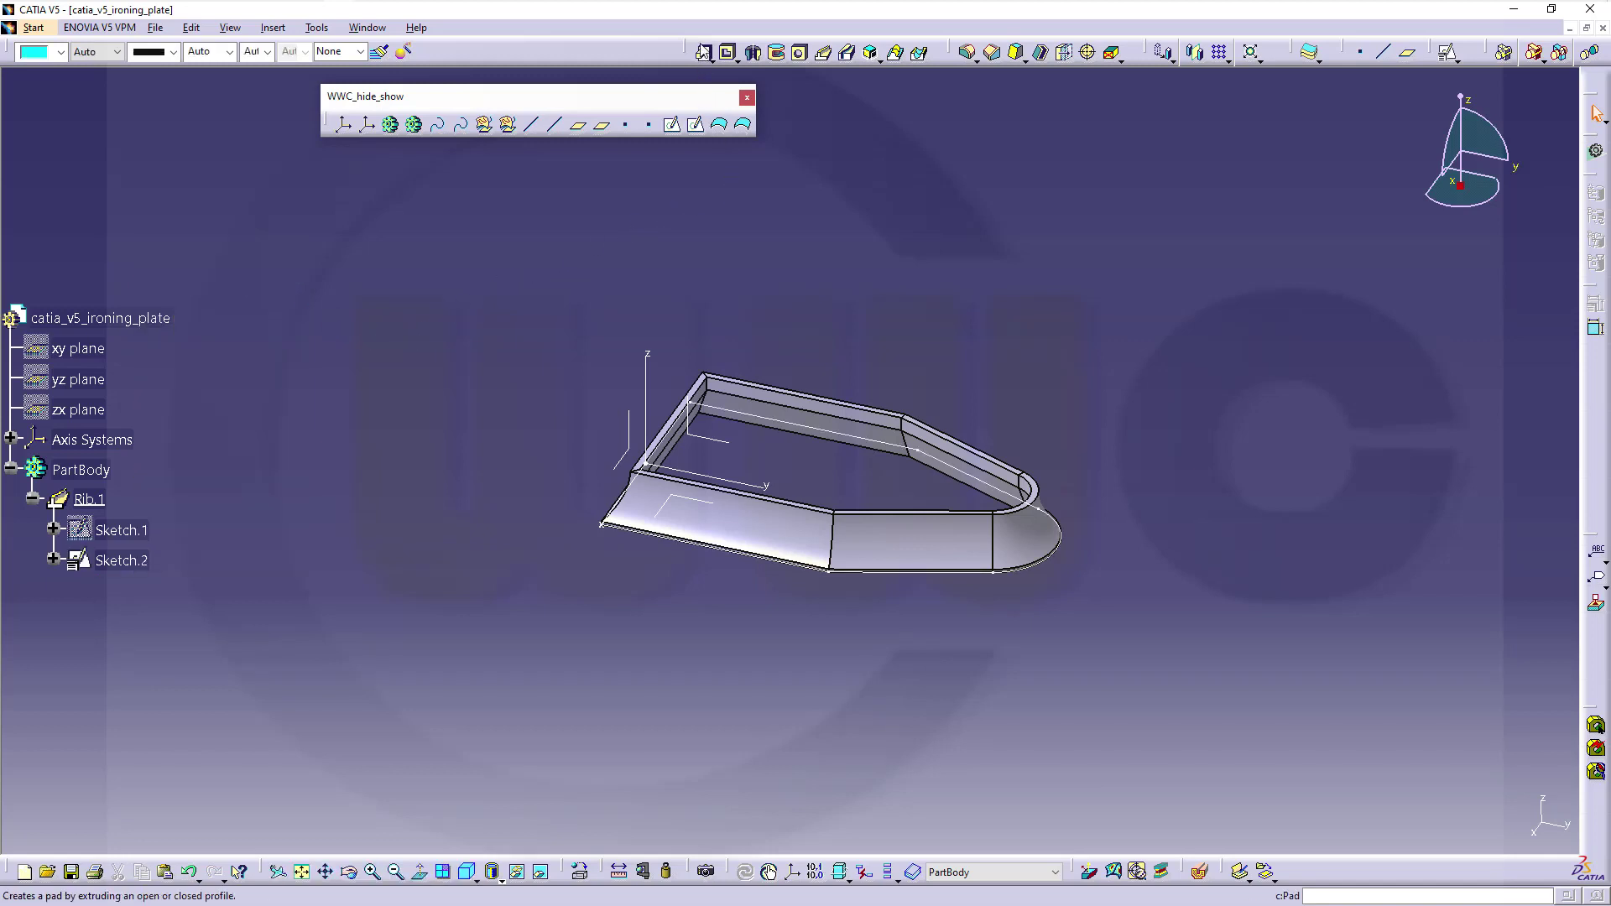
pyautogui.click(705, 53)
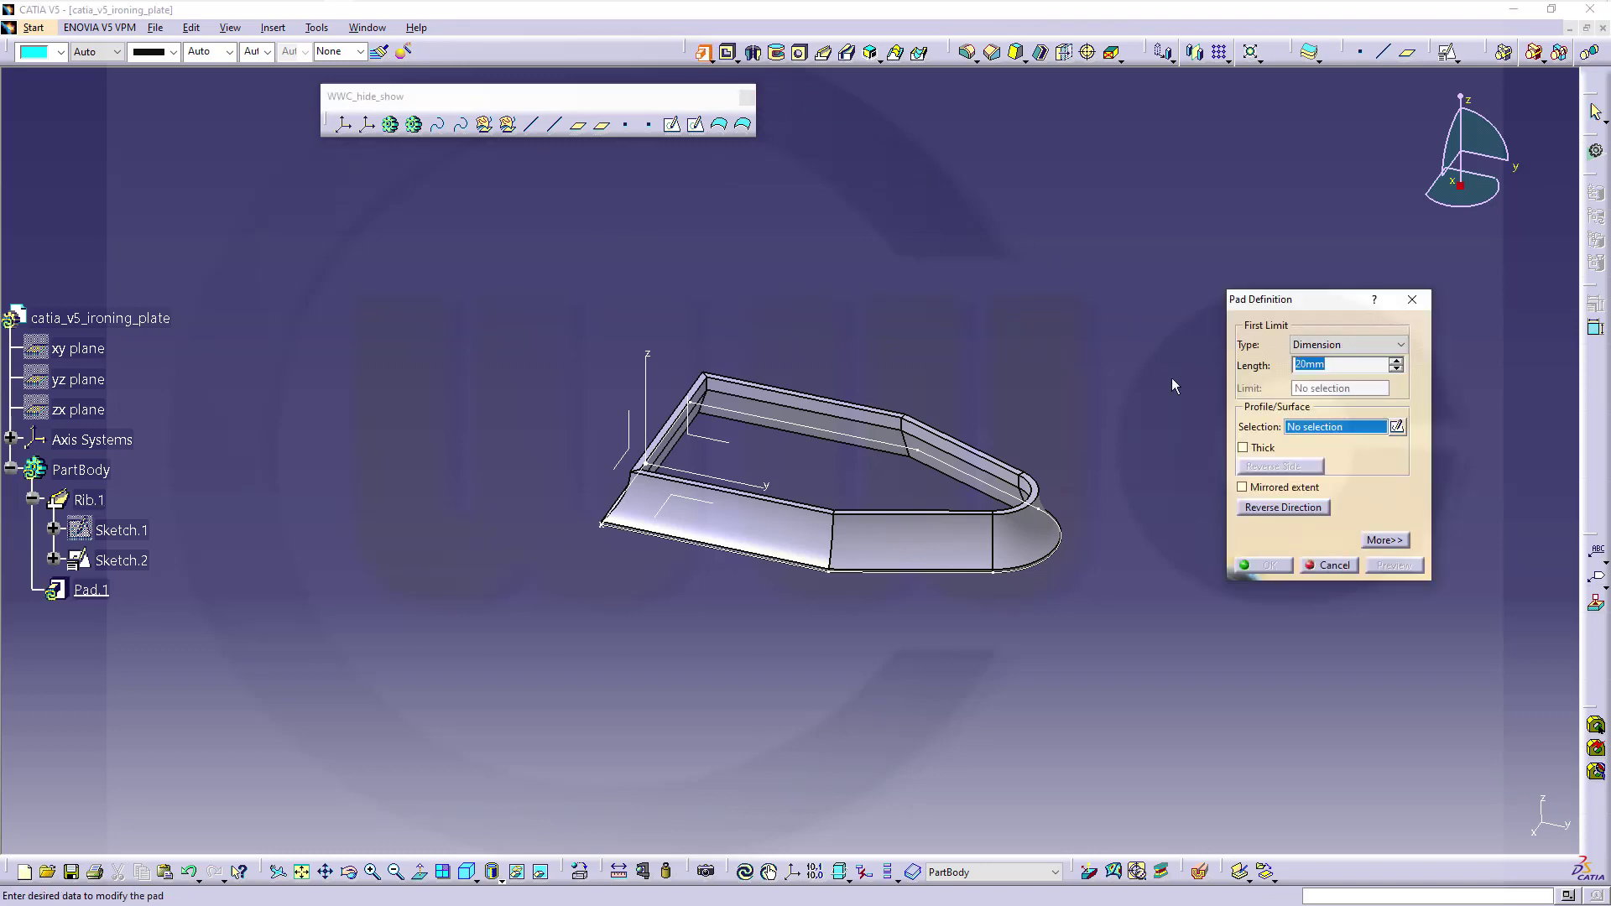
pyautogui.click(888, 580)
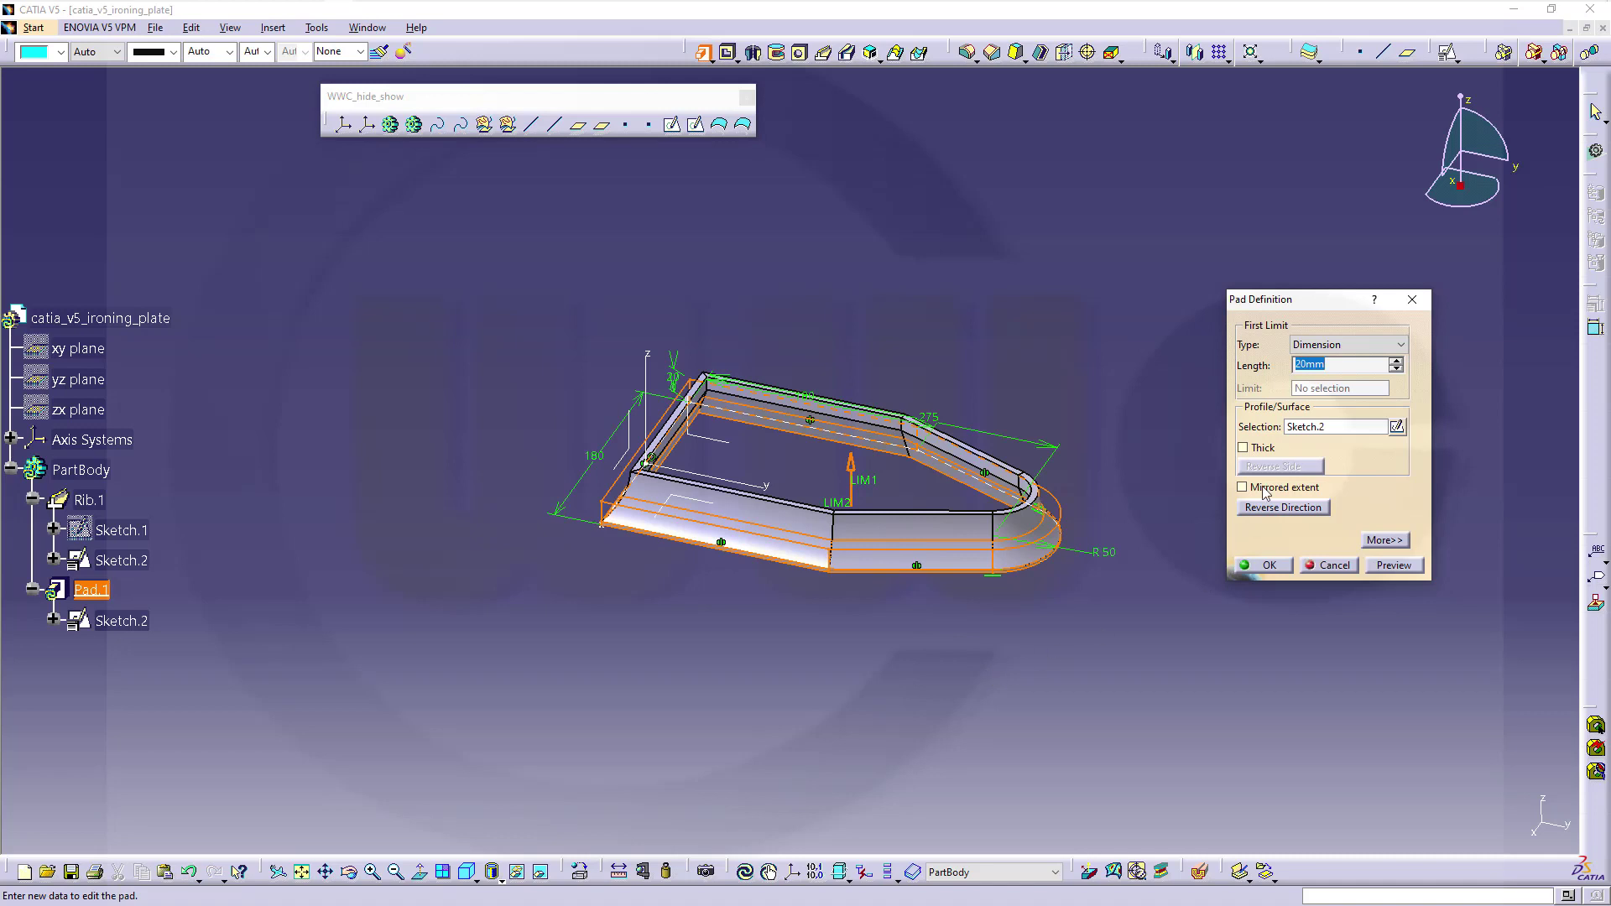
pyautogui.write('5')
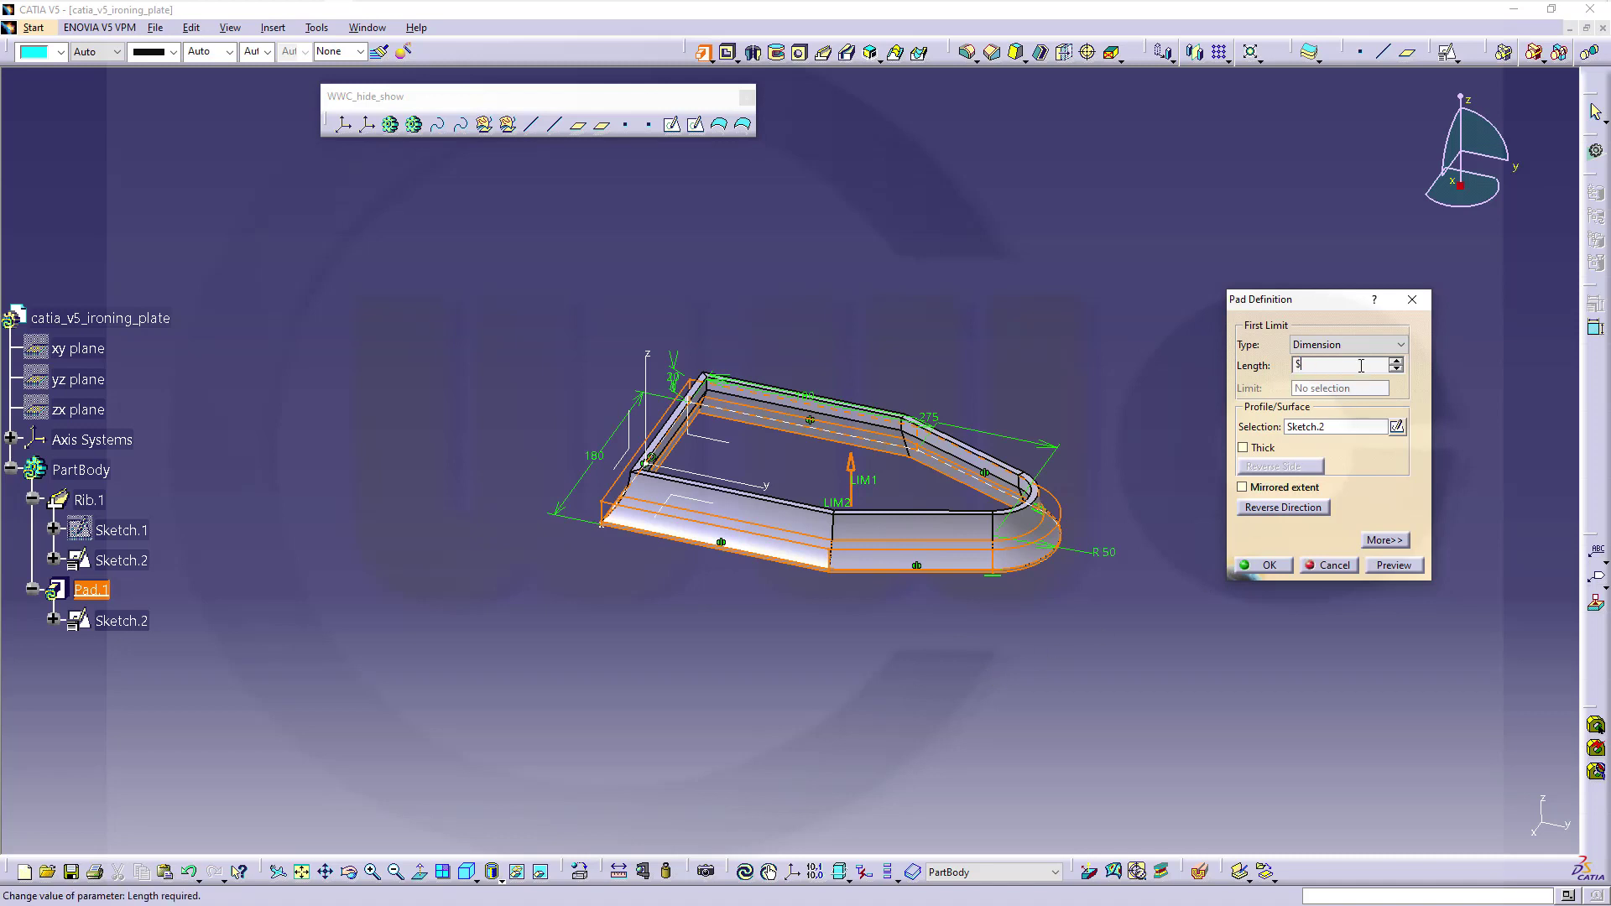
pyautogui.write('=')
pyautogui.moveTo(1352, 370); pyautogui.dragTo(1241, 356)
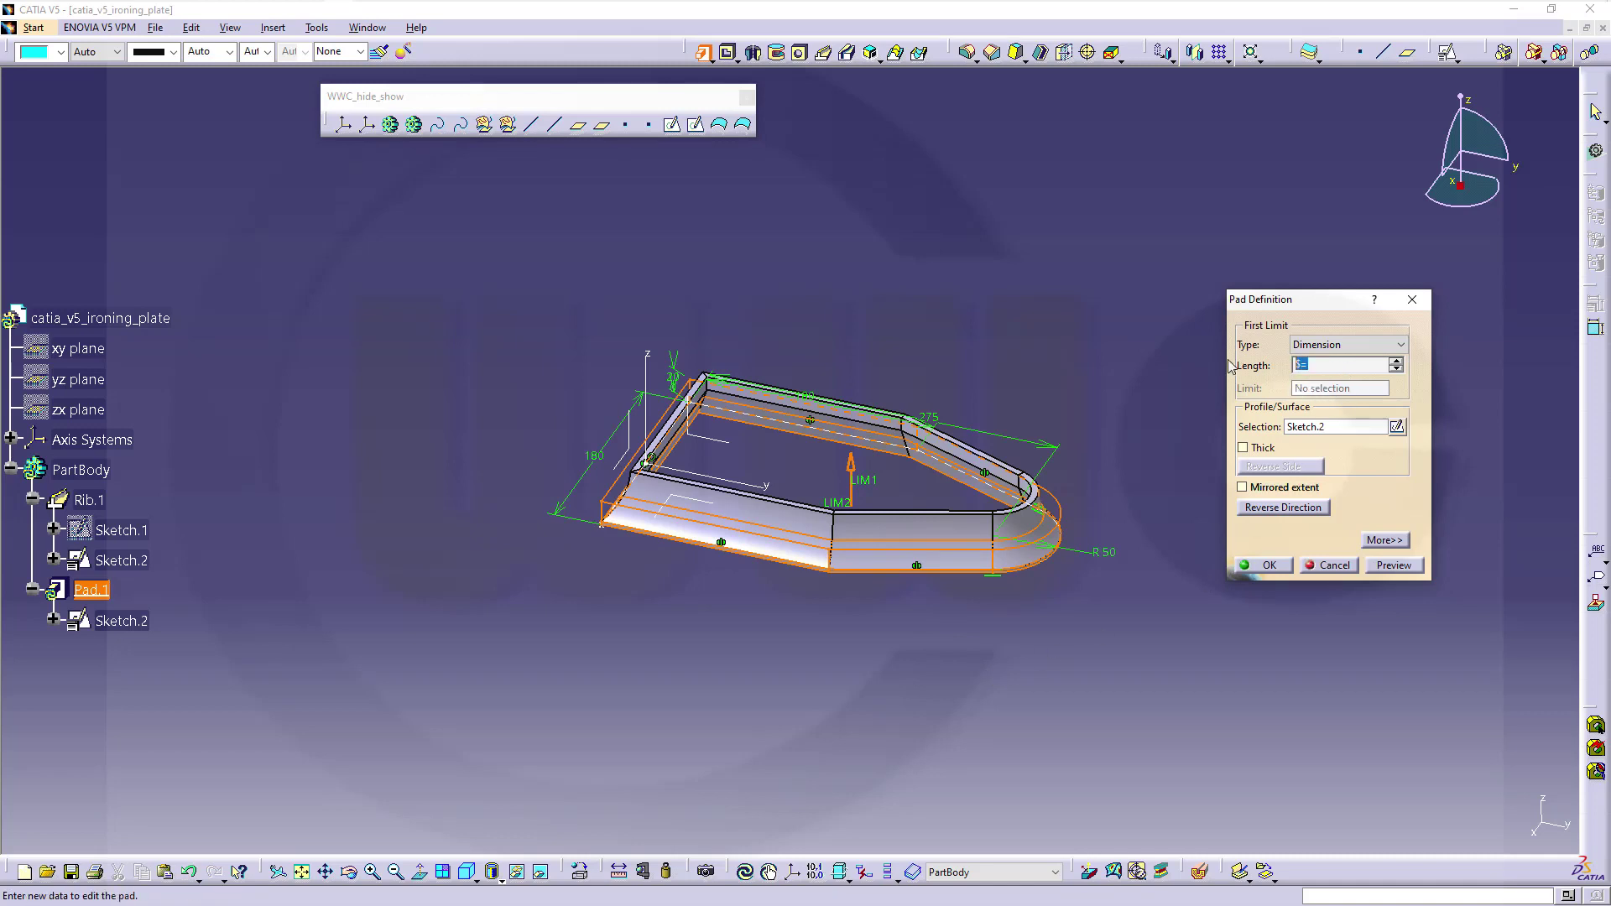
pyautogui.write('40')
pyautogui.click(1393, 565)
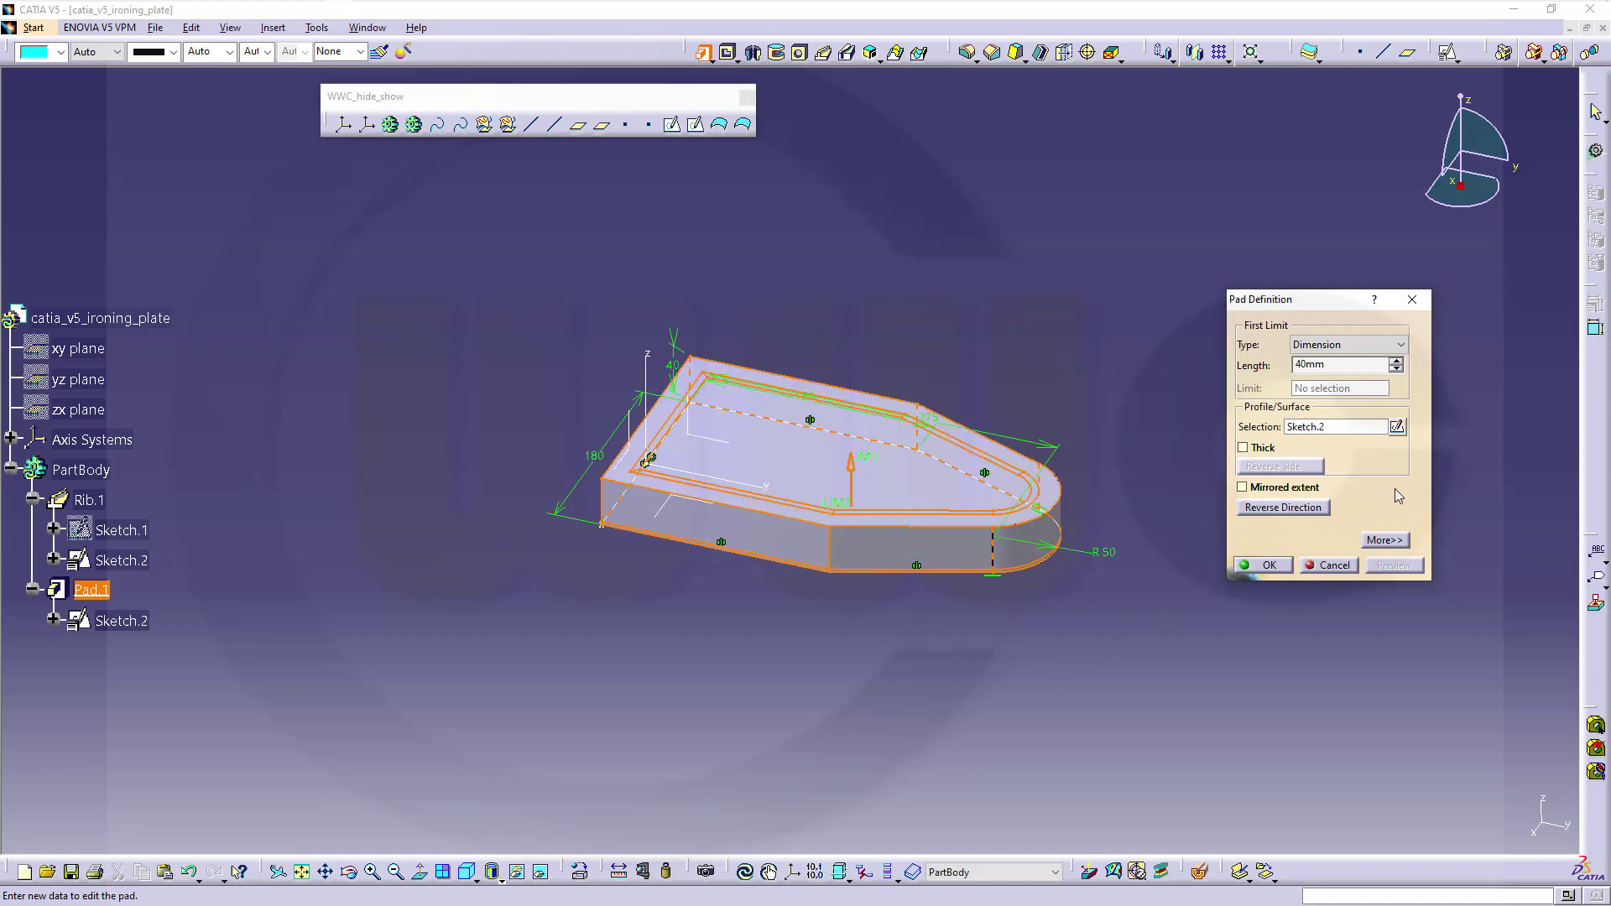
# Step: Set the pad's second limit to -29 mm and preview both limits
pyautogui.click(1384, 540)
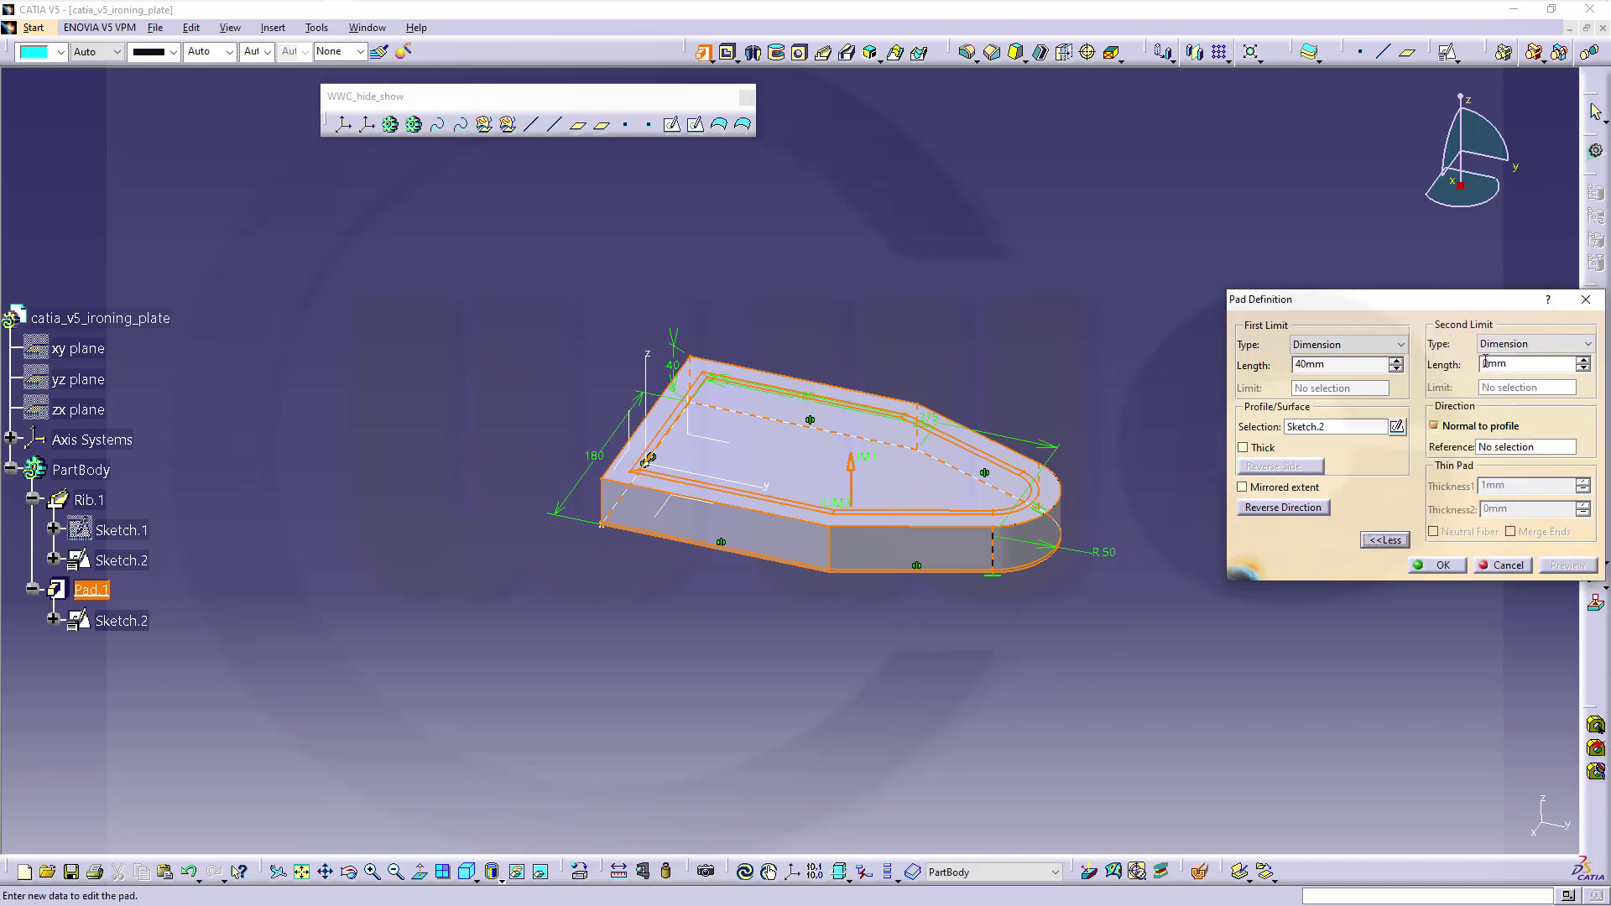
pyautogui.doubleClick(1495, 363)
pyautogui.write('-29')
pyautogui.press('Return')
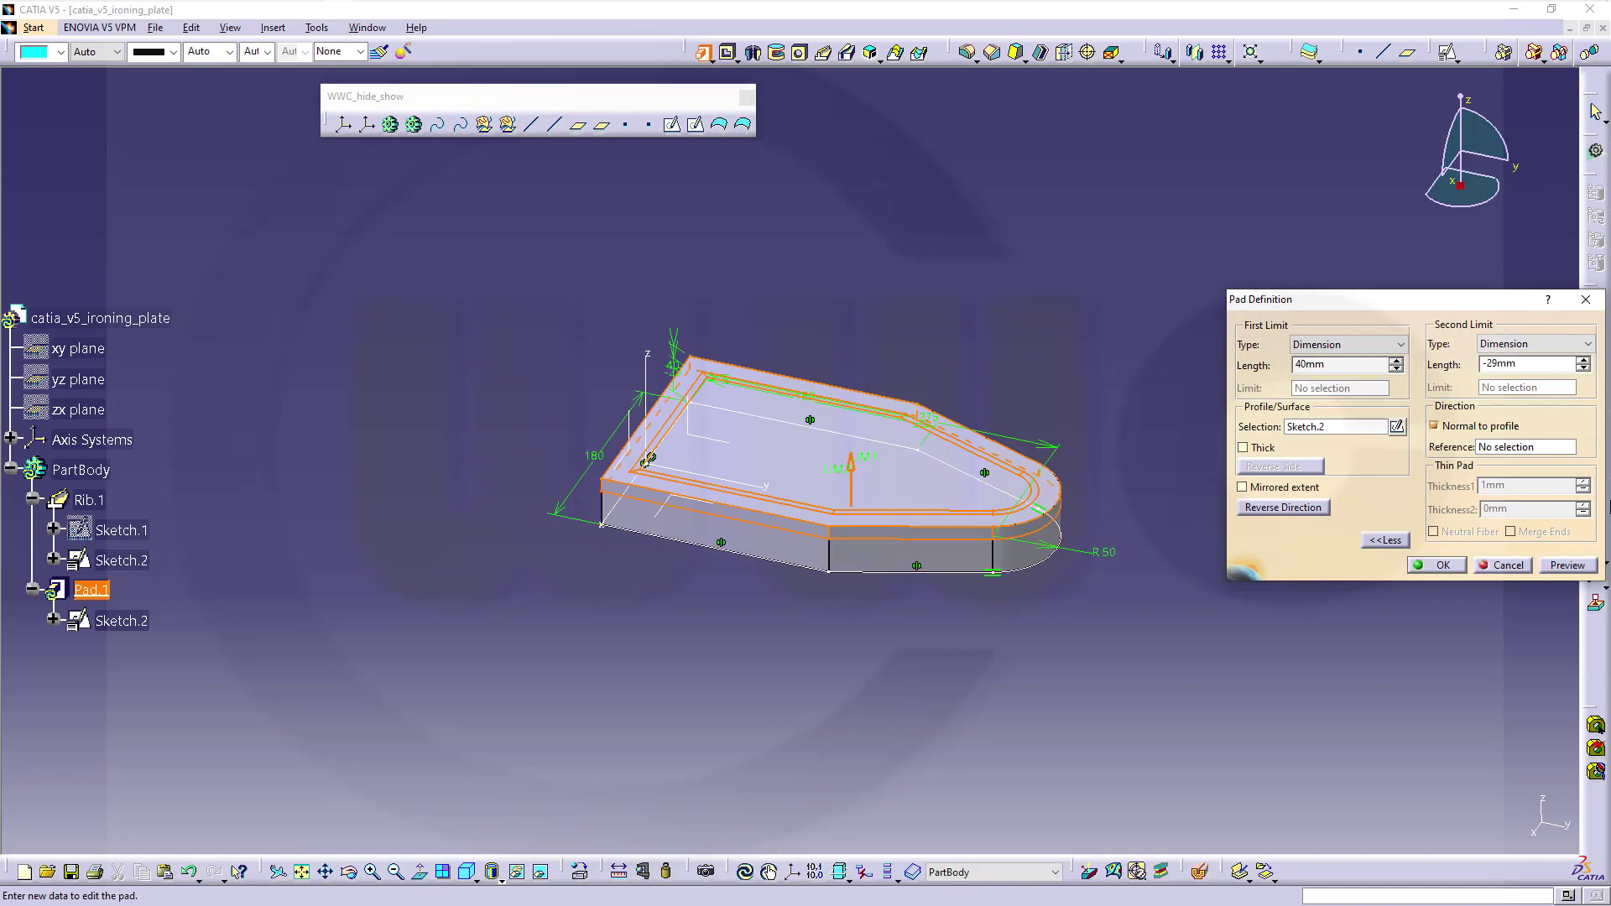
pyautogui.click(1563, 565)
pyautogui.moveTo(978, 652); pyautogui.dragTo(748, 607, button='middle')
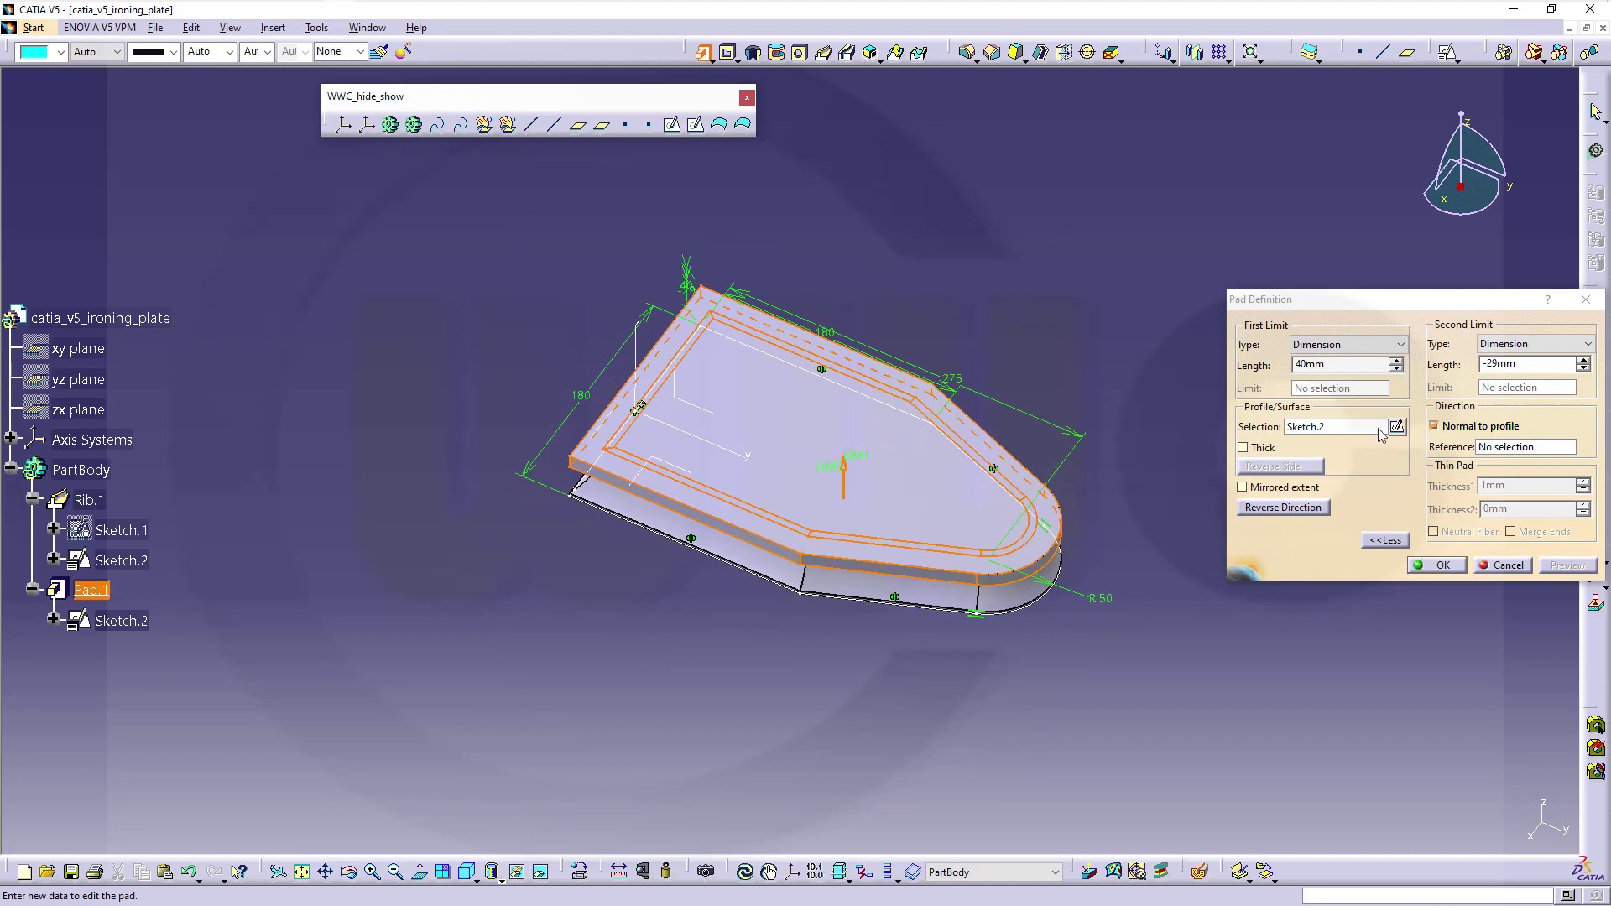
# Step: Make the pad thick with thicknesses 40 mm and -22 mm, and preview it
pyautogui.click(1244, 447)
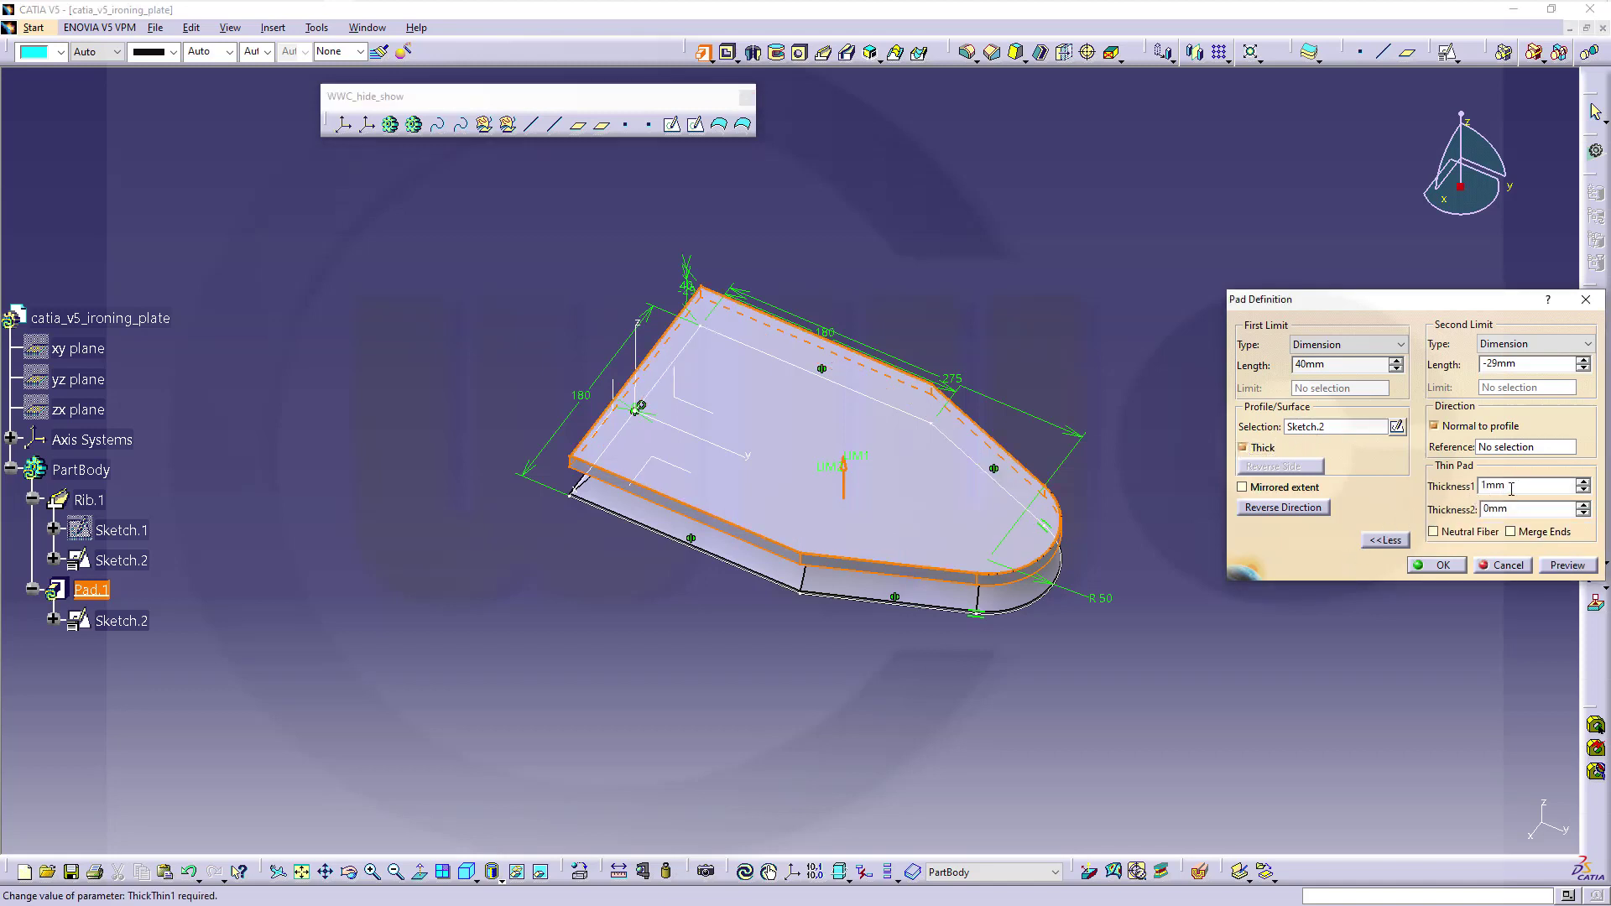
pyautogui.press('Tab')
pyautogui.write('1mm')
pyautogui.hotkey('shift', 'Tab')
pyautogui.write('4')
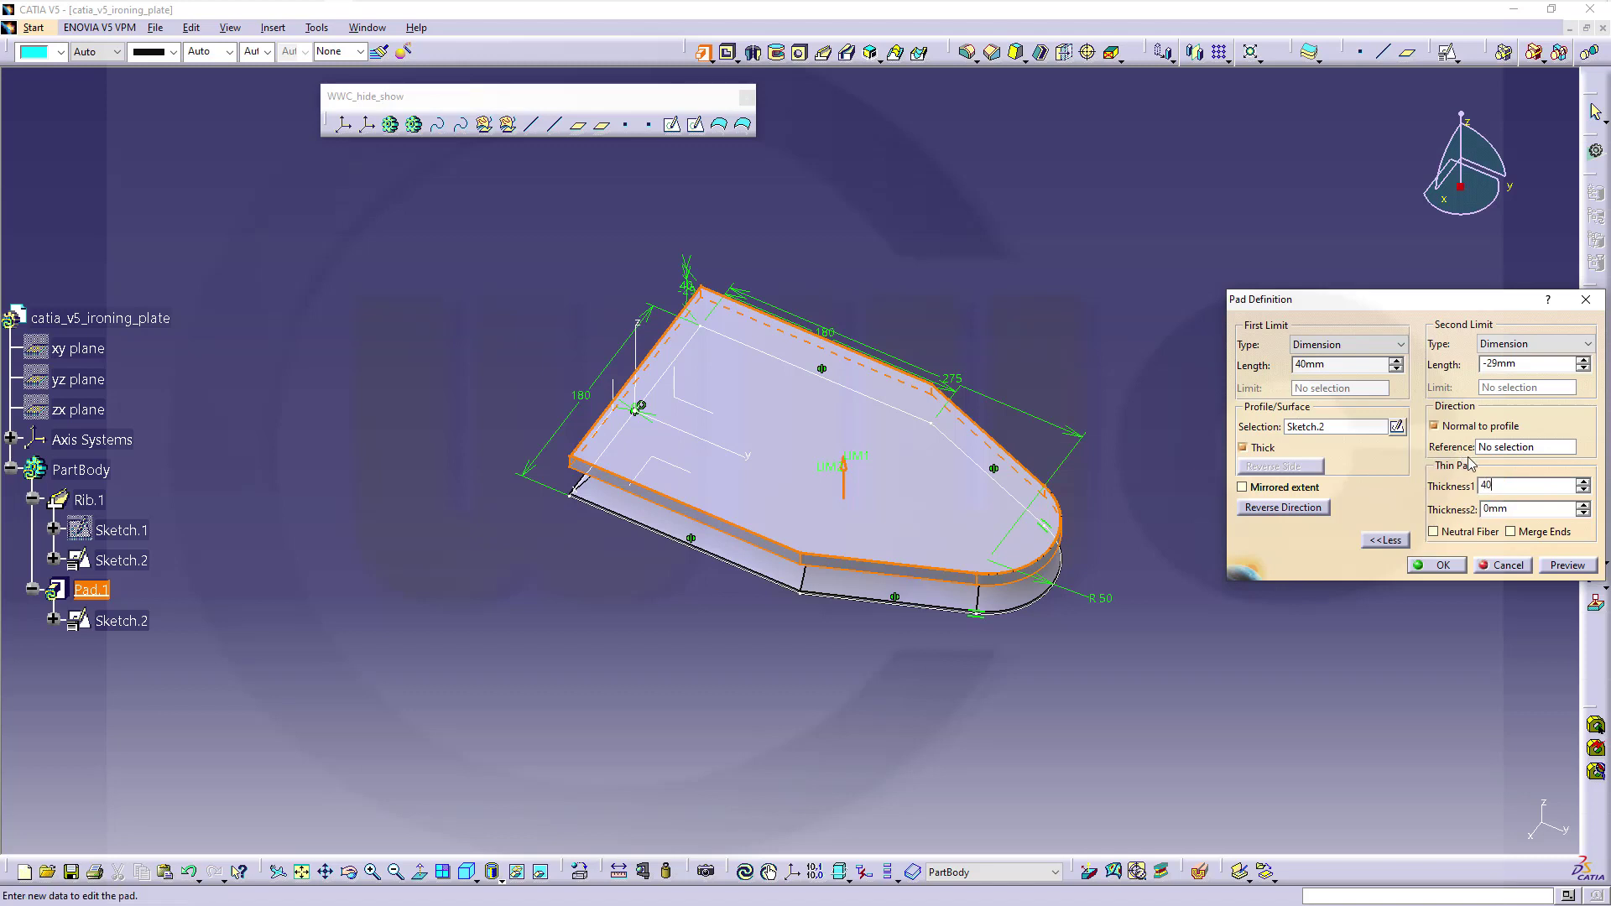
pyautogui.press('Tab')
pyautogui.click(1513, 487)
pyautogui.click(1511, 507)
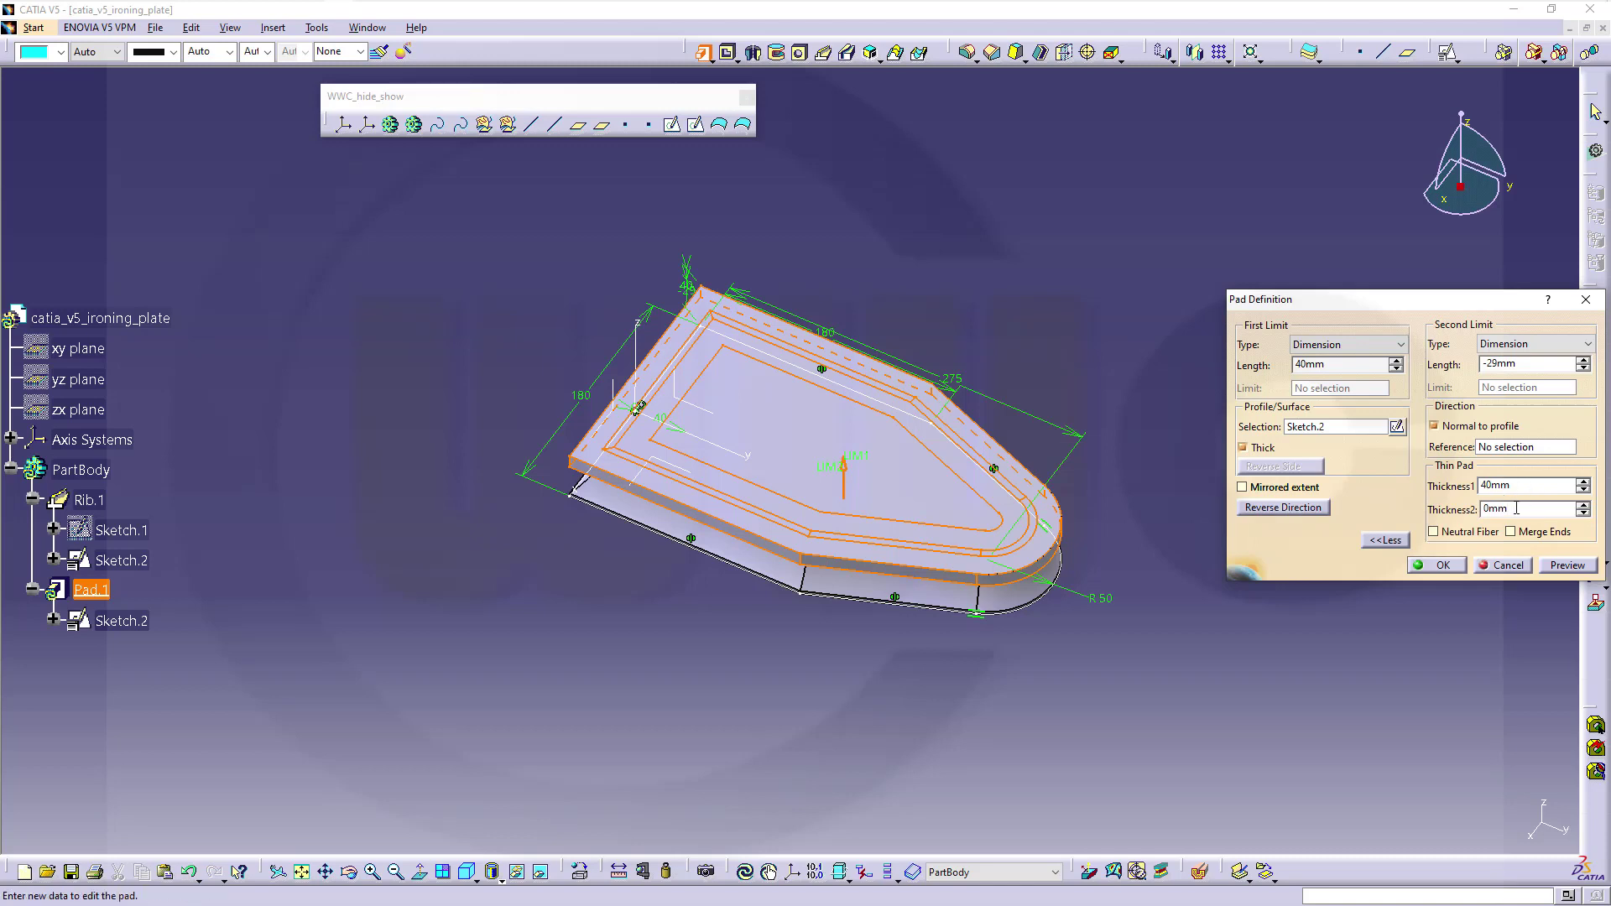
pyautogui.moveTo(1516, 507); pyautogui.dragTo(1400, 507)
pyautogui.write('-22')
pyautogui.press('Tab')
pyautogui.click(1564, 567)
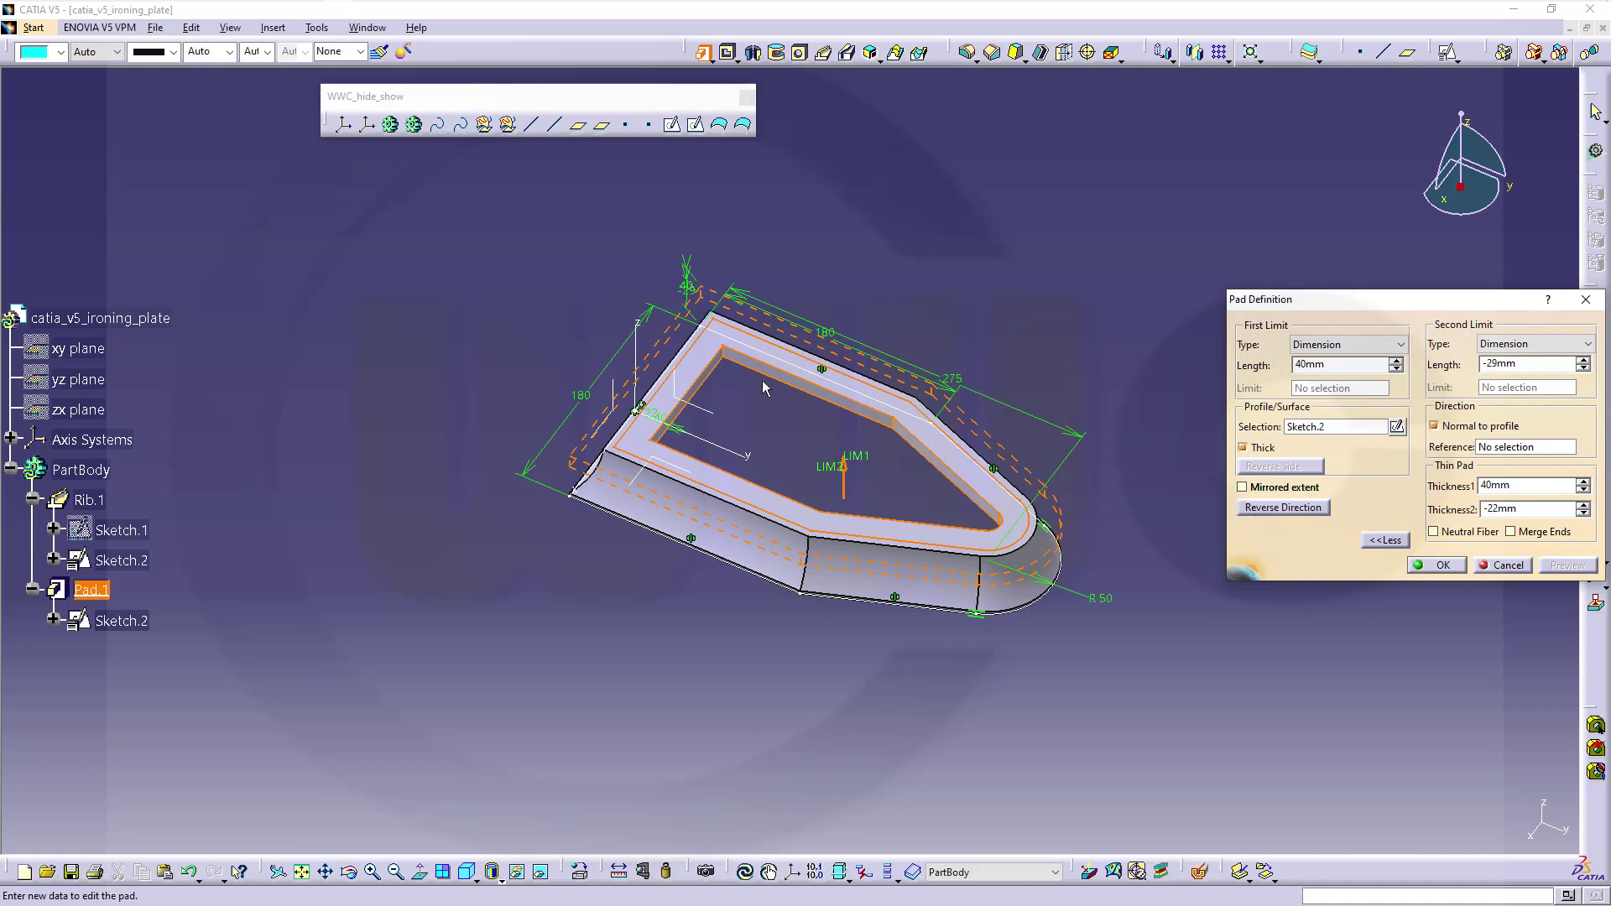
# Step: Change the first thickness to 100 mm and preview again
pyautogui.doubleClick(1518, 485)
pyautogui.write('100')
pyautogui.press('Return')
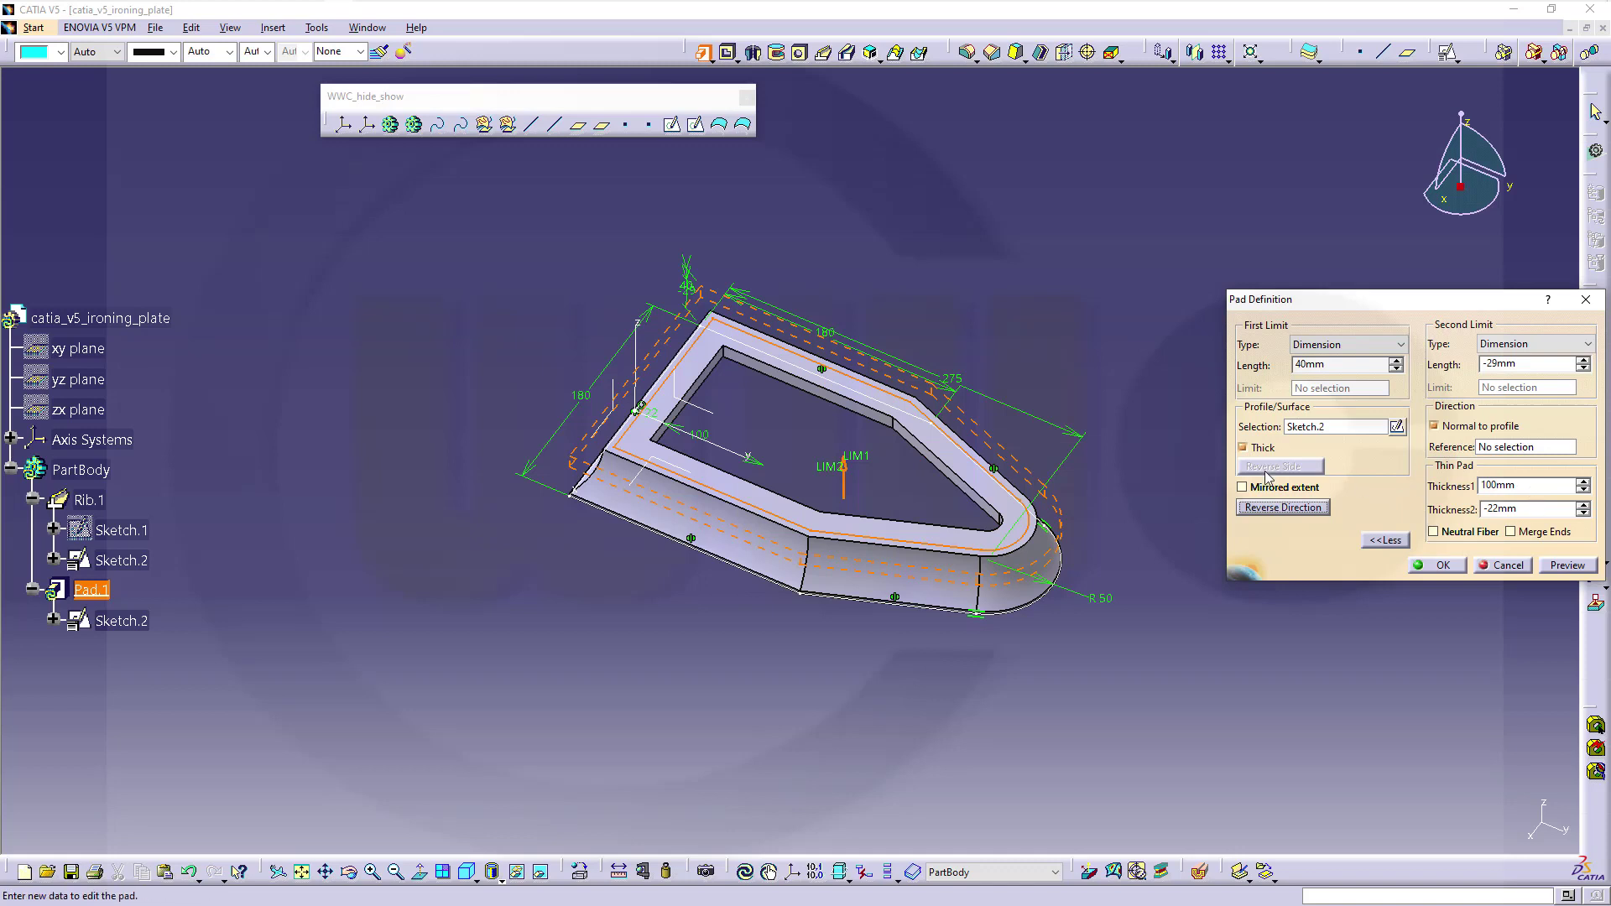
pyautogui.click(1566, 567)
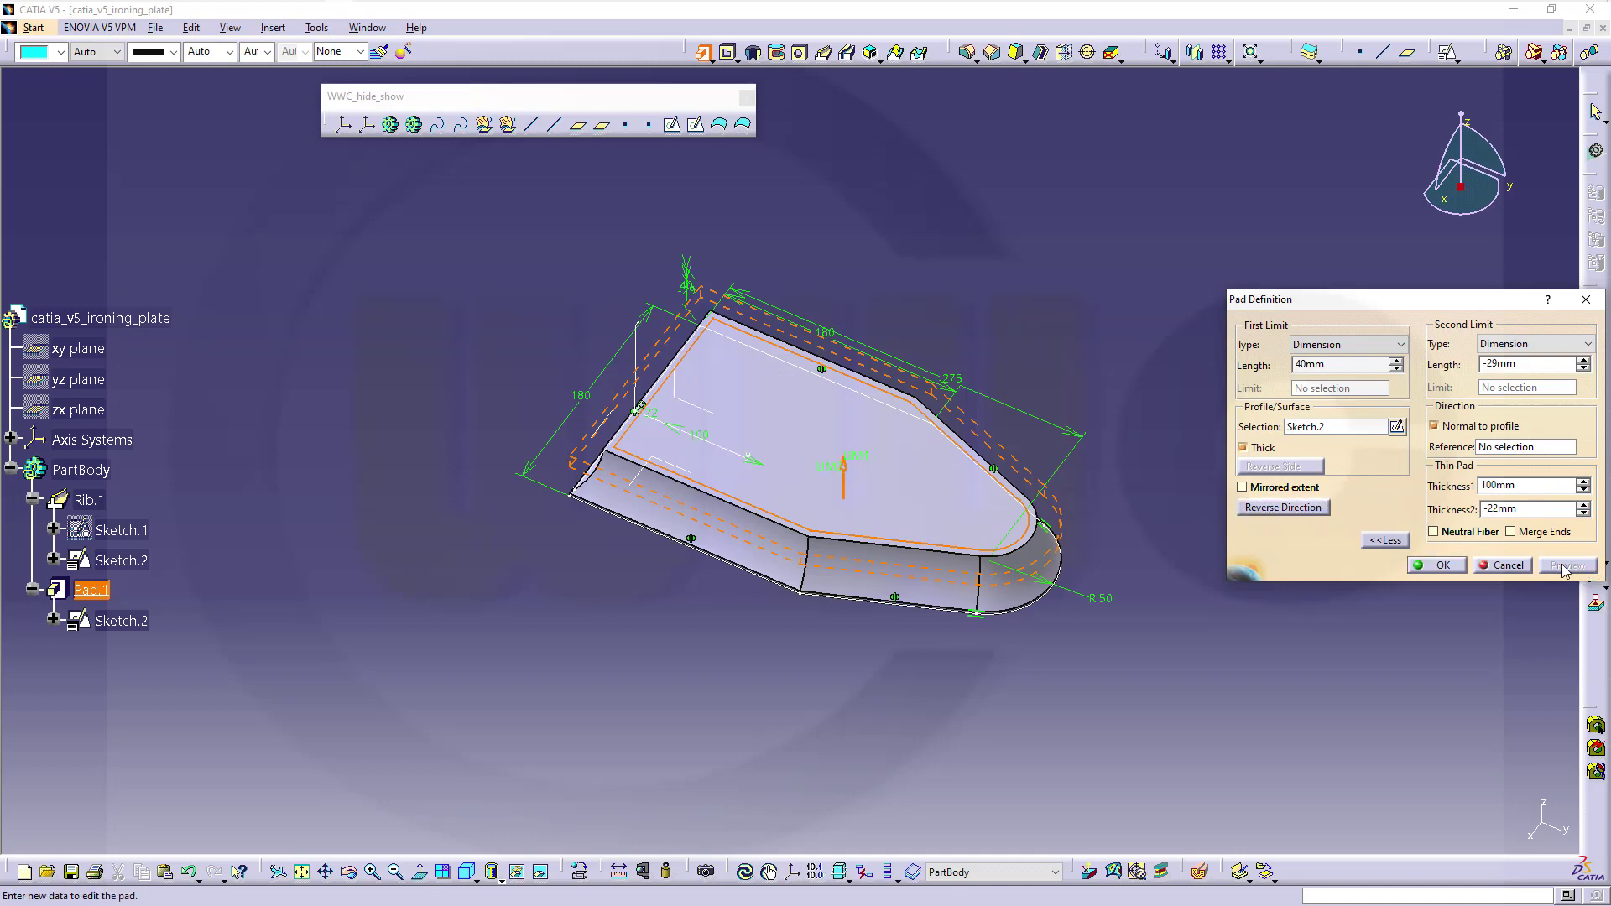
# Step: Create Pad.1 and rotate the plate to look into its hollow underside
pyautogui.click(1442, 565)
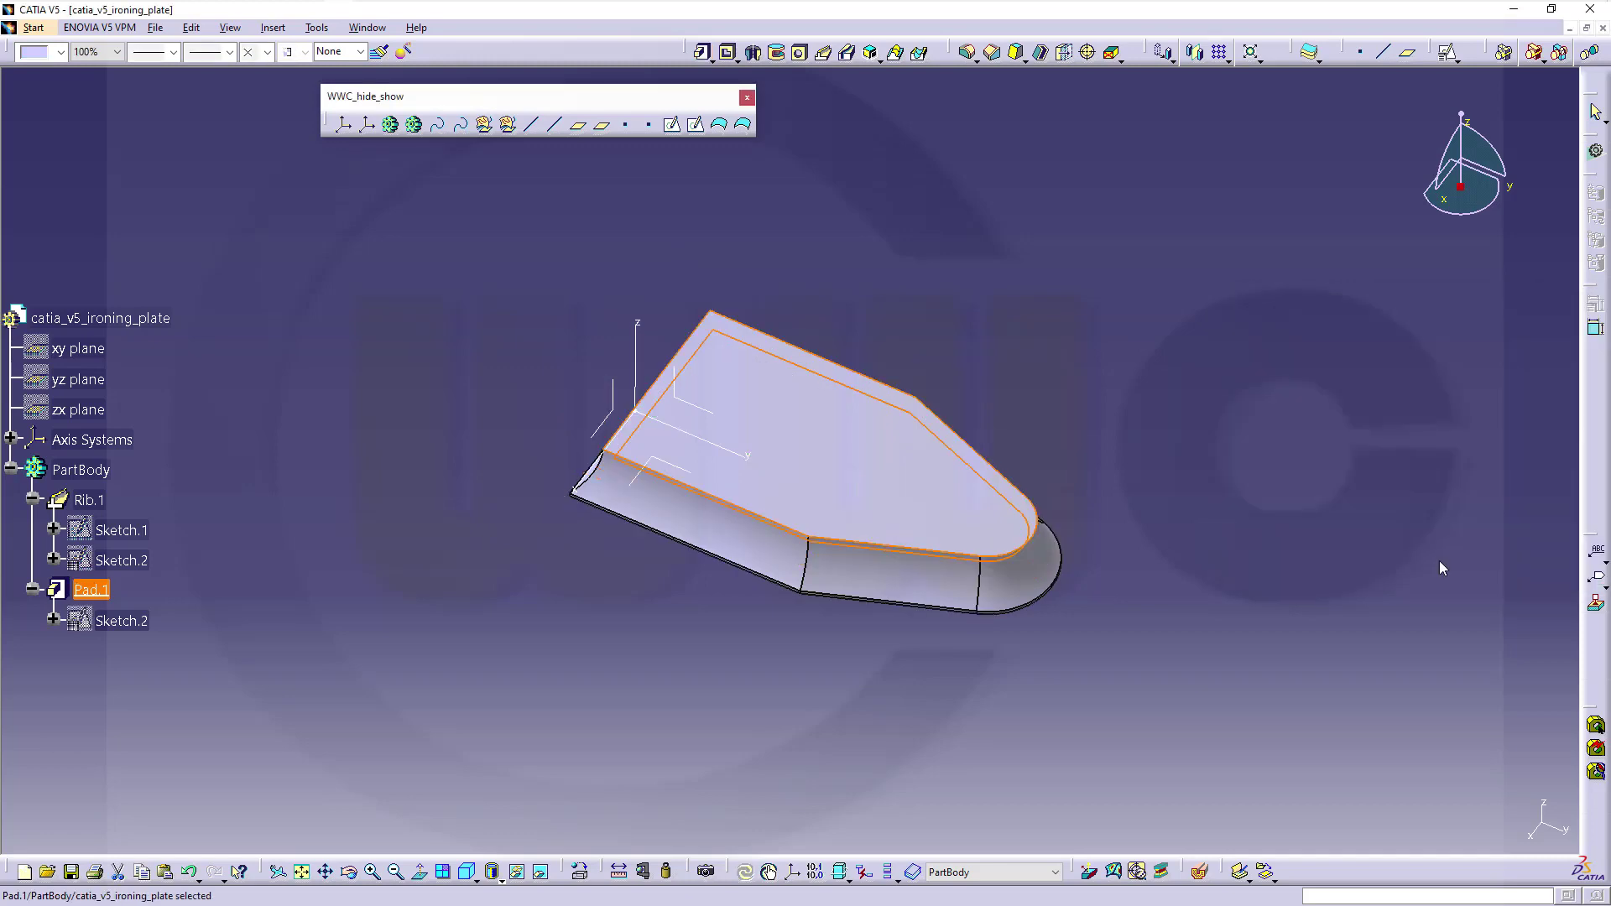
pyautogui.click(1208, 508)
pyautogui.moveTo(1198, 502); pyautogui.dragTo(999, 532, button='middle')
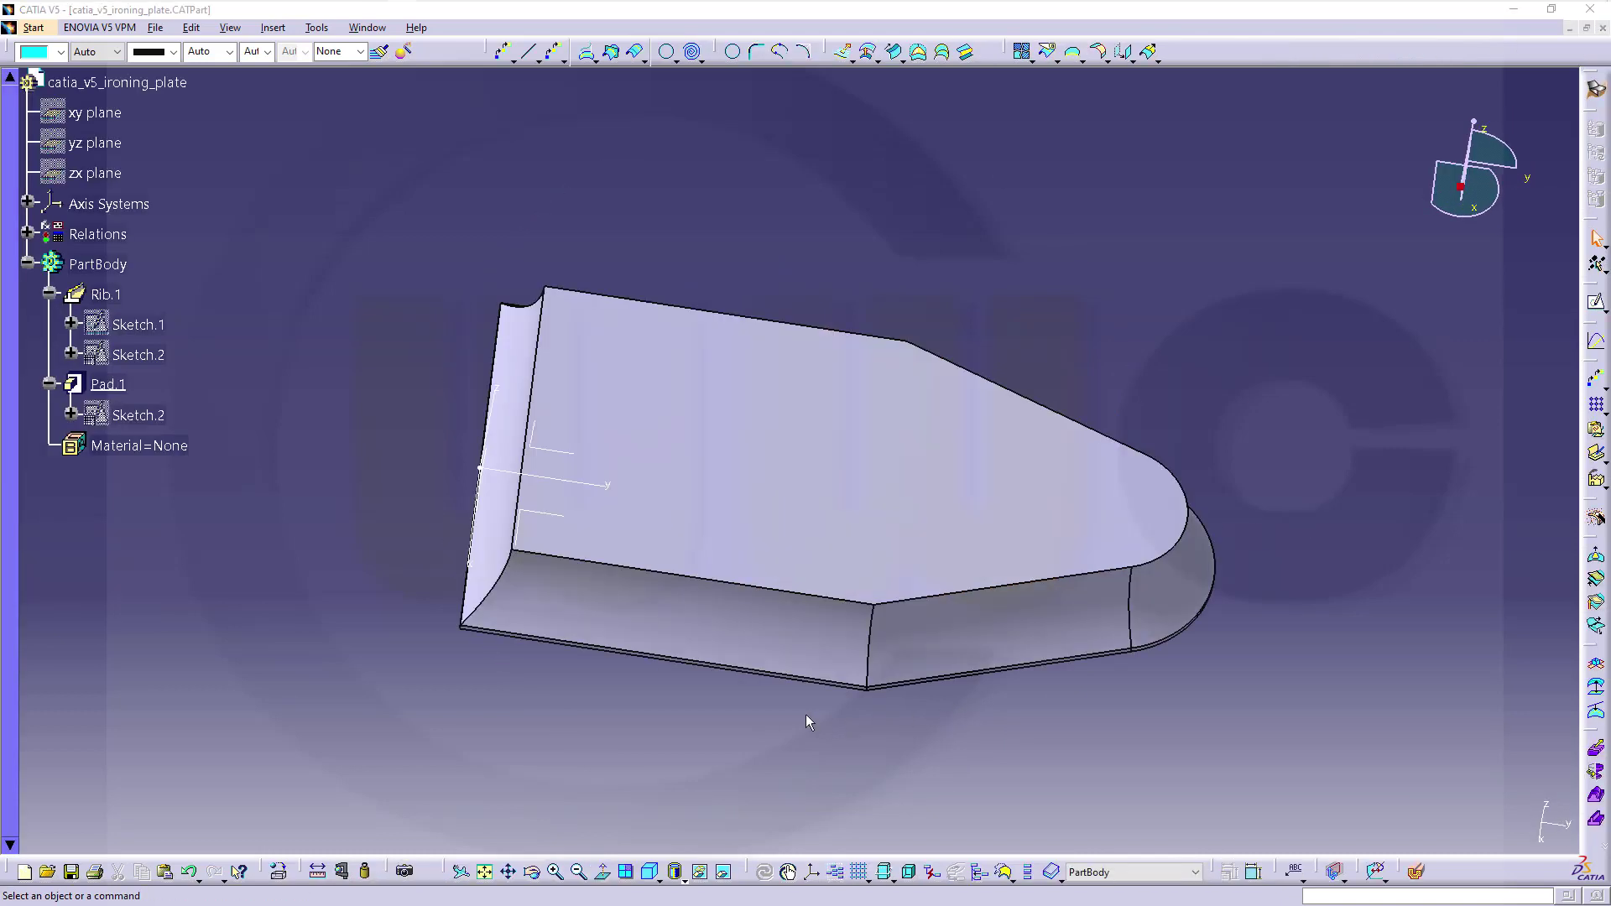
pyautogui.moveTo(808, 722); pyautogui.dragTo(865, 192, button='middle')
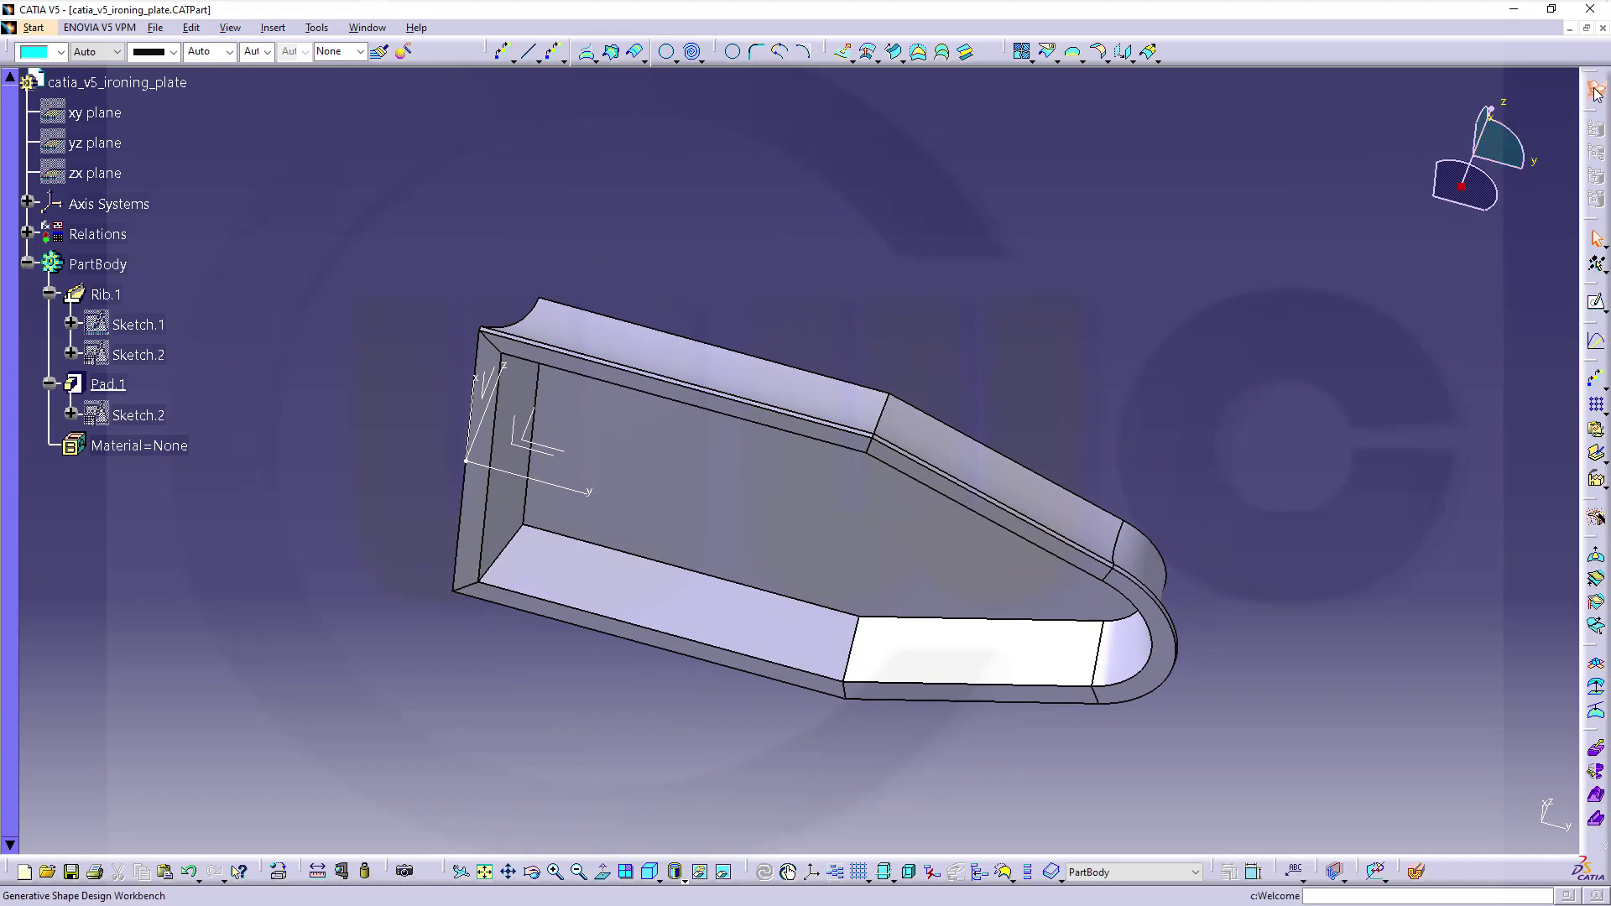
# Step: Start a spiral on the XY plane, centred on a new Point.1 at Y = 100 mm
pyautogui.click(693, 52)
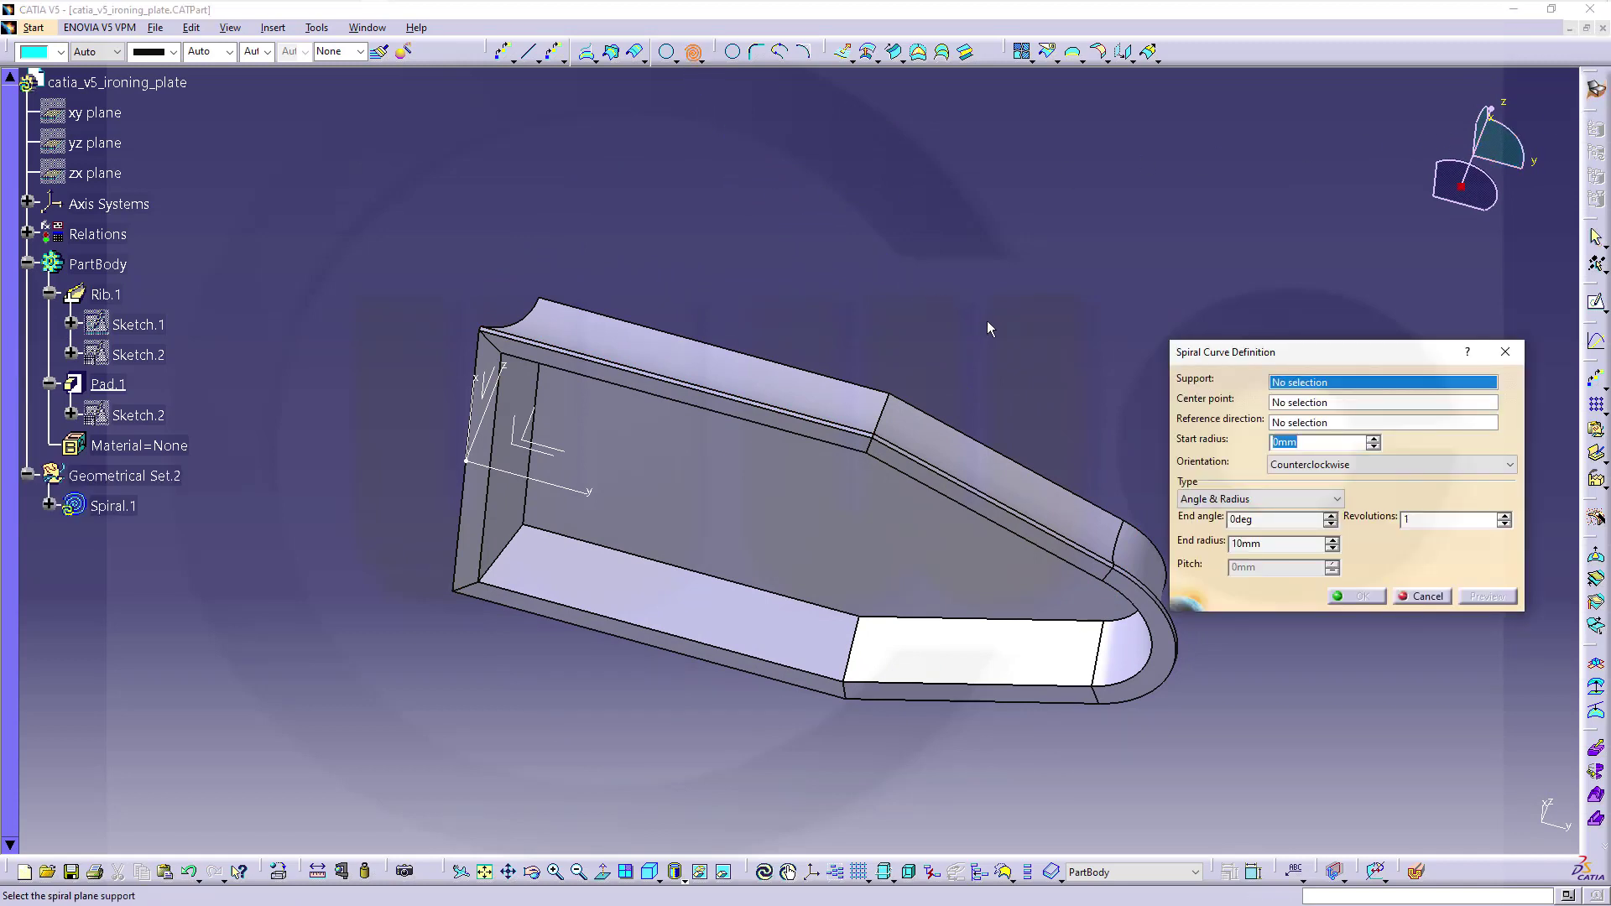
pyautogui.moveTo(987, 332); pyautogui.dragTo(919, 239, button='middle')
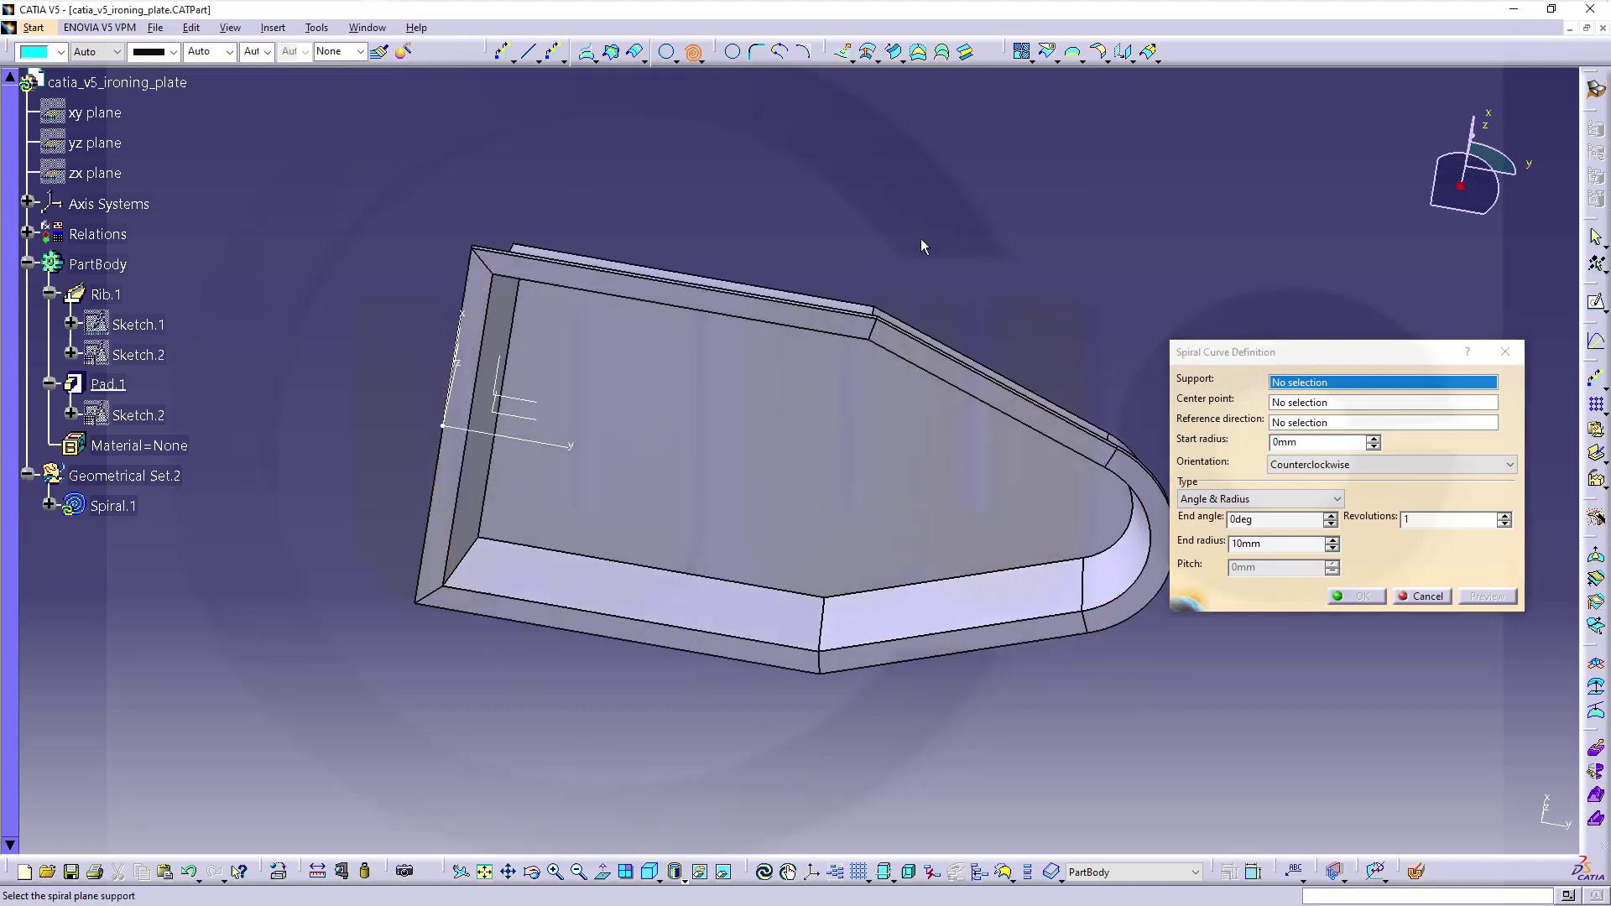
pyautogui.click(534, 409)
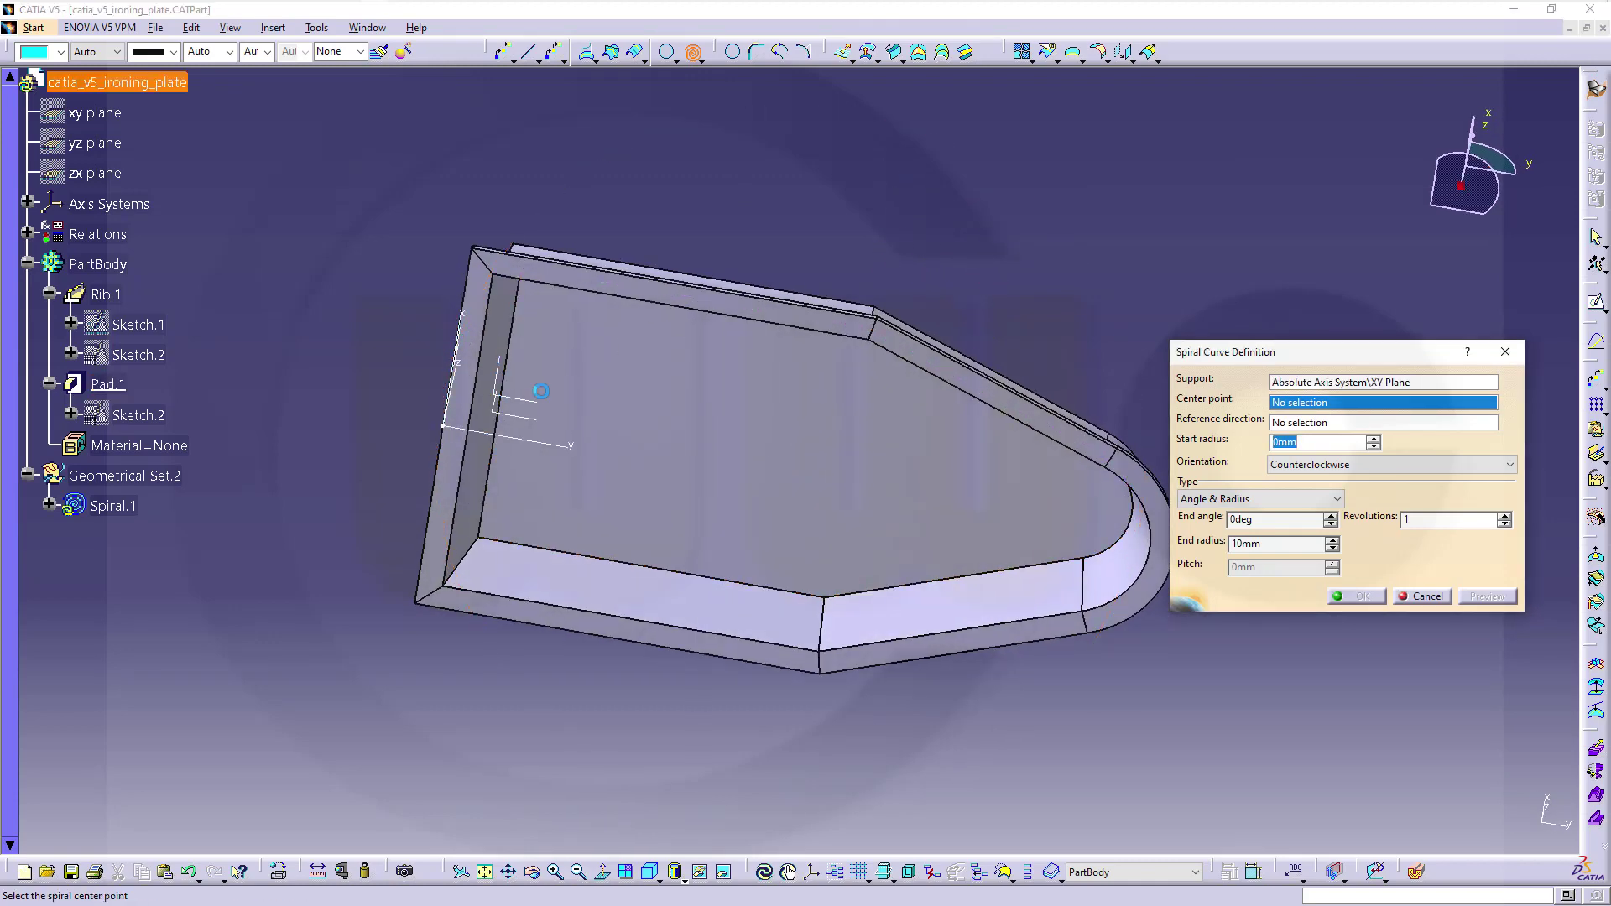
pyautogui.rightClick(1318, 406)
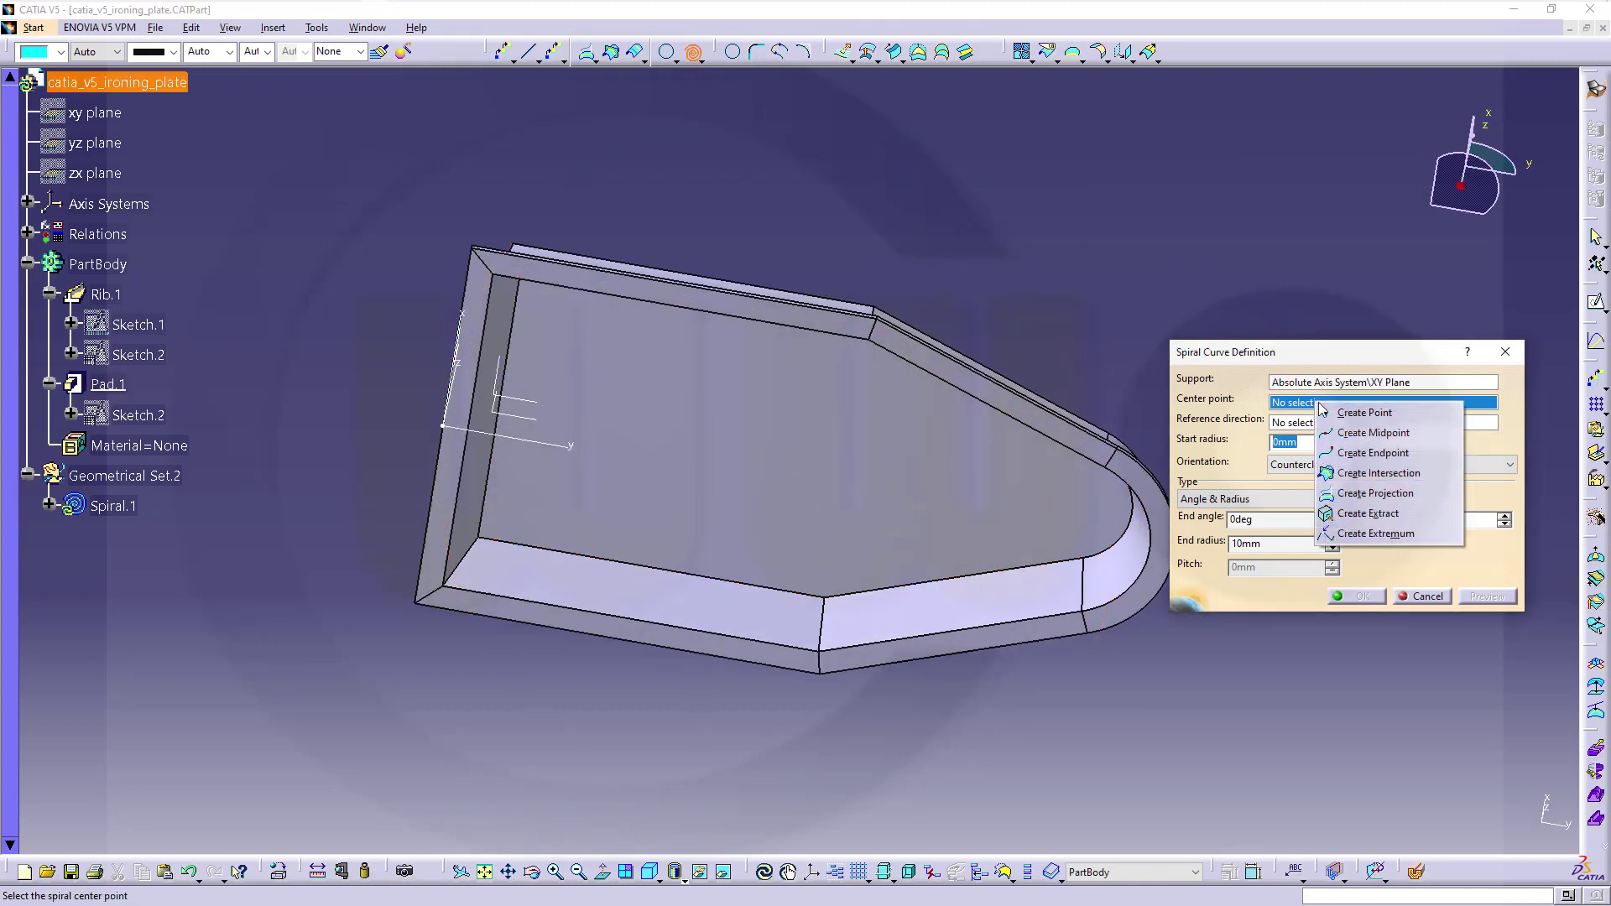
pyautogui.click(1364, 412)
pyautogui.click(1115, 208)
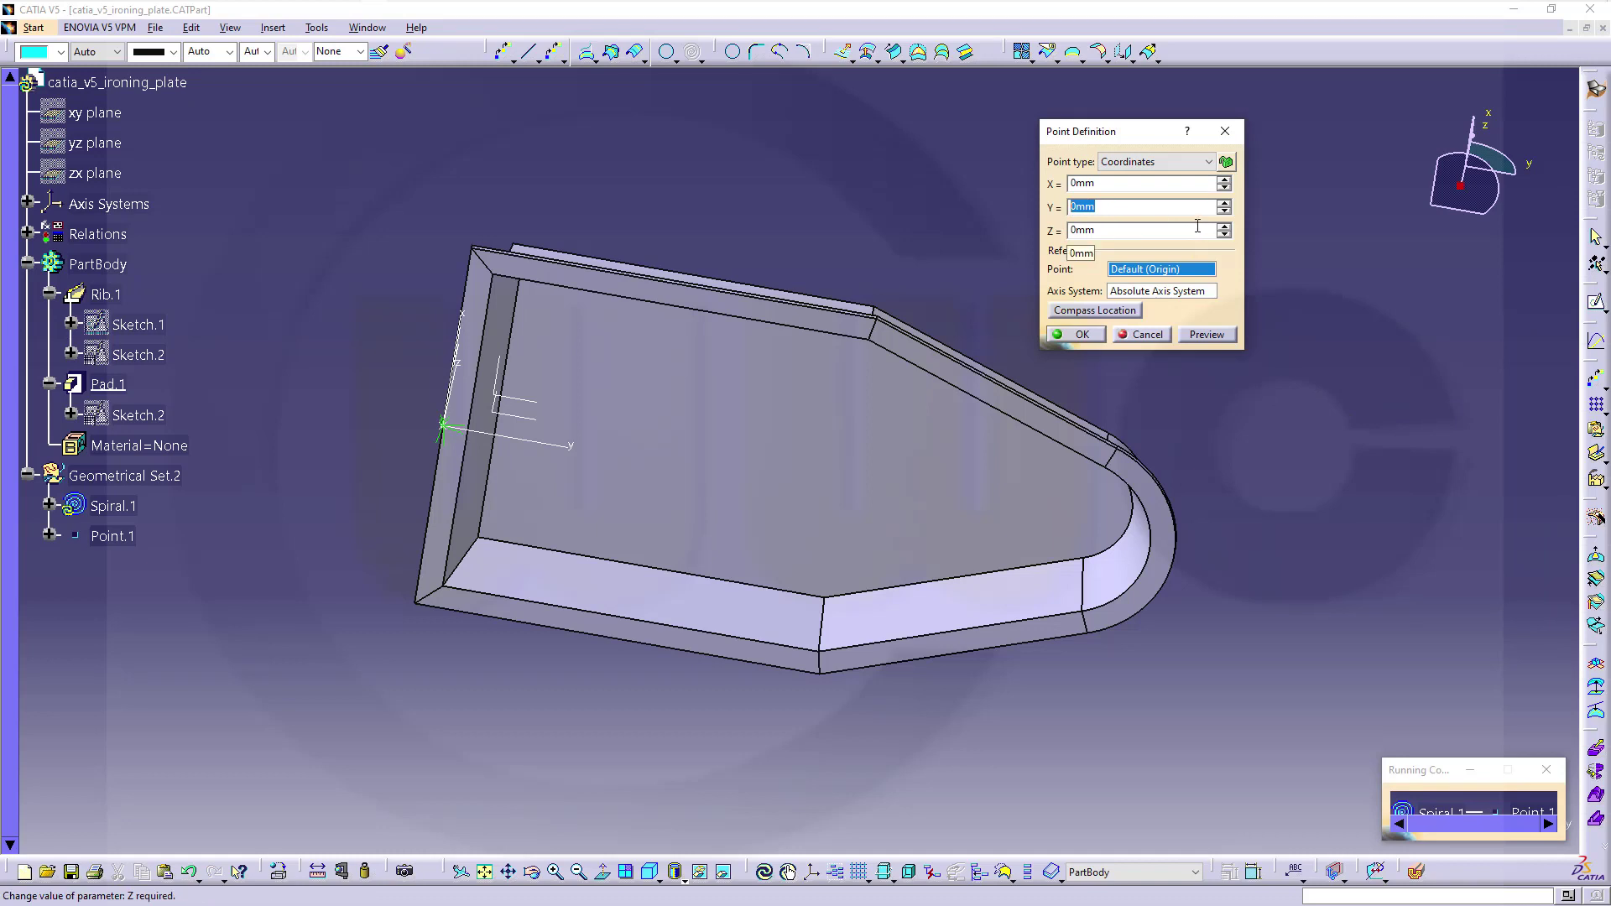
pyautogui.write('100')
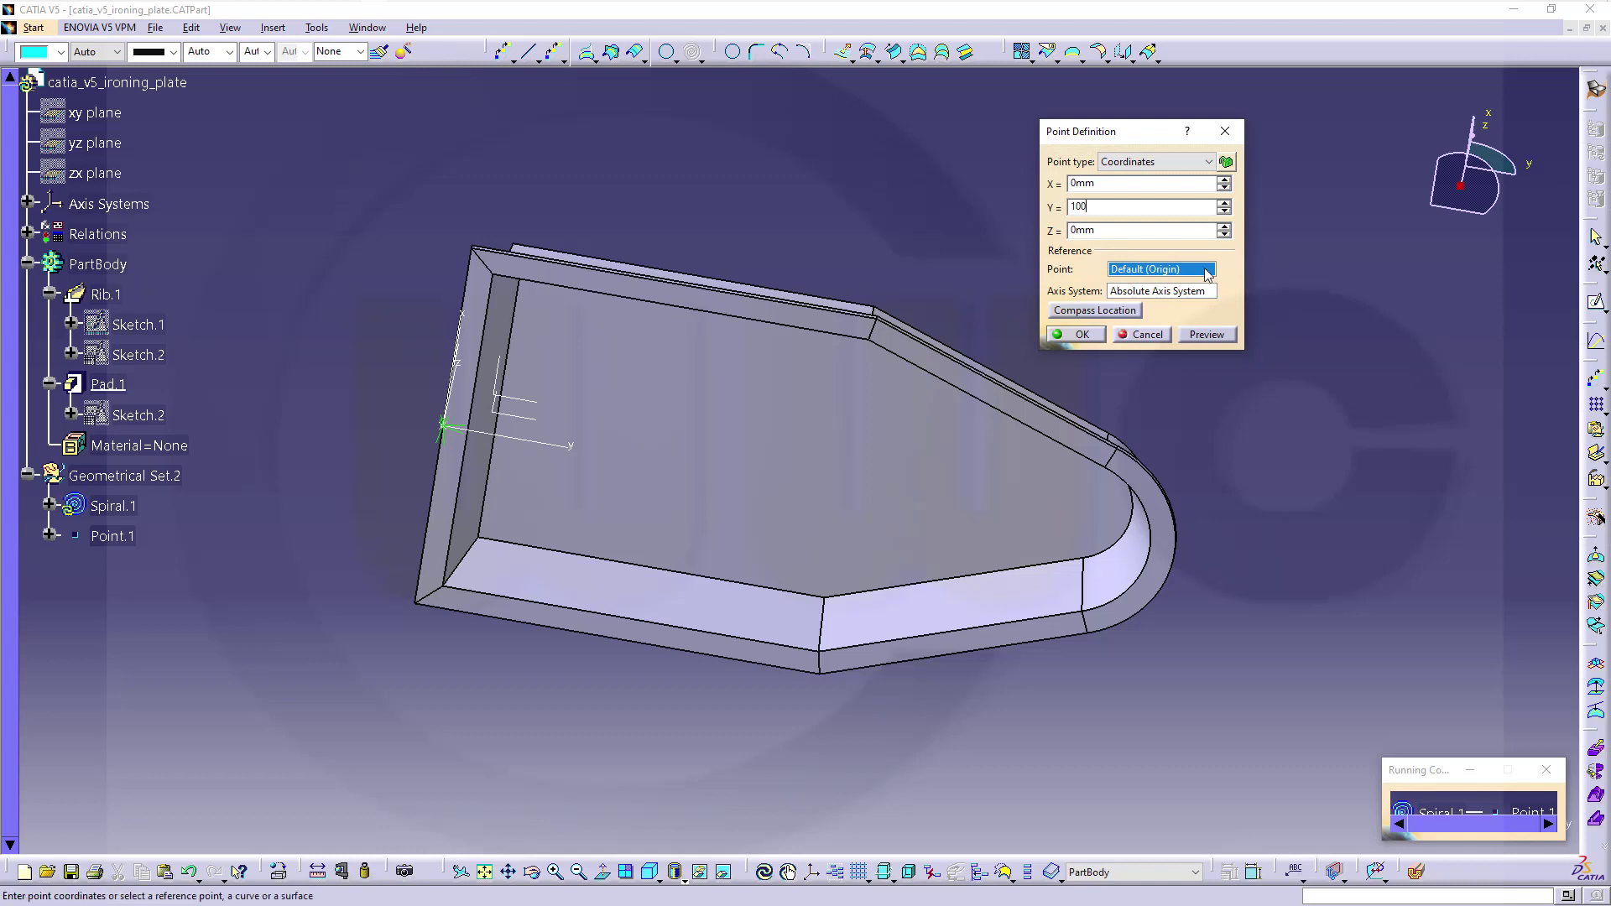
pyautogui.click(1081, 335)
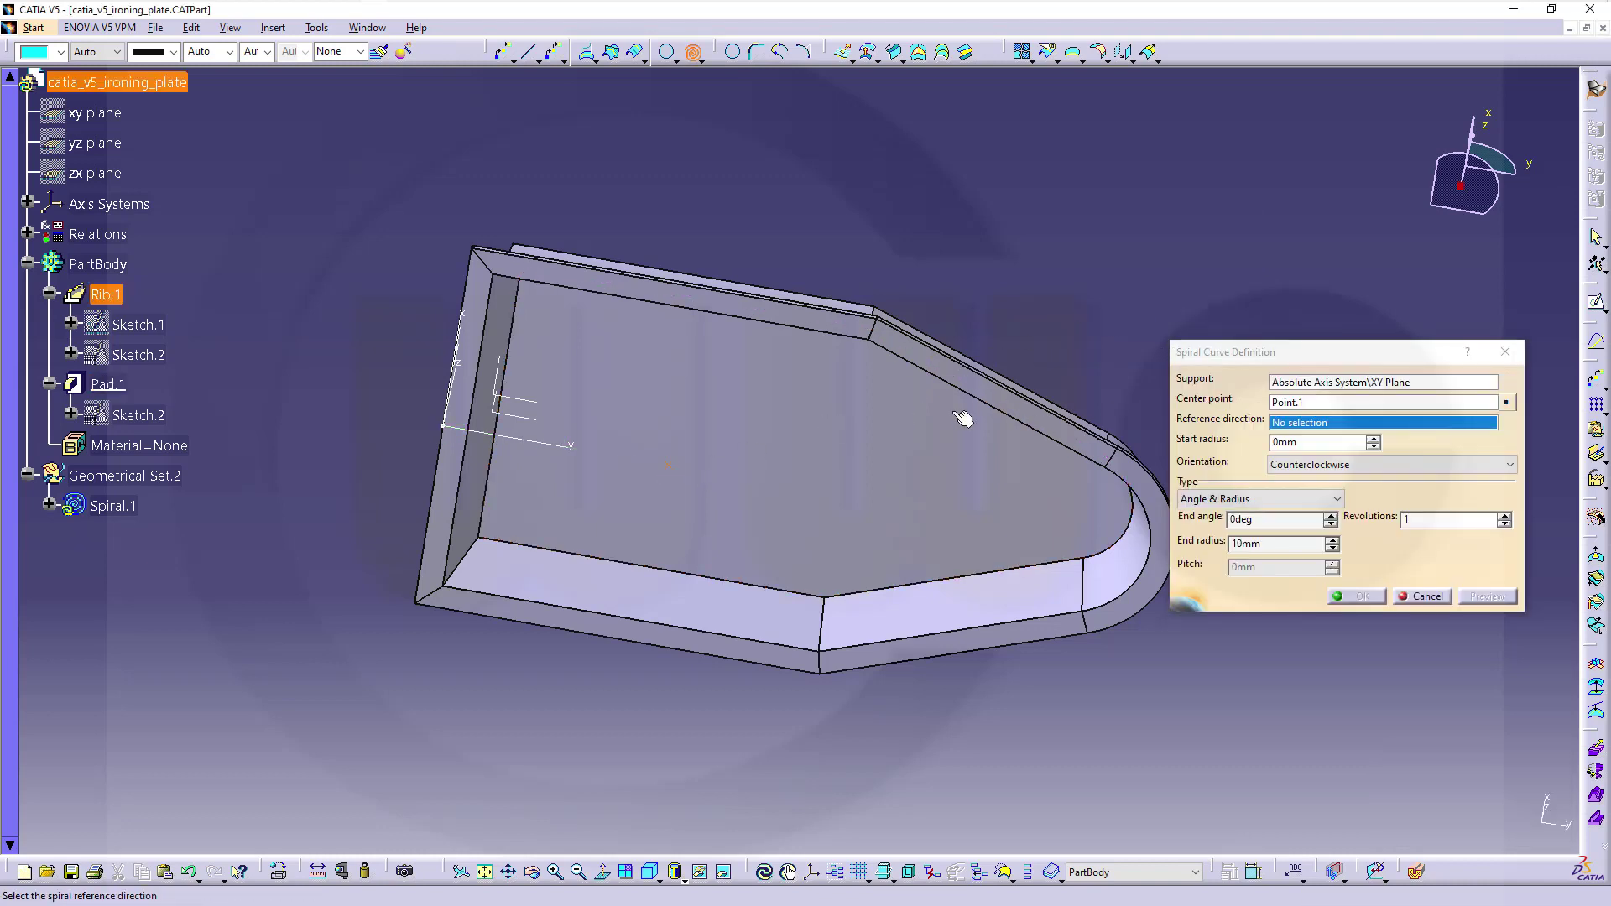
# Step: Use the Y axis as reference direction, enter a 20 mm start radius, and add revolutions
pyautogui.click(572, 451)
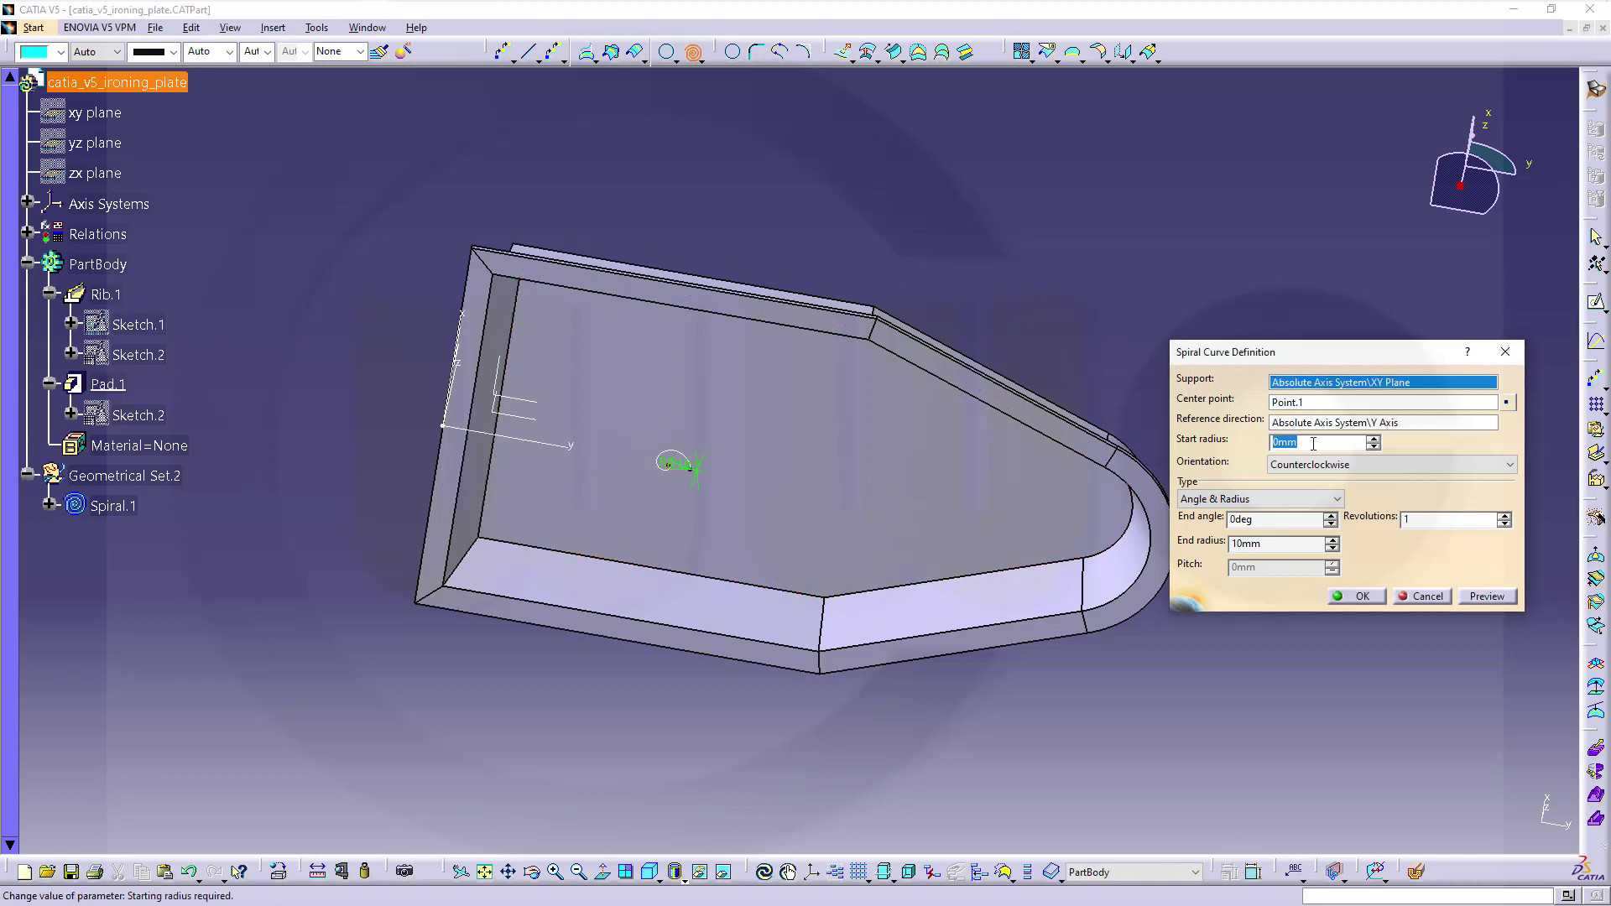
pyautogui.click(1373, 438)
pyautogui.click(1374, 438)
pyautogui.click(1374, 438)
pyautogui.click(1373, 438)
pyautogui.doubleClick(1359, 443)
pyautogui.write('20')
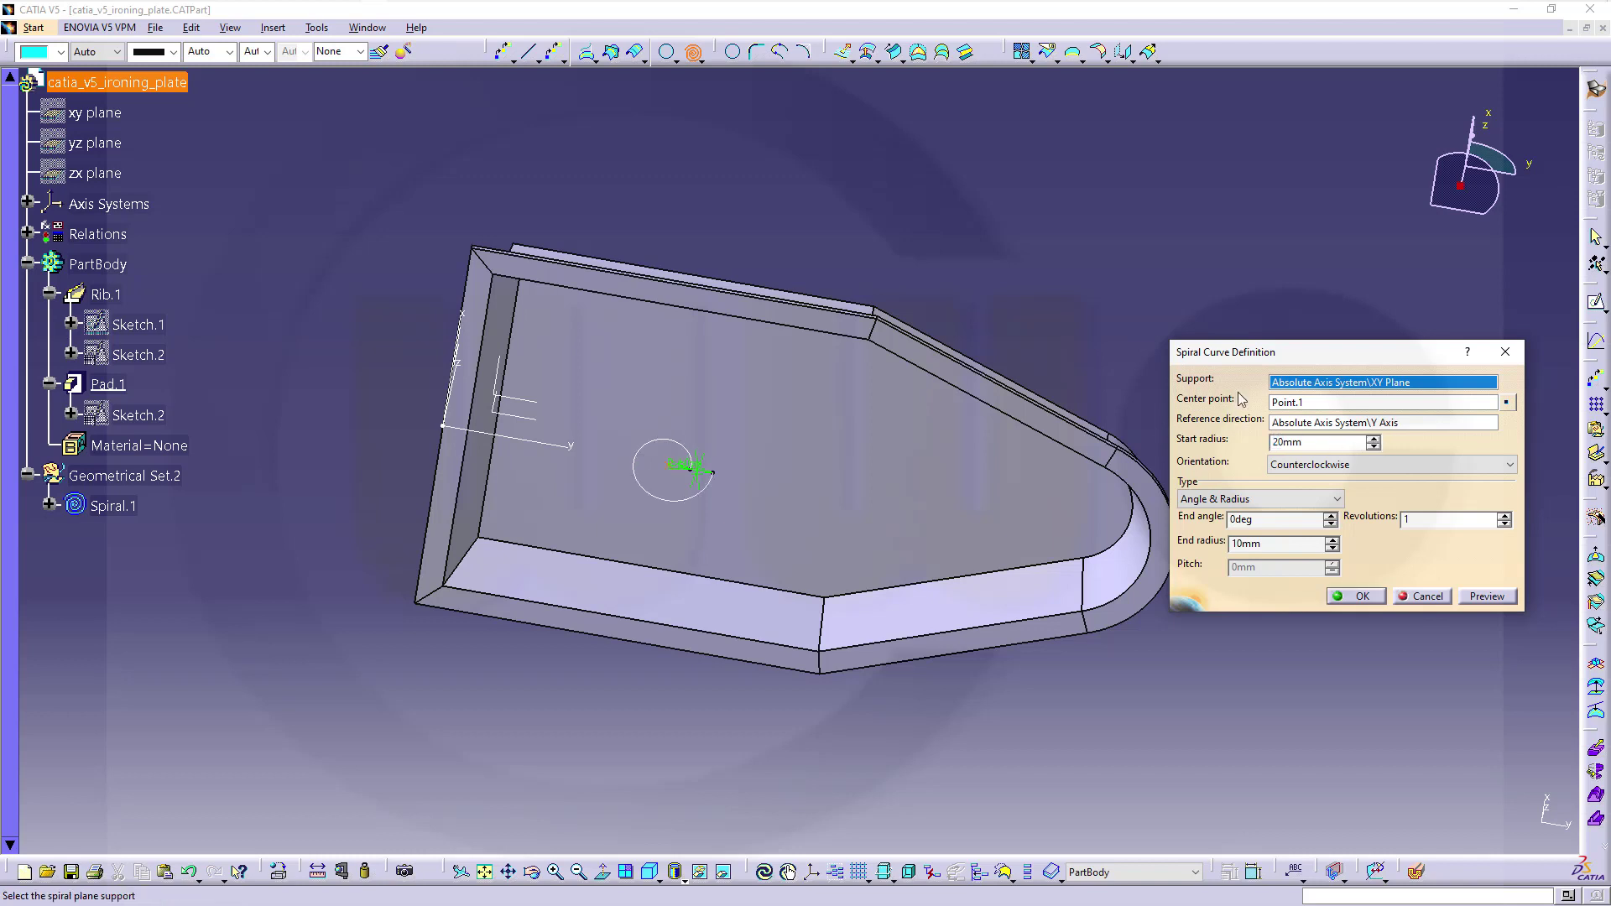
pyautogui.moveTo(881, 443); pyautogui.dragTo(697, 316, button='middle')
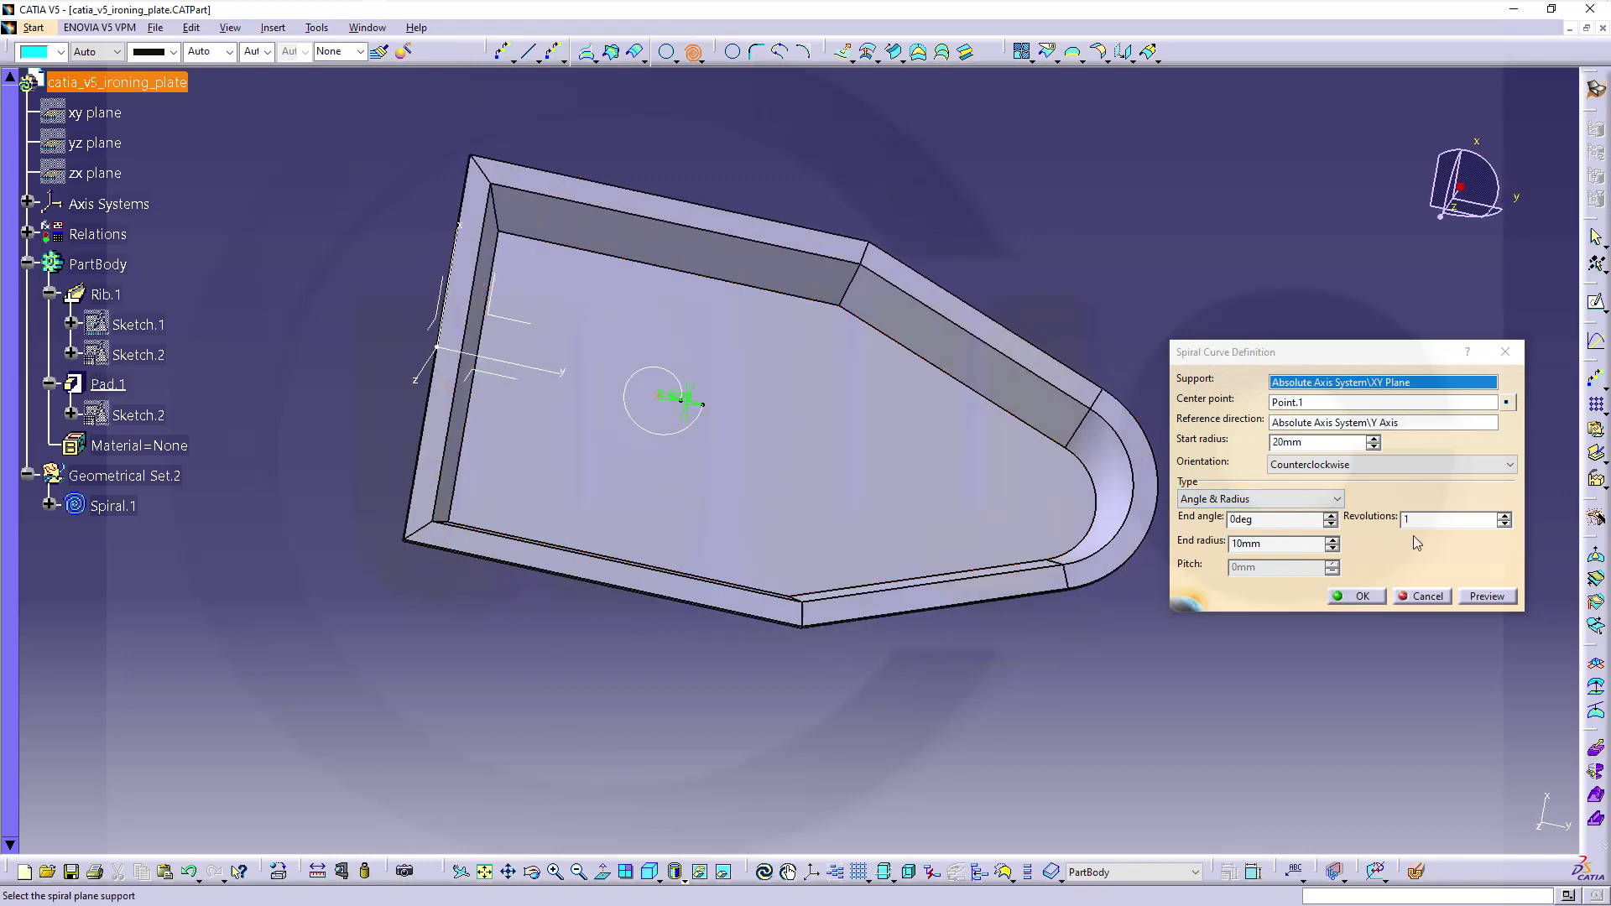
pyautogui.click(1504, 516)
pyautogui.click(1504, 516)
pyautogui.click(1504, 515)
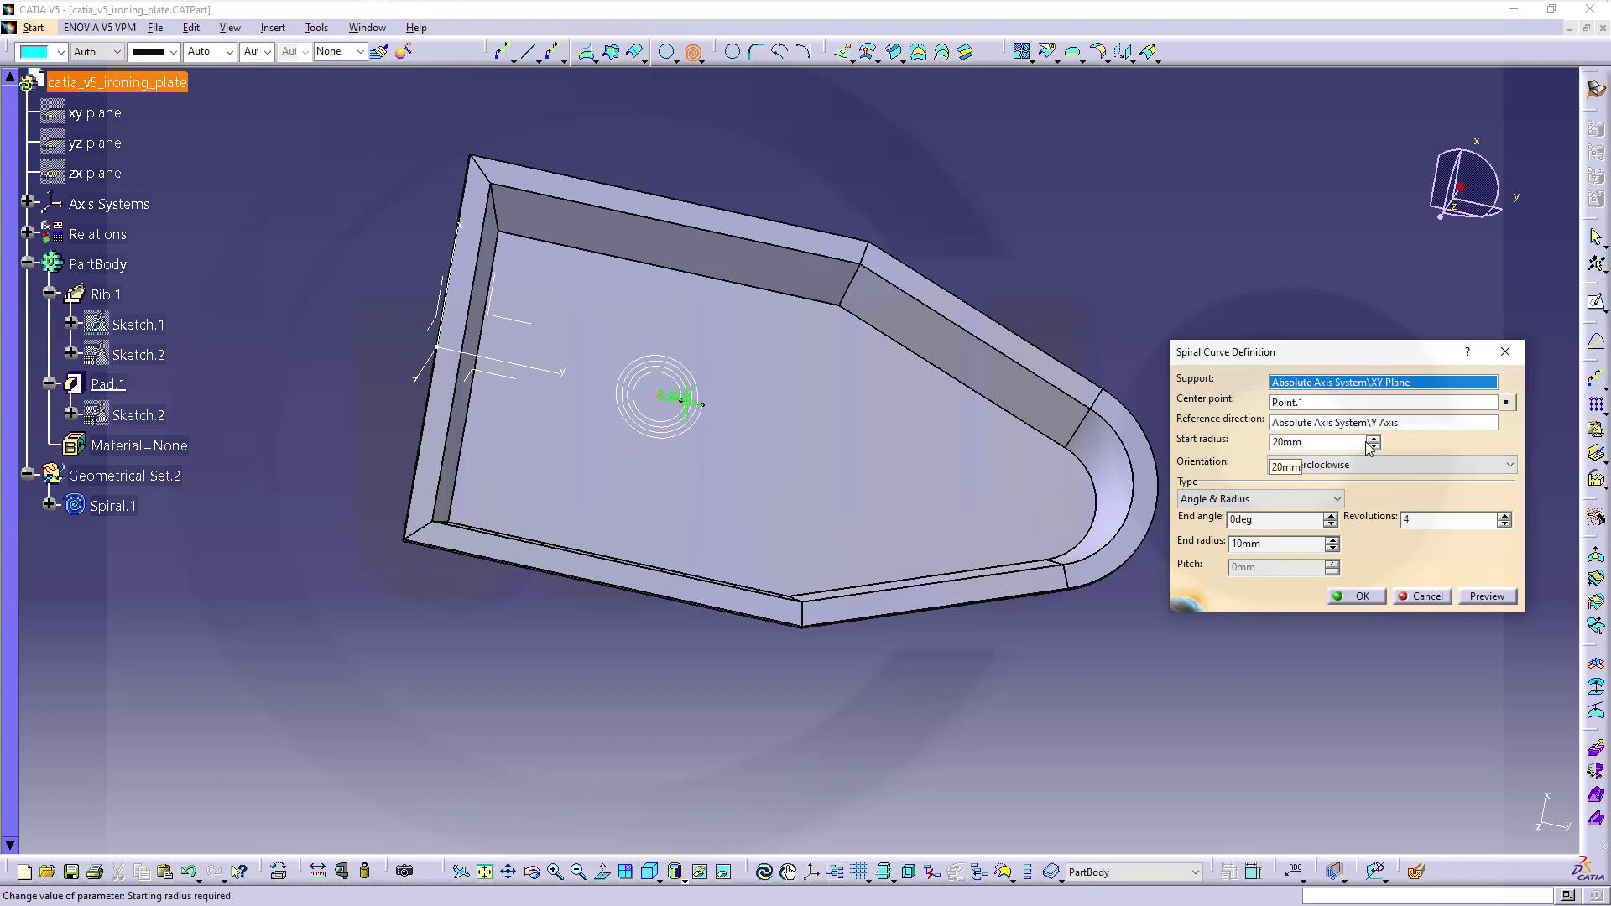
# Step: Try spiral start radii of 40, 80 and 70 mm
pyautogui.click(1374, 439)
pyautogui.click(1374, 439)
pyautogui.click(1373, 439)
pyautogui.click(1374, 439)
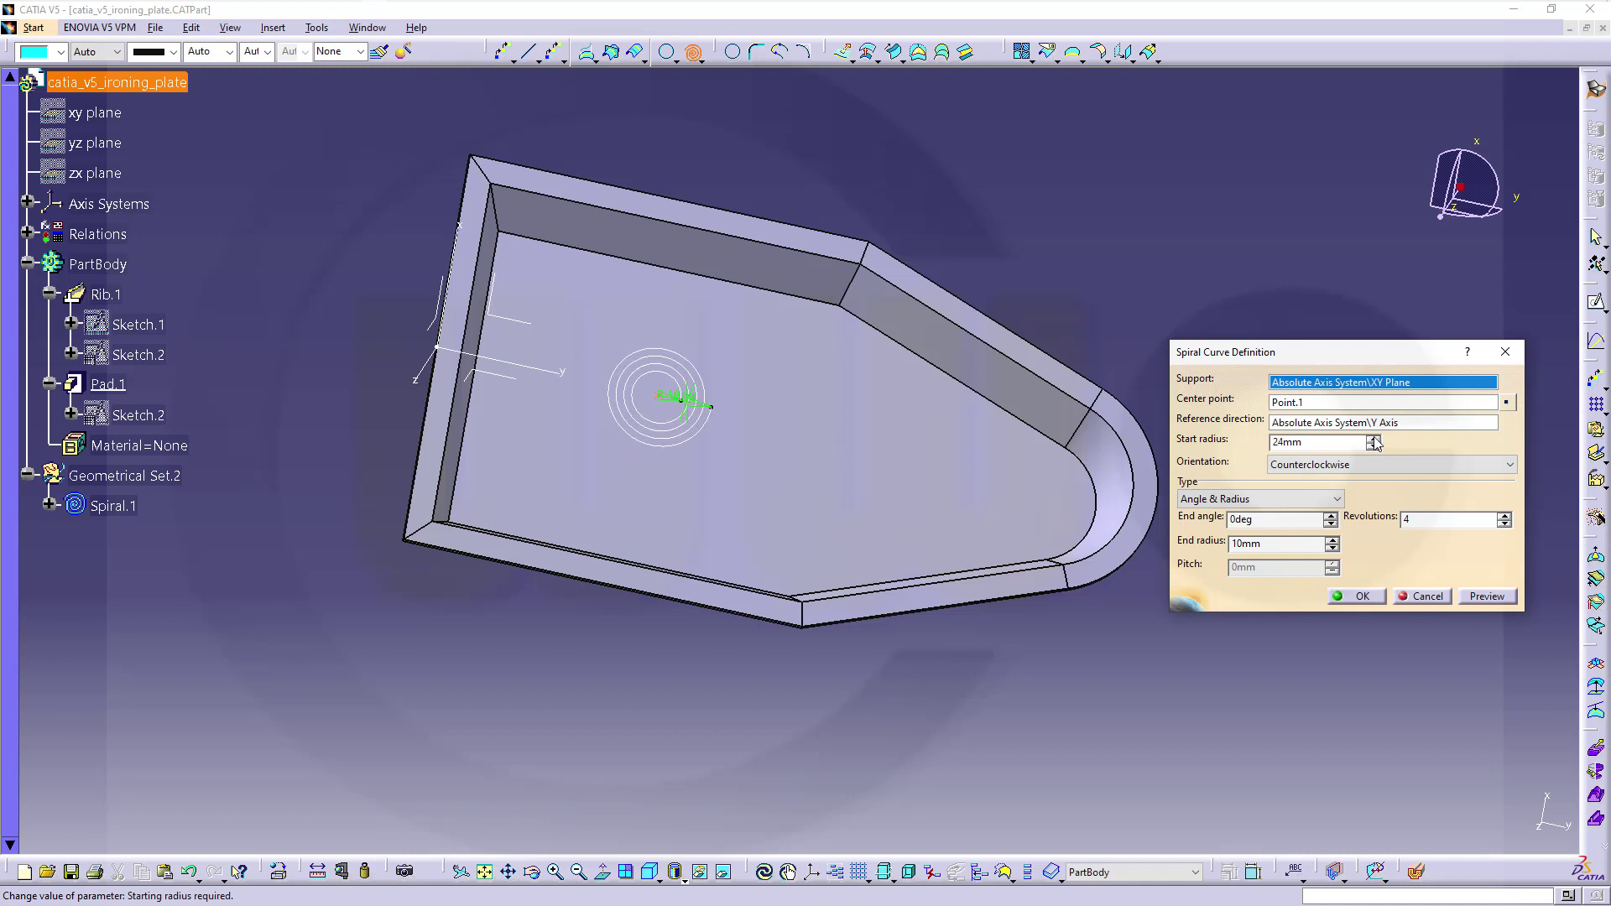
pyautogui.click(1373, 439)
pyautogui.click(1374, 439)
pyautogui.click(1374, 439)
pyautogui.write('4')
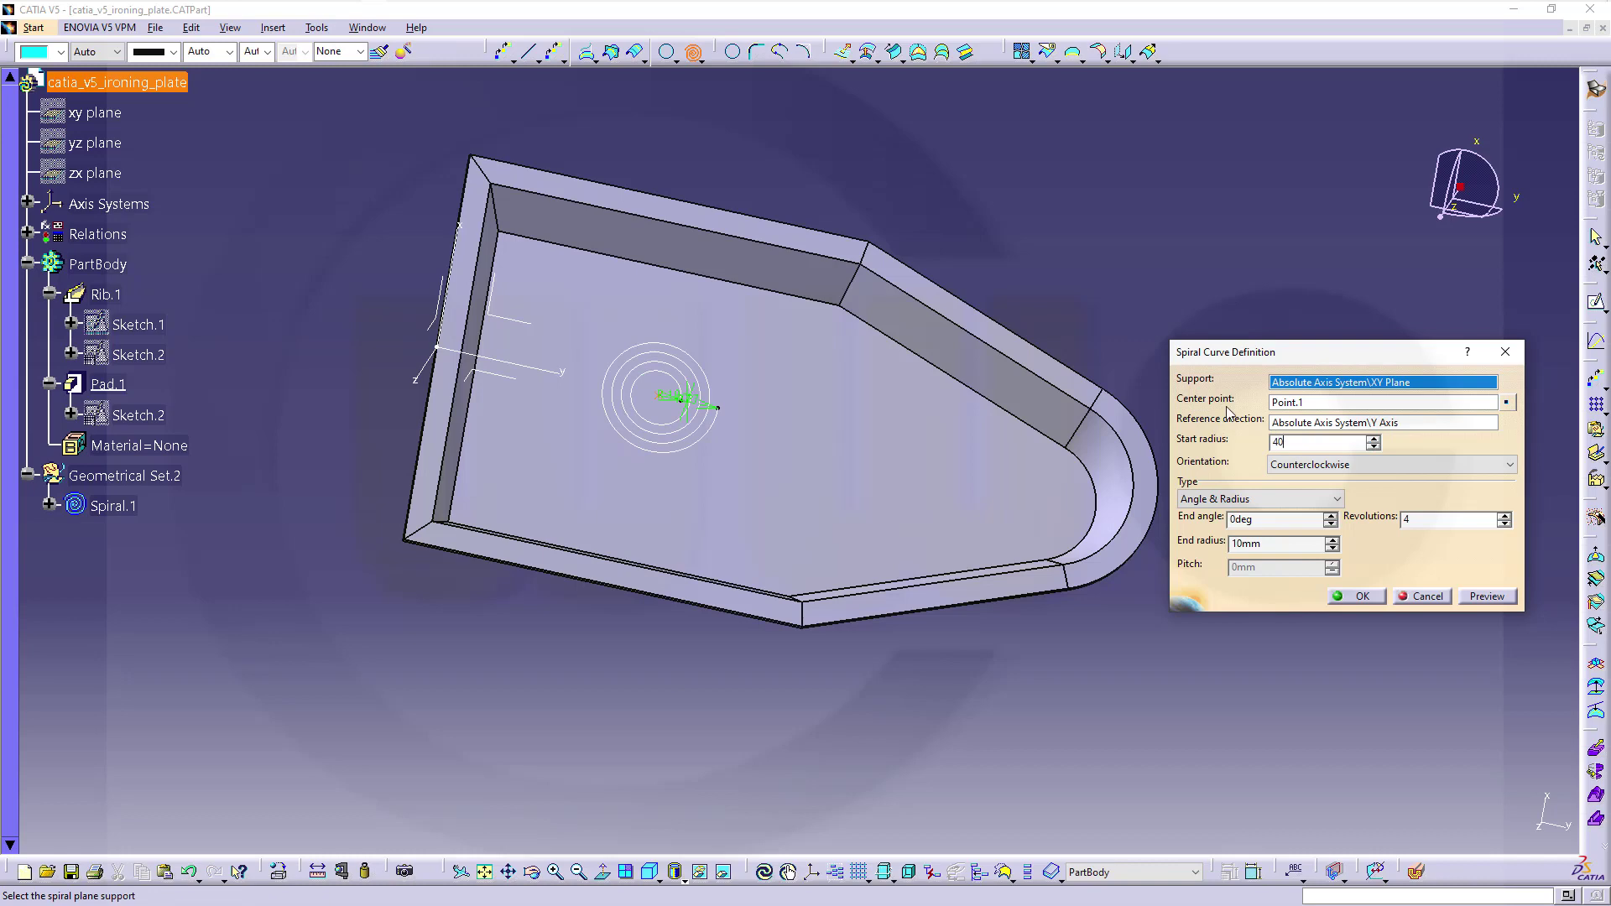
pyautogui.write('0')
pyautogui.press('Return')
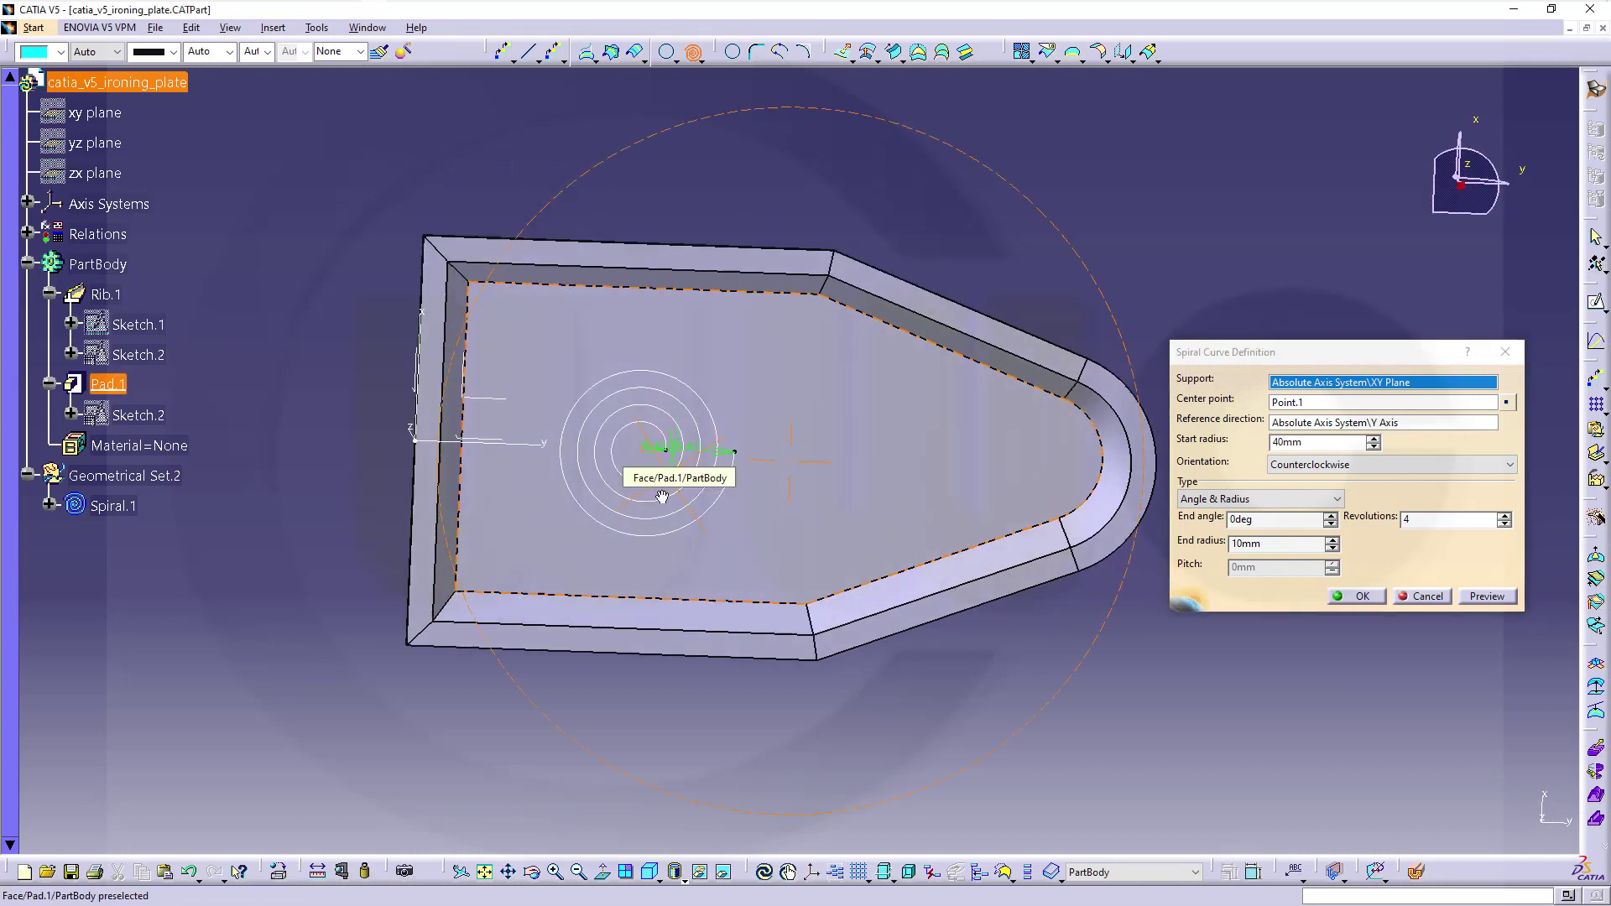
pyautogui.click(1328, 442)
pyautogui.write('80mm')
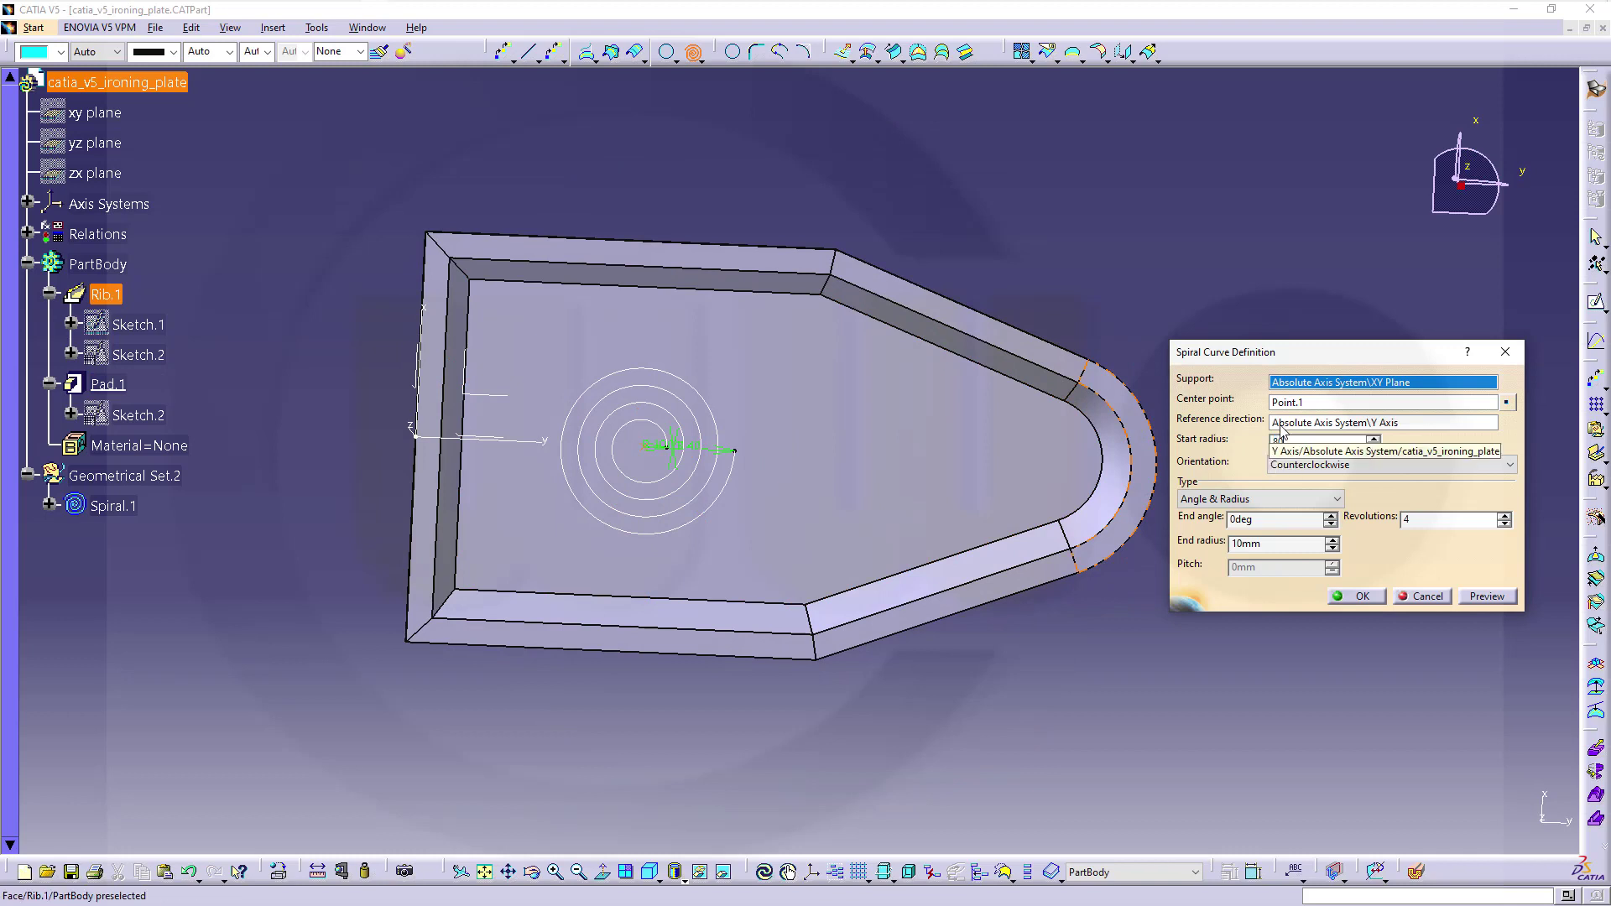
pyautogui.press('Return')
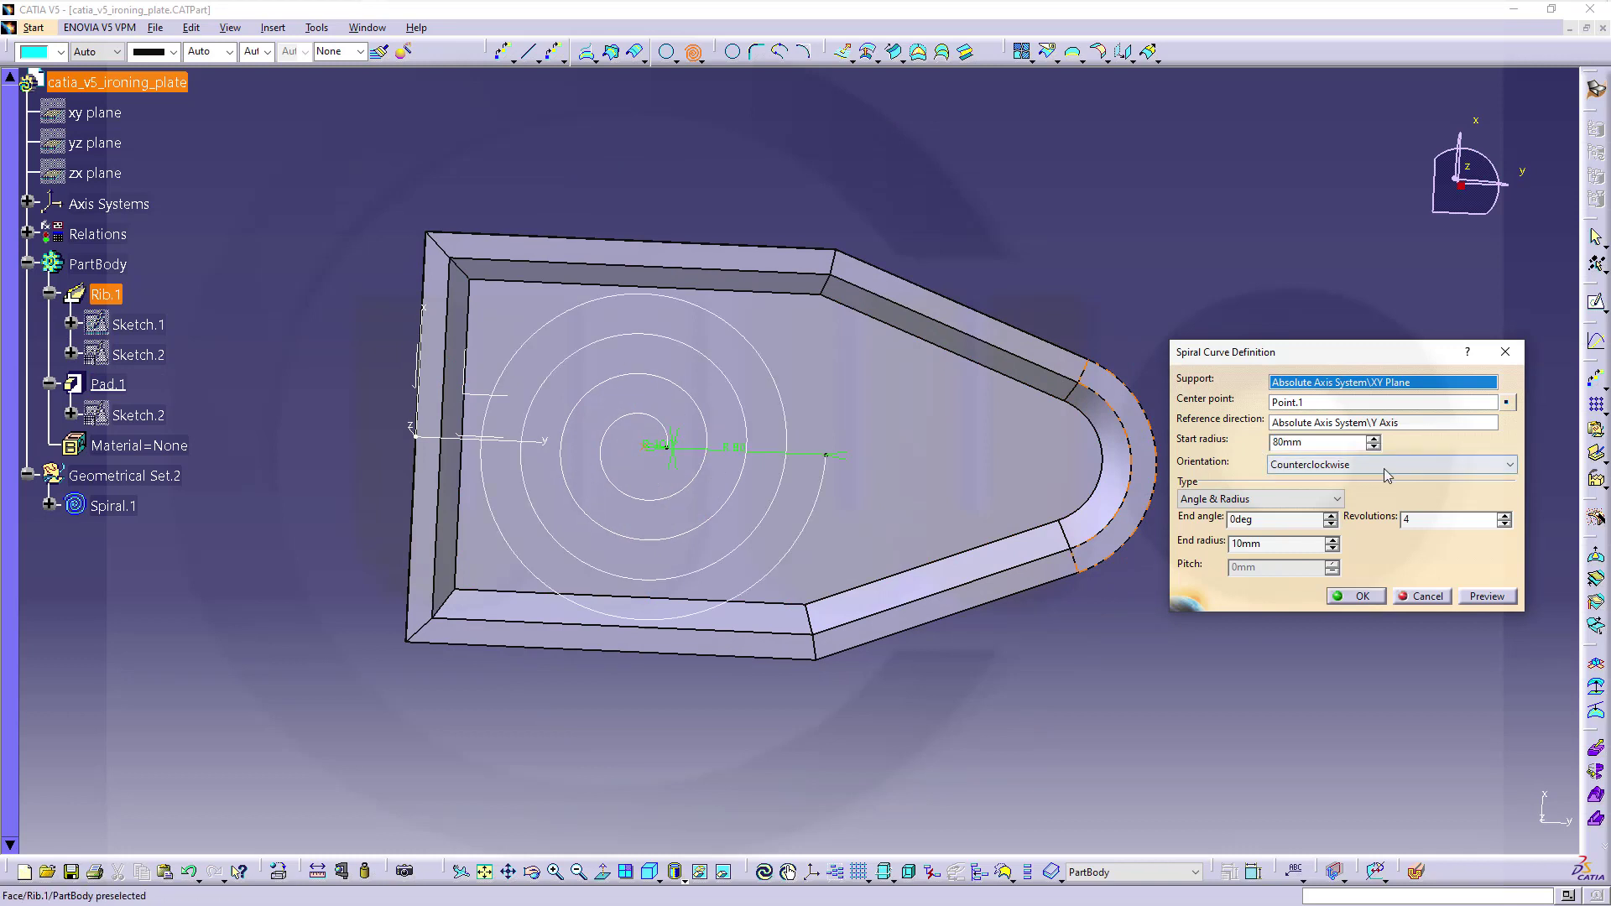
pyautogui.write('7')
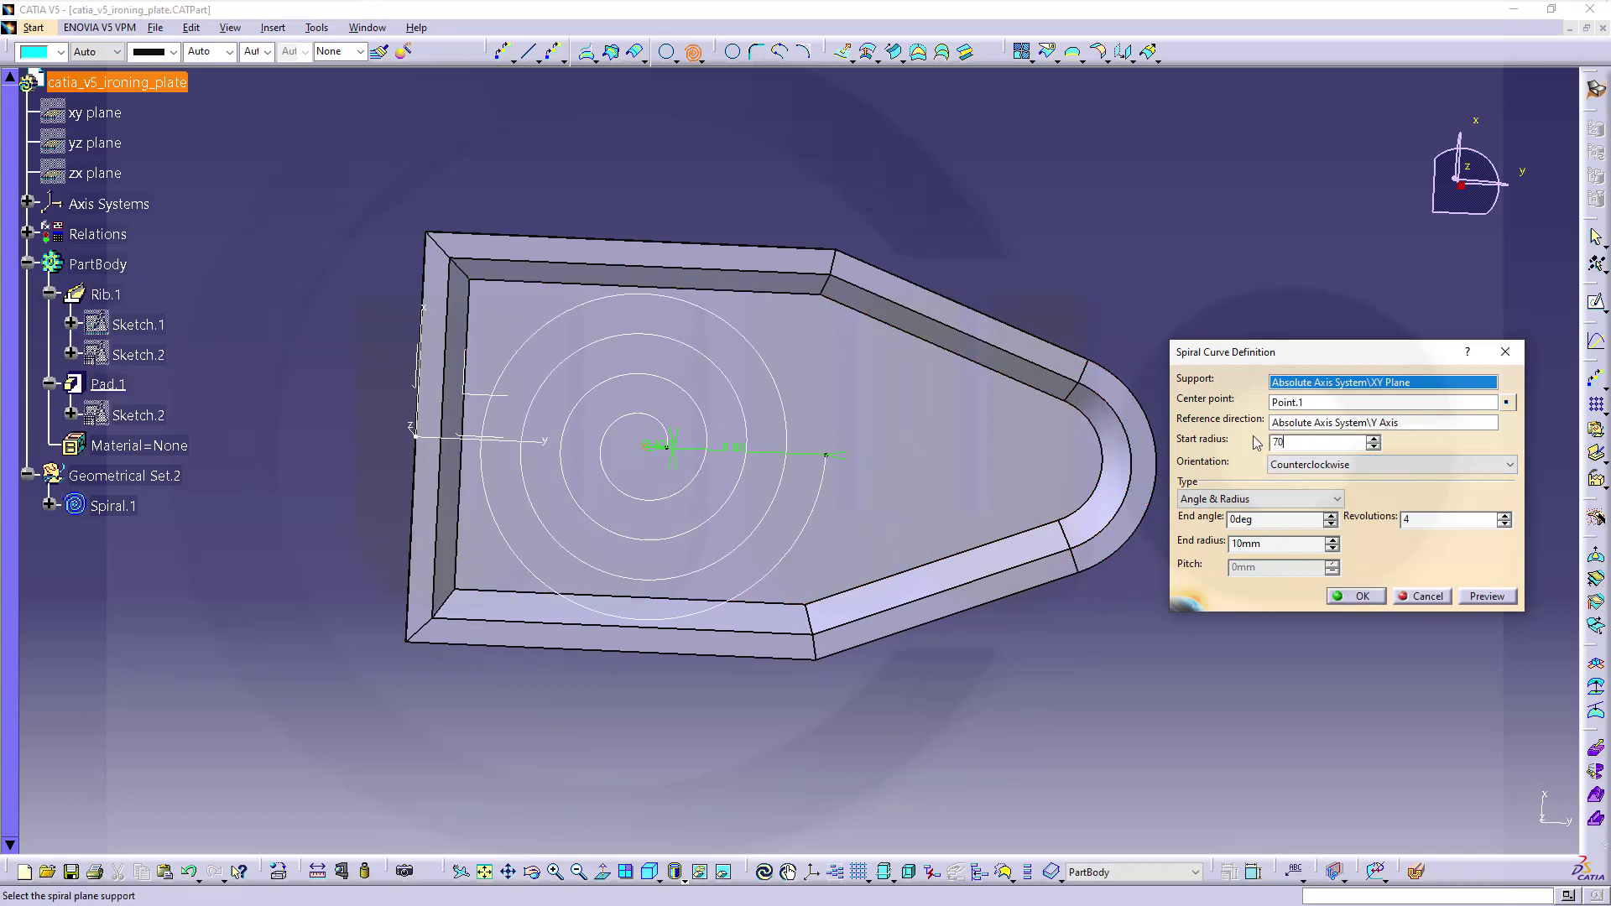
pyautogui.write('0')
pyautogui.press('Return')
# Step: Settle the start radius at 60 mm and keep 4 revolutions after trying 3
pyautogui.moveTo(819, 402); pyautogui.dragTo(805, 435, button='middle')
pyautogui.click(1312, 442)
pyautogui.moveTo(1312, 443); pyautogui.dragTo(1209, 442)
pyautogui.write('60')
pyautogui.press('Return')
pyautogui.moveTo(1045, 487); pyautogui.dragTo(798, 352, button='middle')
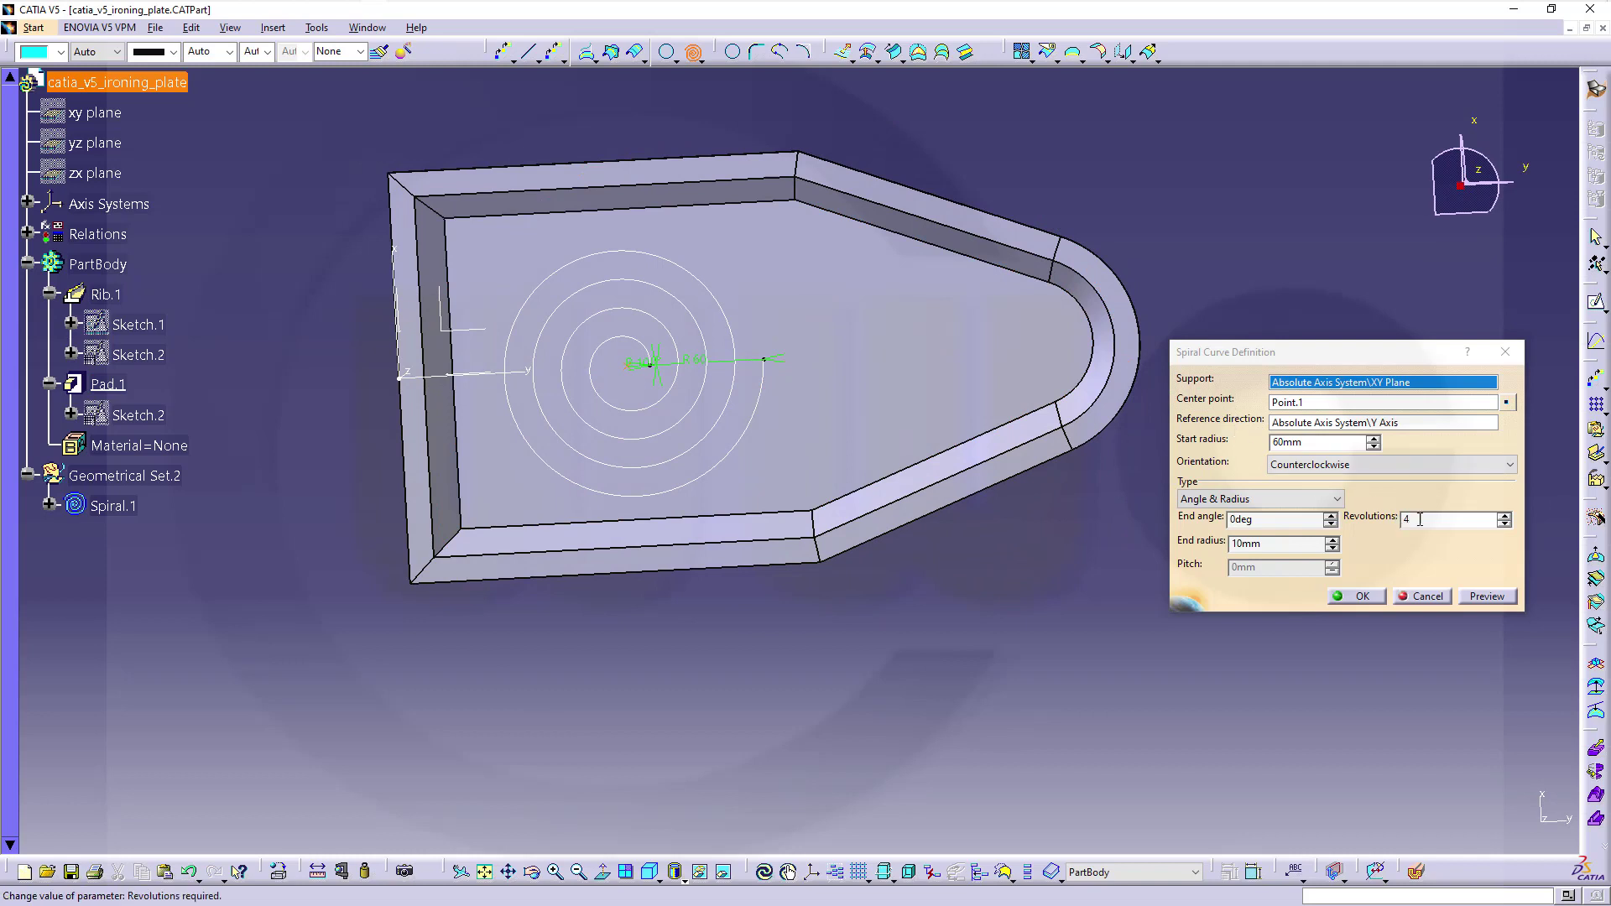
pyautogui.click(1505, 525)
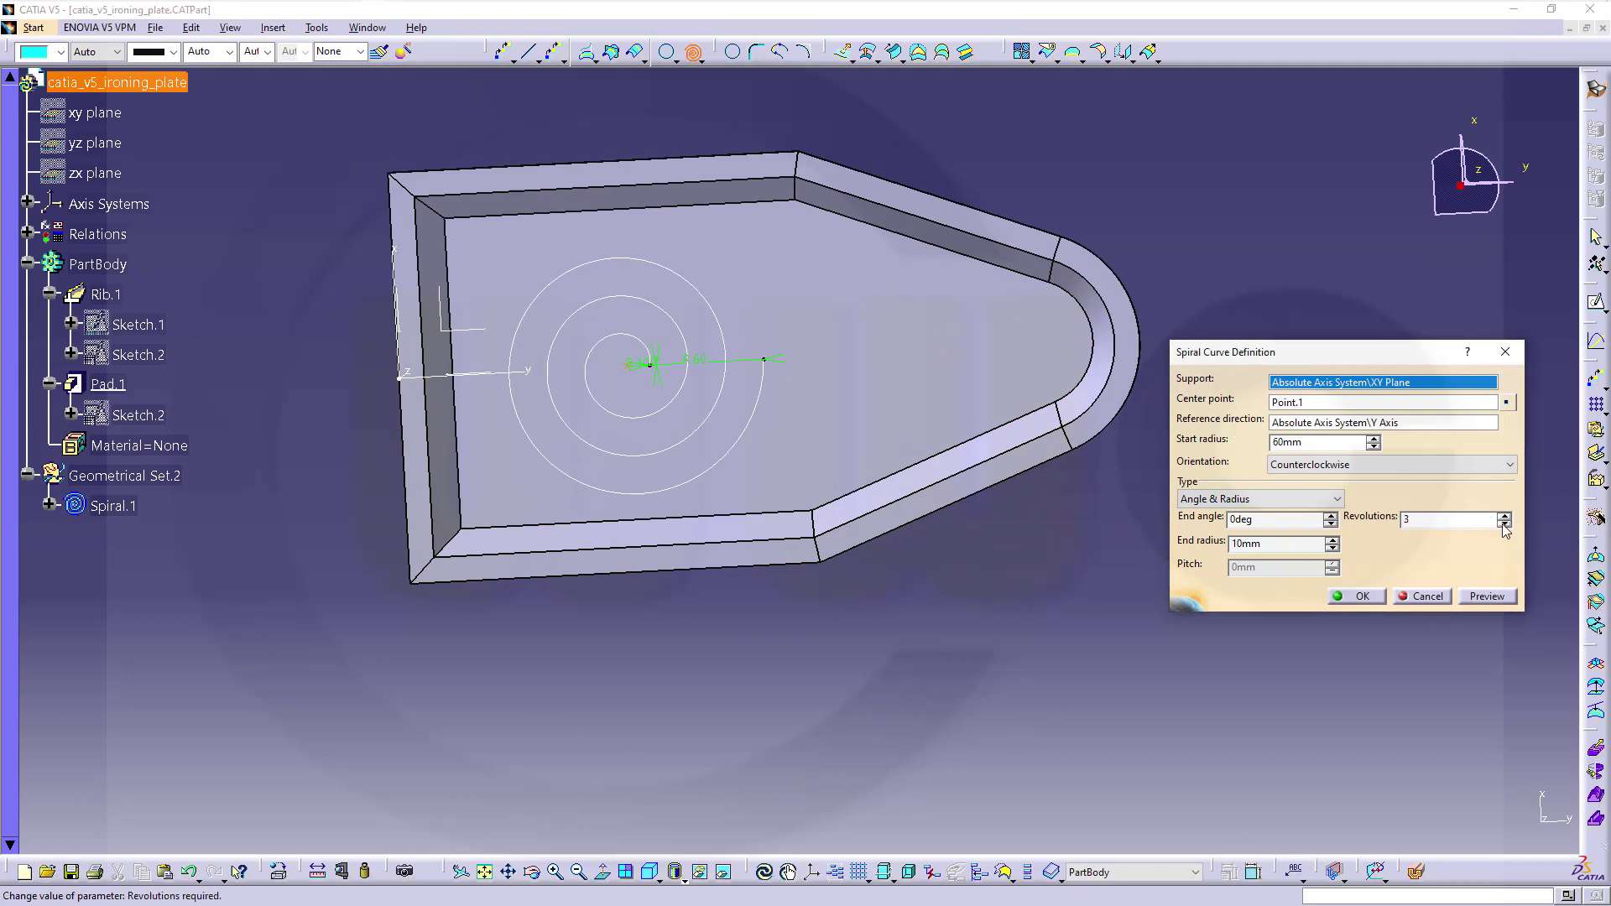
pyautogui.click(1503, 516)
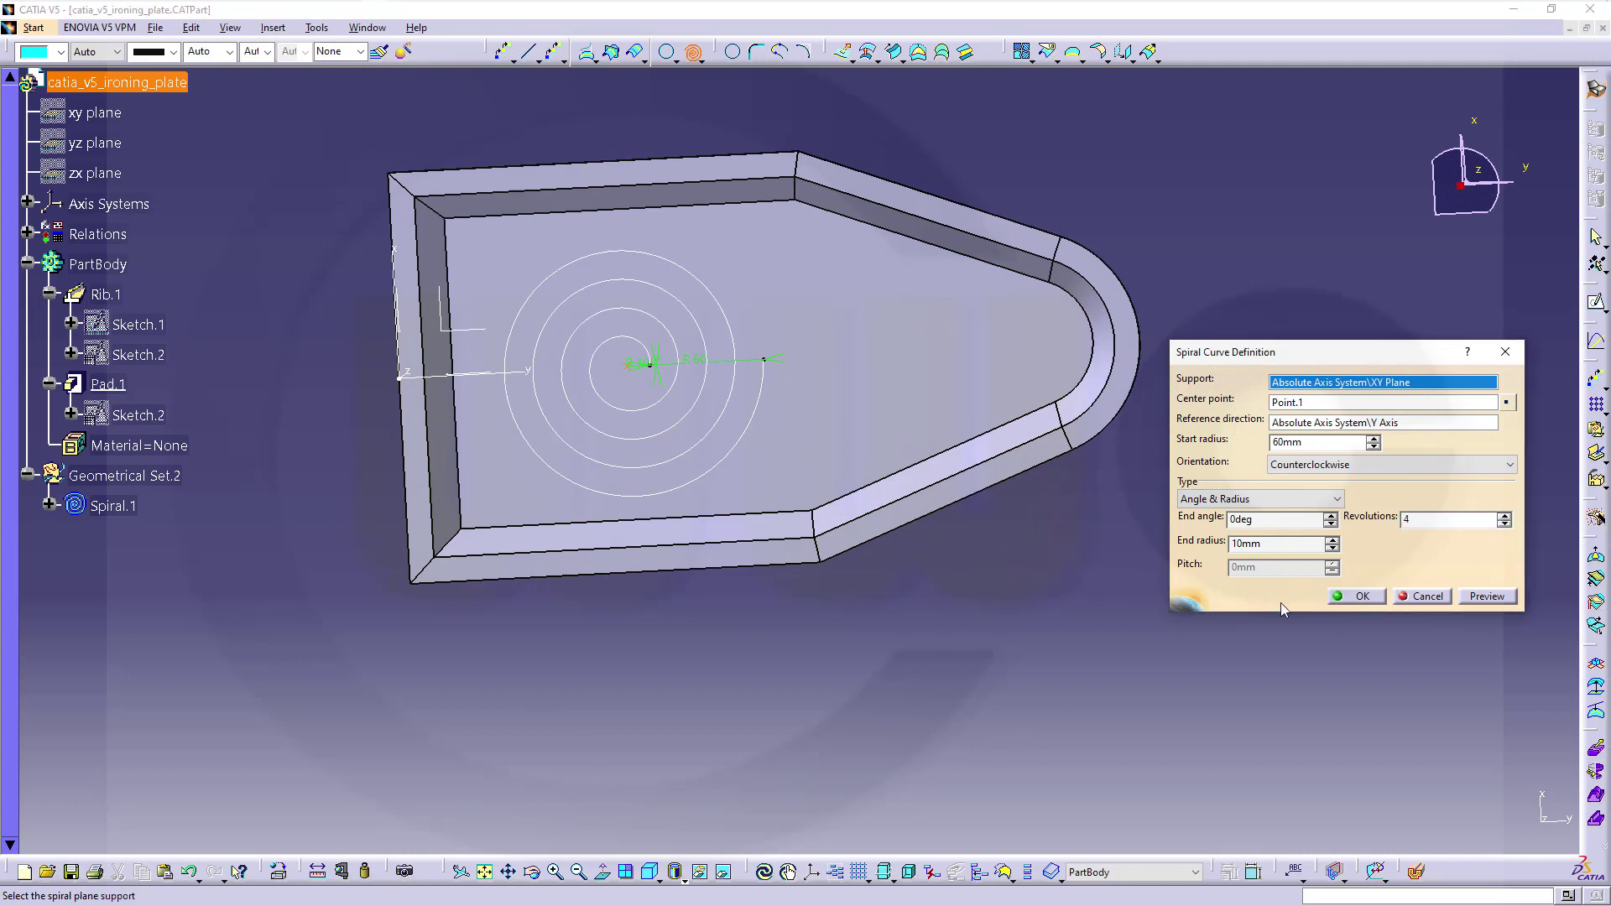
# Step: Finish Spiral.1, switch to the Part Design workbench, and begin a new sketch
pyautogui.click(1364, 597)
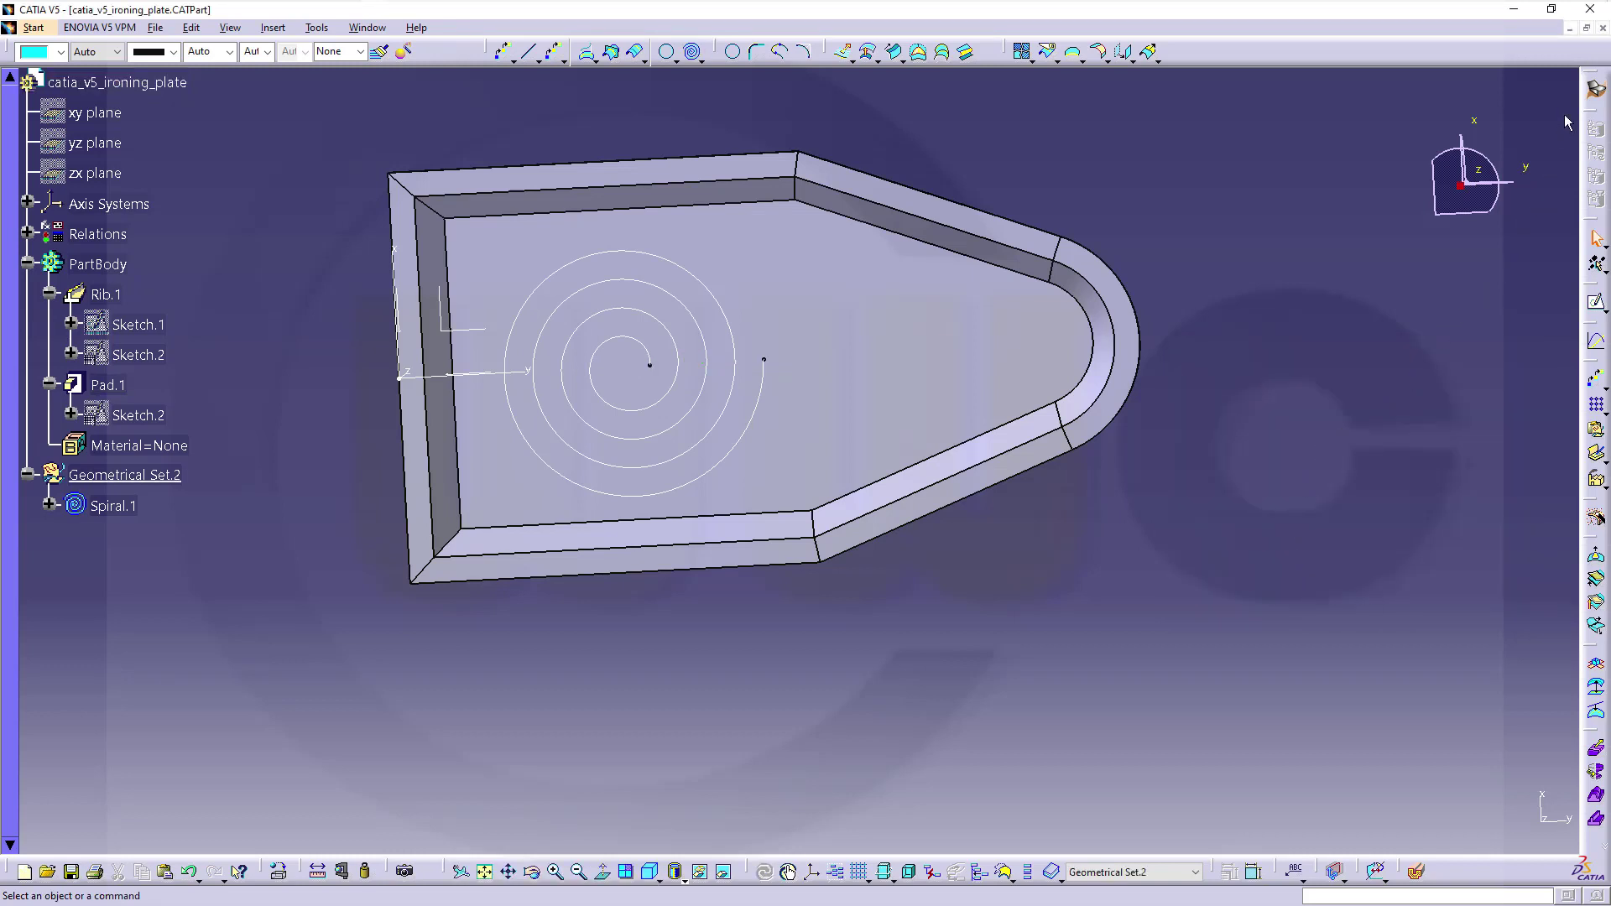
pyautogui.click(1594, 89)
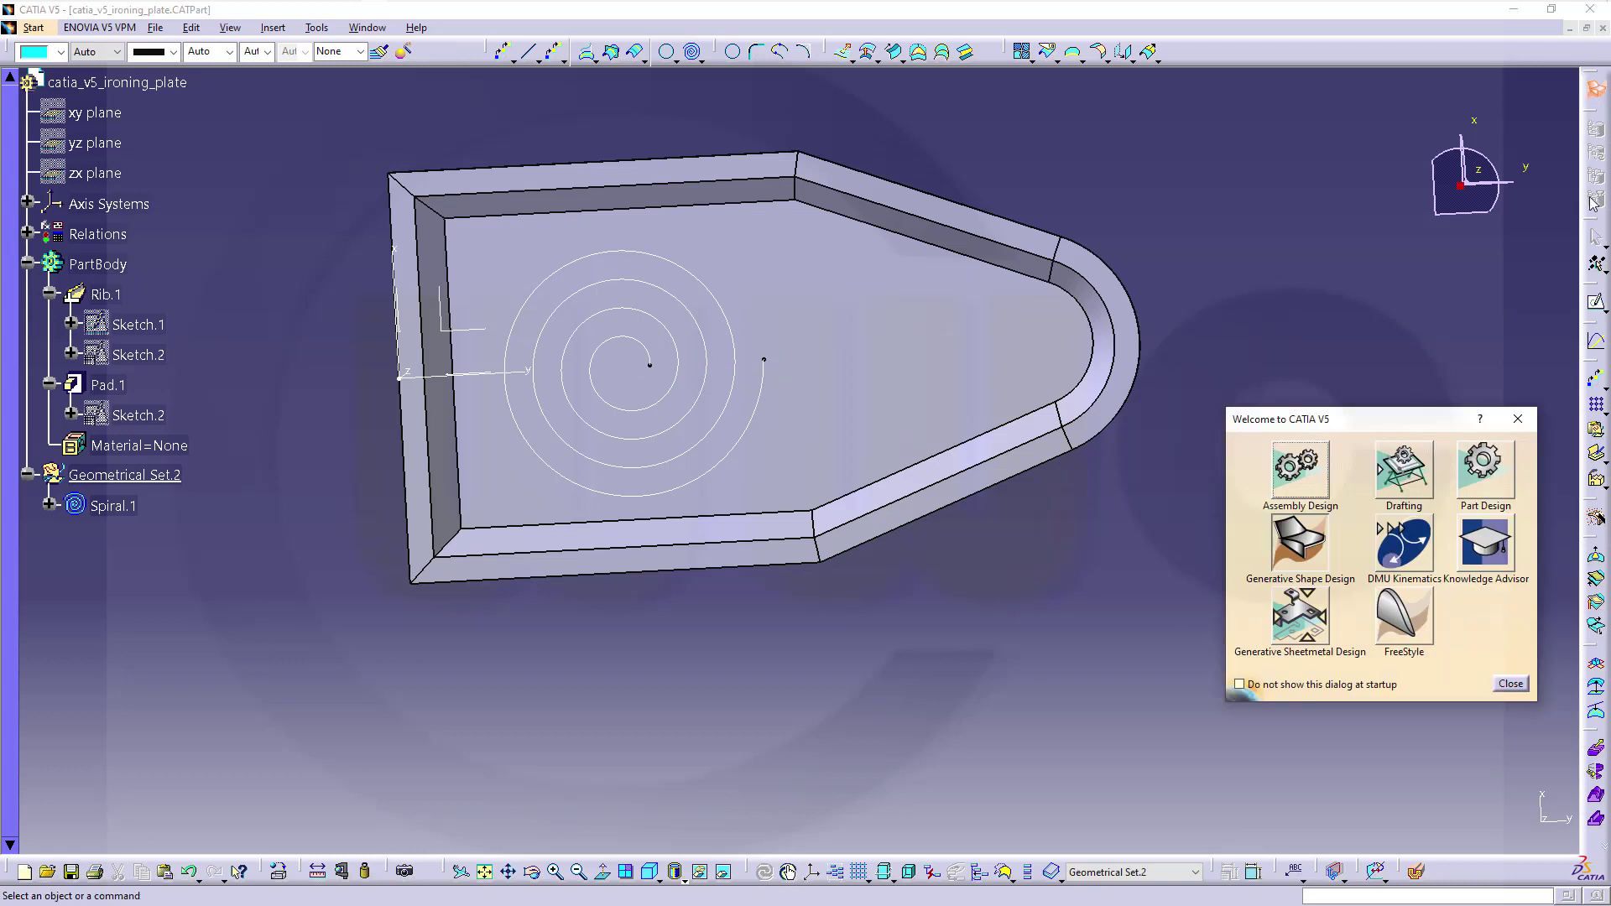
pyautogui.click(1485, 468)
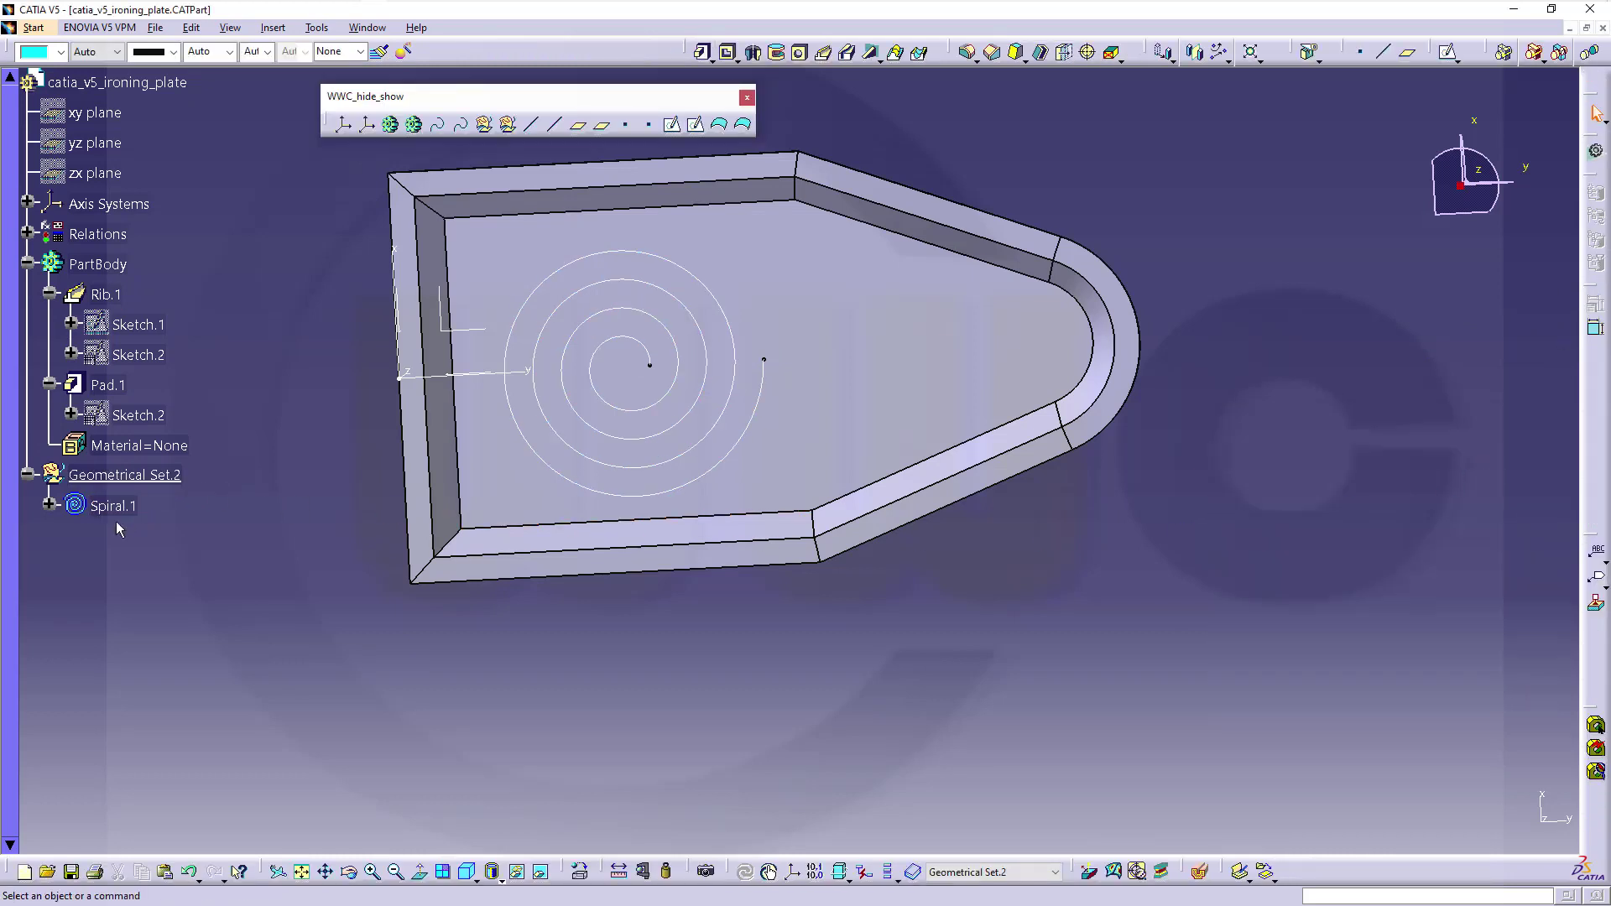
pyautogui.moveTo(239, 502); pyautogui.dragTo(327, 503, button='middle')
pyautogui.moveTo(737, 611); pyautogui.dragTo(809, 640, button='middle')
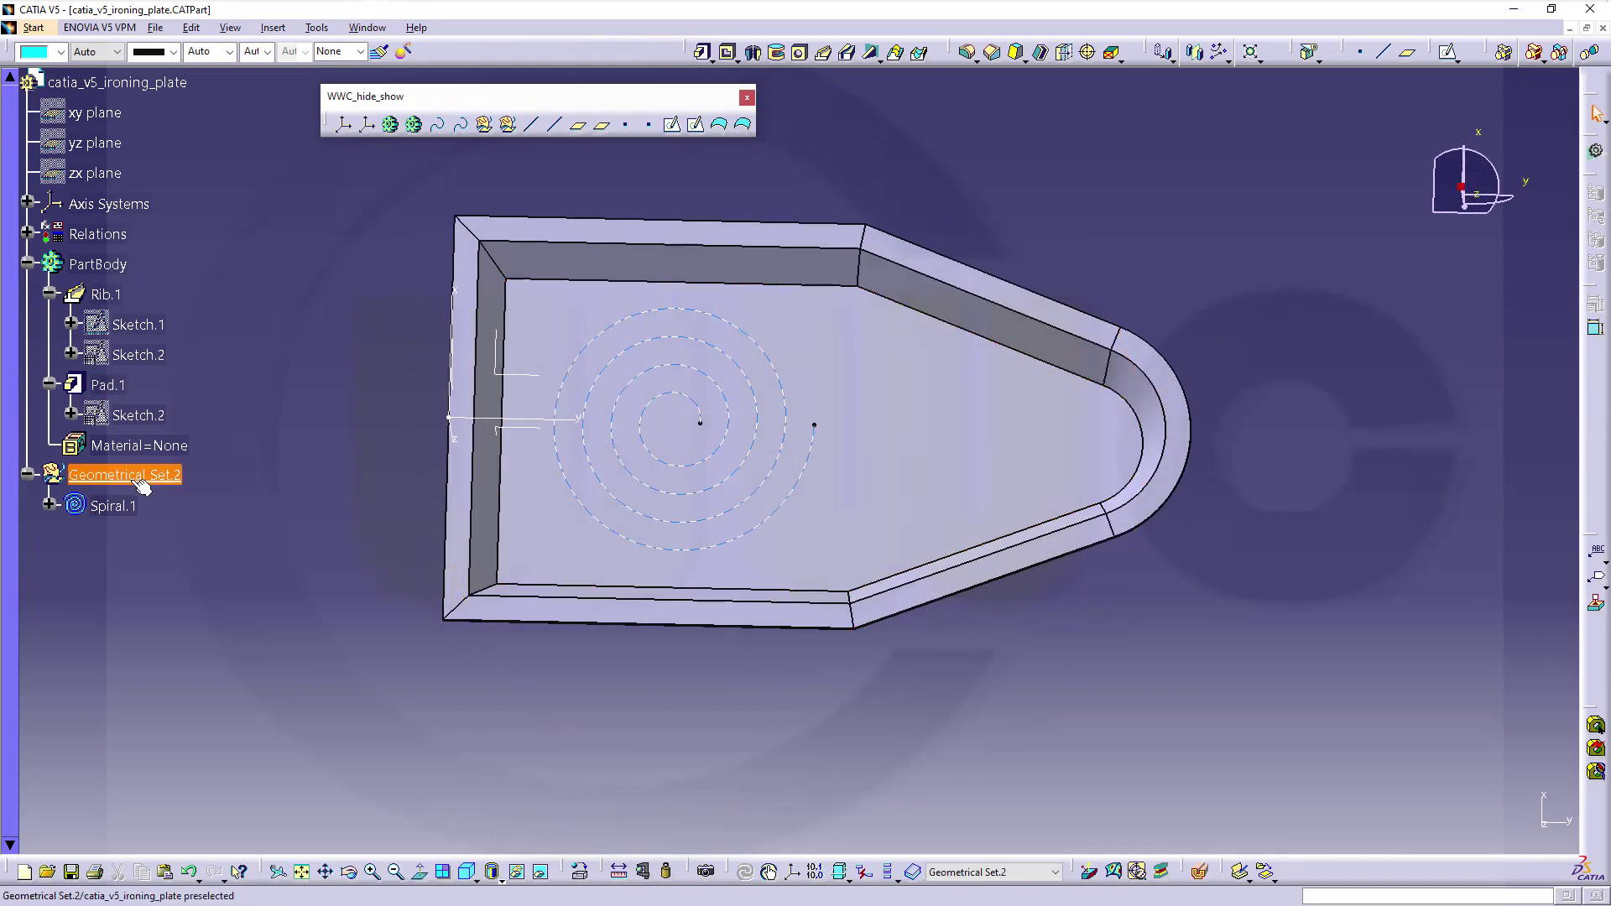
pyautogui.click(1448, 54)
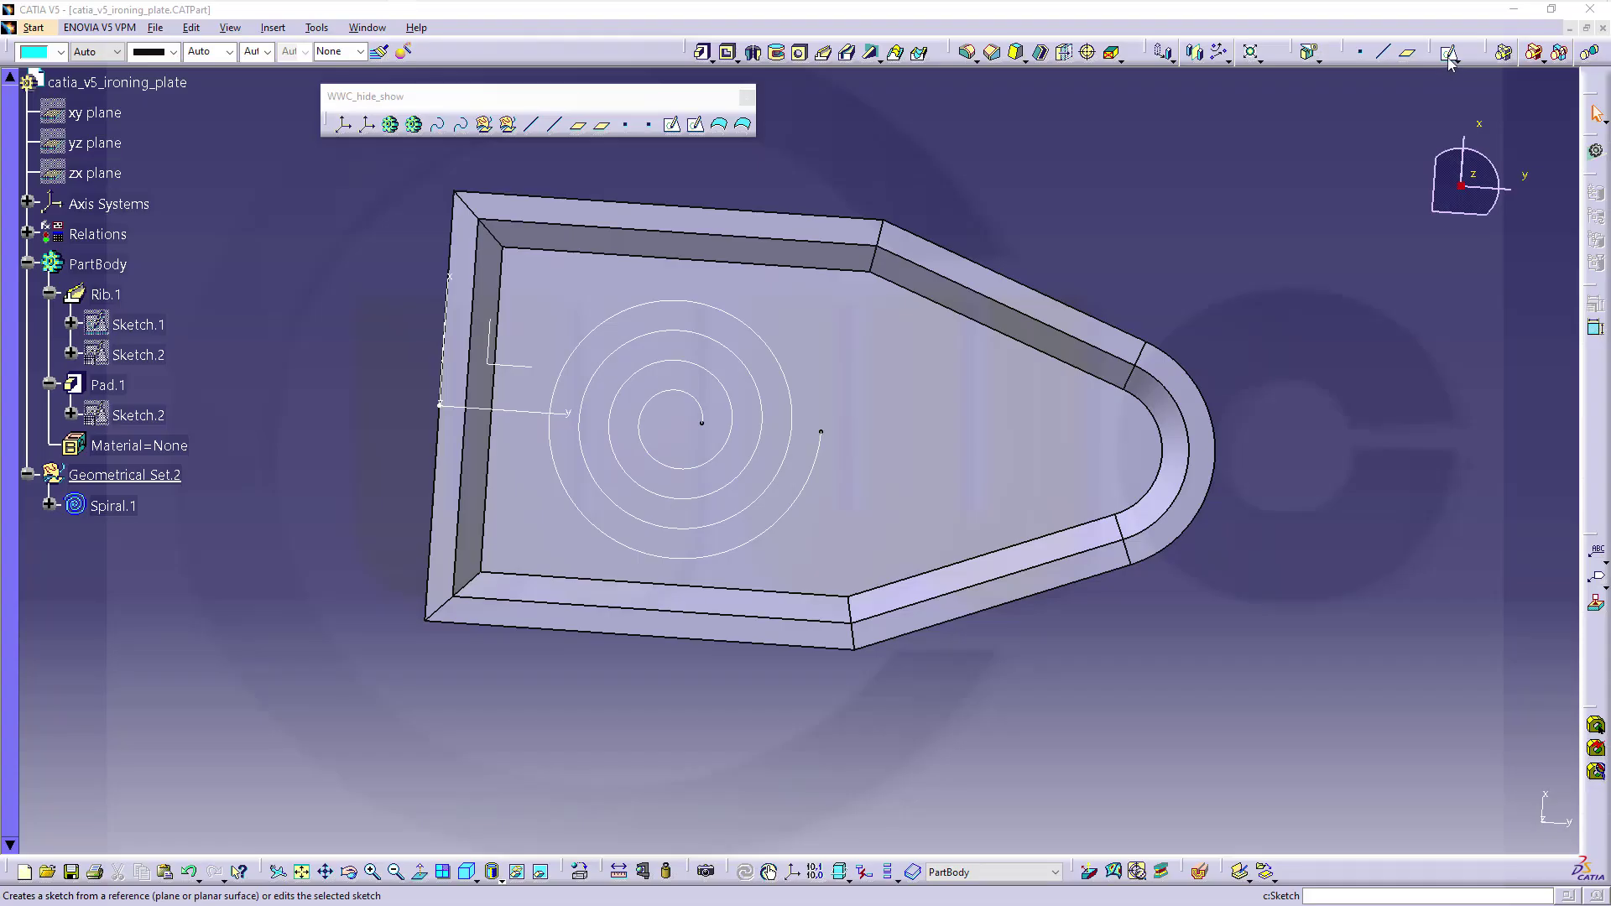
# Step: Place the sketch on the XY plane and hide the PartBody solid and the axis lines
pyautogui.click(521, 370)
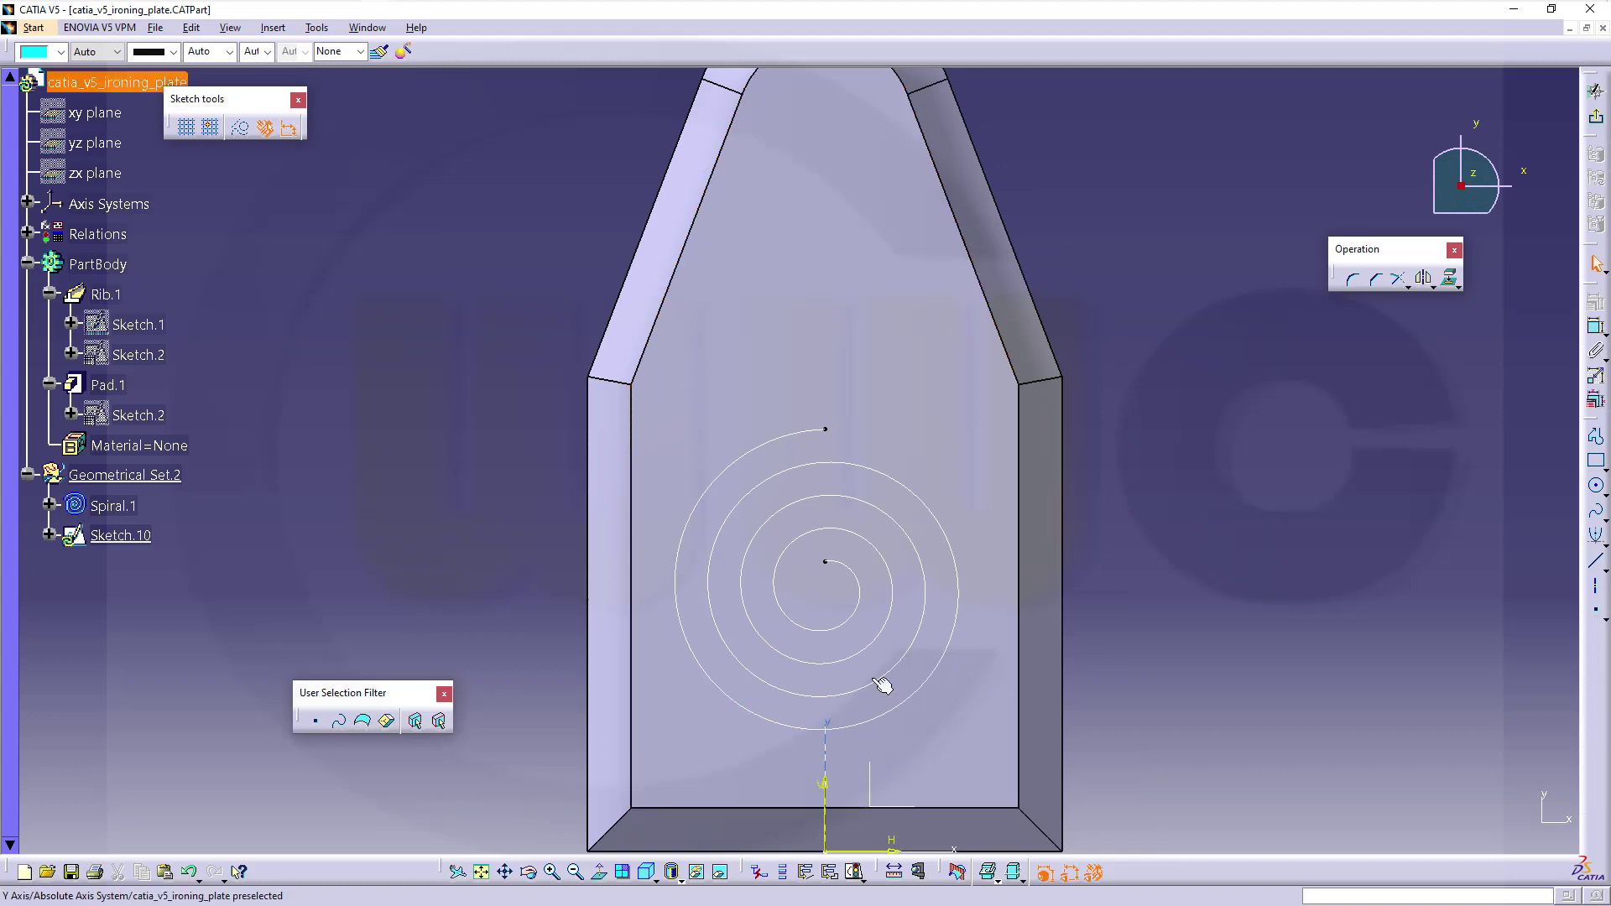
pyautogui.rightClick(104, 267)
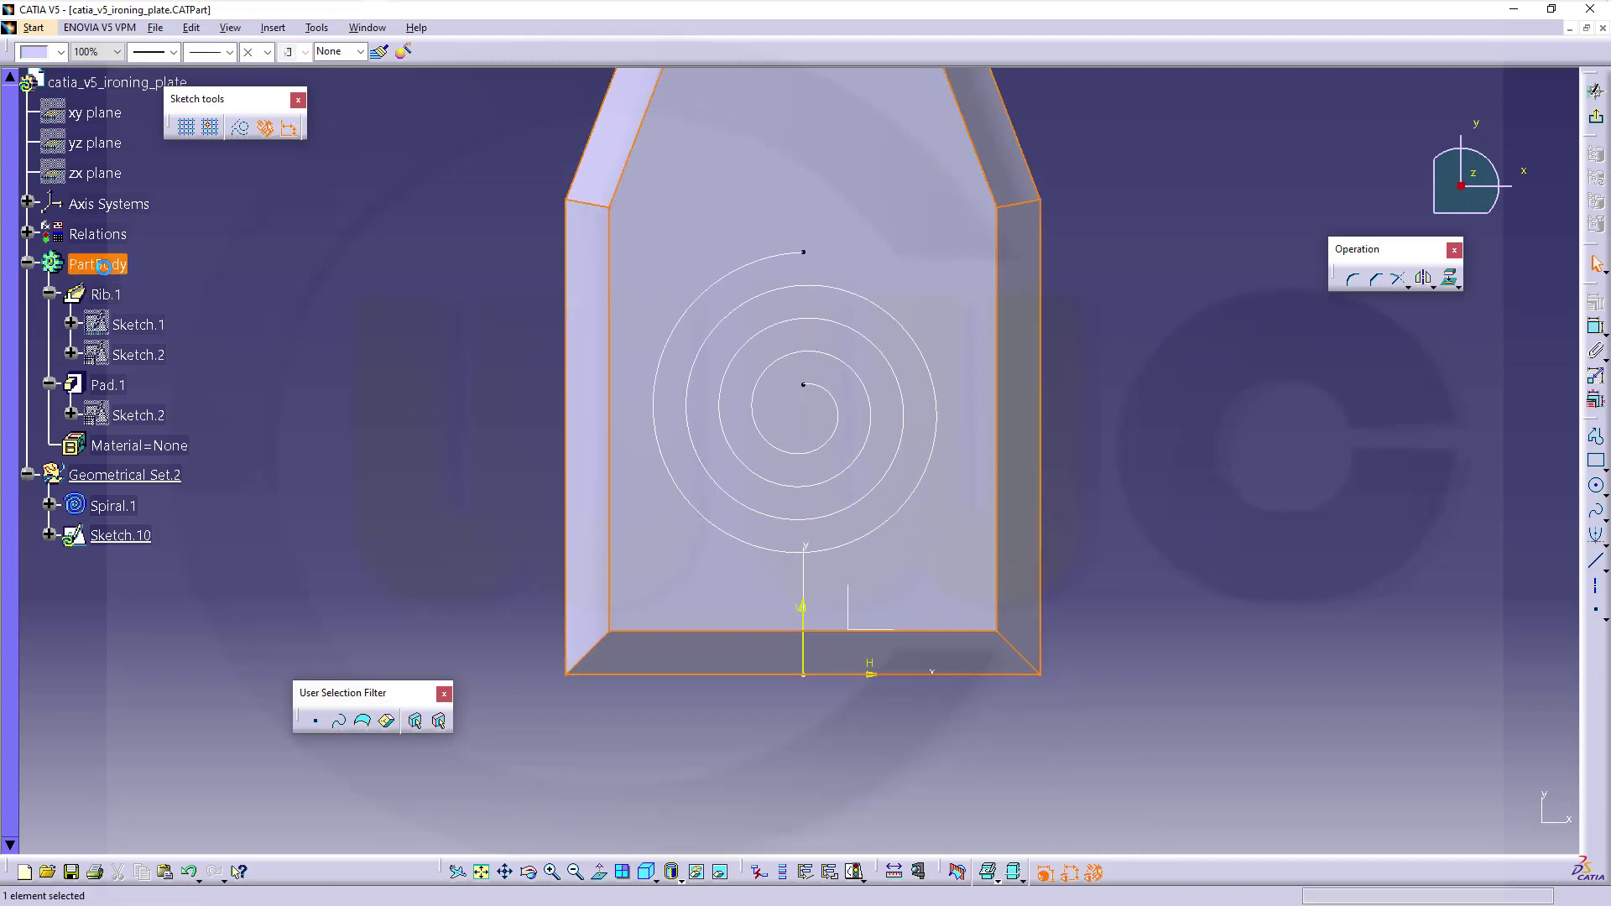
pyautogui.click(168, 321)
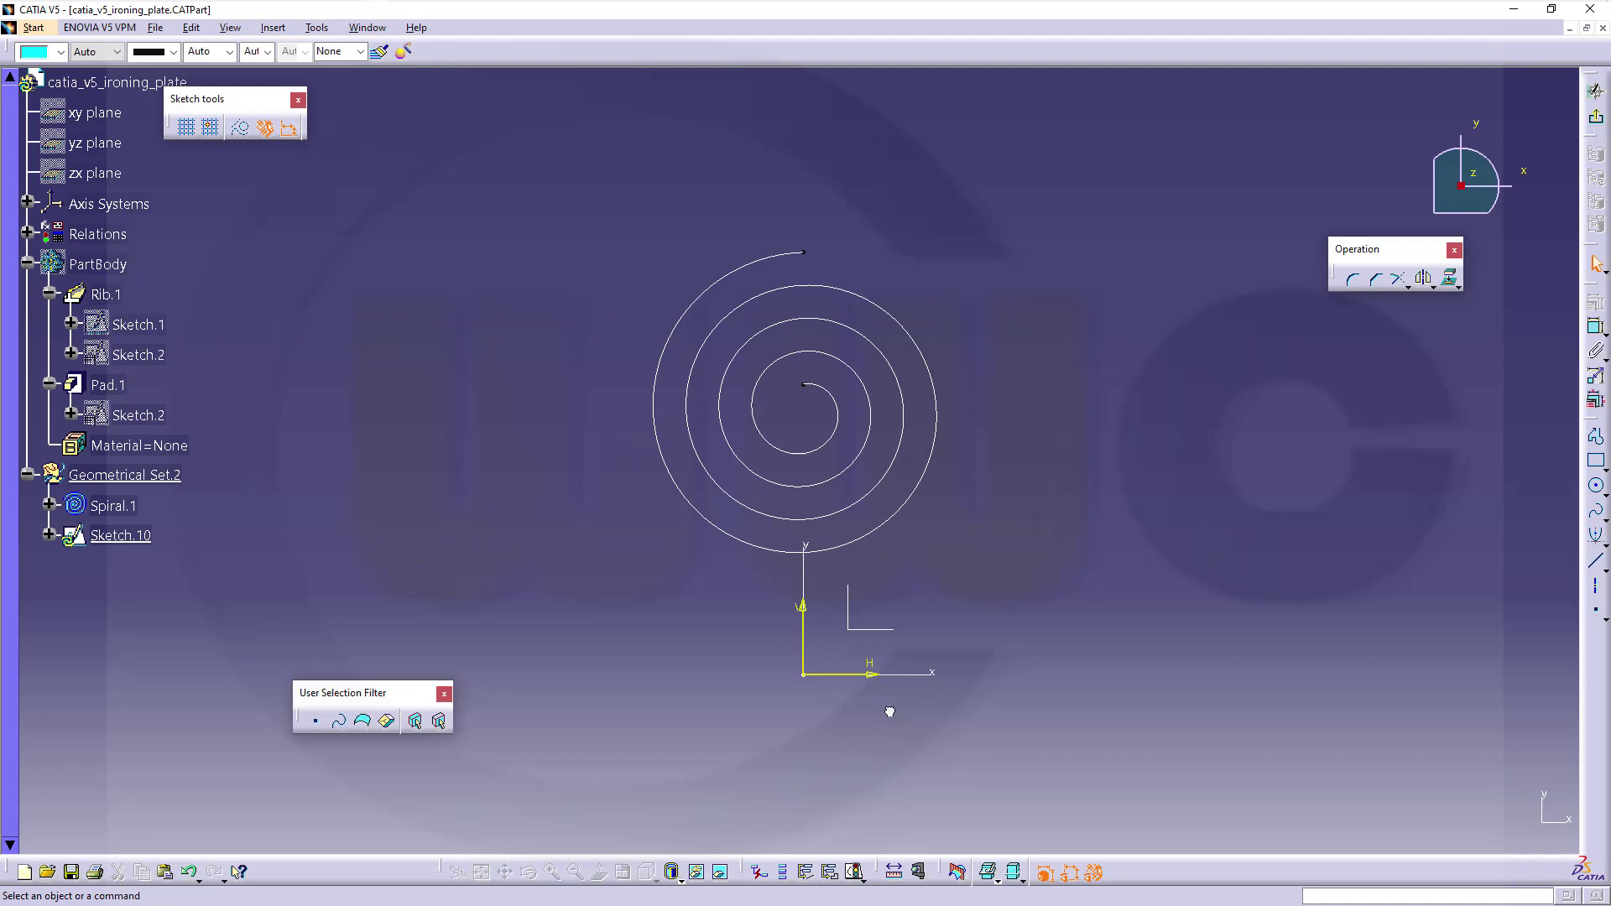
pyautogui.moveTo(887, 713); pyautogui.dragTo(776, 592)
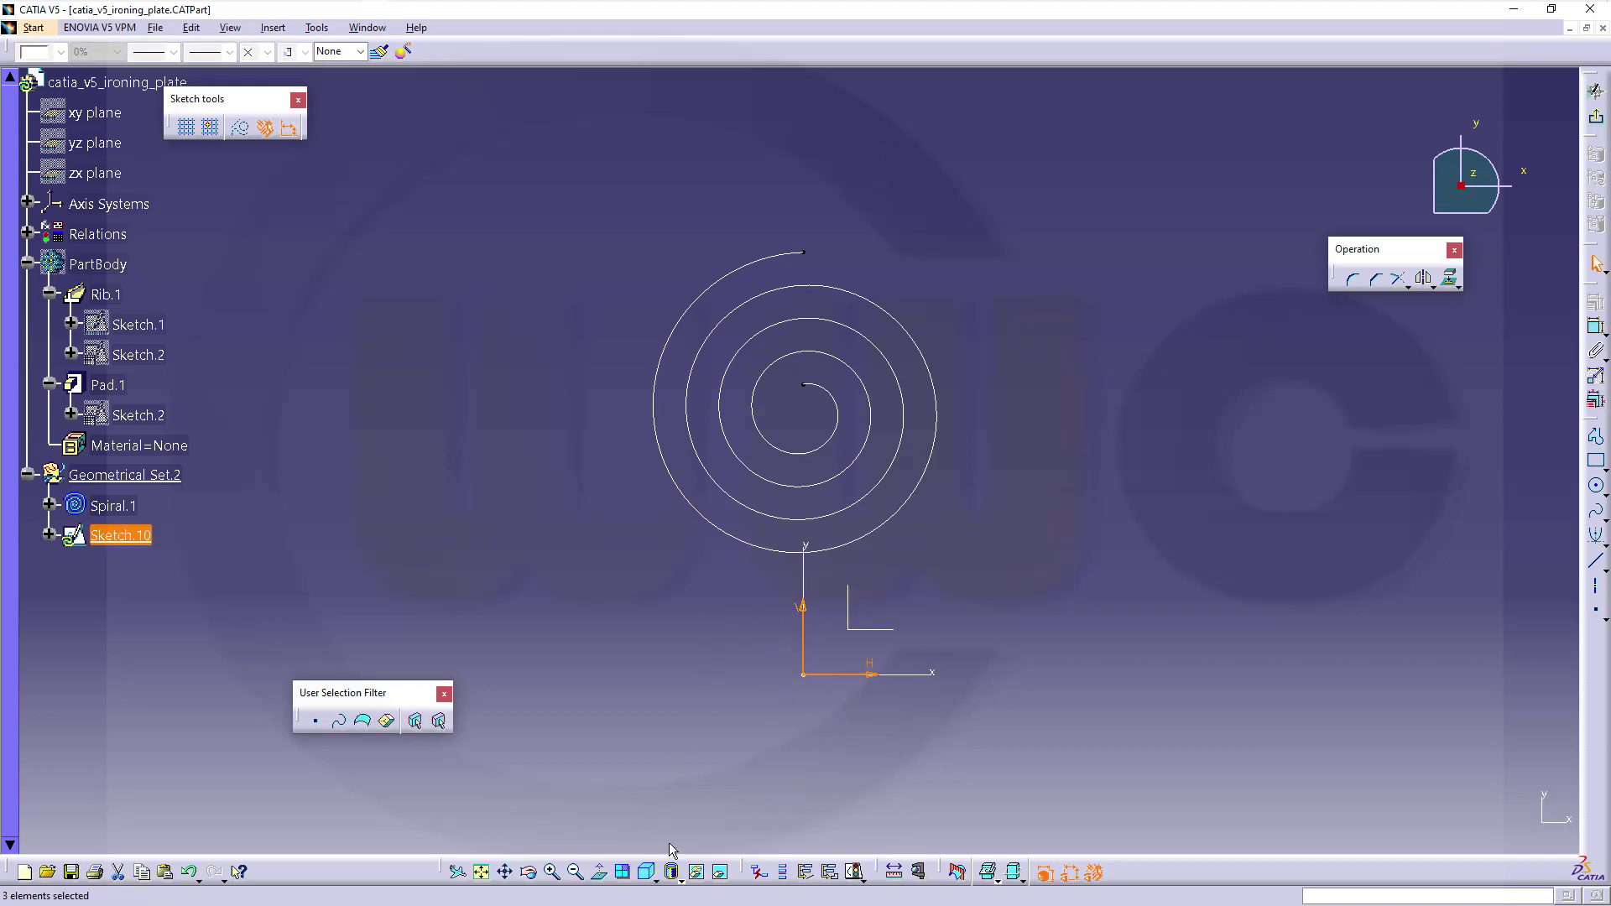
pyautogui.click(695, 875)
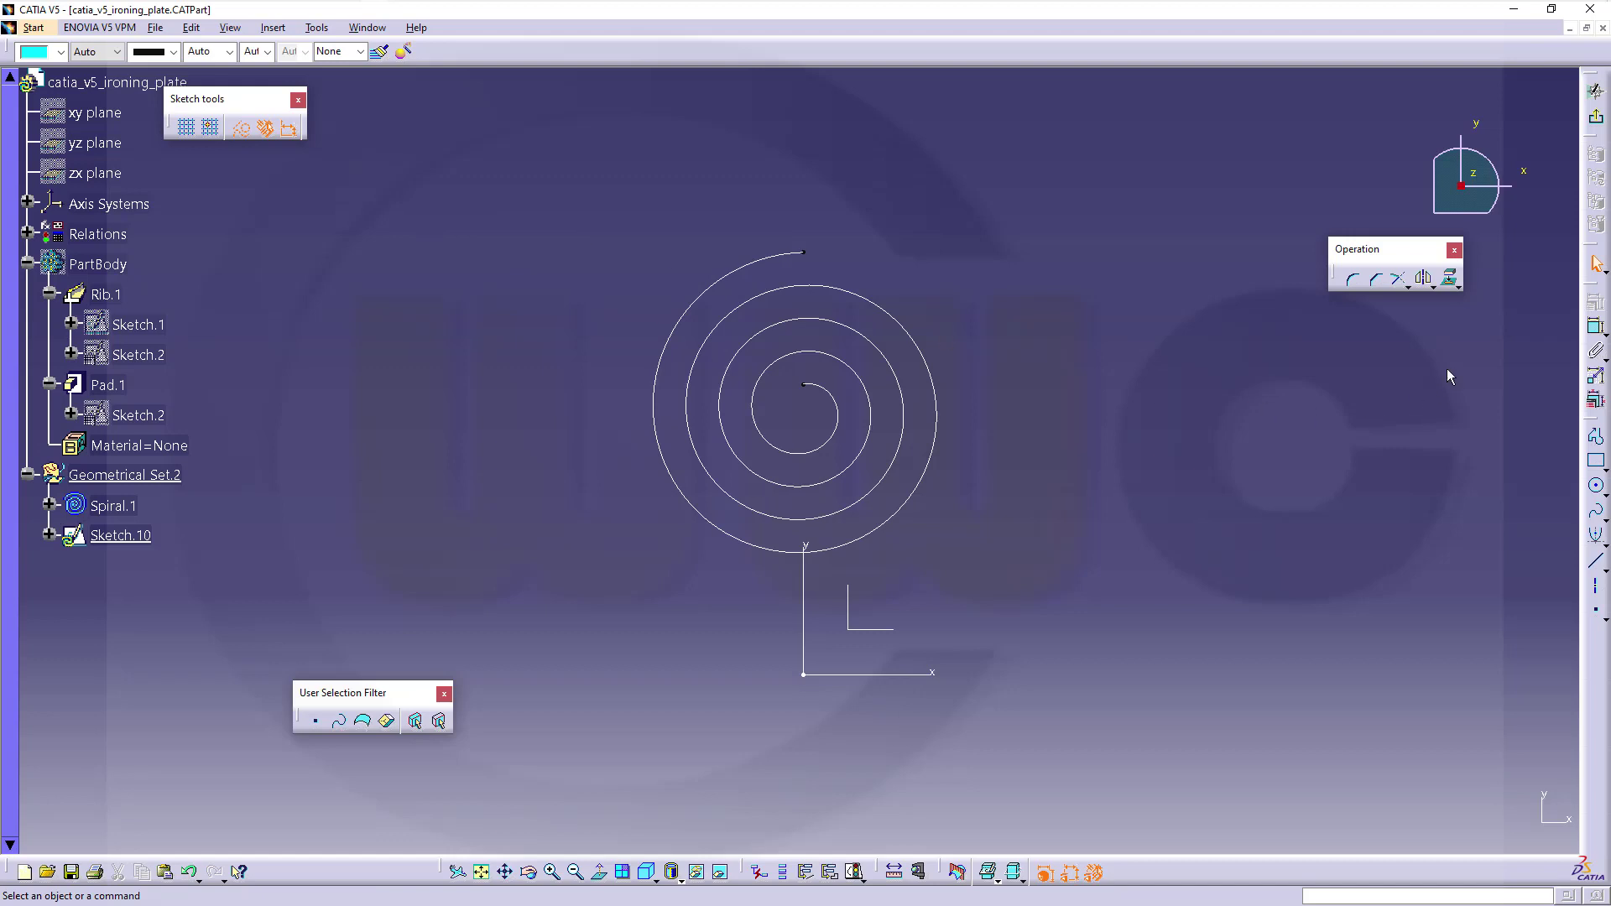
# Step: Project Spiral.1 into the sketch, then hide the original Spiral.1 curve
pyautogui.click(1449, 277)
pyautogui.click(933, 410)
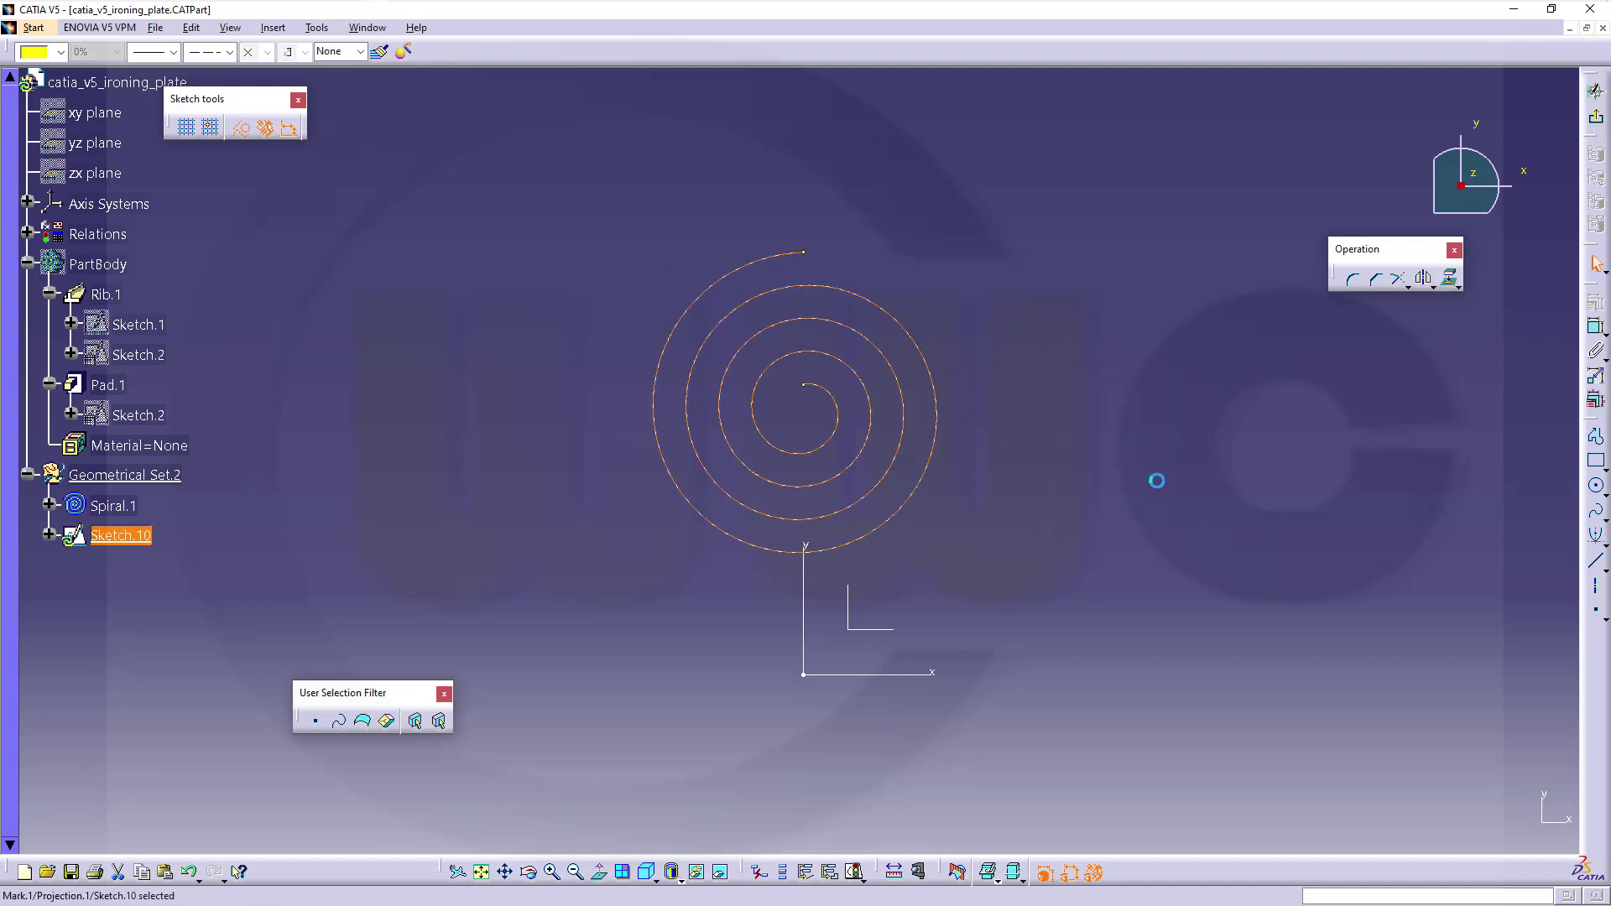
pyautogui.click(1176, 478)
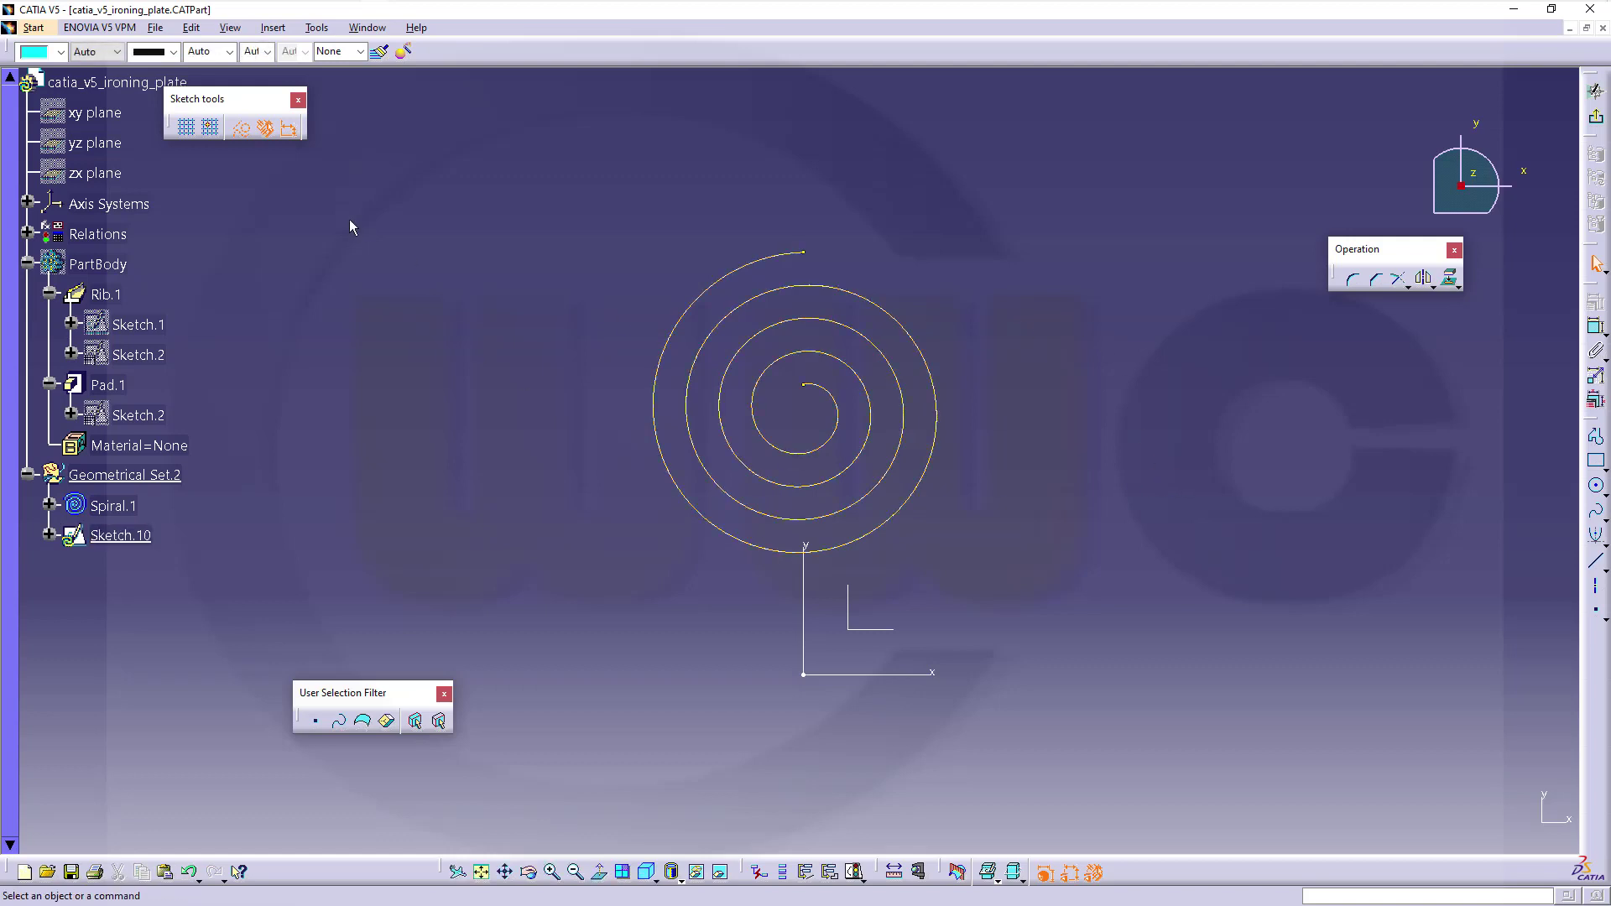
pyautogui.click(113, 506)
pyautogui.rightClick(114, 506)
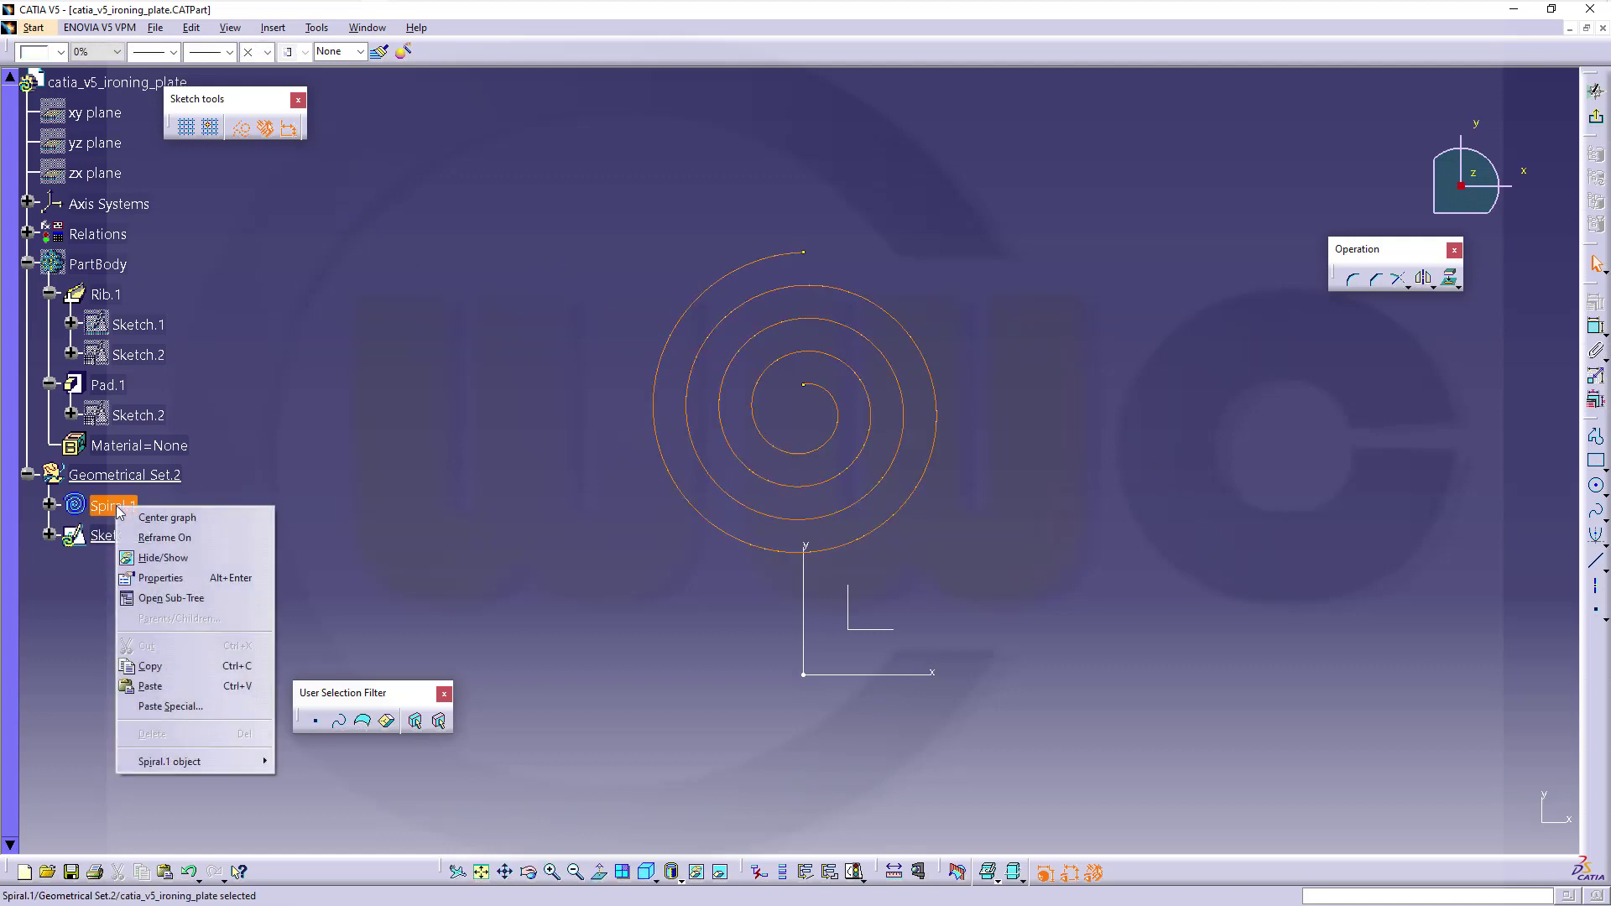
pyautogui.click(163, 558)
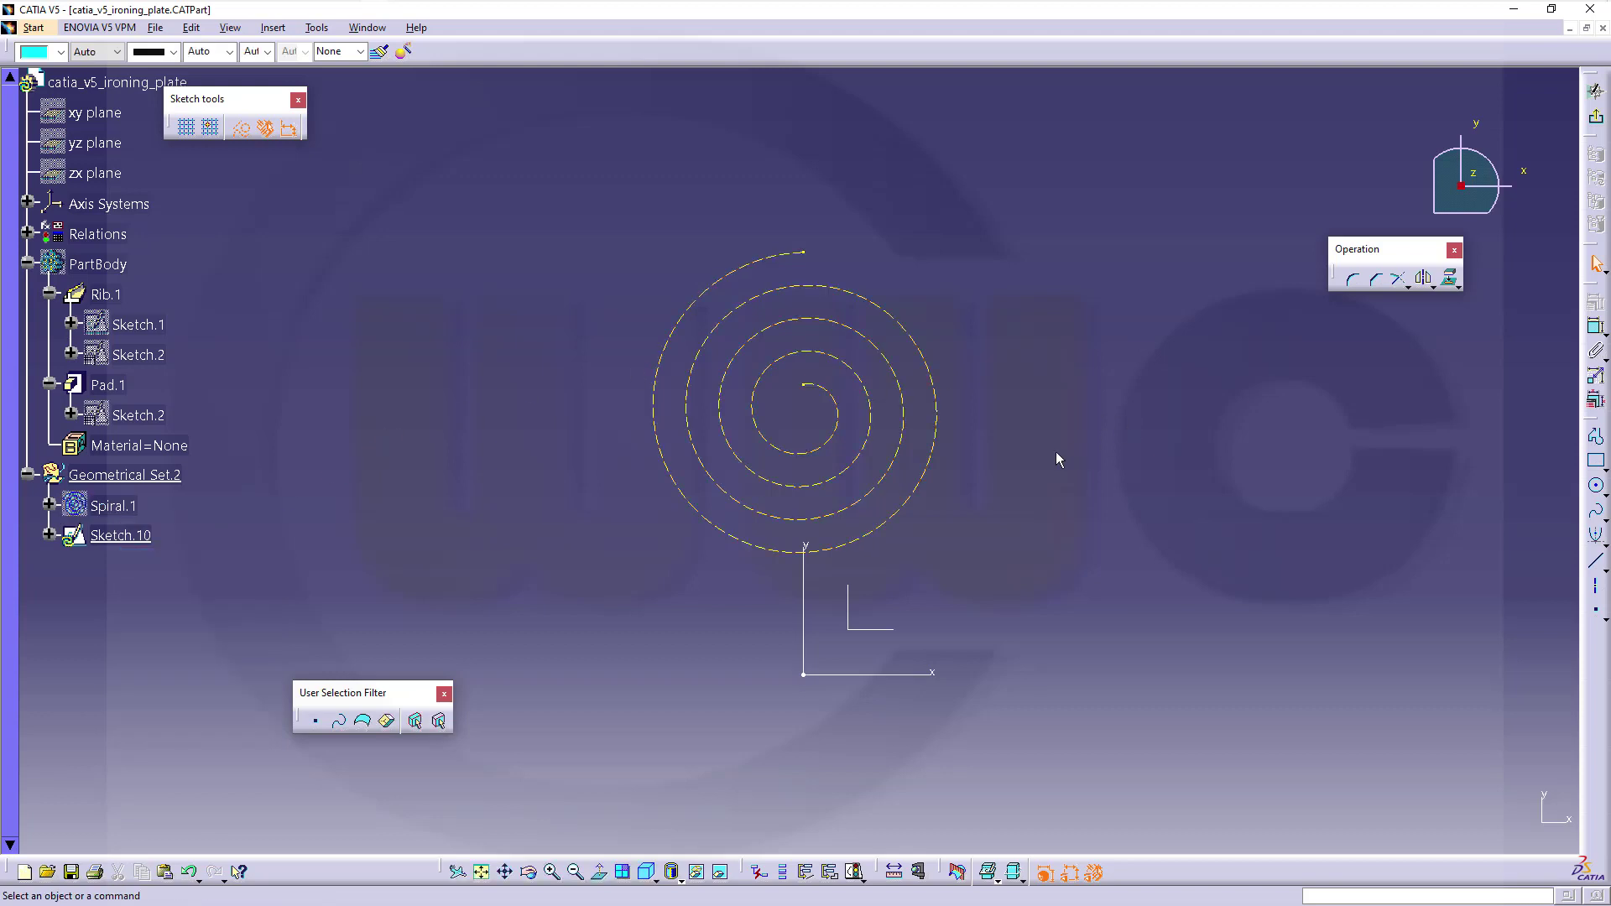
# Step: Add 80 equidistant points, about 10.882 mm apart, along the projected spiral
pyautogui.click(1604, 619)
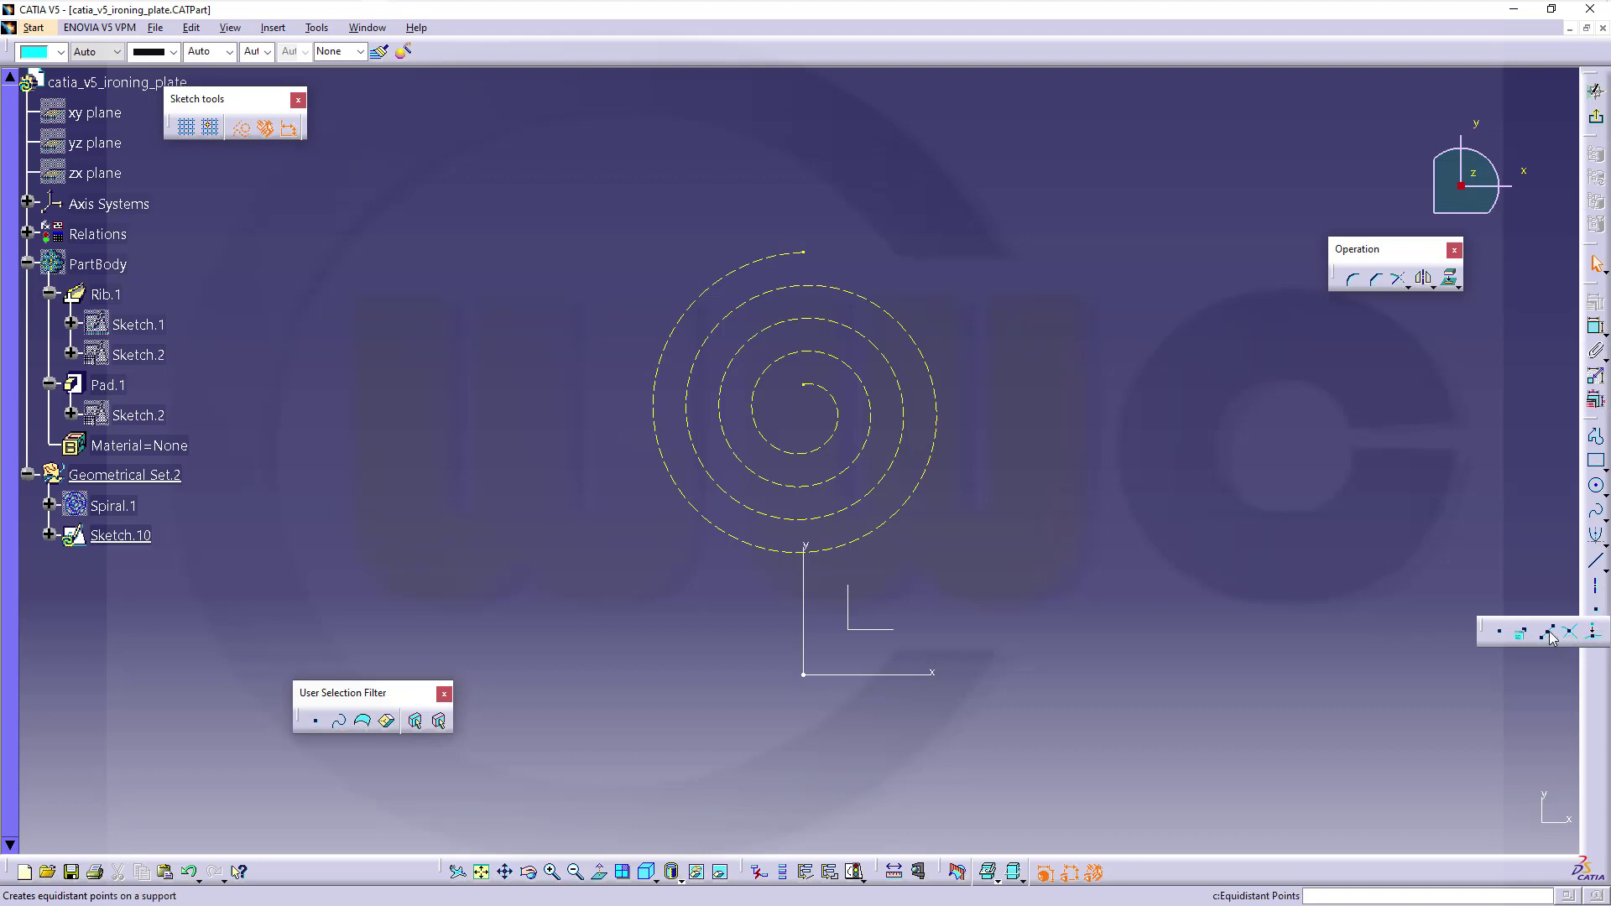
pyautogui.click(1593, 634)
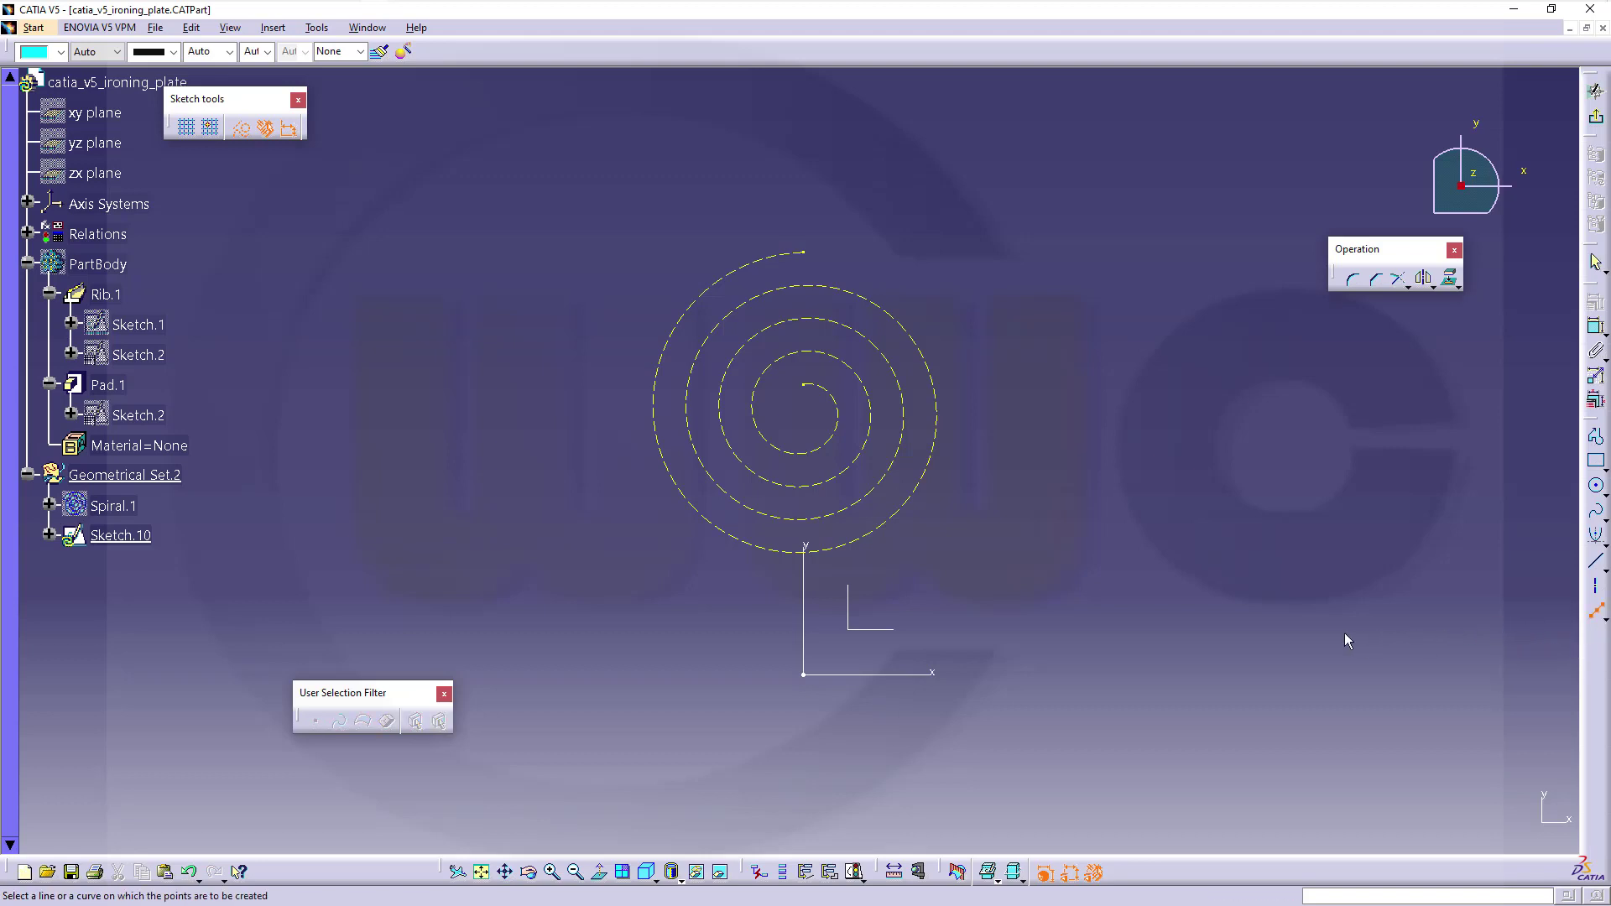
pyautogui.click(918, 503)
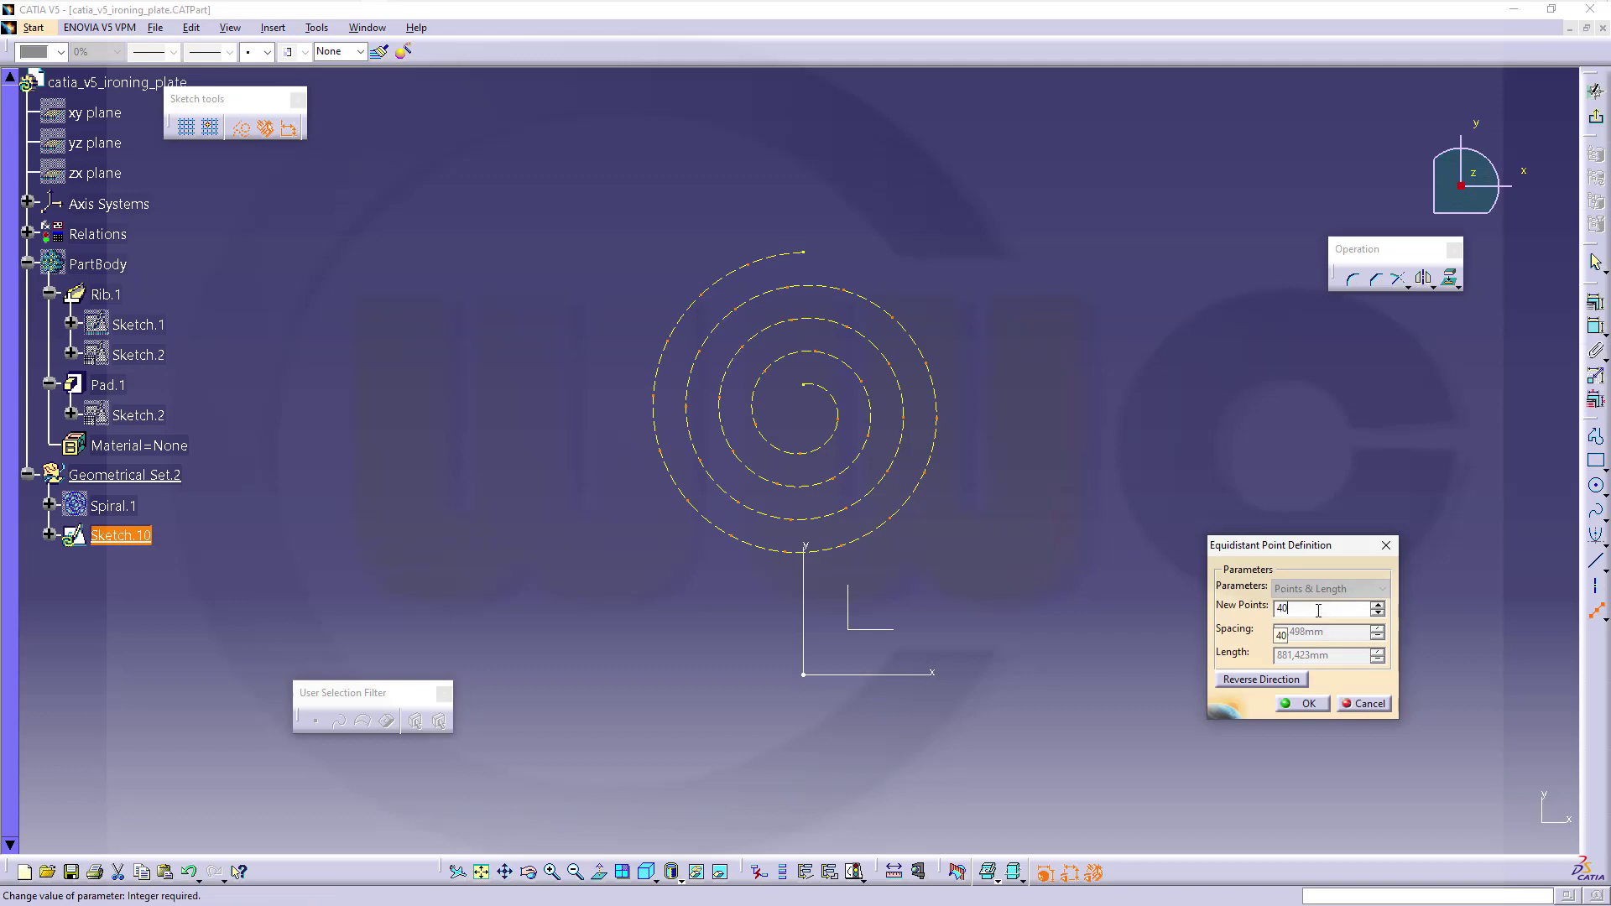
pyautogui.press('Return')
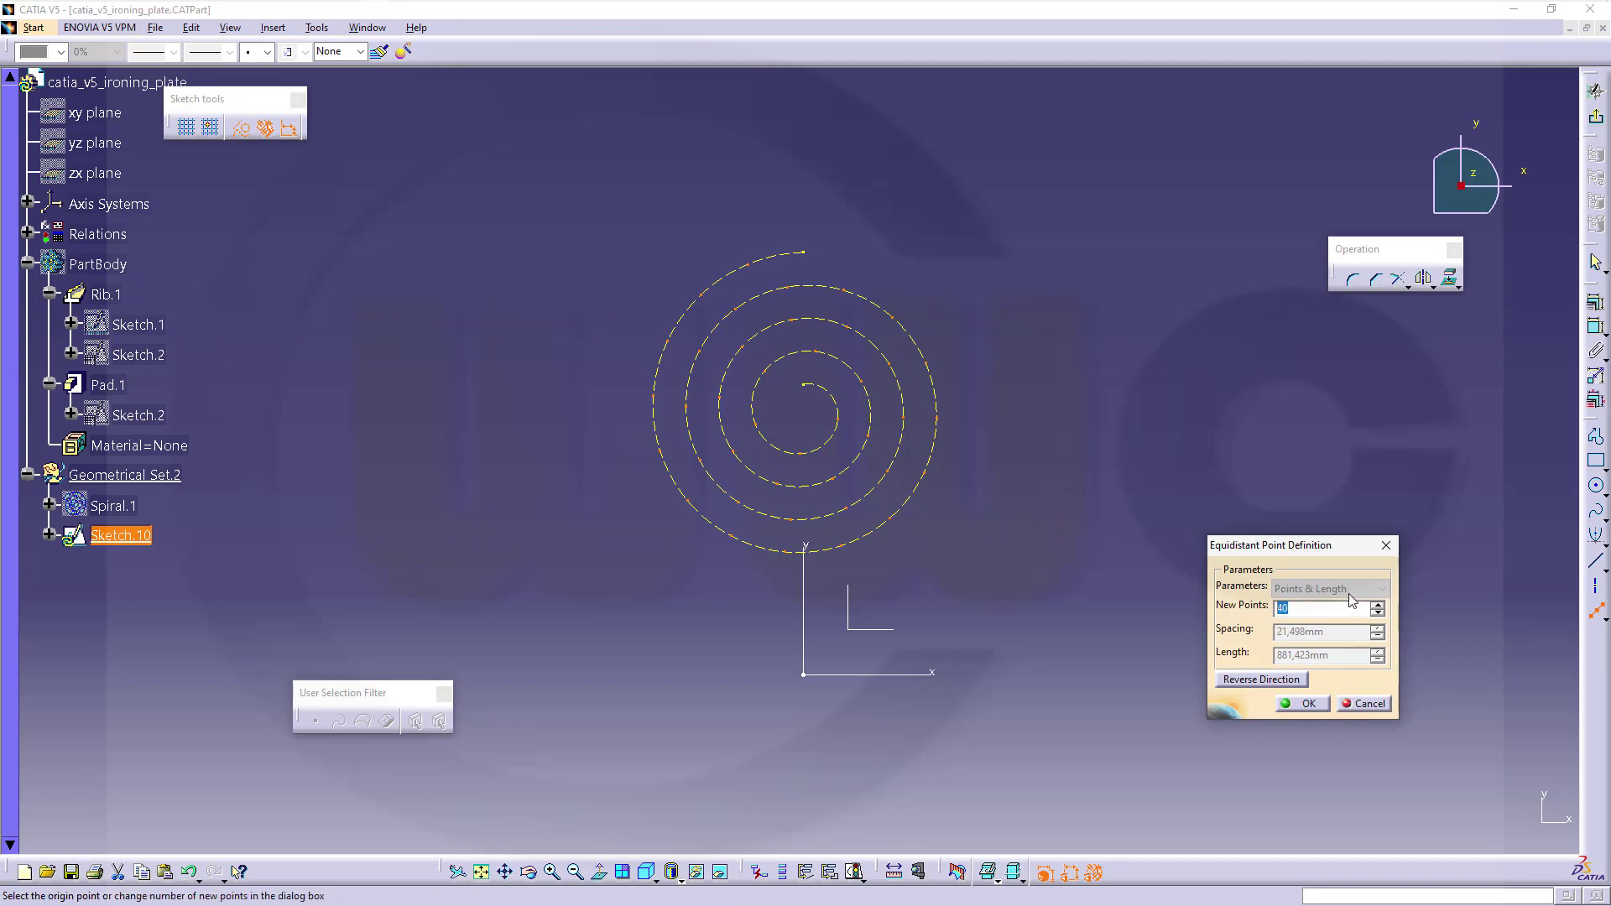
pyautogui.press('Tab')
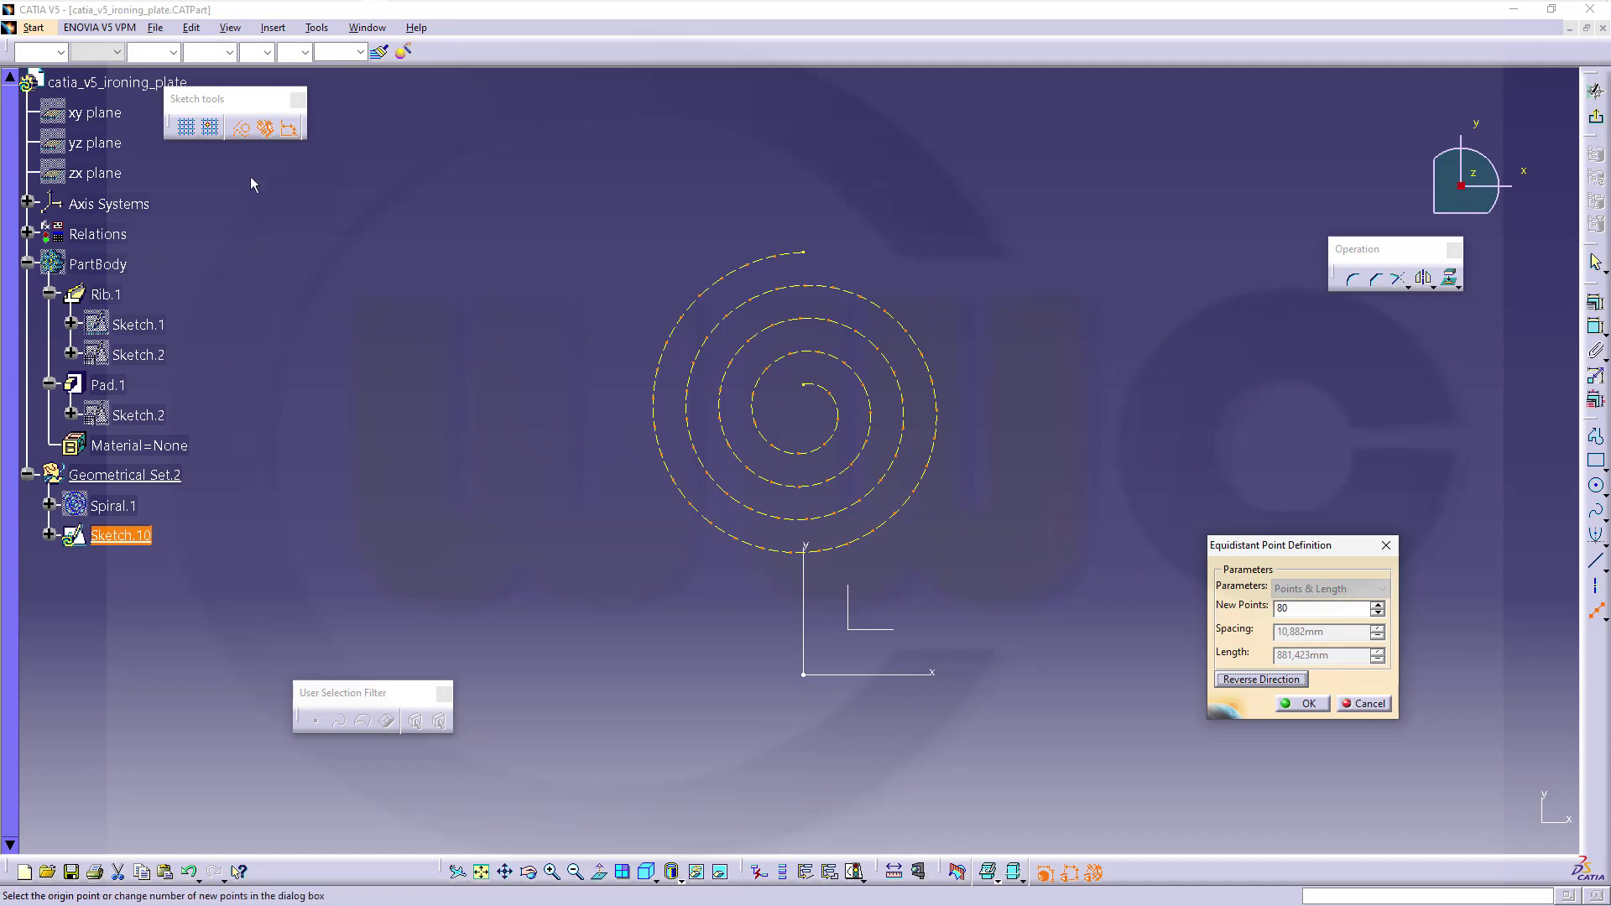
pyautogui.click(244, 136)
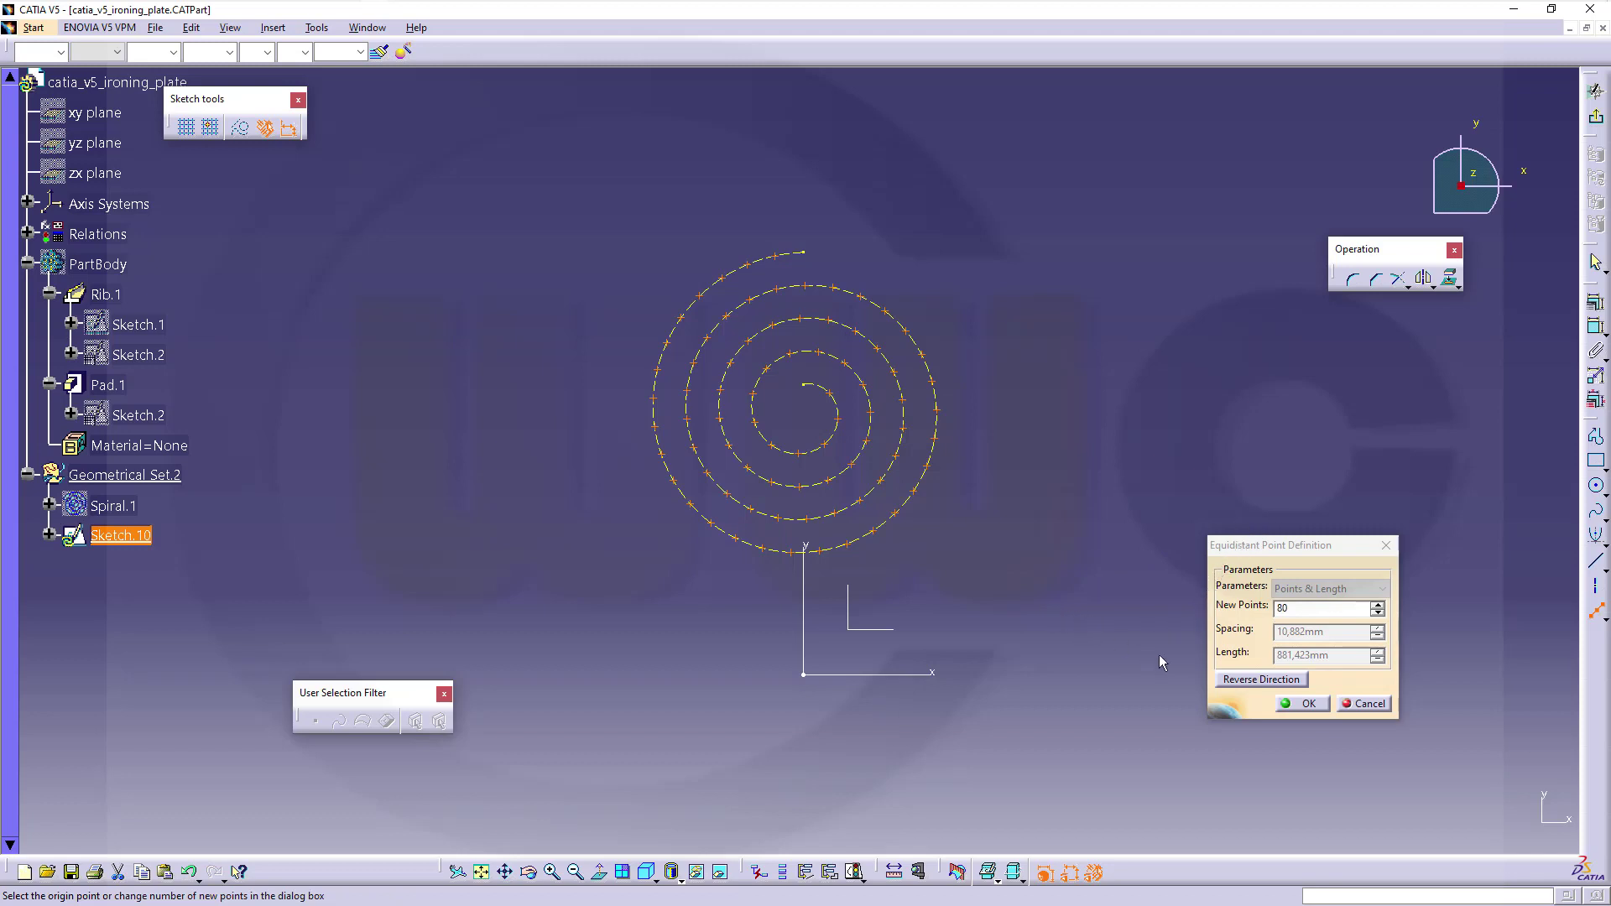
pyautogui.click(1299, 705)
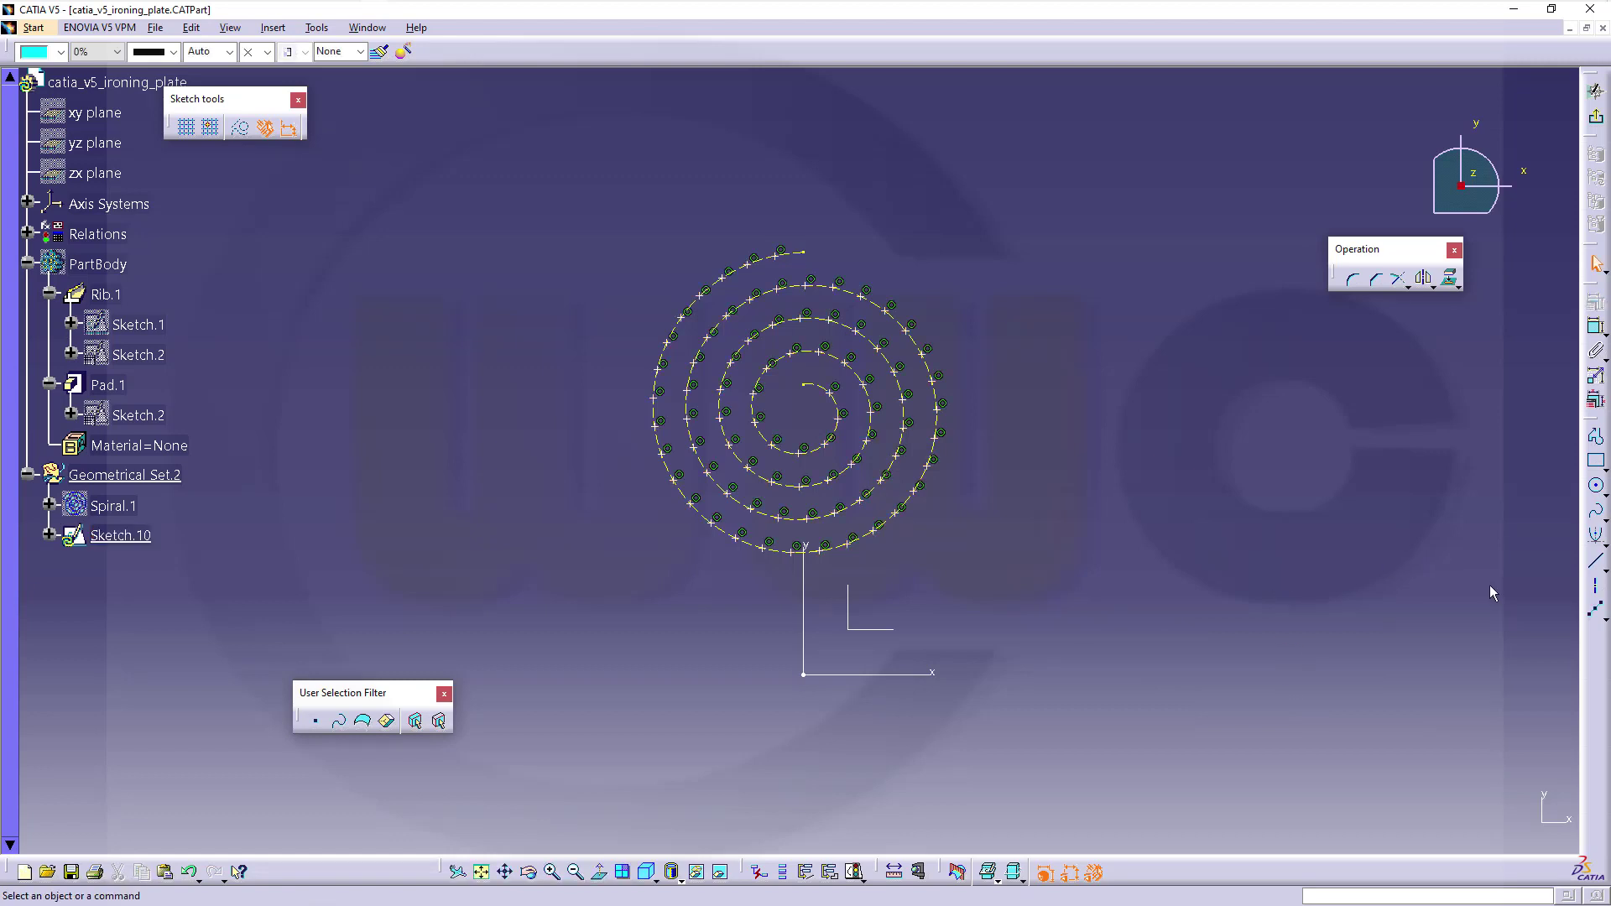
# Step: Place a single point at the spiral's top endpoint, then exit Sketch.10 to the part view
pyautogui.click(1602, 617)
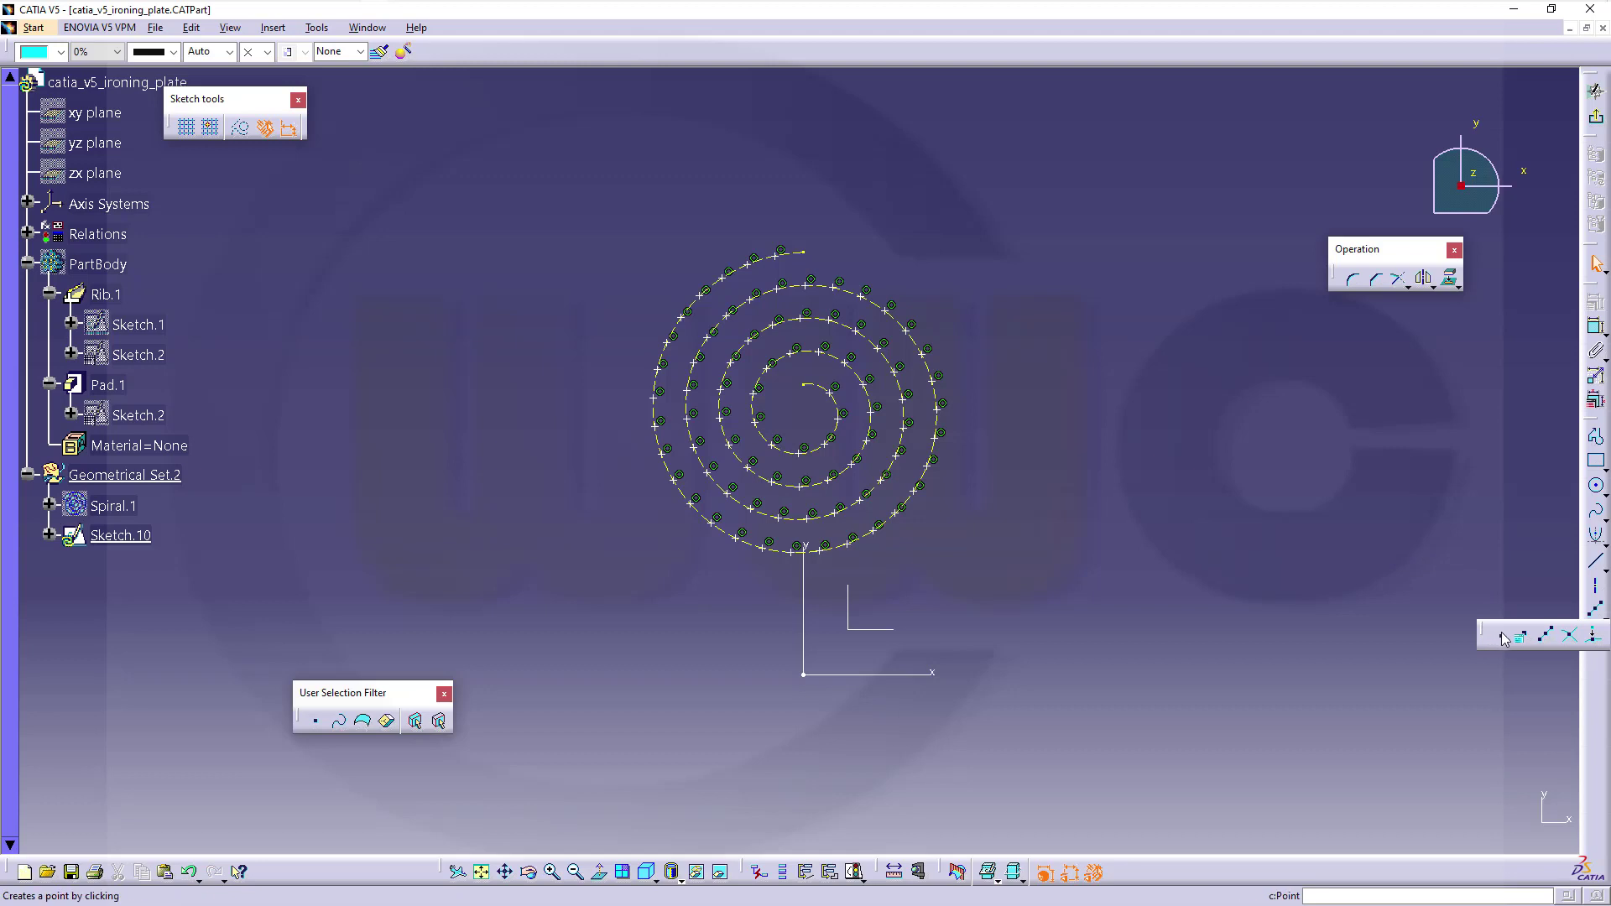
pyautogui.click(1499, 633)
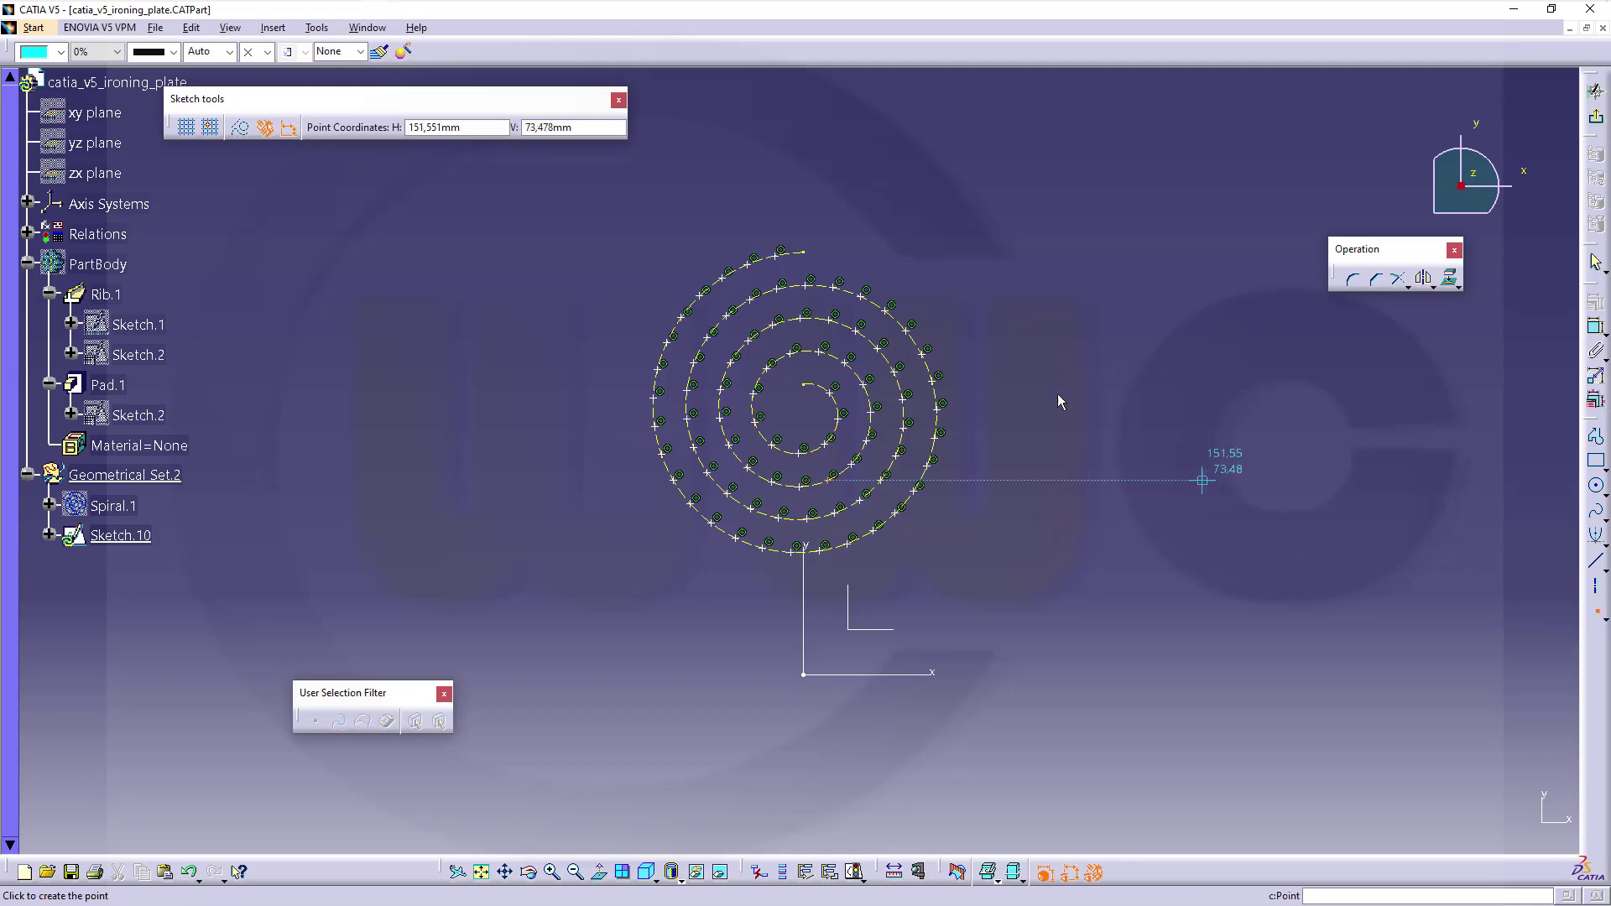
pyautogui.click(804, 252)
pyautogui.keyDown('ctrl'); pyautogui.moveTo(835, 433); pyautogui.dragTo(826, 300, button='middle'); pyautogui.keyUp('ctrl')
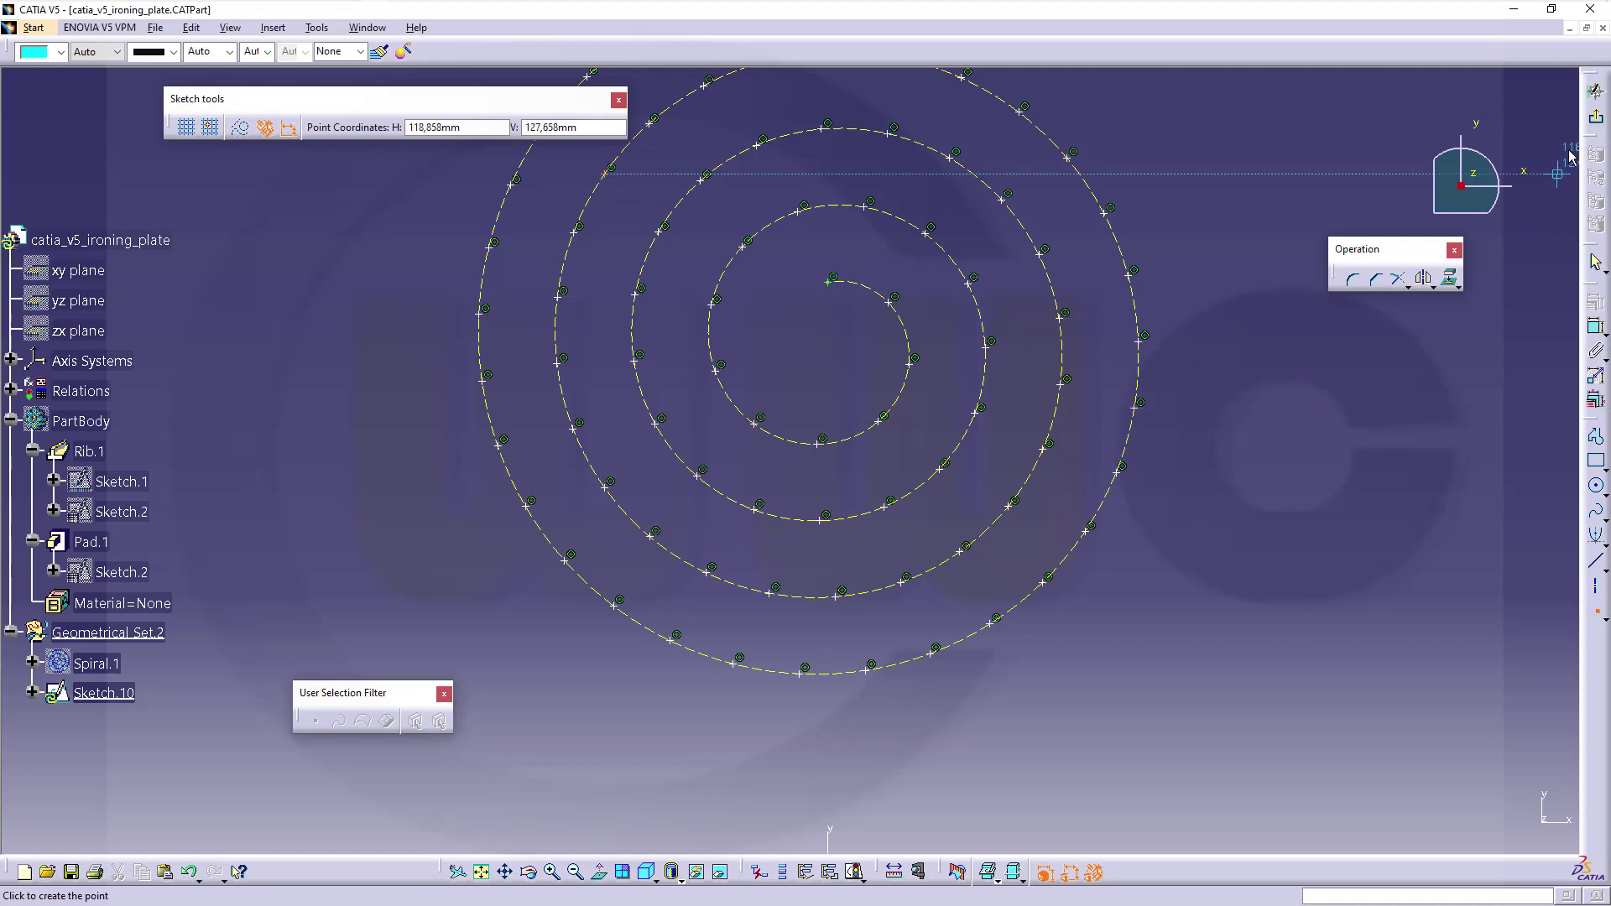
pyautogui.click(1597, 120)
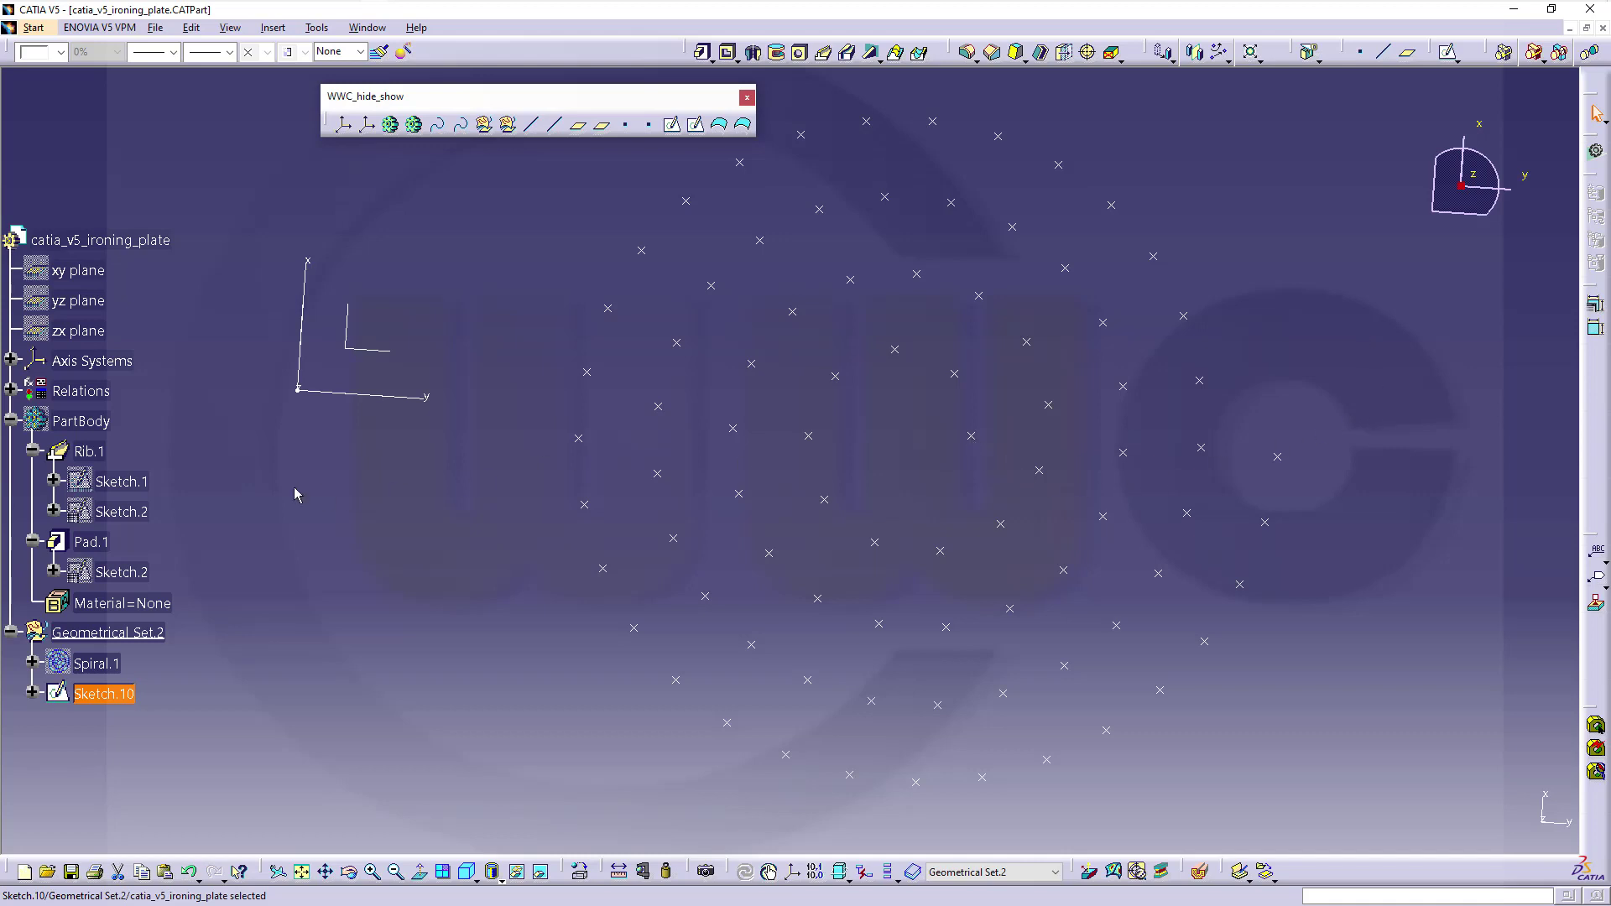
# Step: Show PartBody again and select a spiral point as the hole position
pyautogui.rightClick(111, 427)
pyautogui.click(190, 487)
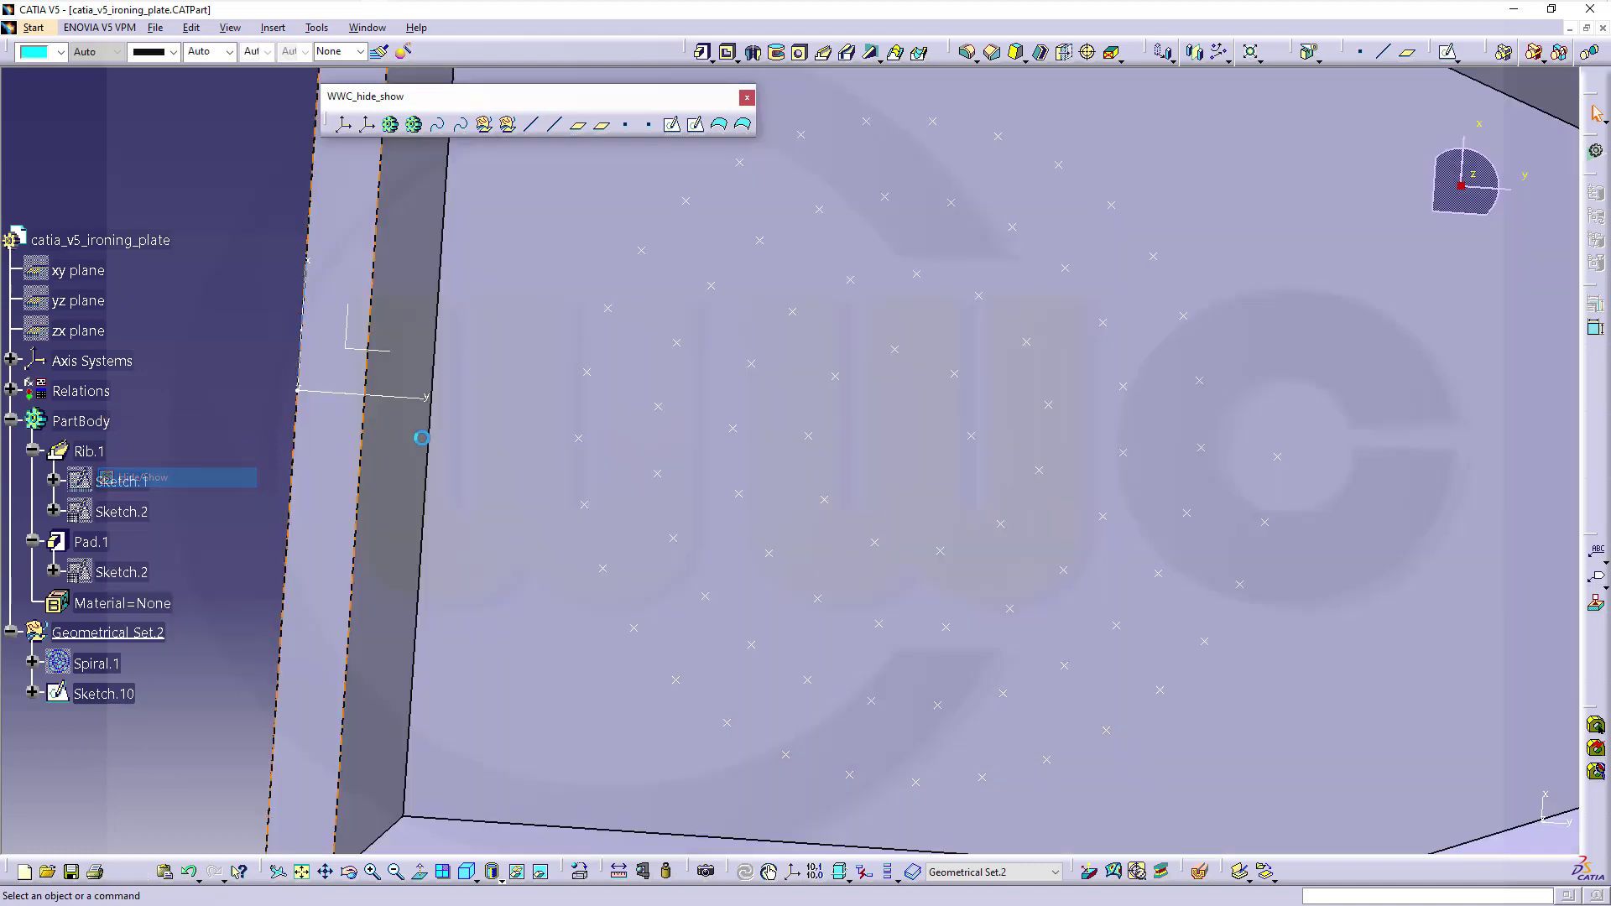
pyautogui.click(973, 439)
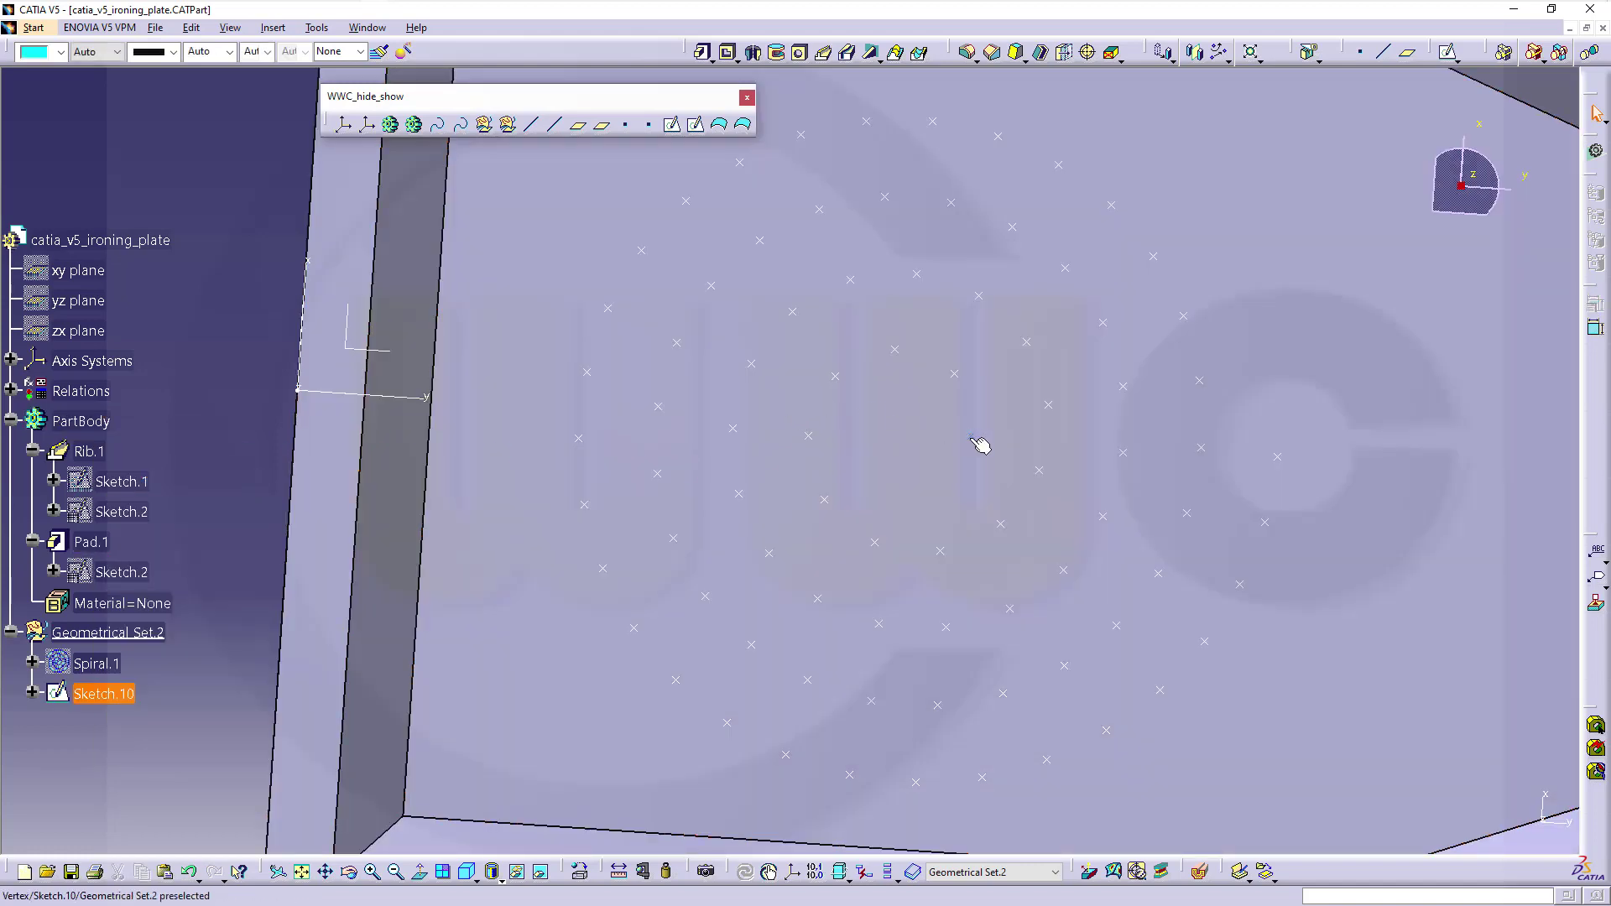
# Step: Cut an 8 mm Up To Last hole into the sole face, reversed into the plate
pyautogui.click(800, 55)
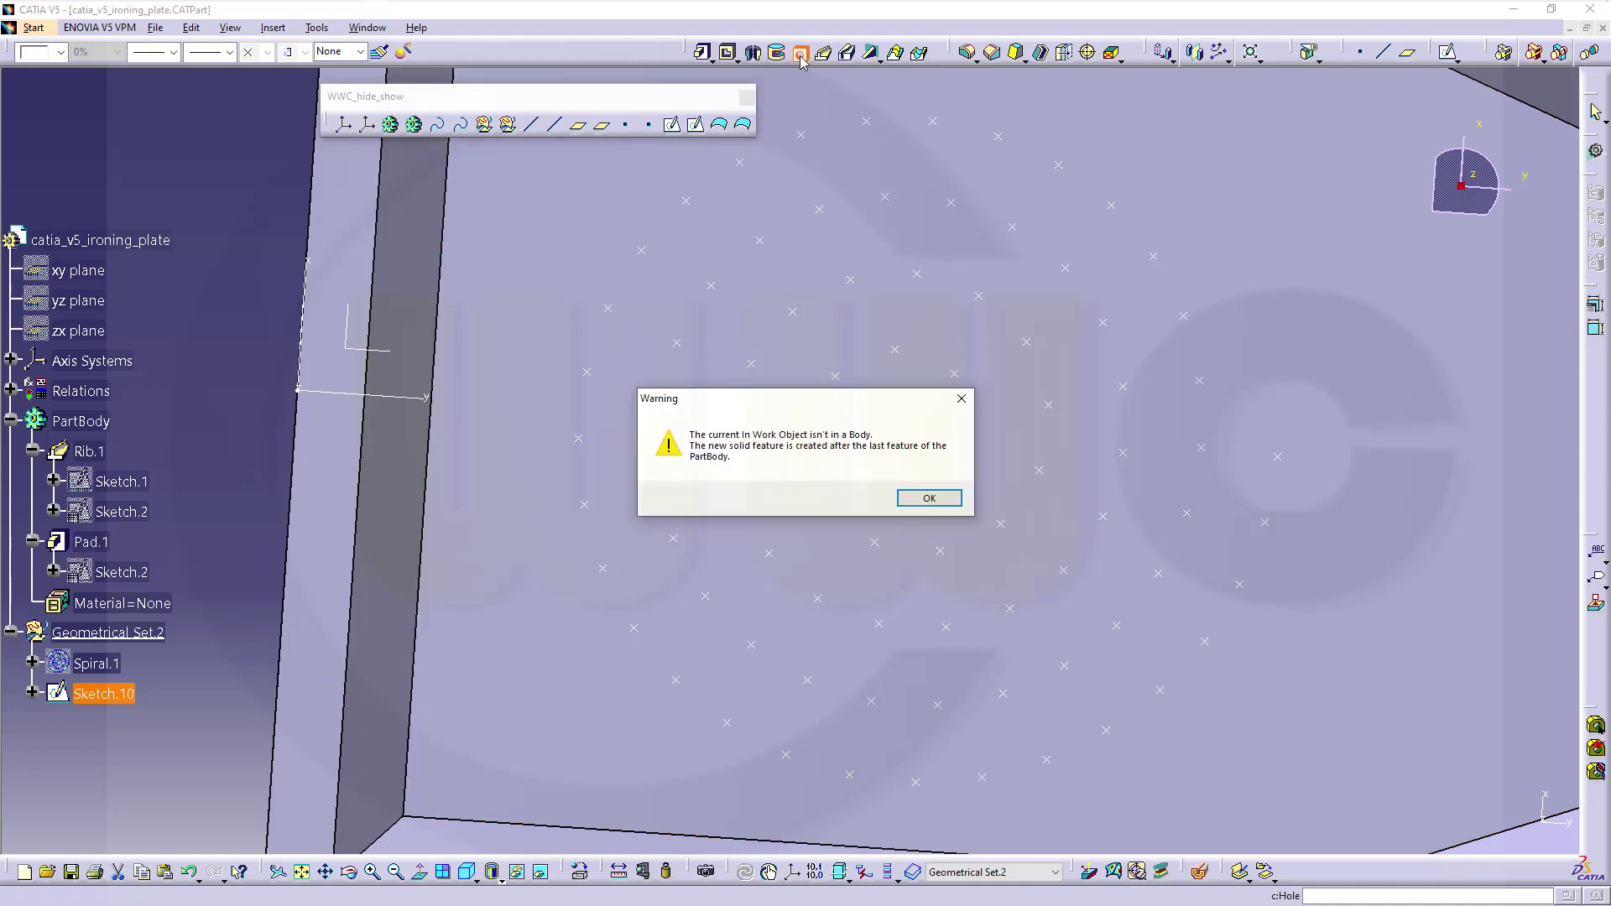
pyautogui.click(928, 498)
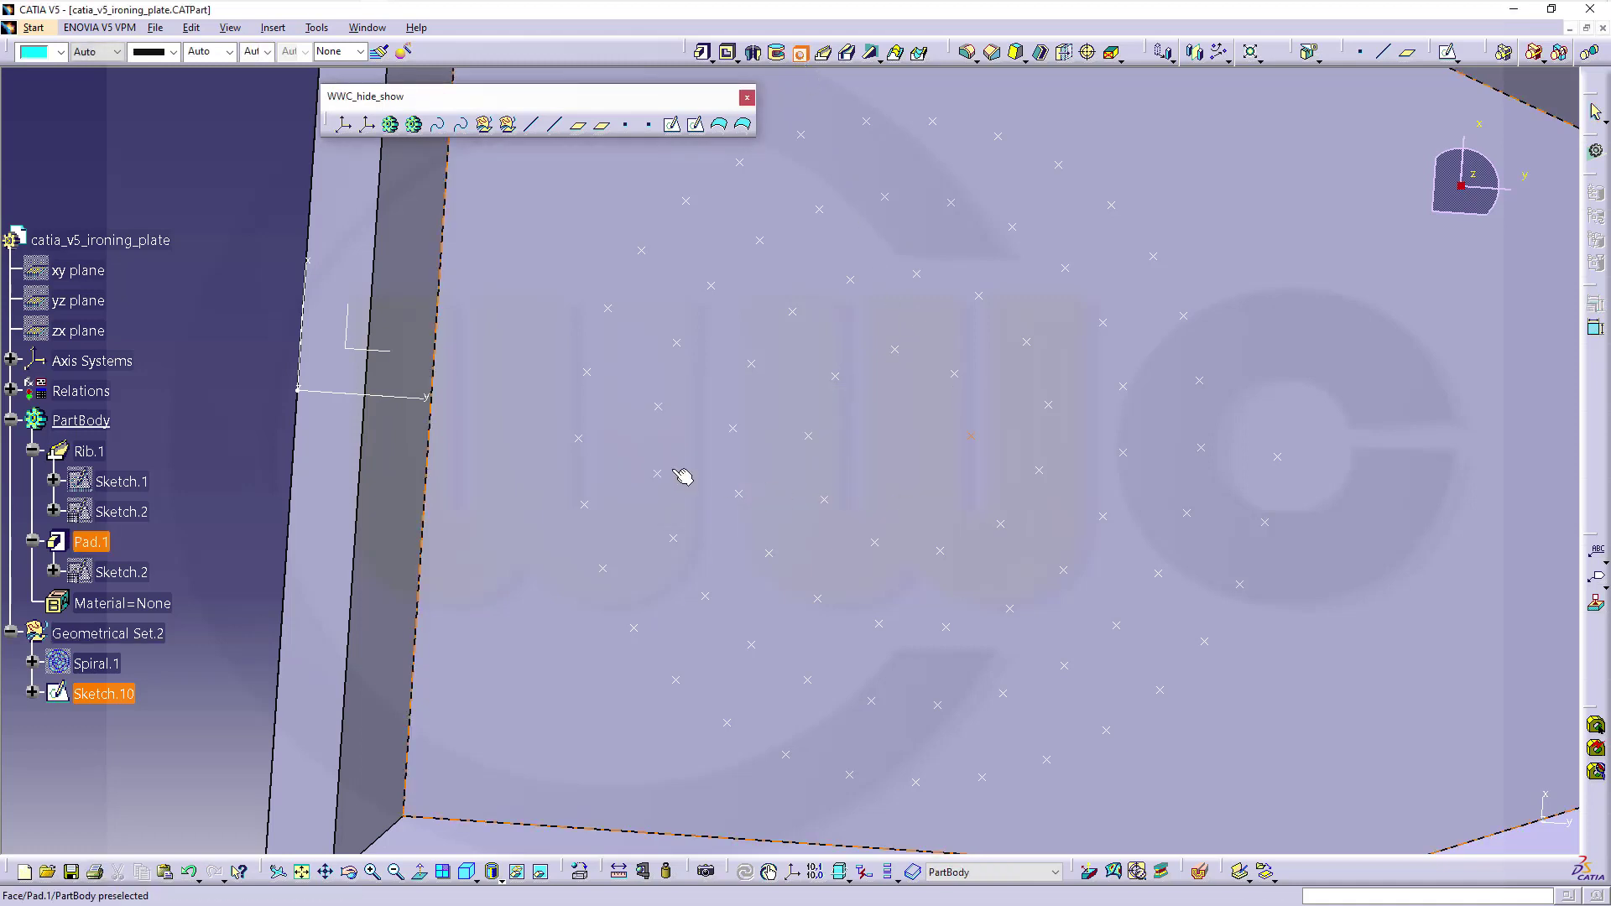
pyautogui.click(379, 360)
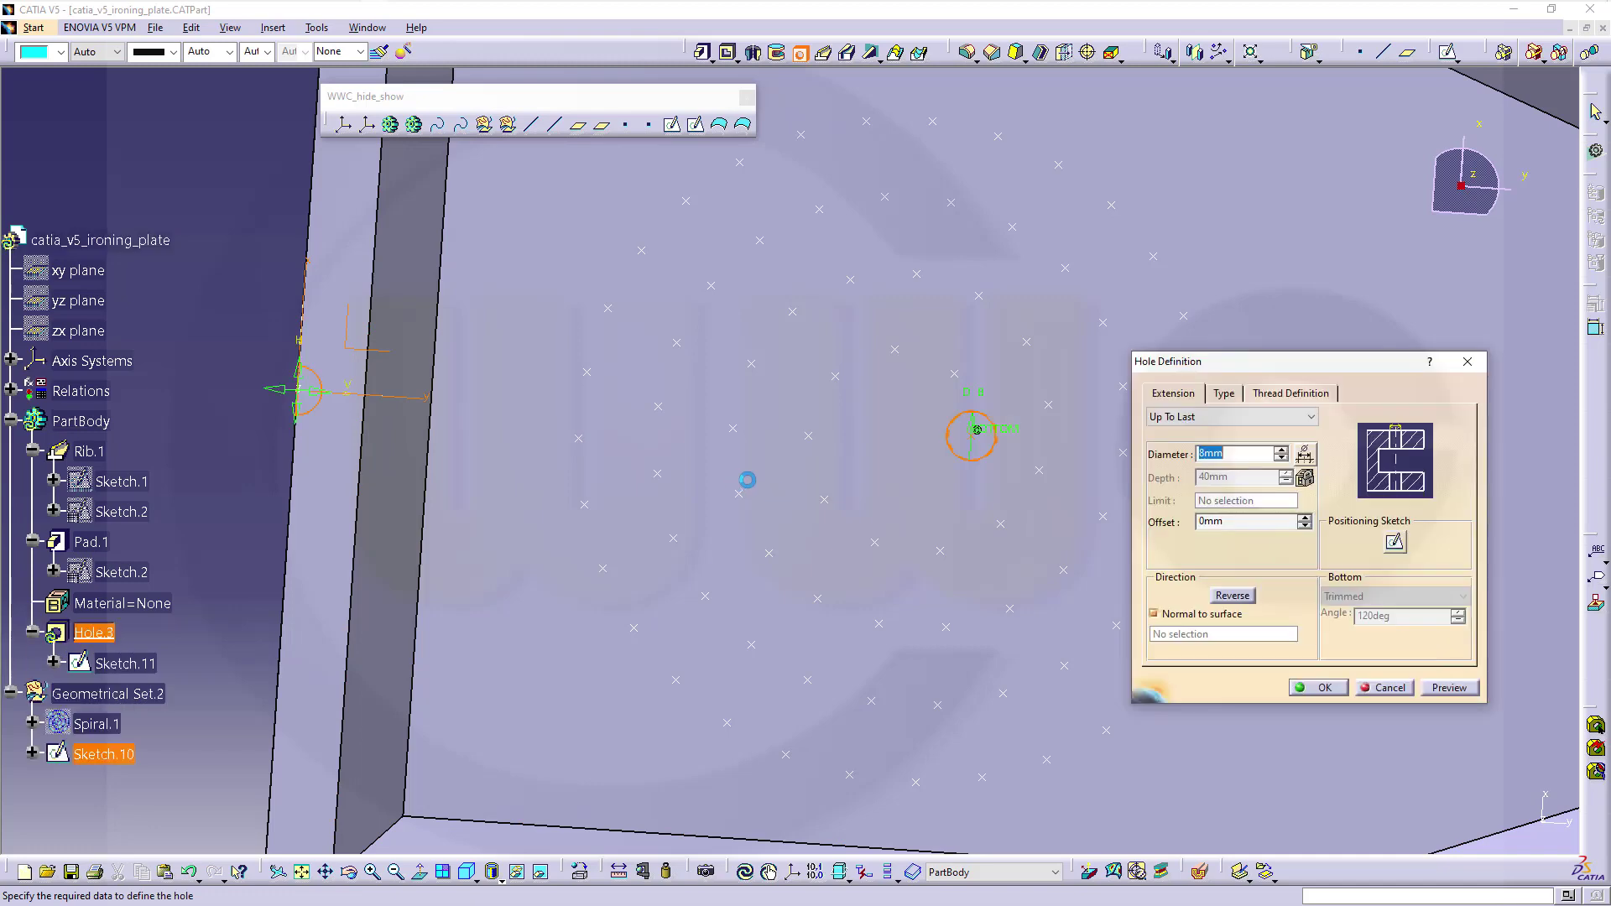
pyautogui.moveTo(978, 406); pyautogui.dragTo(602, 506, button='middle')
pyautogui.click(1232, 595)
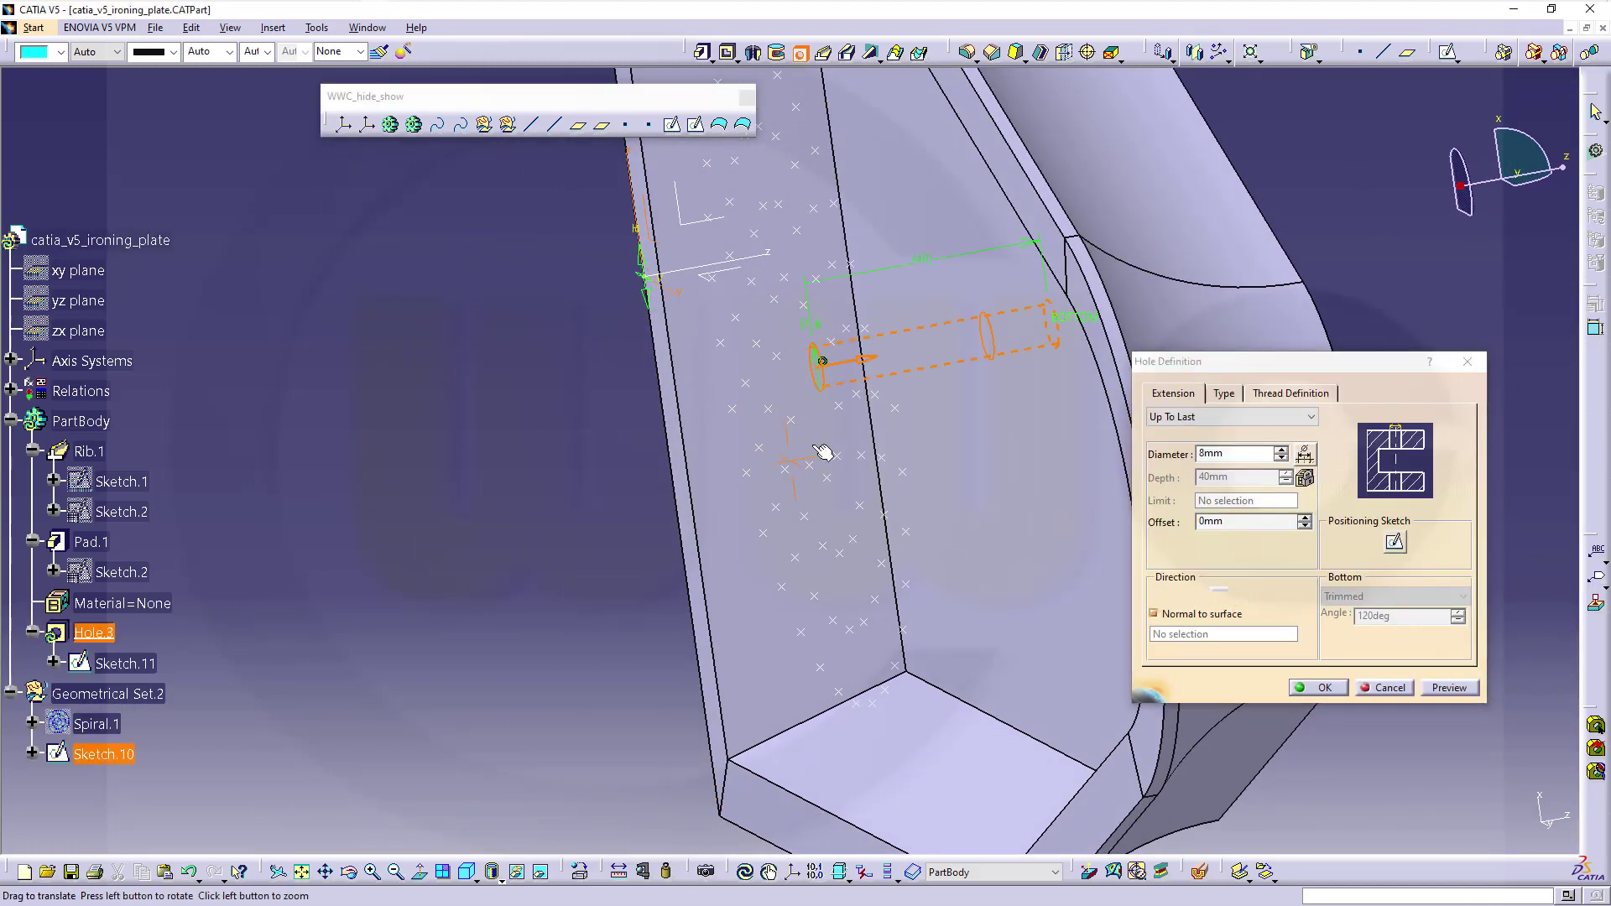
pyautogui.moveTo(809, 450); pyautogui.dragTo(1132, 370, button='middle')
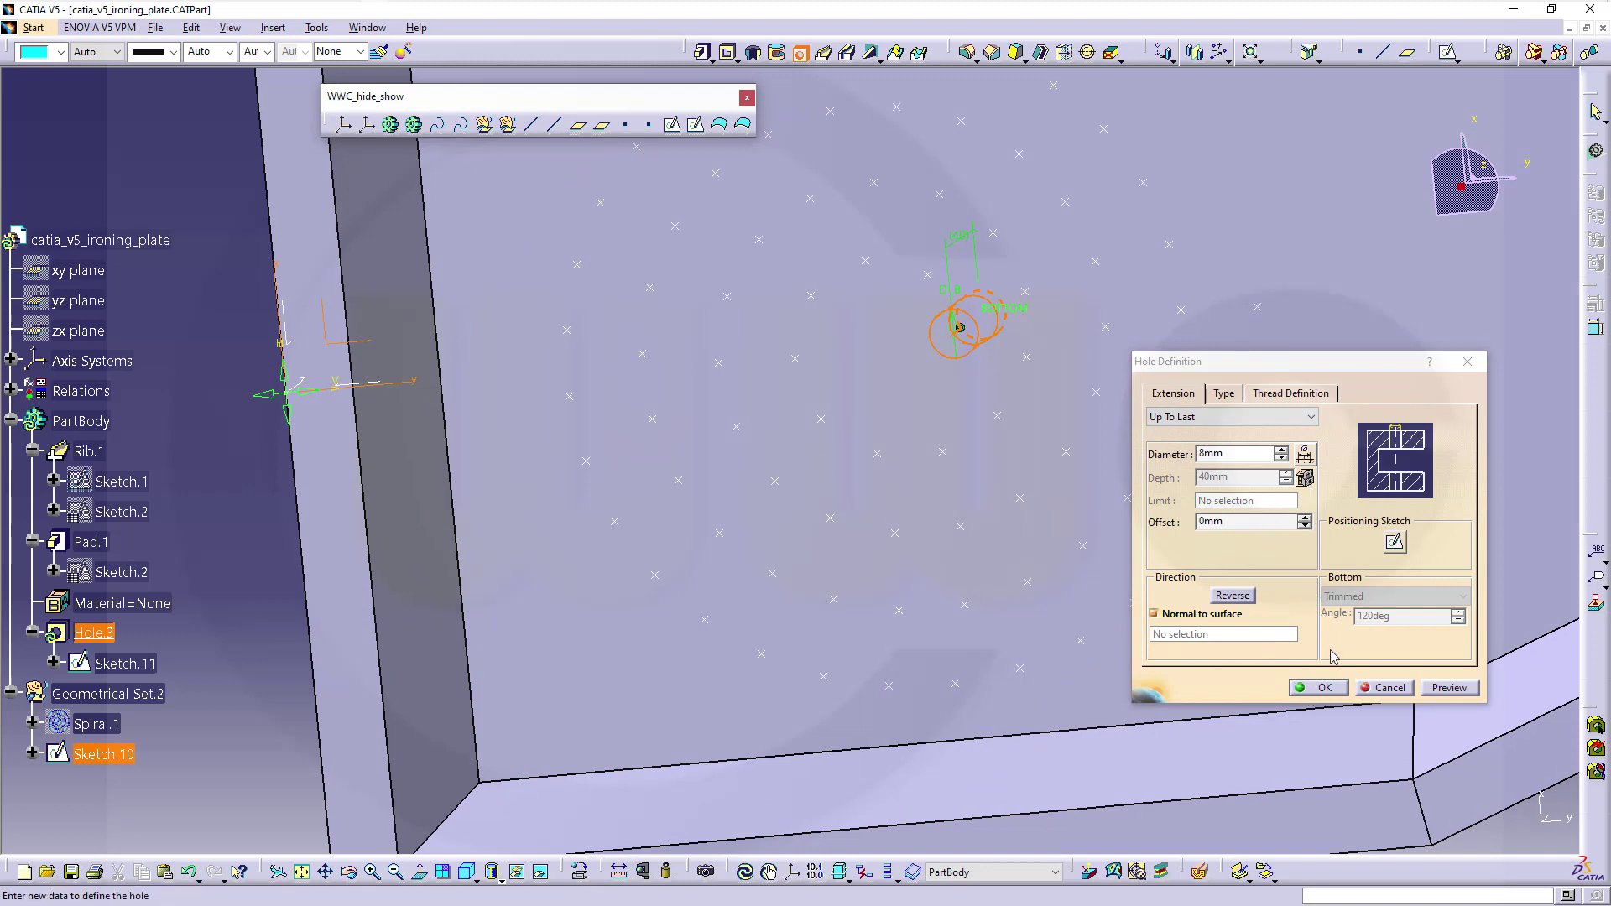
pyautogui.click(1329, 690)
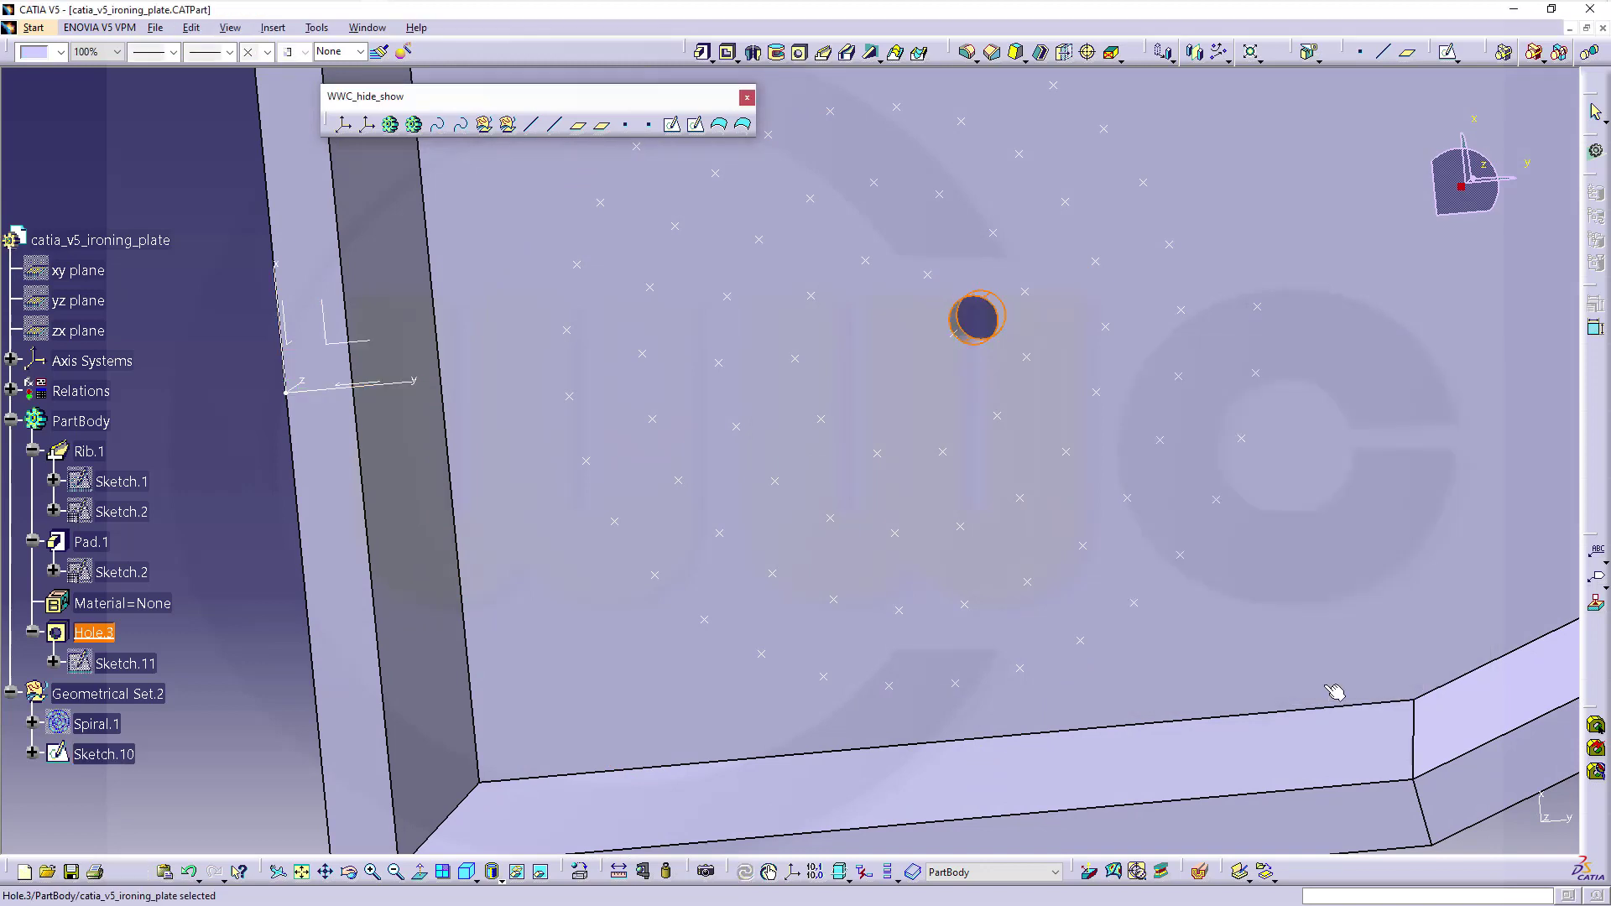
# Step: Create a user pattern of Hole.3 on the Sketch.10 points, anchored at the original hole's centre
pyautogui.click(801, 426)
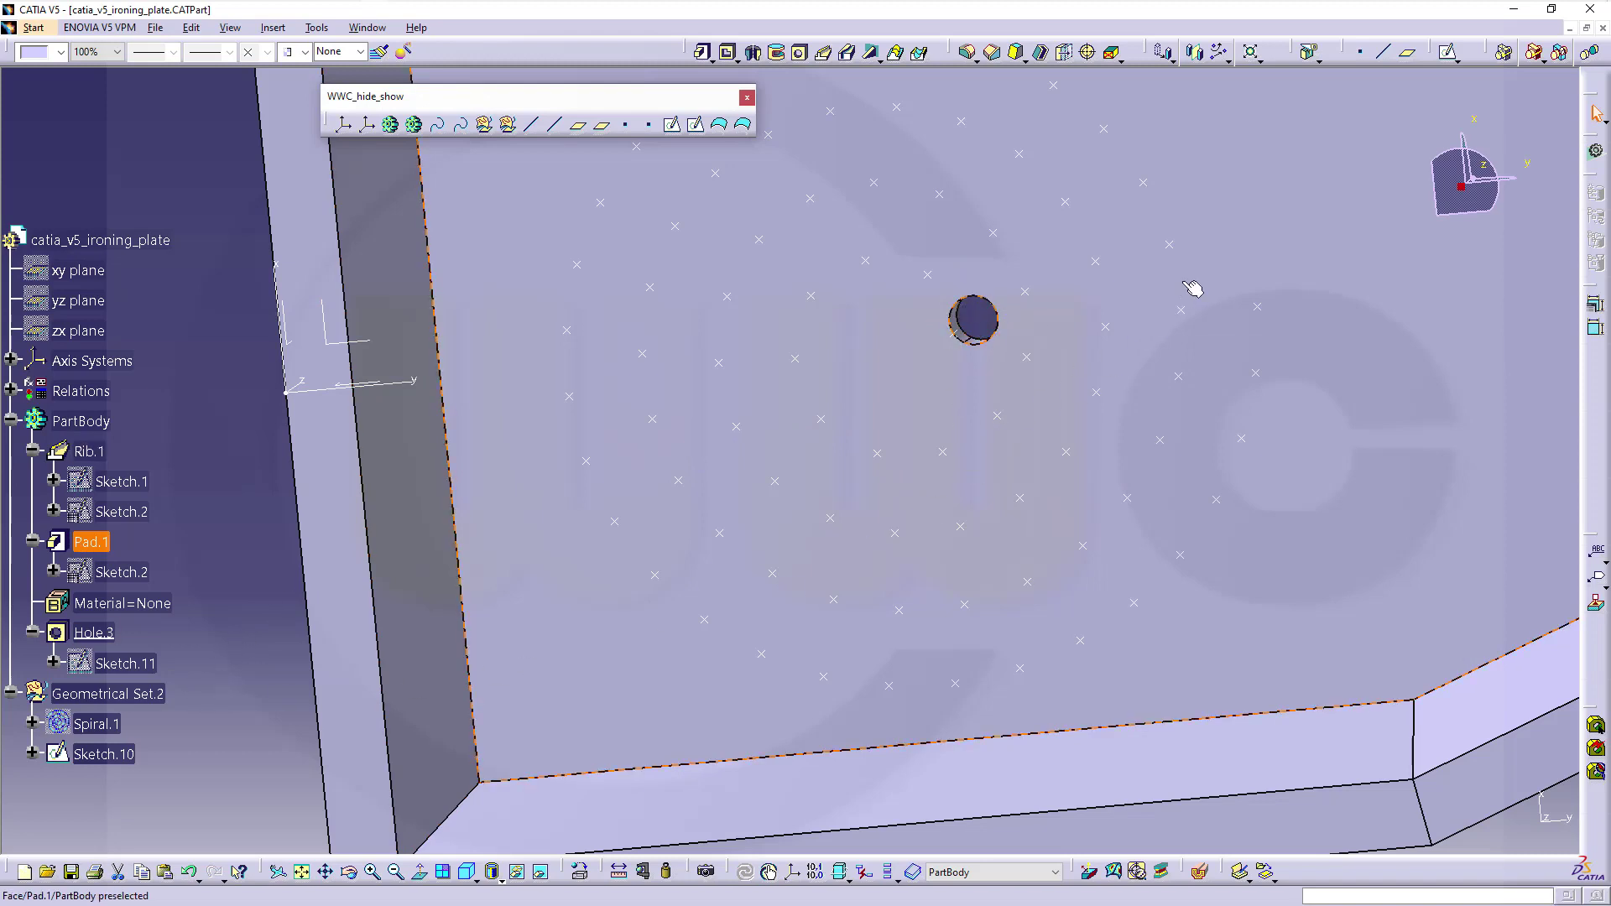
pyautogui.click(1218, 52)
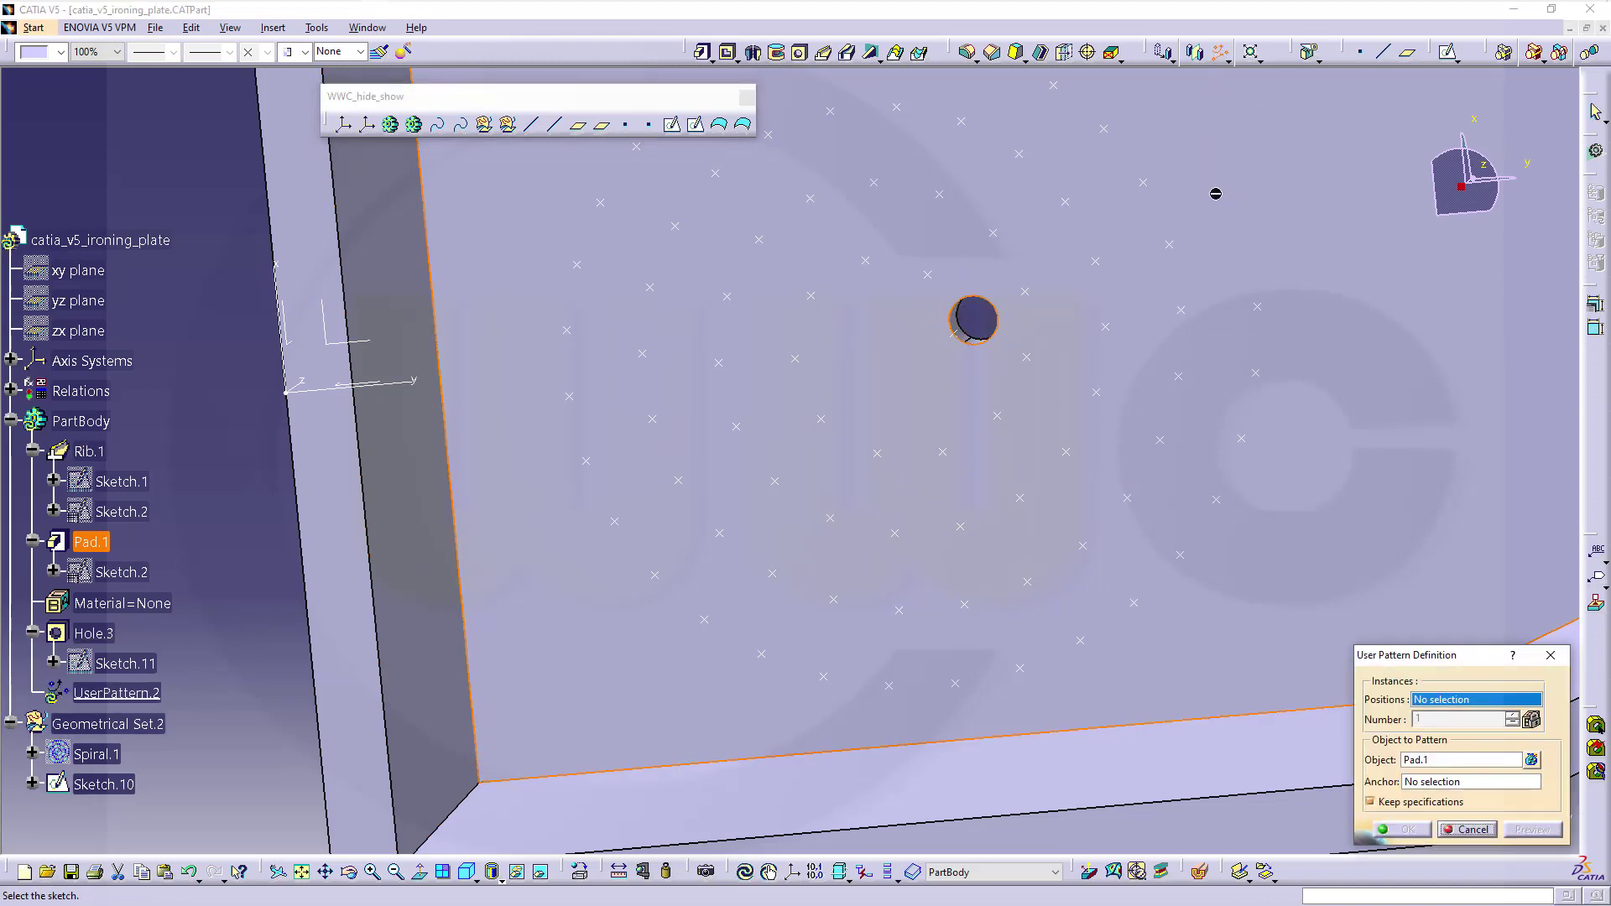
pyautogui.click(1443, 763)
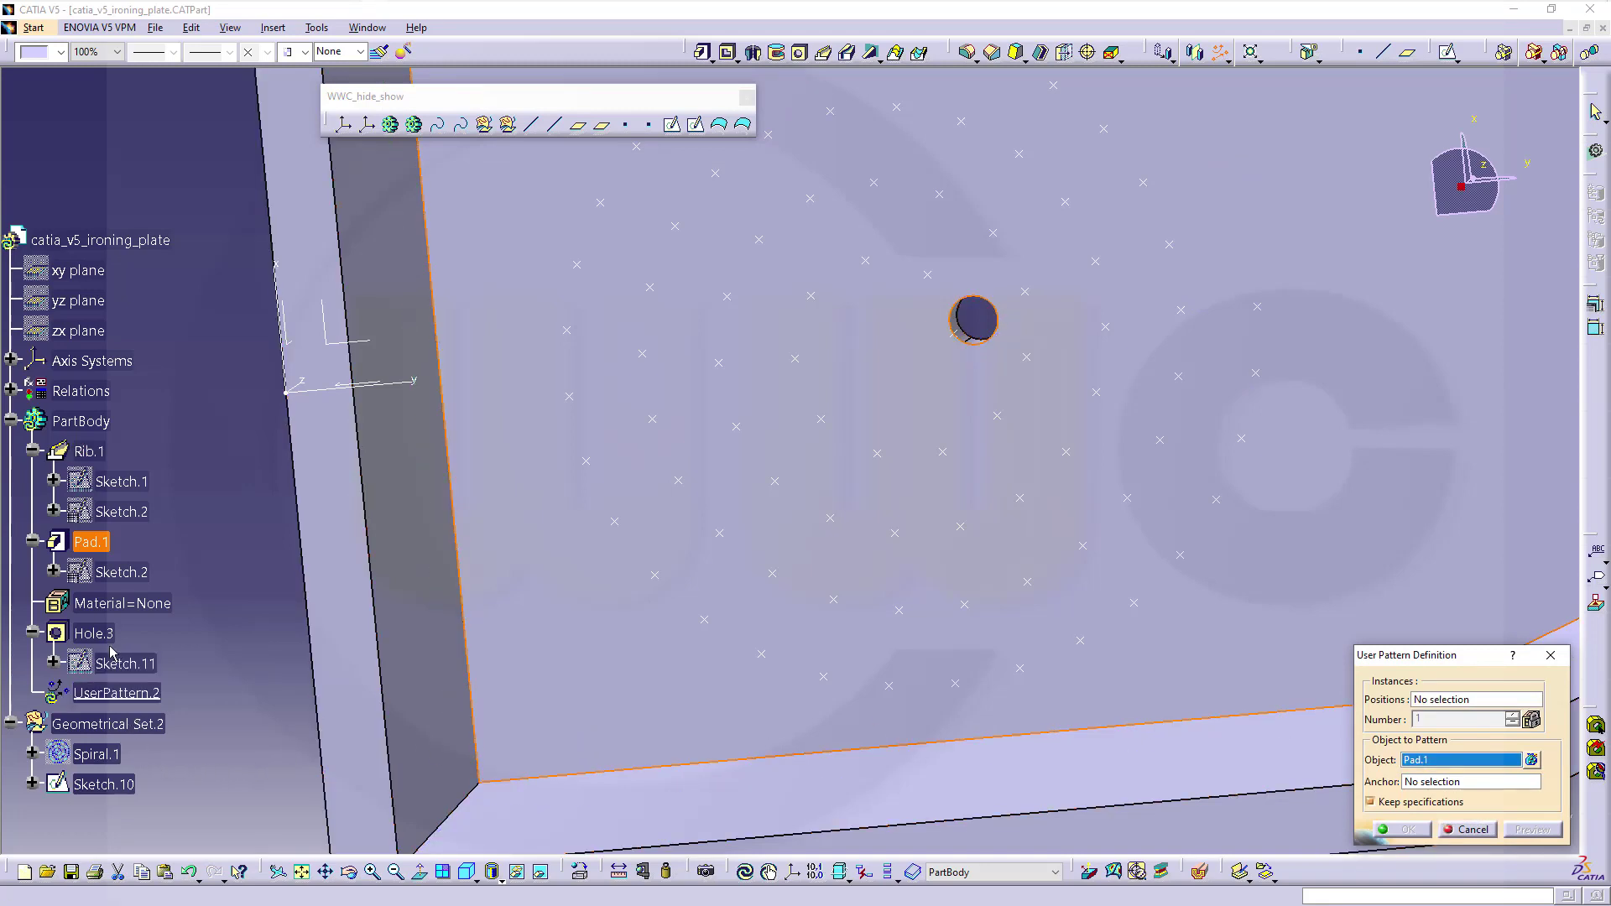
pyautogui.click(93, 633)
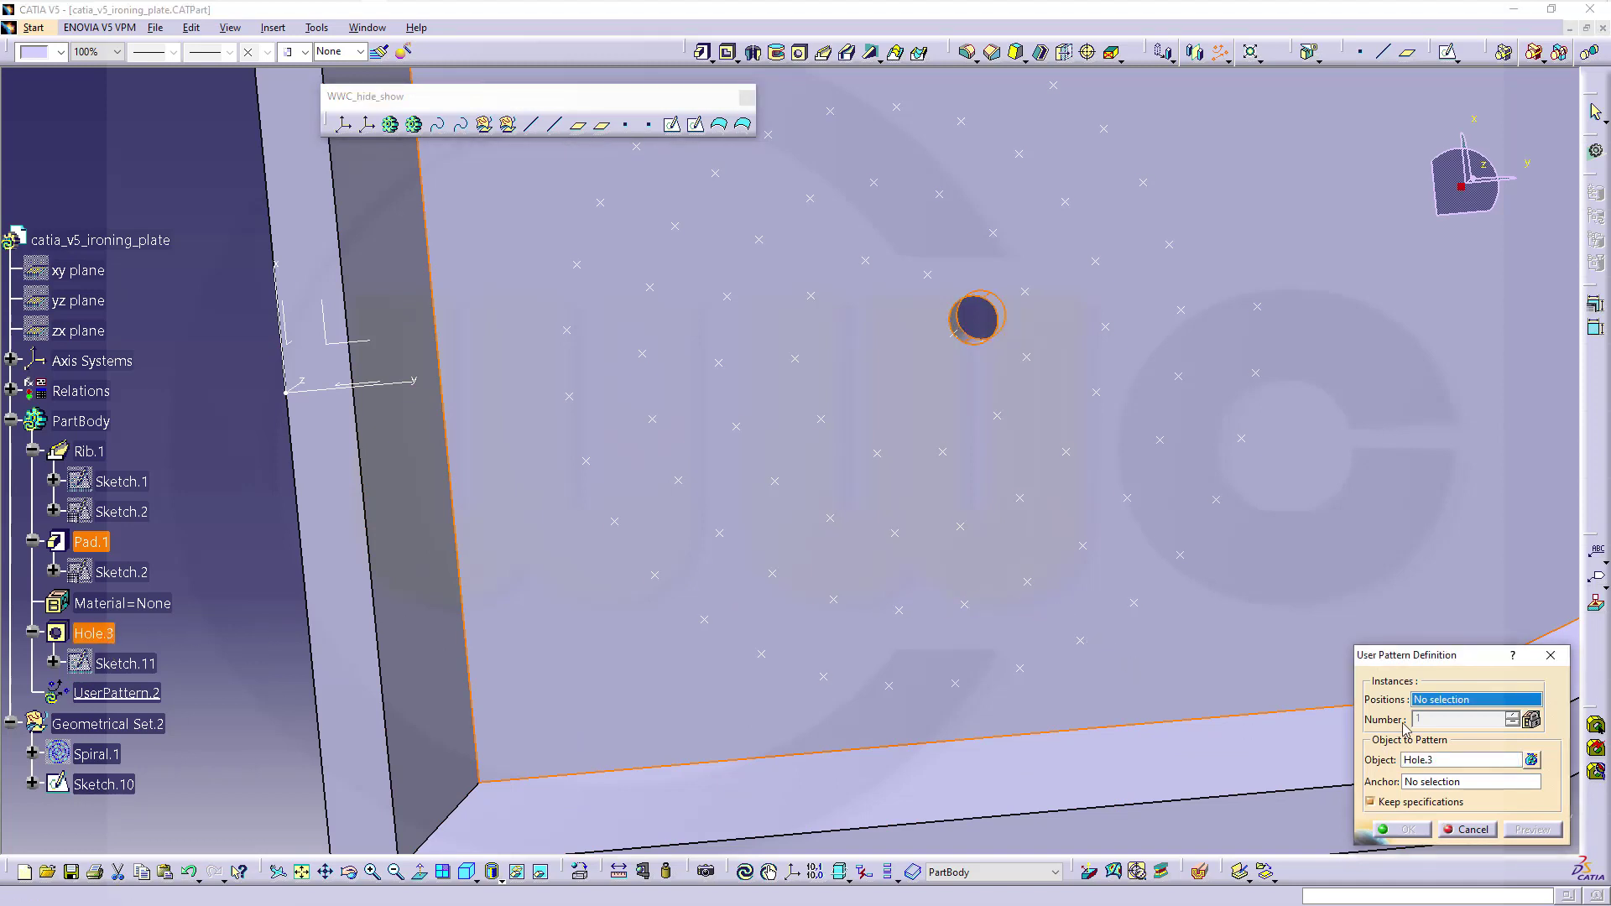
pyautogui.click(107, 784)
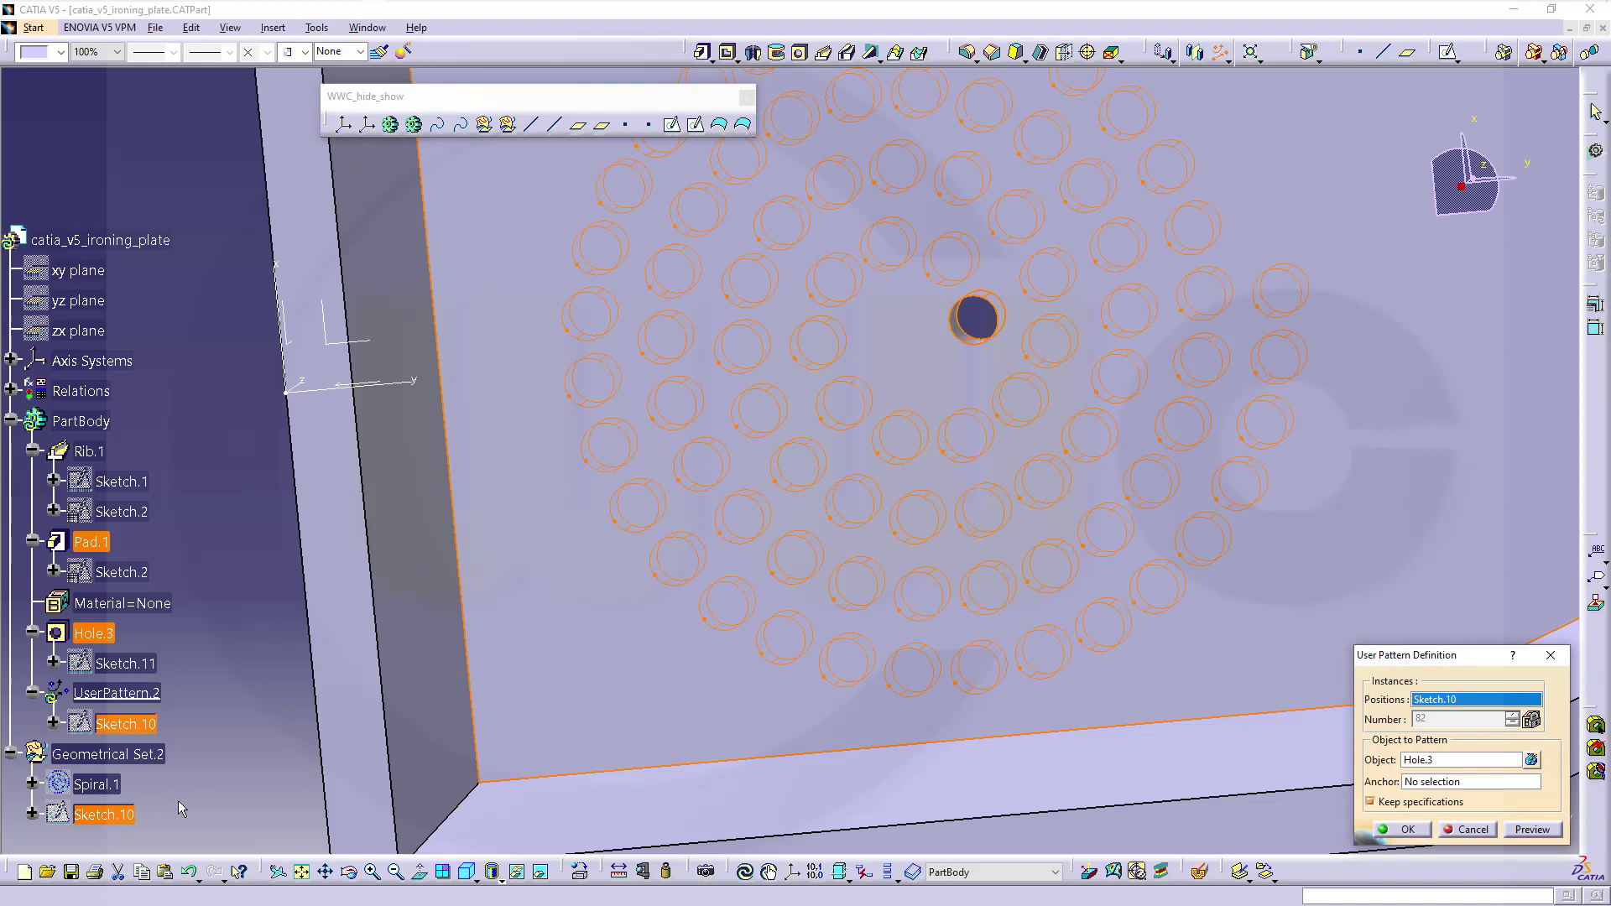
pyautogui.rightClick(106, 814)
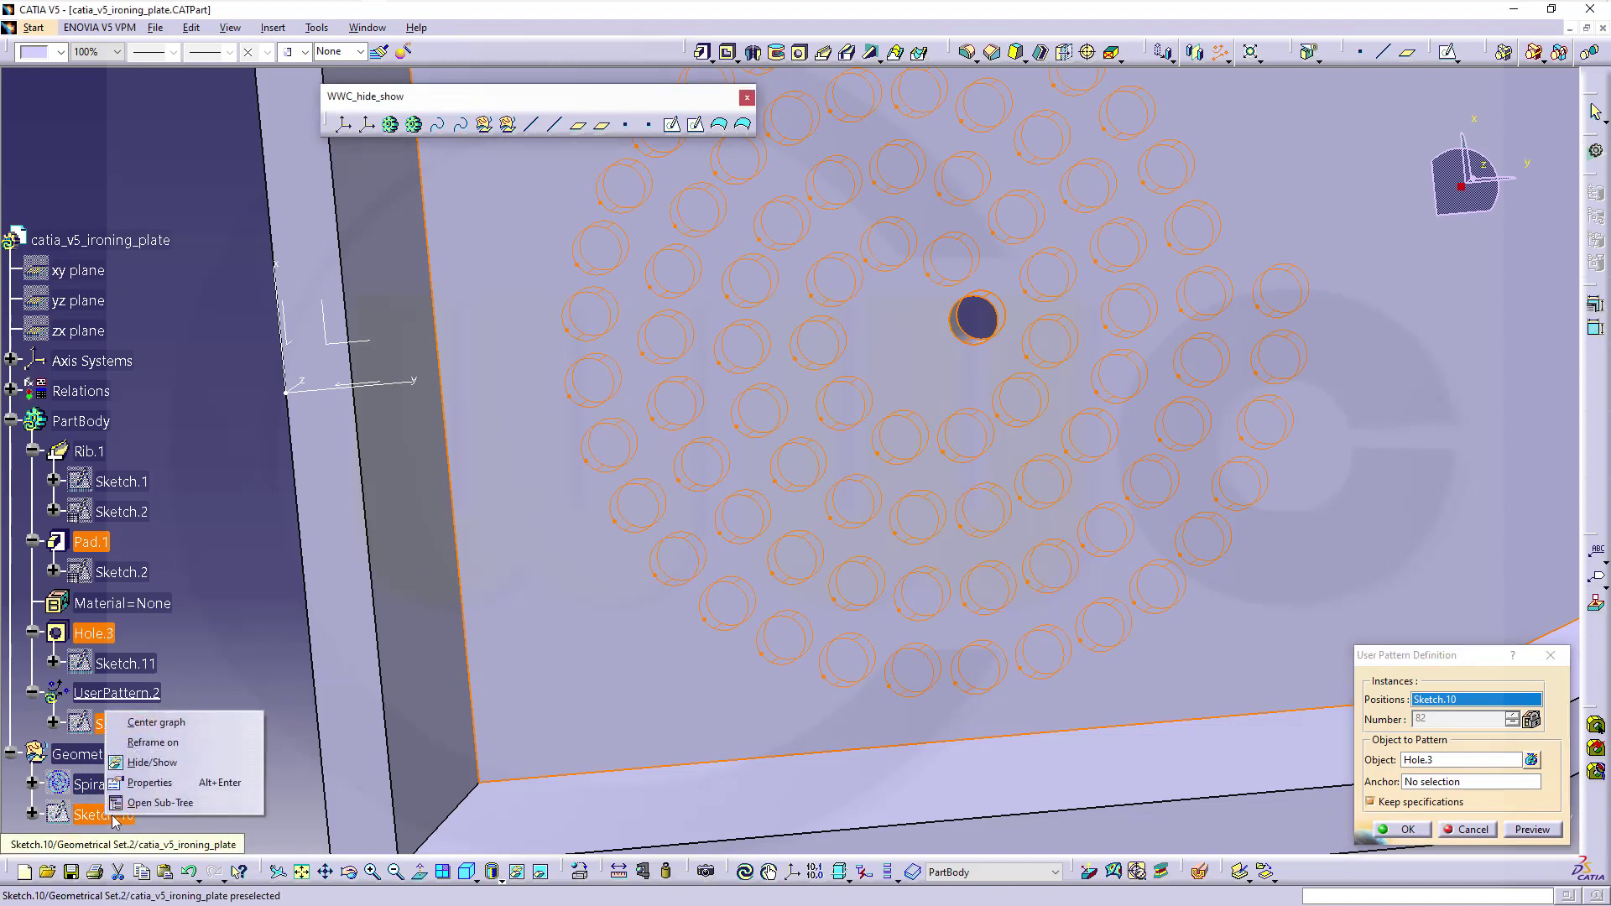
pyautogui.press('Escape')
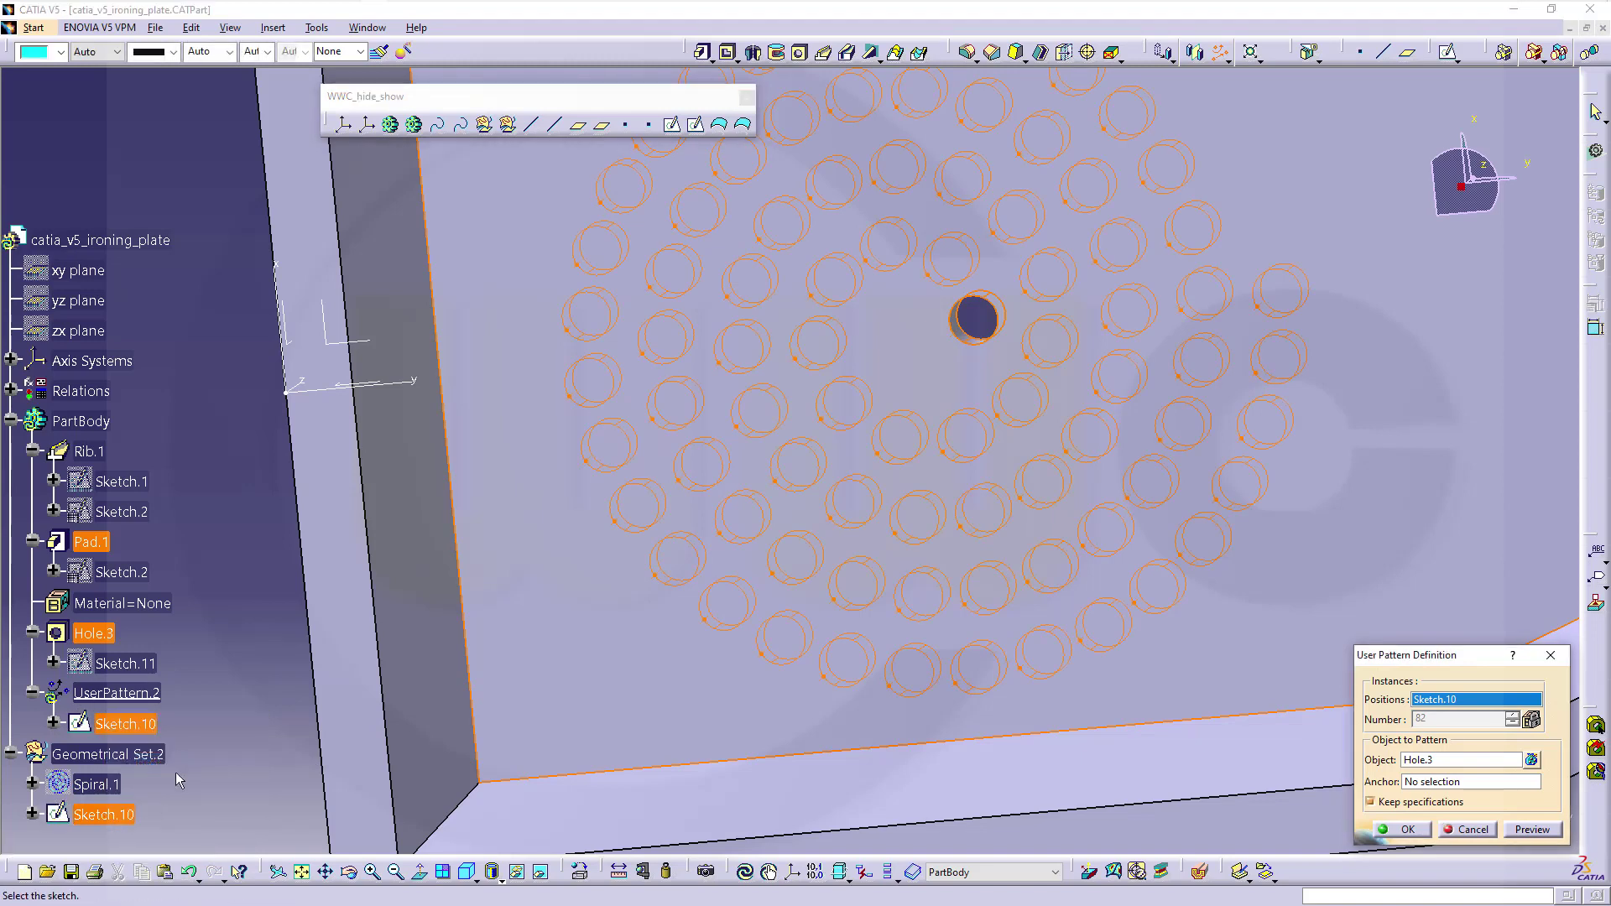
pyautogui.moveTo(847, 521)
pyautogui.mouseDown(button='middle')
pyautogui.moveTo(806, 590)
pyautogui.moveTo(834, 553)
pyautogui.moveTo(848, 470)
pyautogui.moveTo(797, 395)
pyautogui.moveTo(780, 417)
pyautogui.moveTo(798, 470)
pyautogui.moveTo(868, 567)
pyautogui.moveTo(964, 618)
pyautogui.moveTo(943, 647)
pyautogui.moveTo(964, 637)
pyautogui.moveTo(871, 602)
pyautogui.moveTo(914, 436)
pyautogui.moveTo(907, 396)
pyautogui.moveTo(877, 586)
pyautogui.moveTo(856, 618)
pyautogui.moveTo(795, 586)
pyautogui.moveTo(849, 625)
pyautogui.moveTo(881, 618)
pyautogui.moveTo(867, 551)
pyautogui.moveTo(856, 576)
pyautogui.moveTo(912, 513)
pyautogui.mouseUp(button='middle')
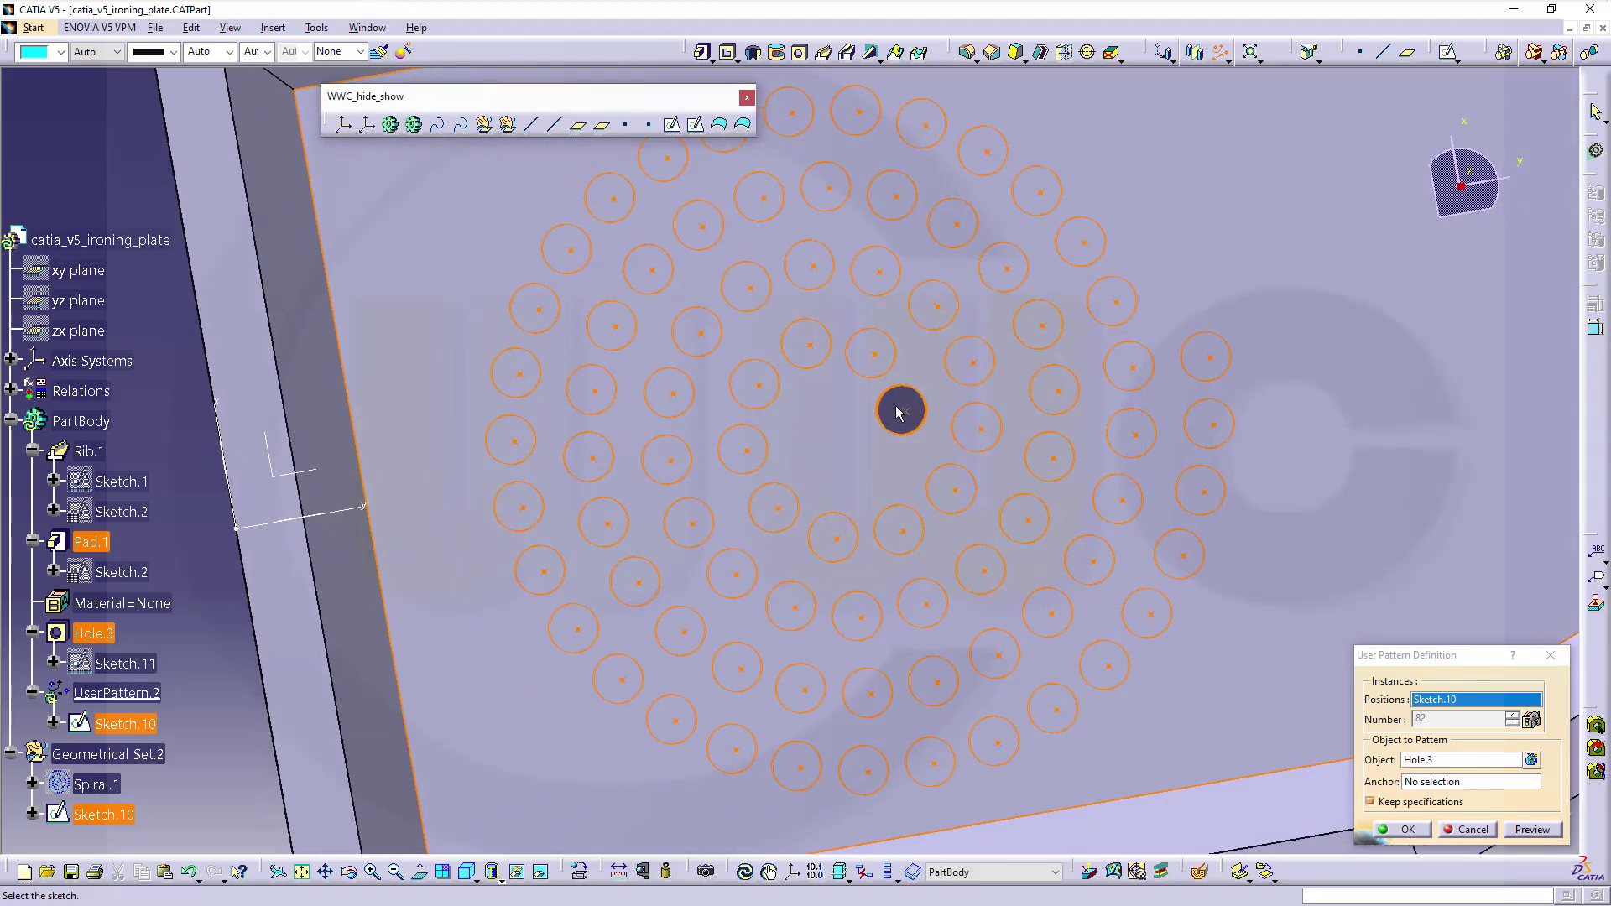
pyautogui.click(1416, 785)
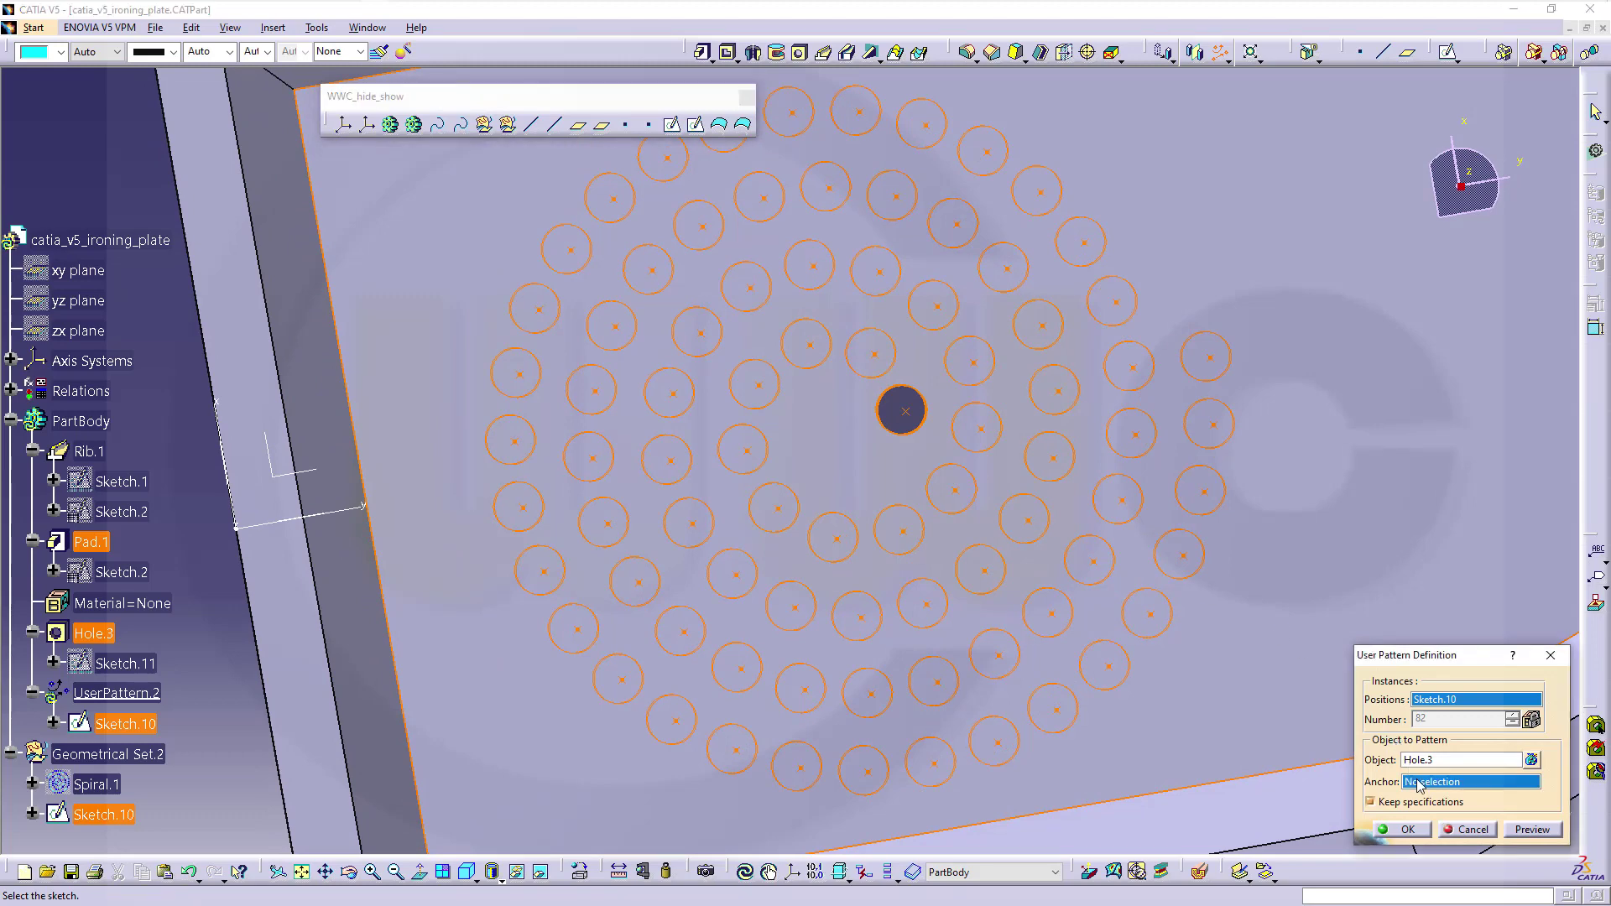
pyautogui.click(913, 414)
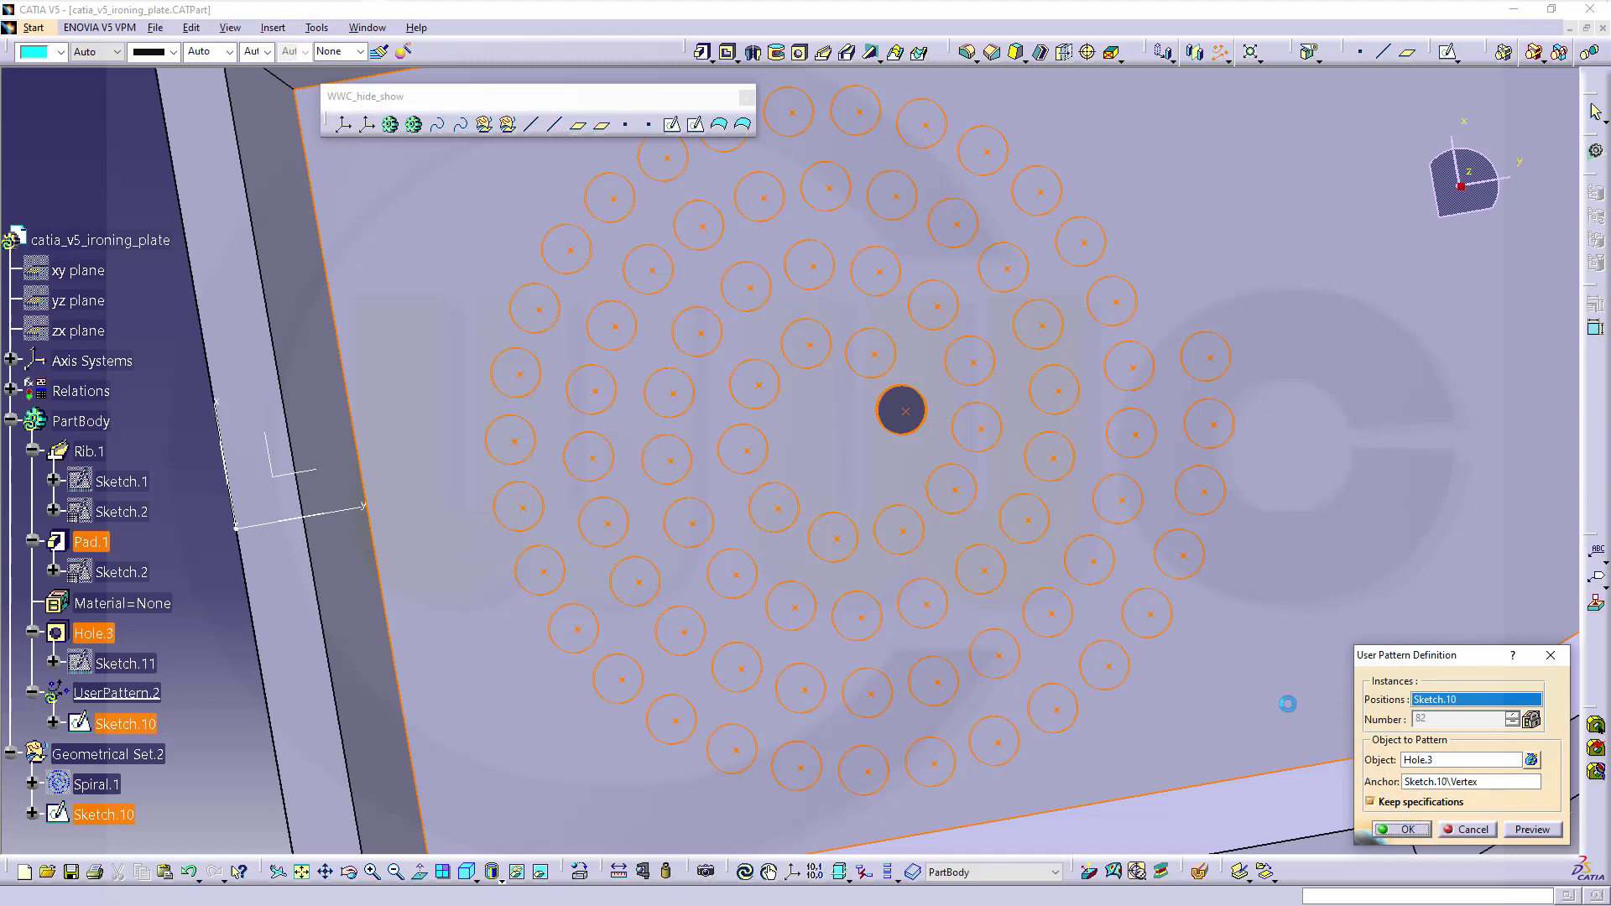
pyautogui.moveTo(827, 410)
pyautogui.mouseDown(button='middle')
pyautogui.moveTo(895, 430)
pyautogui.moveTo(870, 431)
pyautogui.moveTo(984, 329)
pyautogui.moveTo(829, 475)
pyautogui.moveTo(801, 409)
pyautogui.moveTo(815, 389)
pyautogui.moveTo(836, 424)
pyautogui.mouseUp(button='middle')
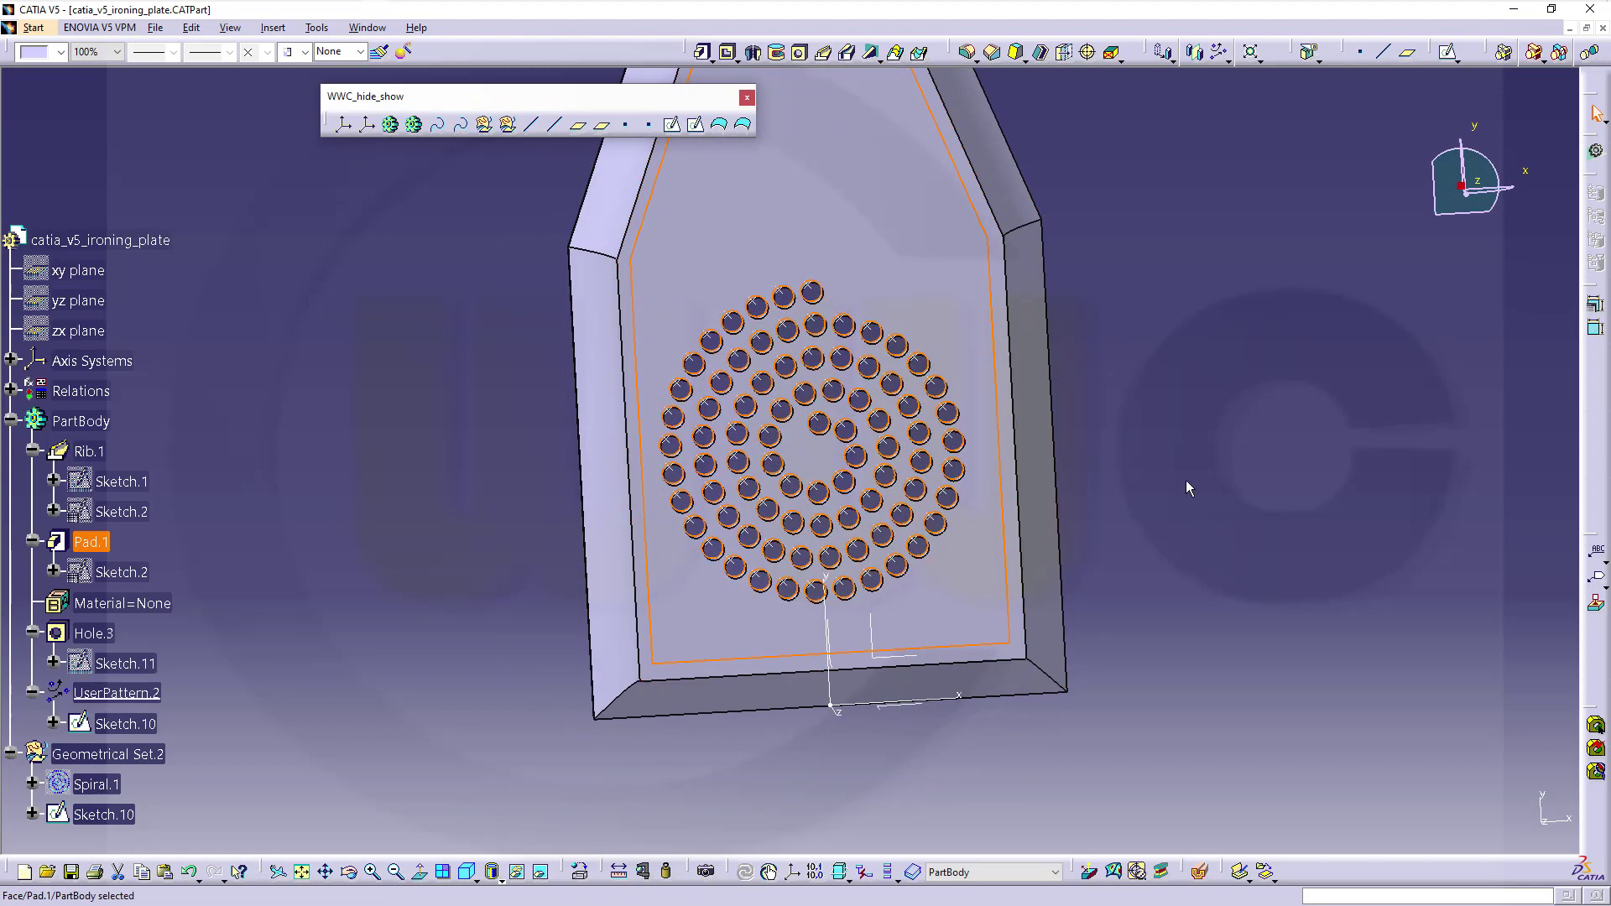
# Step: Hide Sketch.10 and tilt the view to inspect the spiral of holes in the sole
pyautogui.moveTo(1185, 488); pyautogui.dragTo(1049, 587, button='middle')
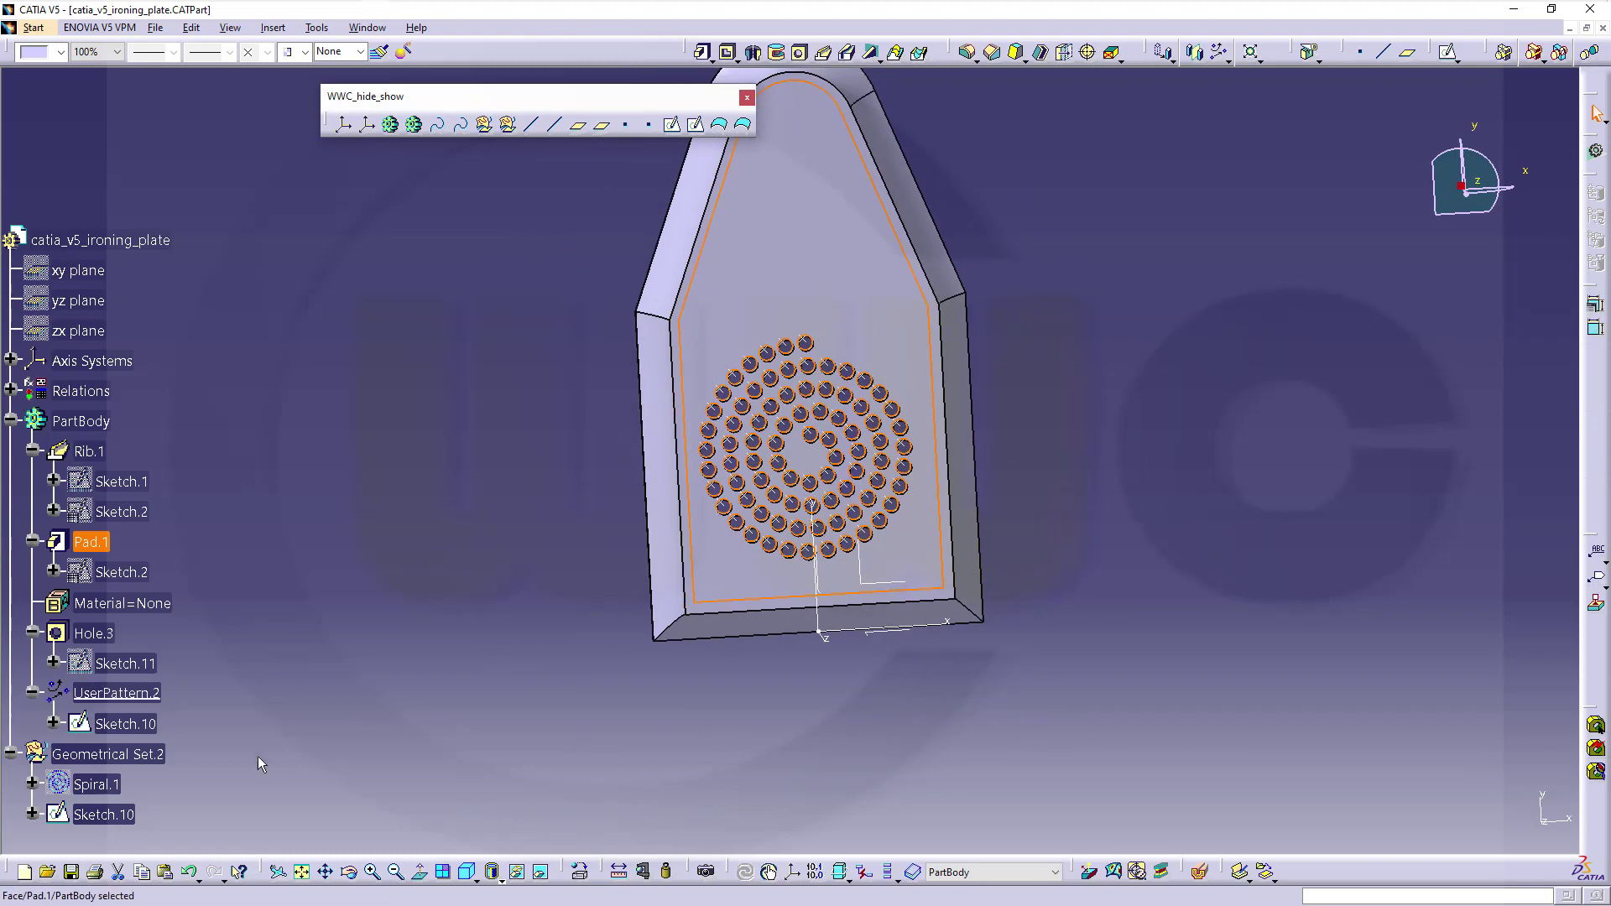
pyautogui.rightClick(133, 815)
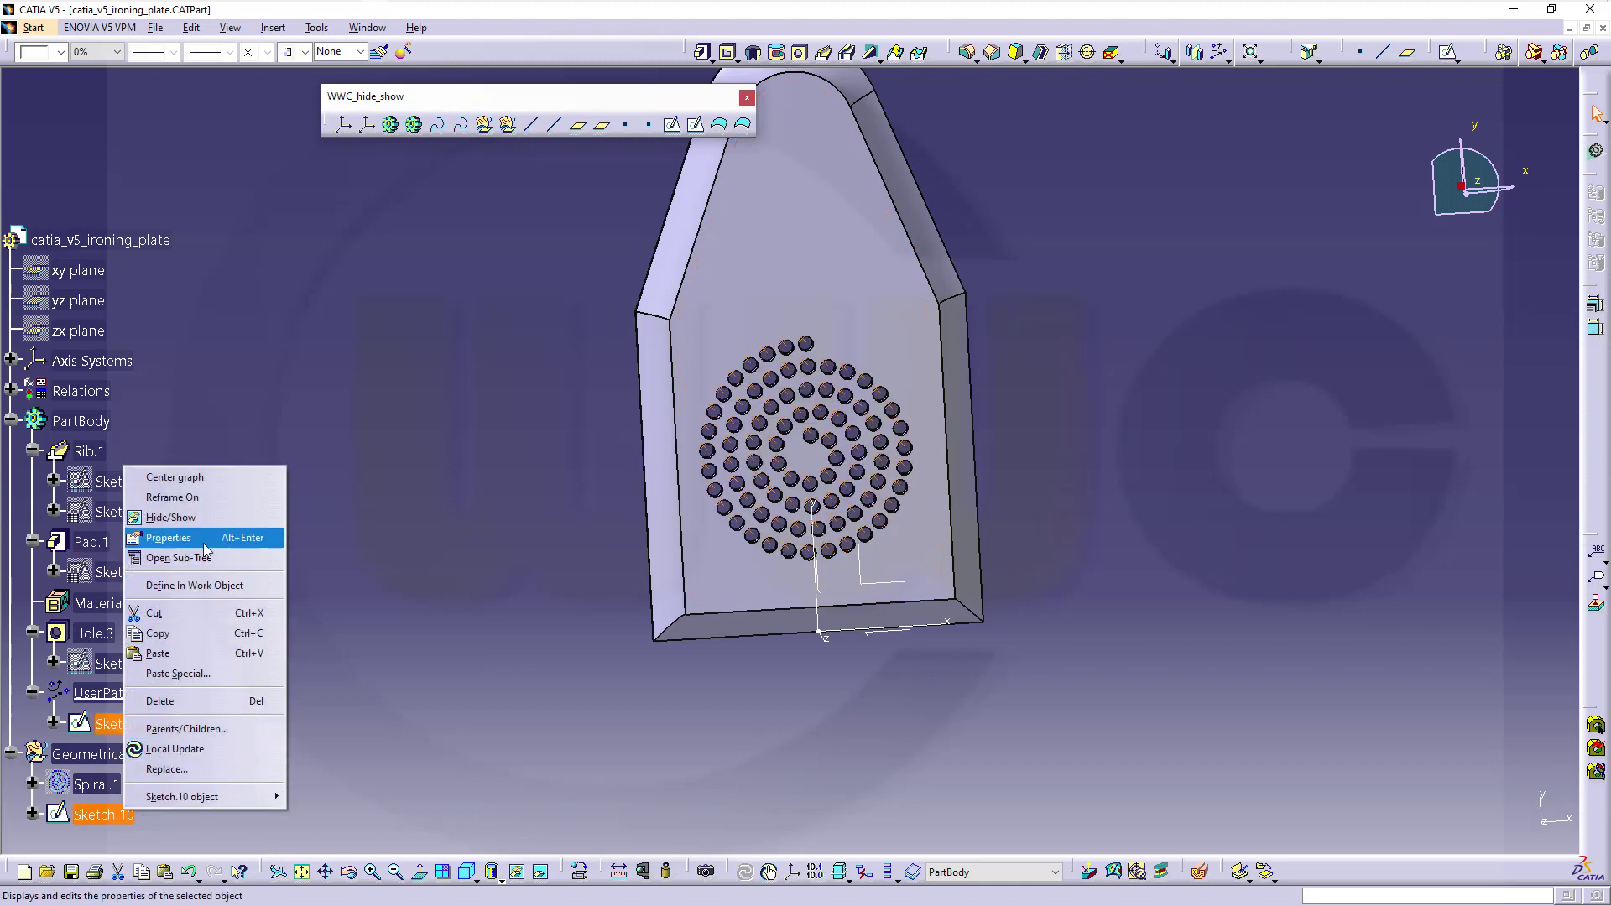
pyautogui.click(171, 517)
pyautogui.moveTo(1062, 532)
pyautogui.mouseDown(button='middle')
pyautogui.moveTo(952, 612)
pyautogui.moveTo(932, 694)
pyautogui.moveTo(631, 460)
pyautogui.moveTo(1028, 490)
pyautogui.moveTo(1063, 517)
pyautogui.moveTo(1084, 575)
pyautogui.moveTo(1115, 587)
pyautogui.mouseUp(button='middle')
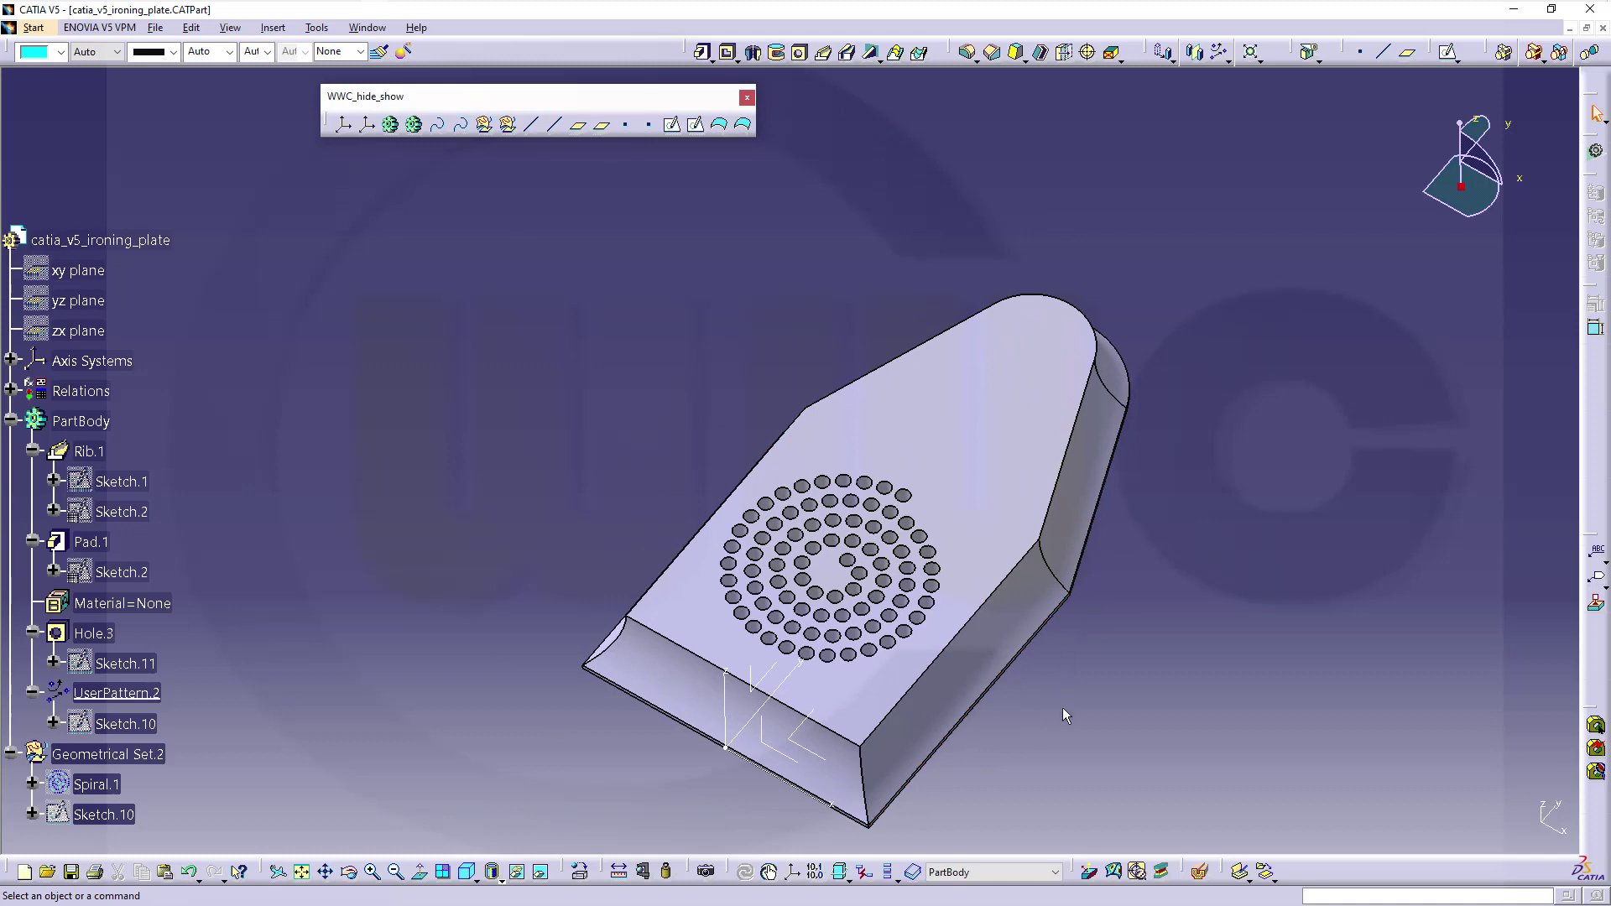
pyautogui.moveTo(1091, 734); pyautogui.dragTo(1039, 684, button='middle')
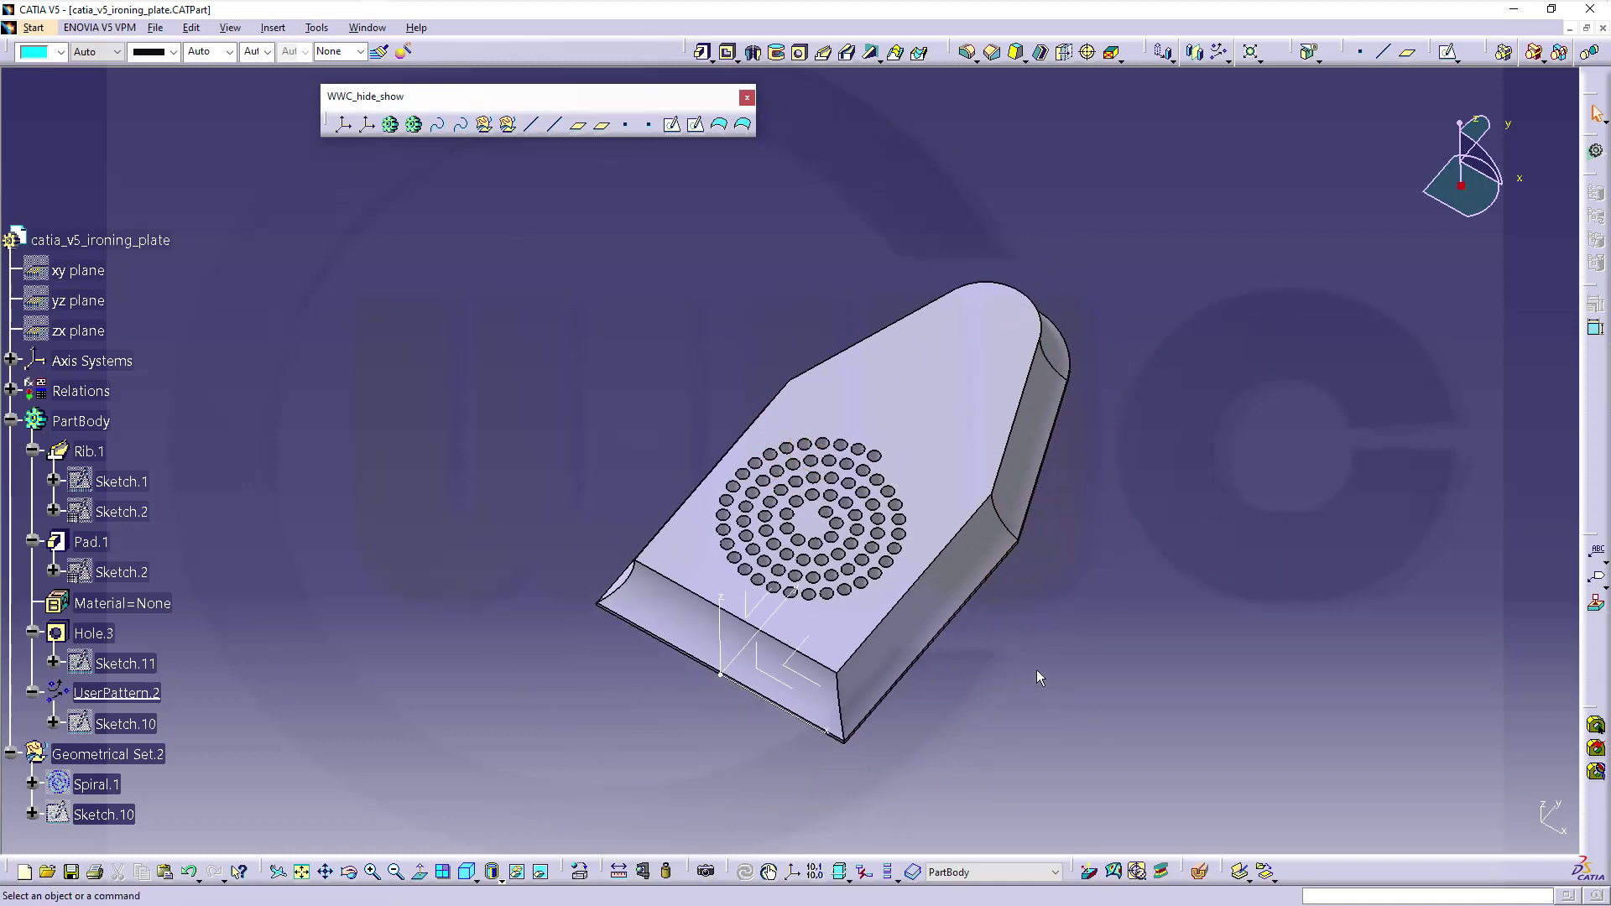